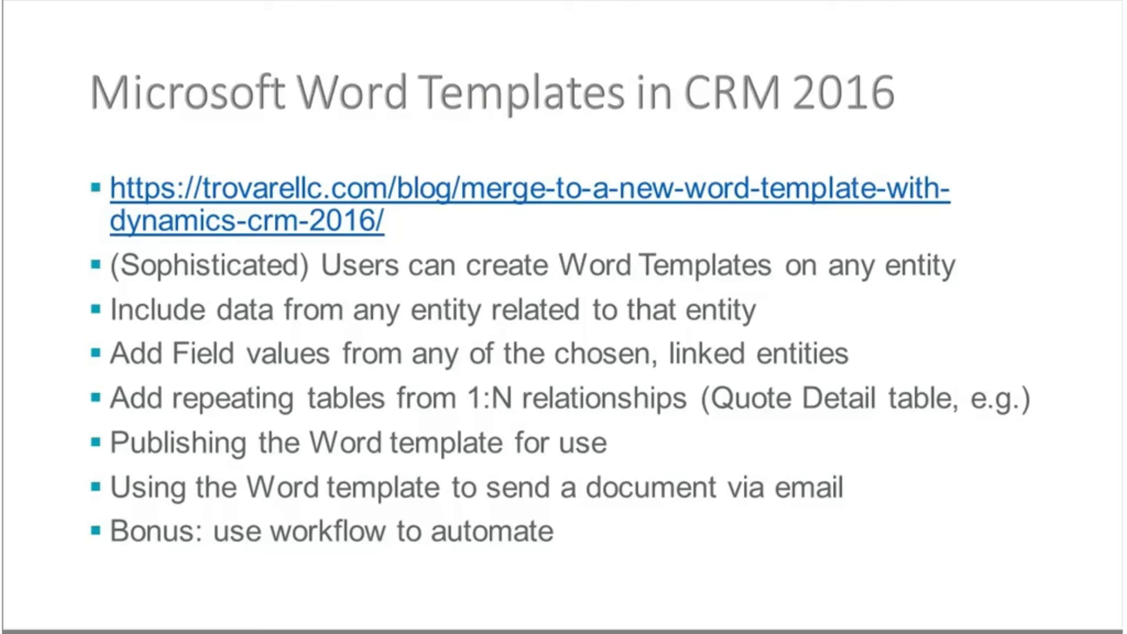
{"action": "key", "text": "Right"}
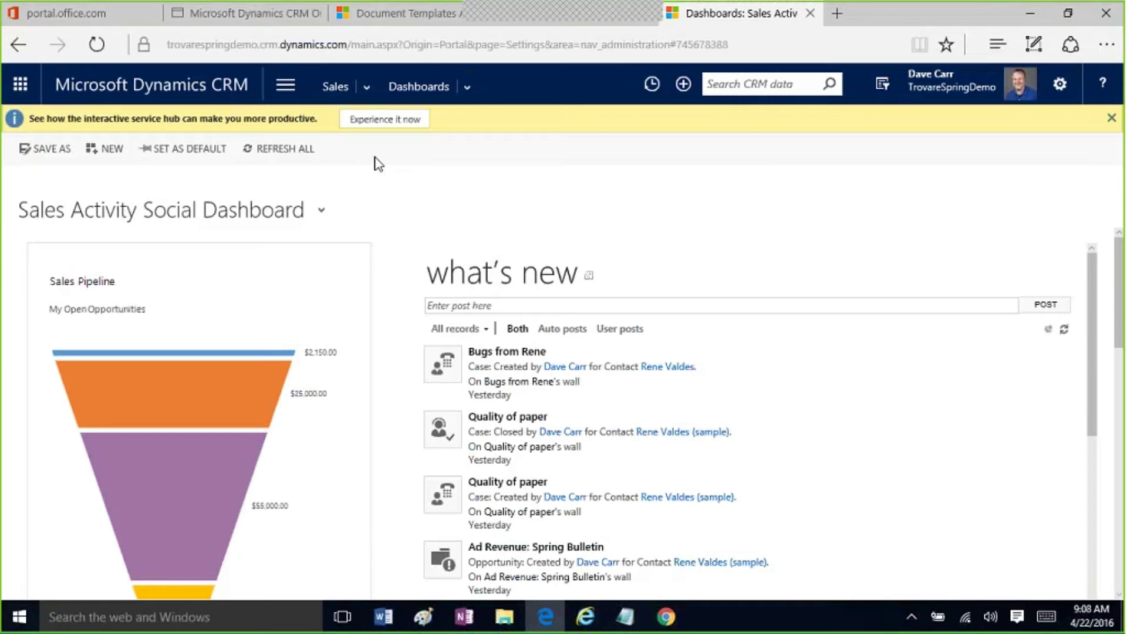
{"action": "left_click", "coordinate": [293, 87]}
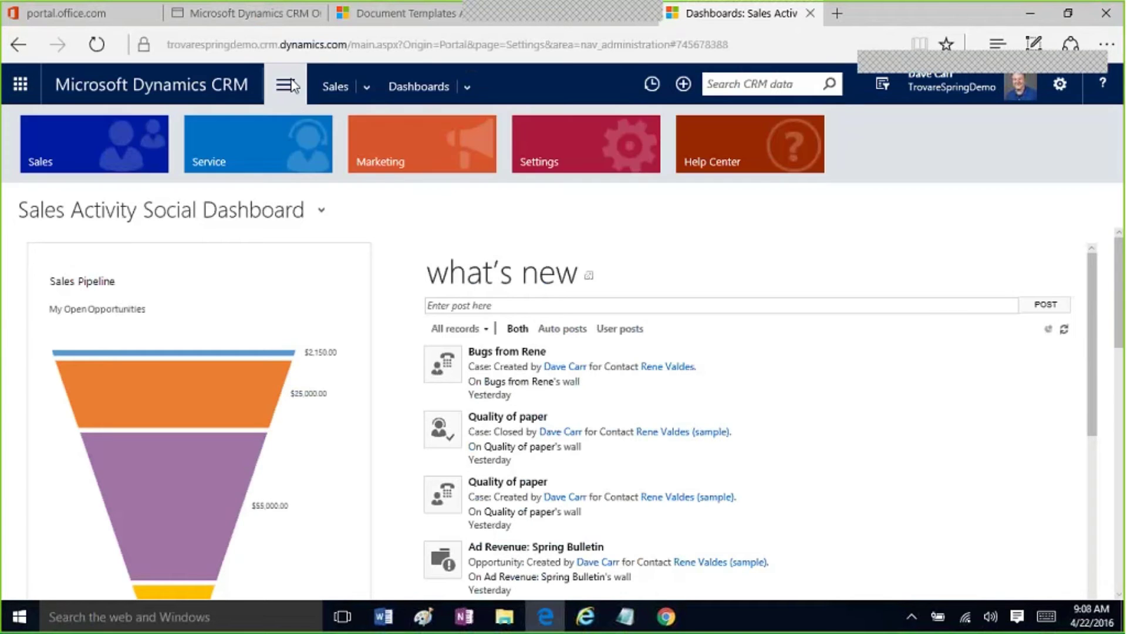
{"action": "left_click", "coordinate": [366, 88]}
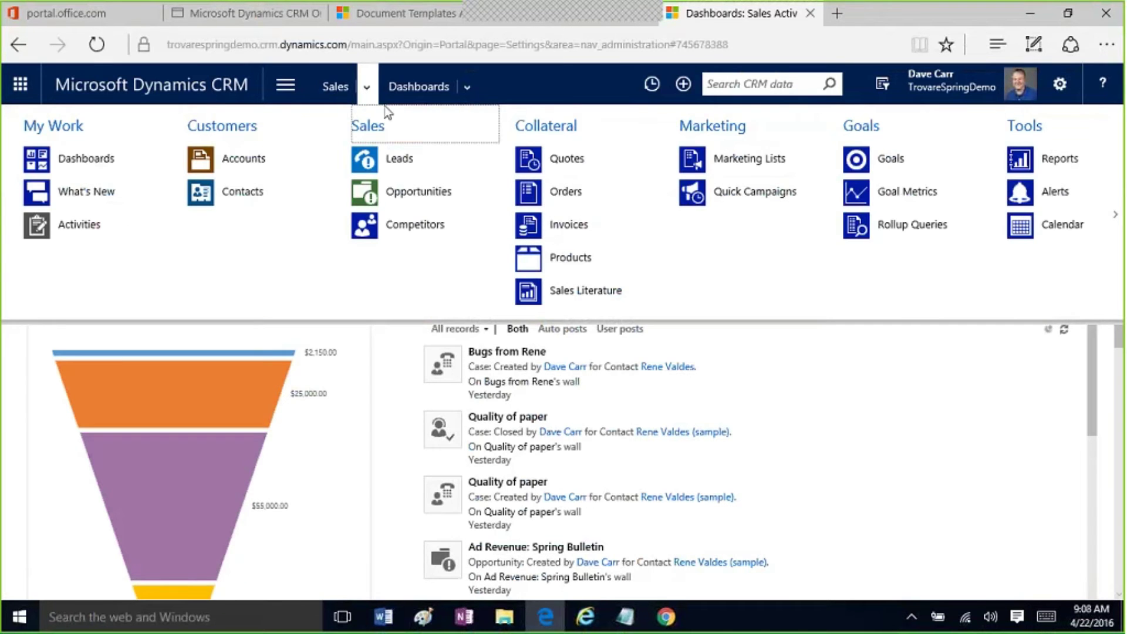
{"action": "left_click", "coordinate": [1116, 217]}
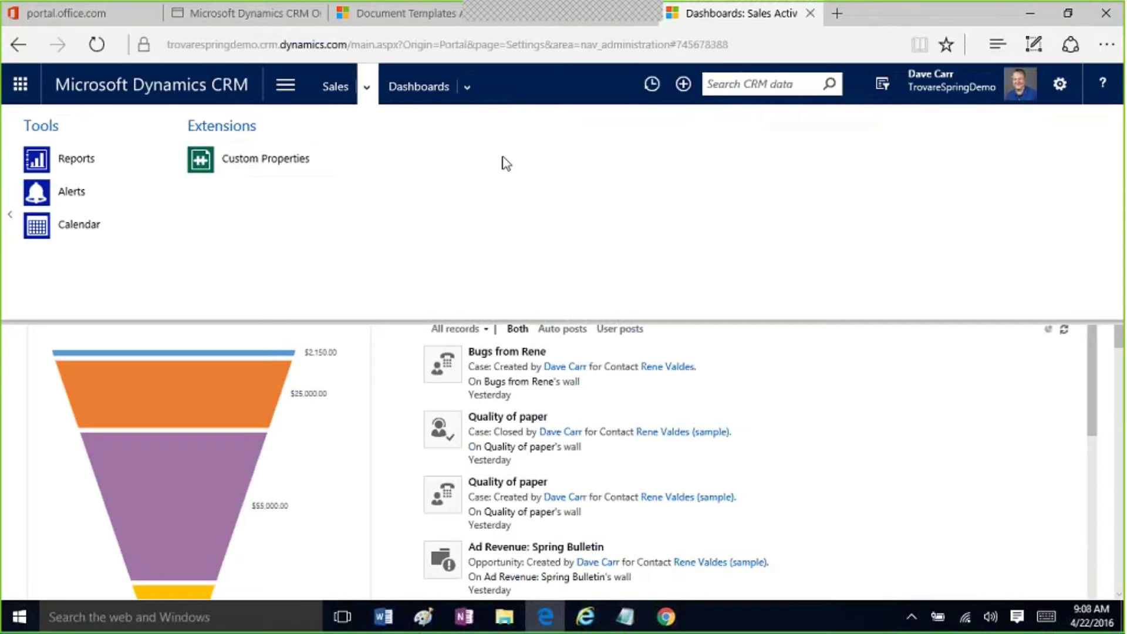
{"action": "left_click", "coordinate": [801, 340]}
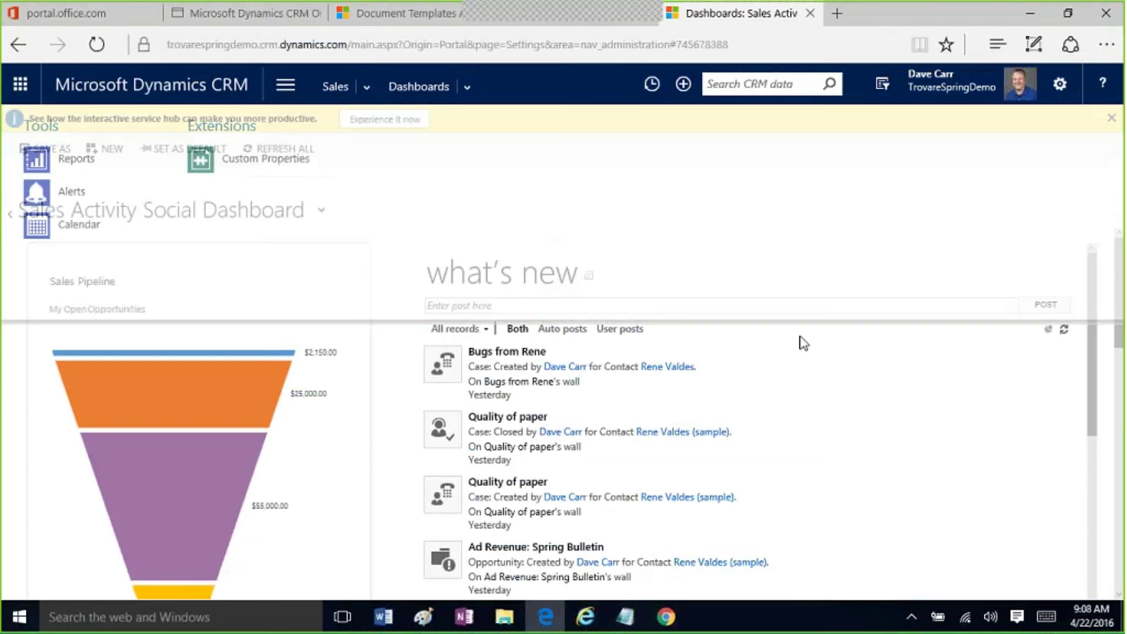
Step: Open the list of document templates in the Settings area and select the Account Summary Word template
{"action": "left_click", "coordinate": [288, 88]}
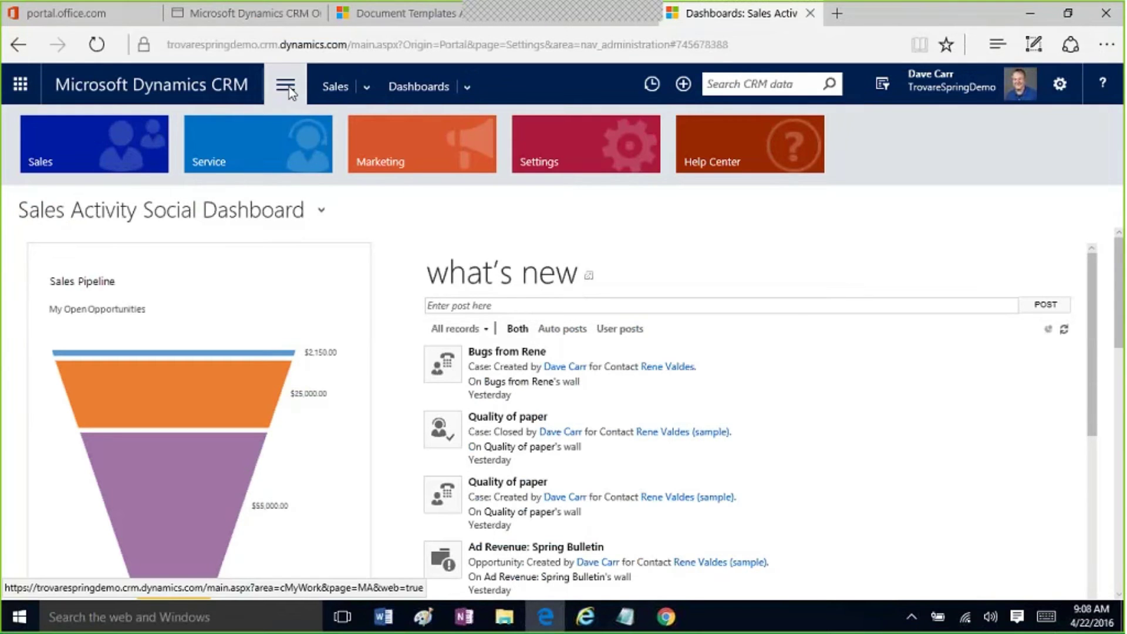
{"action": "left_click", "coordinate": [551, 140]}
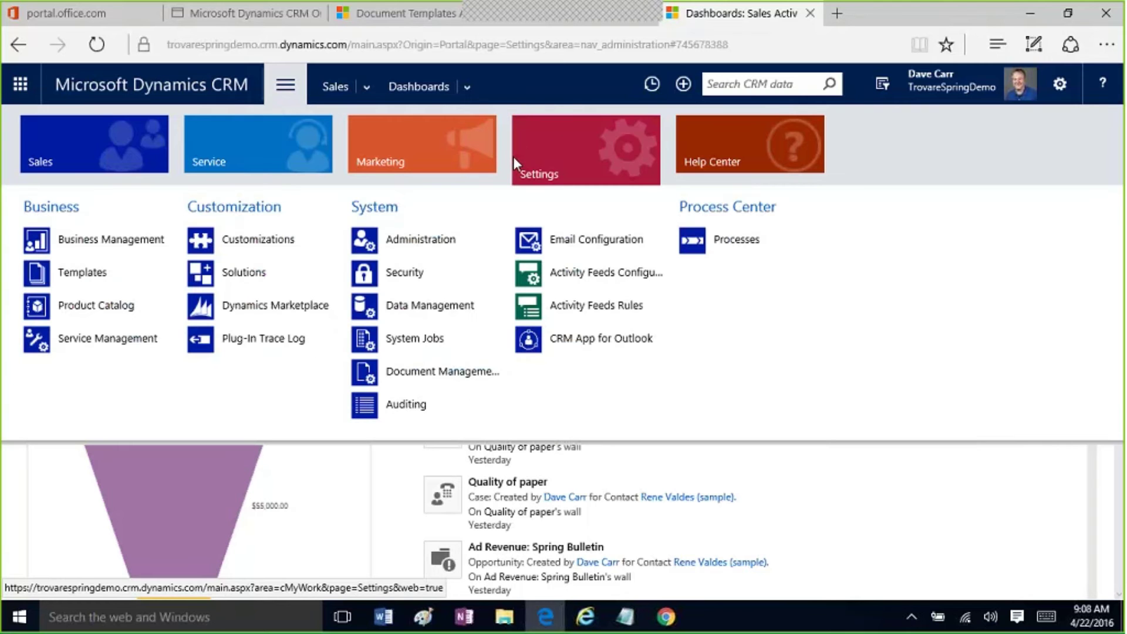
{"action": "left_click", "coordinate": [133, 278]}
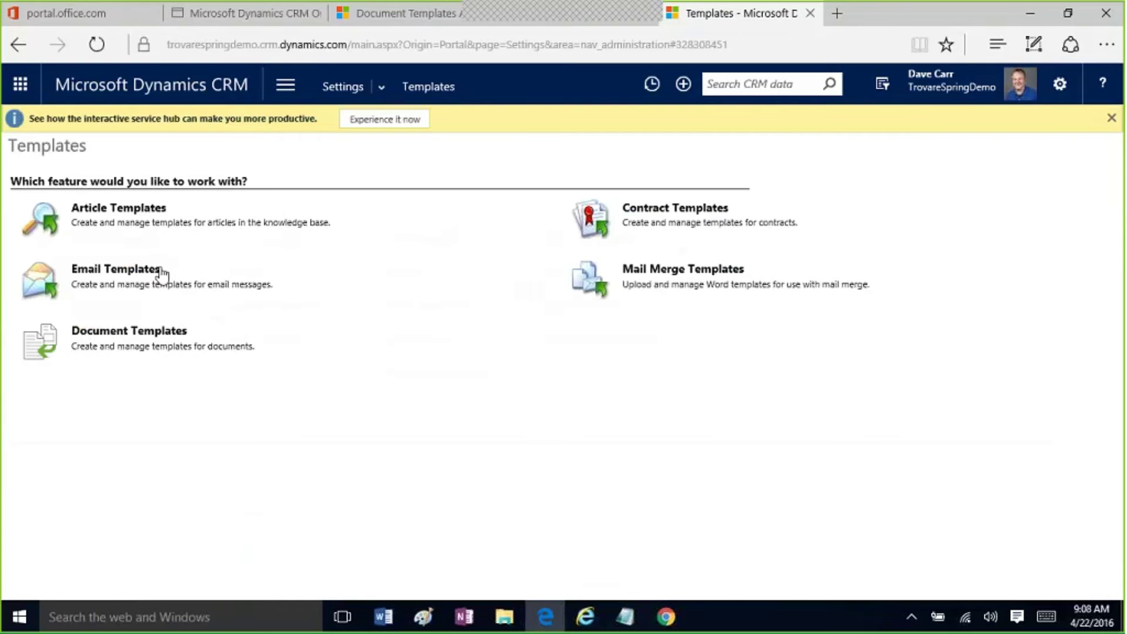
{"action": "left_click", "coordinate": [130, 331]}
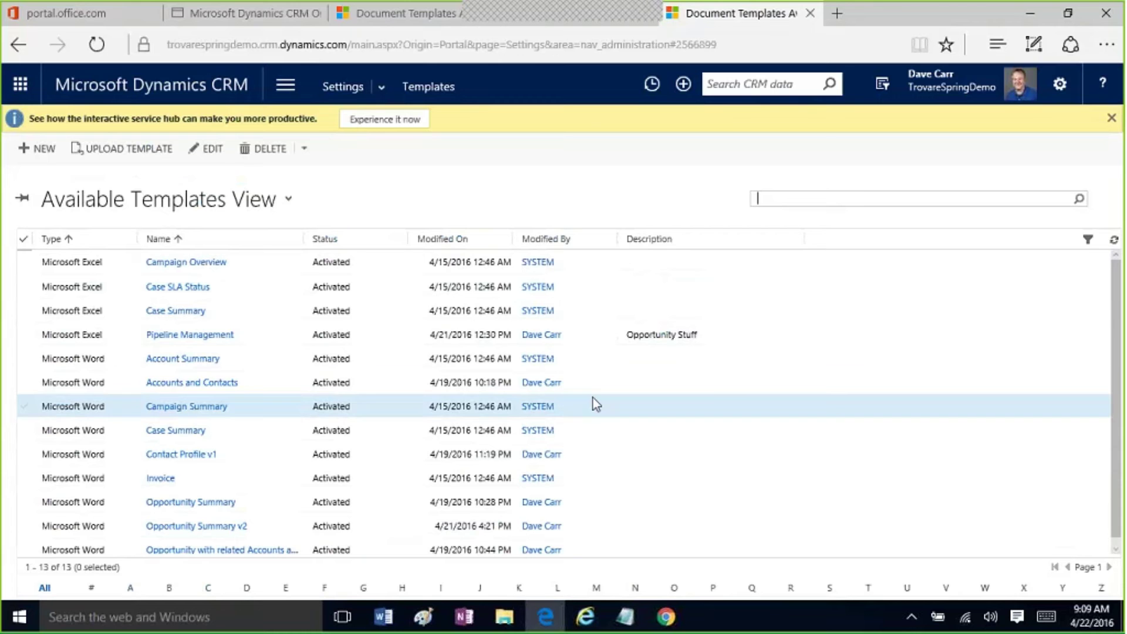
{"action": "left_click", "coordinate": [278, 363]}
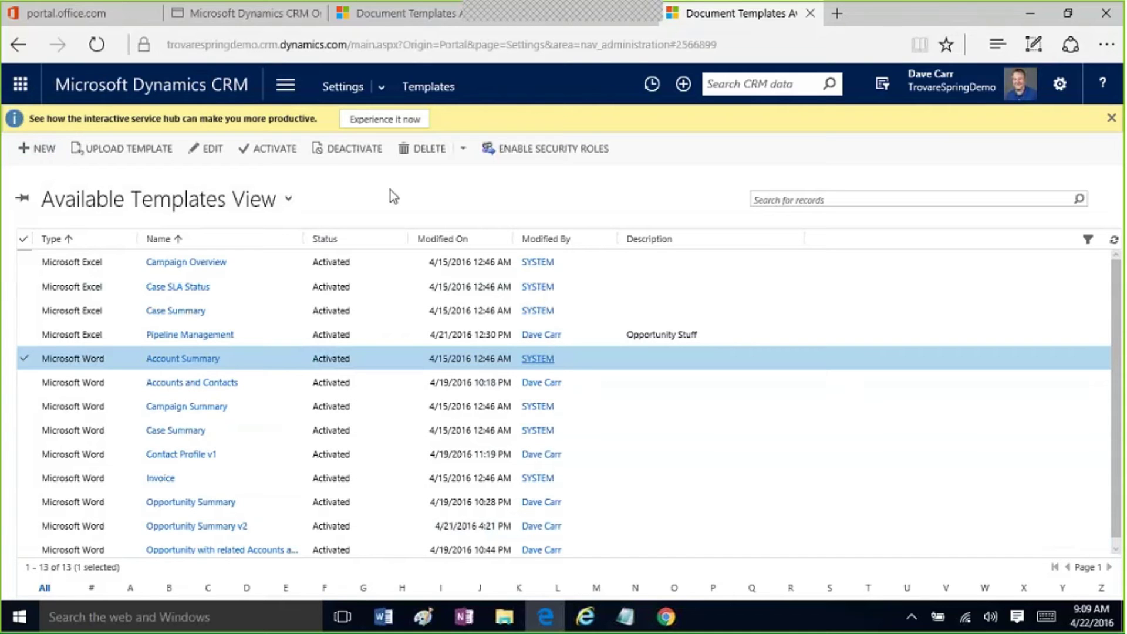
Step: Go to the Sales accounts list and open the A. Datum Corporation account record
{"action": "left_click", "coordinate": [292, 93]}
{"action": "left_click", "coordinate": [148, 148]}
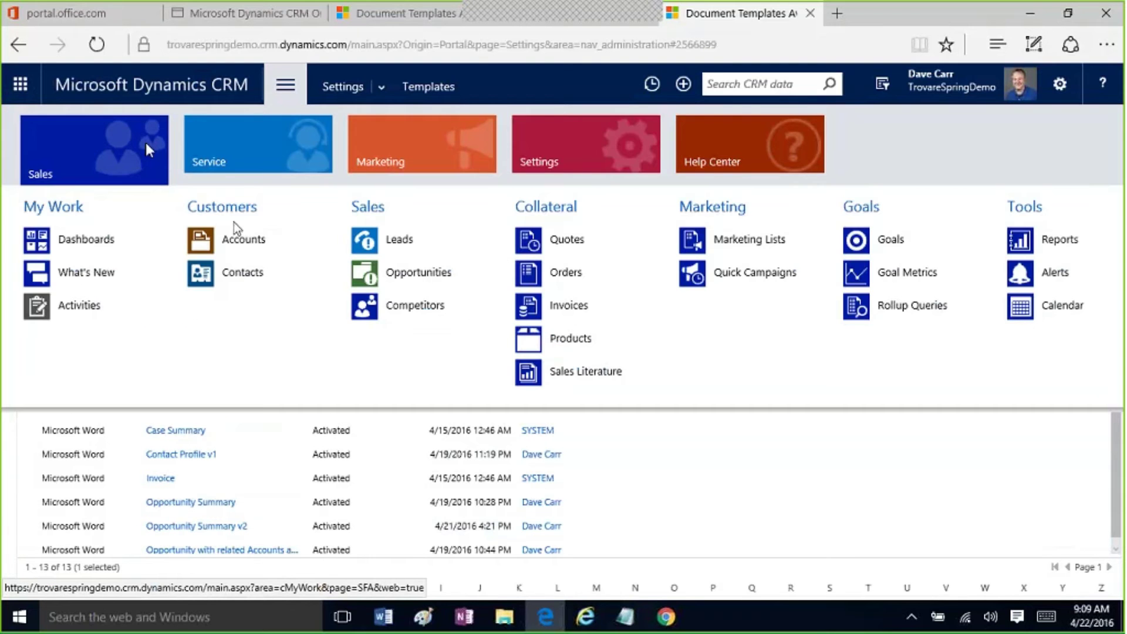
{"action": "left_click", "coordinate": [241, 239]}
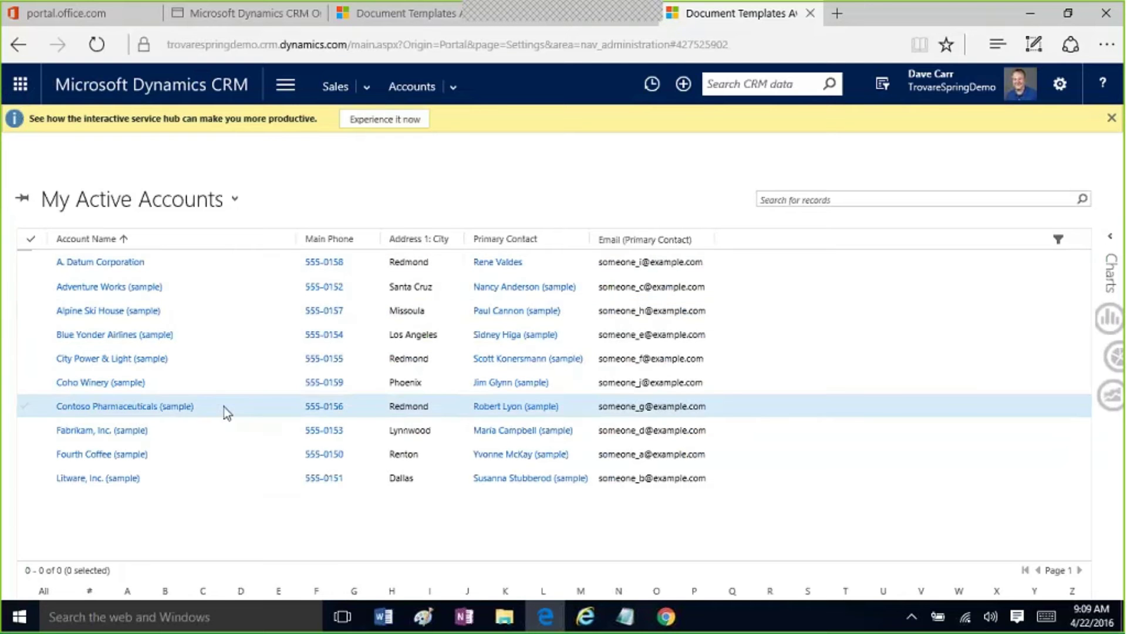
{"action": "left_click", "coordinate": [233, 266]}
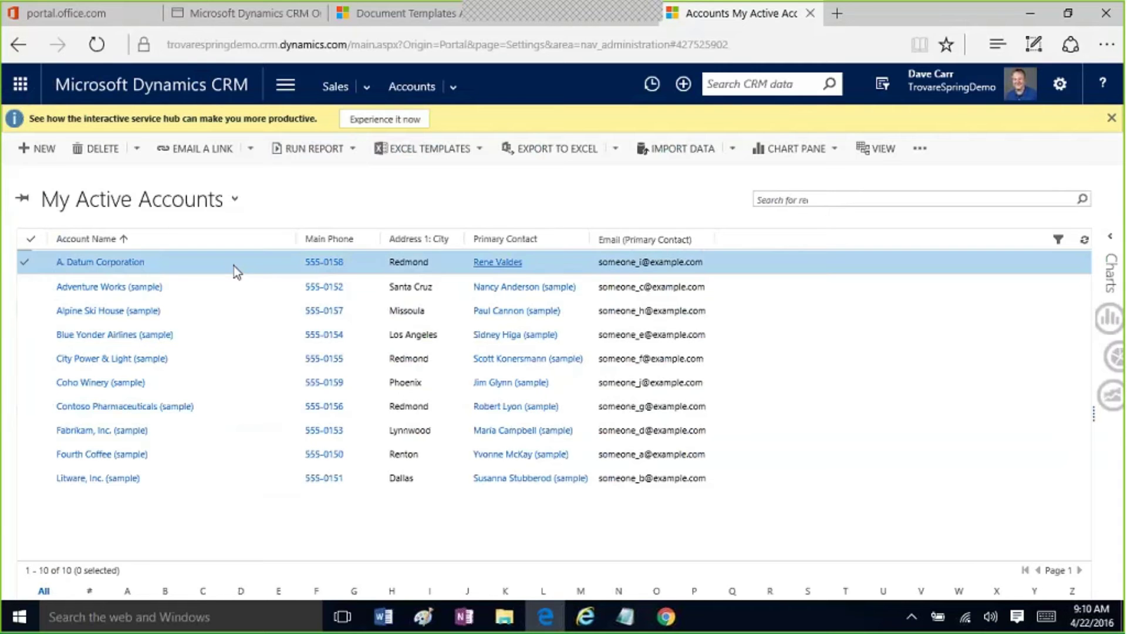
{"action": "double_click", "coordinate": [234, 266]}
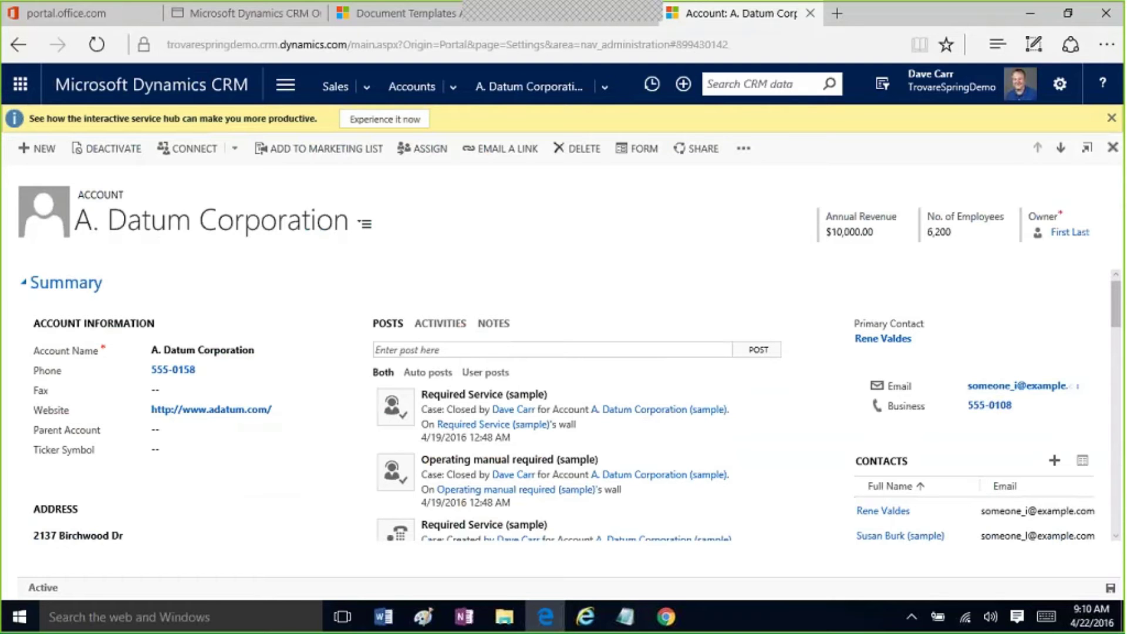
Step: Generate the account's document from the Account Summary Word template and open it with editing enabled to review it through Recent Cases
{"action": "left_click", "coordinate": [744, 150]}
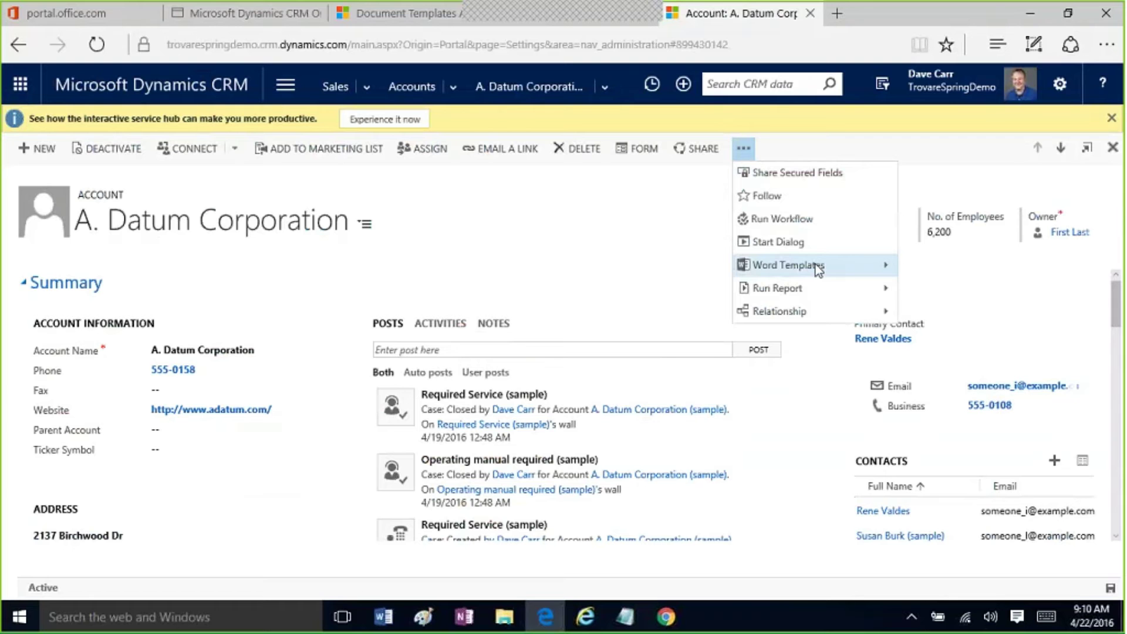
{"action": "left_click", "coordinate": [816, 264]}
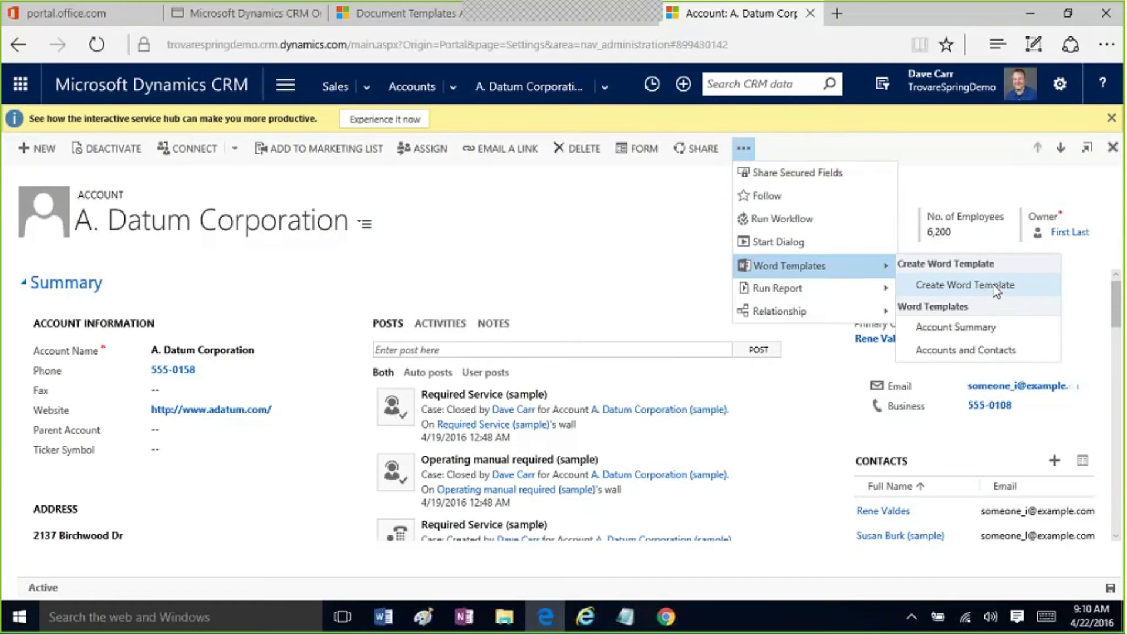
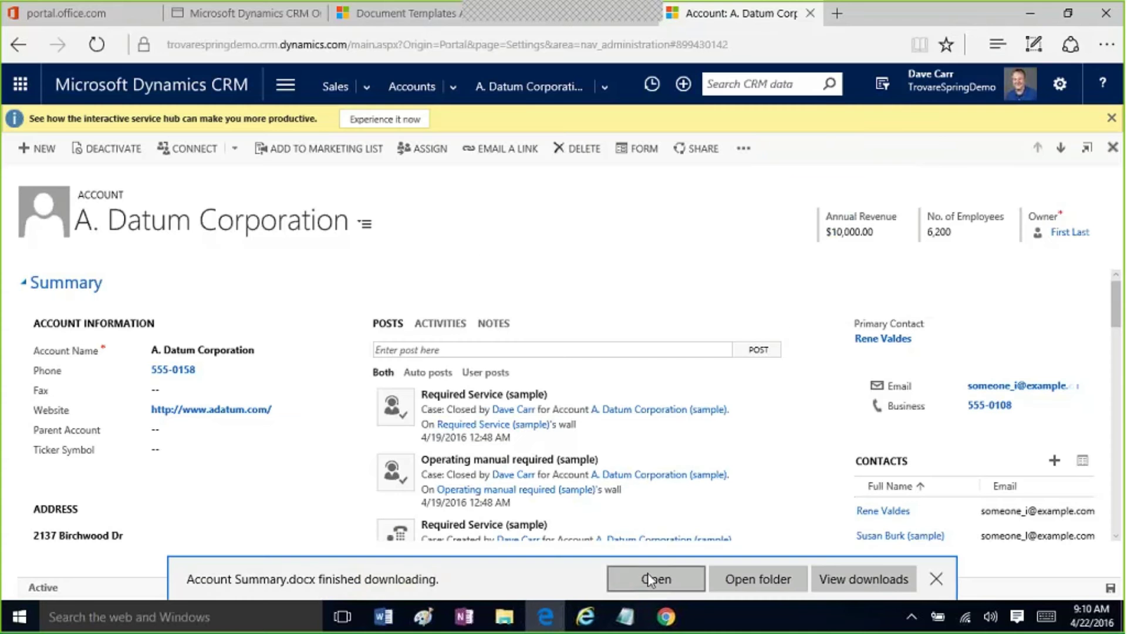
{"action": "left_click", "coordinate": [649, 580]}
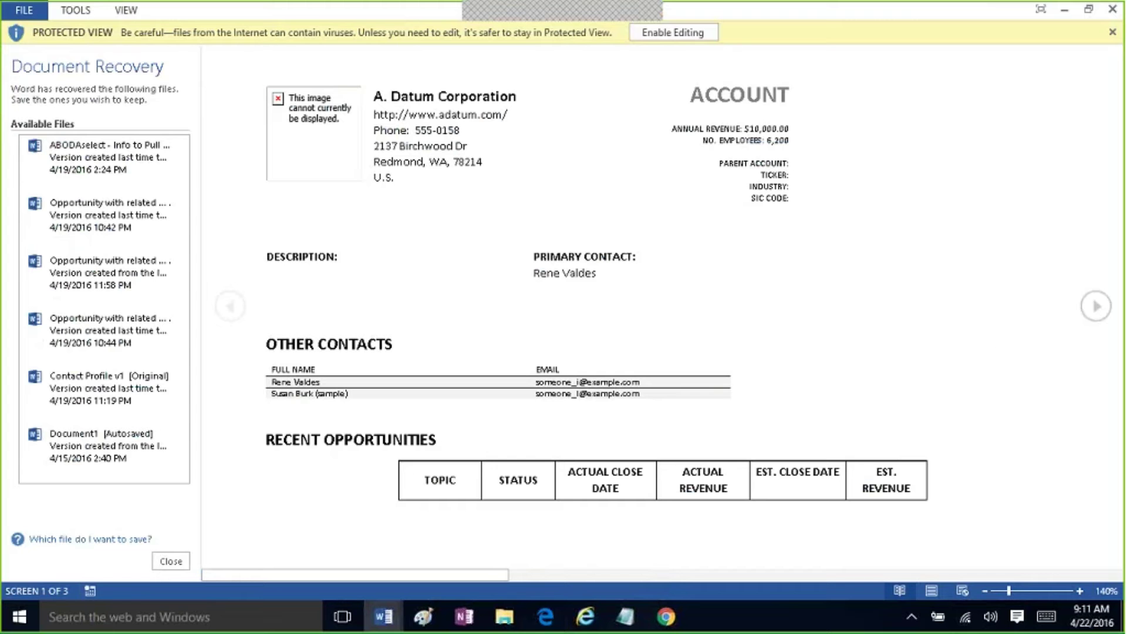
{"action": "left_click", "coordinate": [672, 33]}
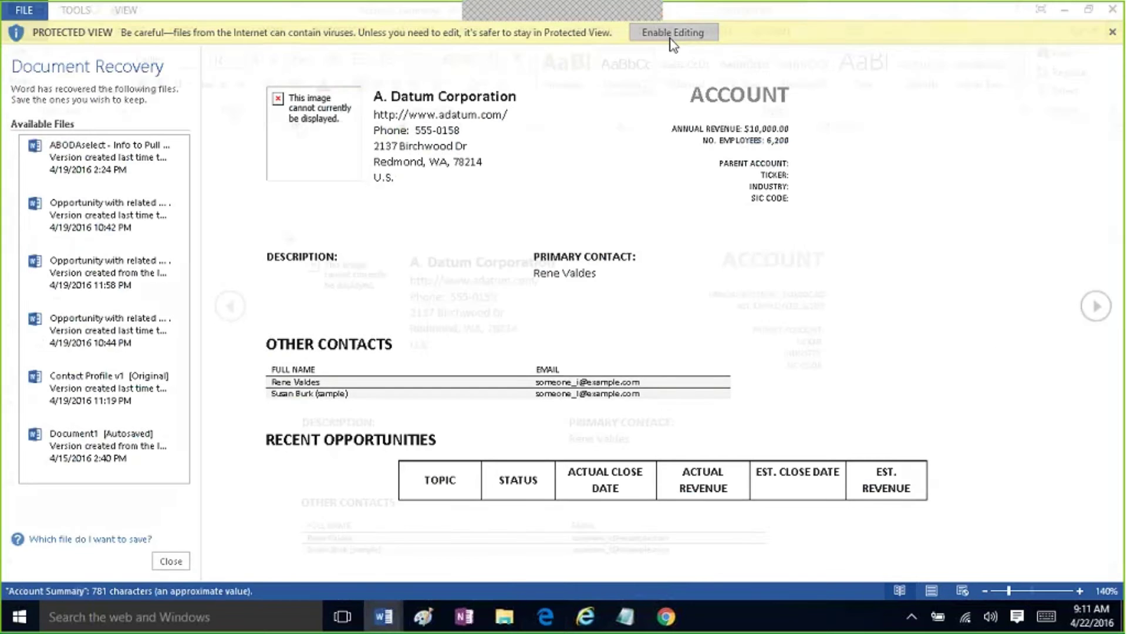
{"action": "left_click_drag", "start_coordinate": [1118, 182], "coordinate": [1119, 279]}
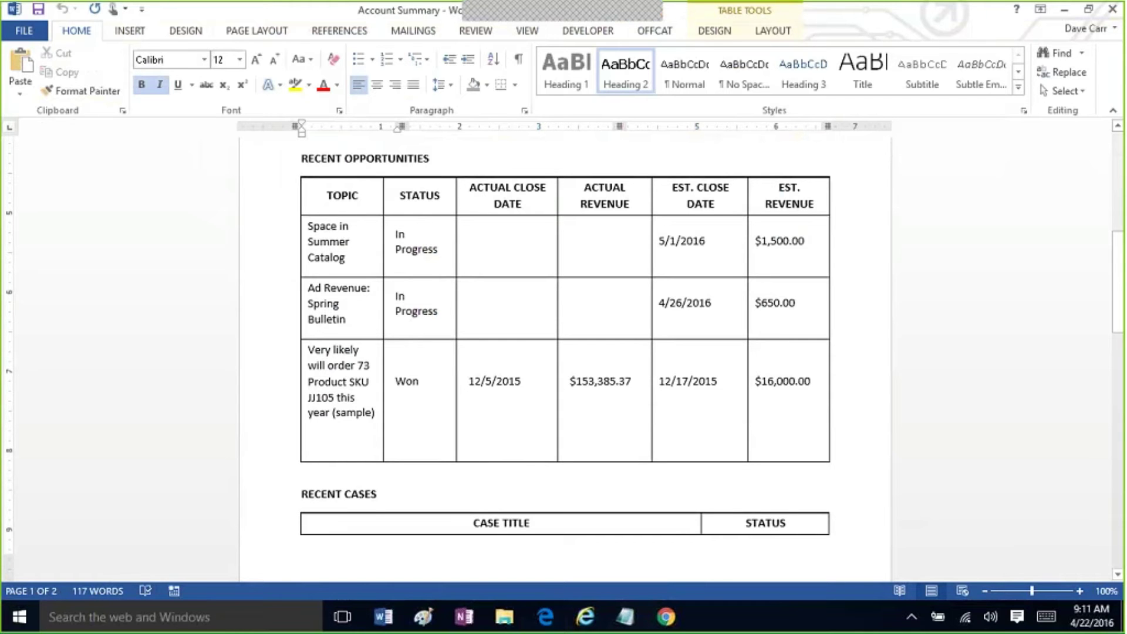
{"action": "left_click_drag", "start_coordinate": [1119, 296], "coordinate": [1114, 351]}
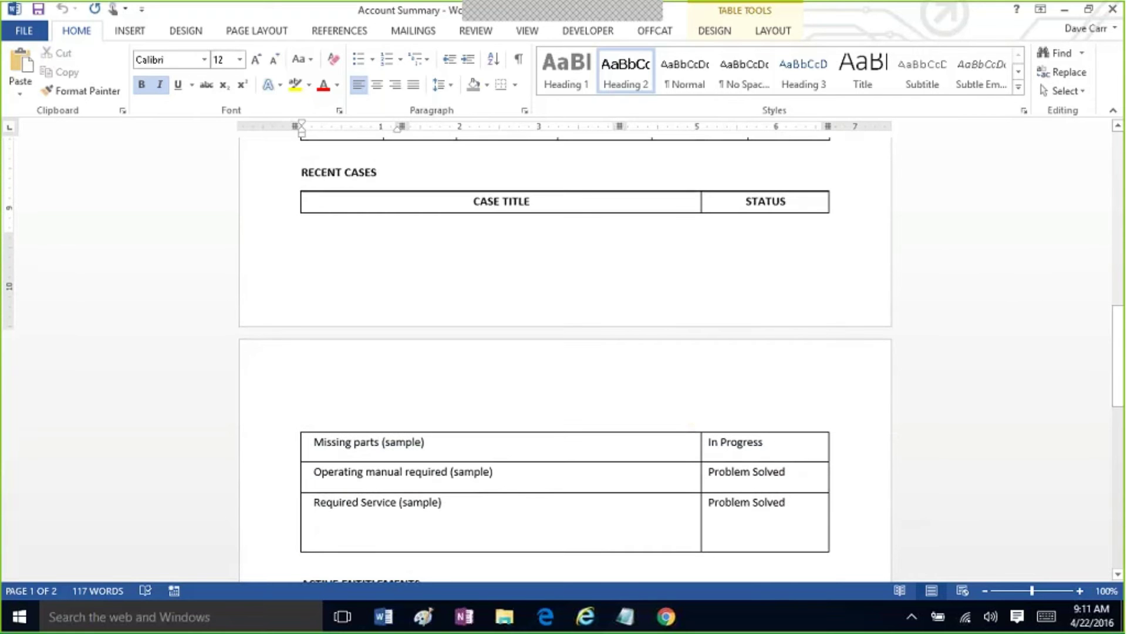
{"action": "left_click_drag", "start_coordinate": [1121, 345], "coordinate": [1115, 173]}
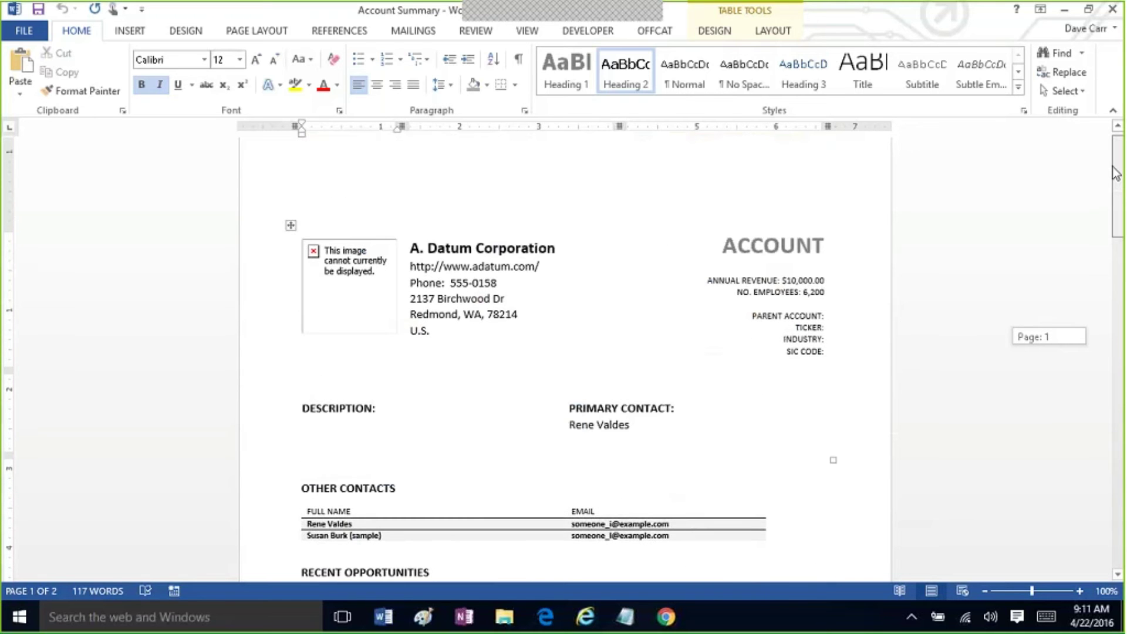
{"action": "left_click_drag", "start_coordinate": [1115, 173], "coordinate": [1114, 157]}
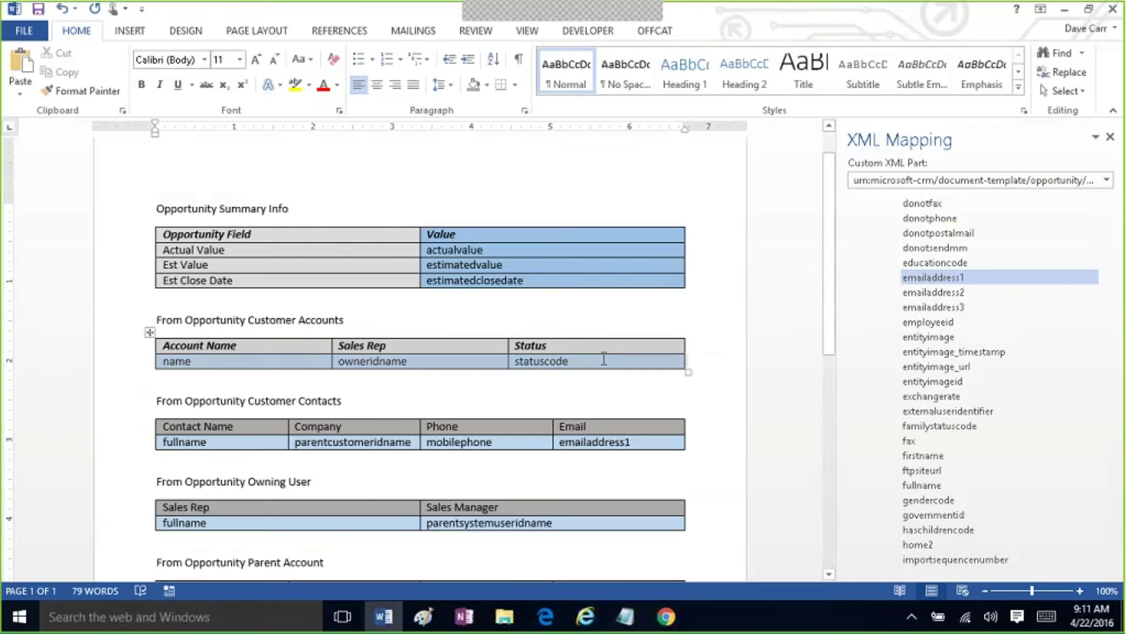
{"action": "left_click", "coordinate": [1063, 9]}
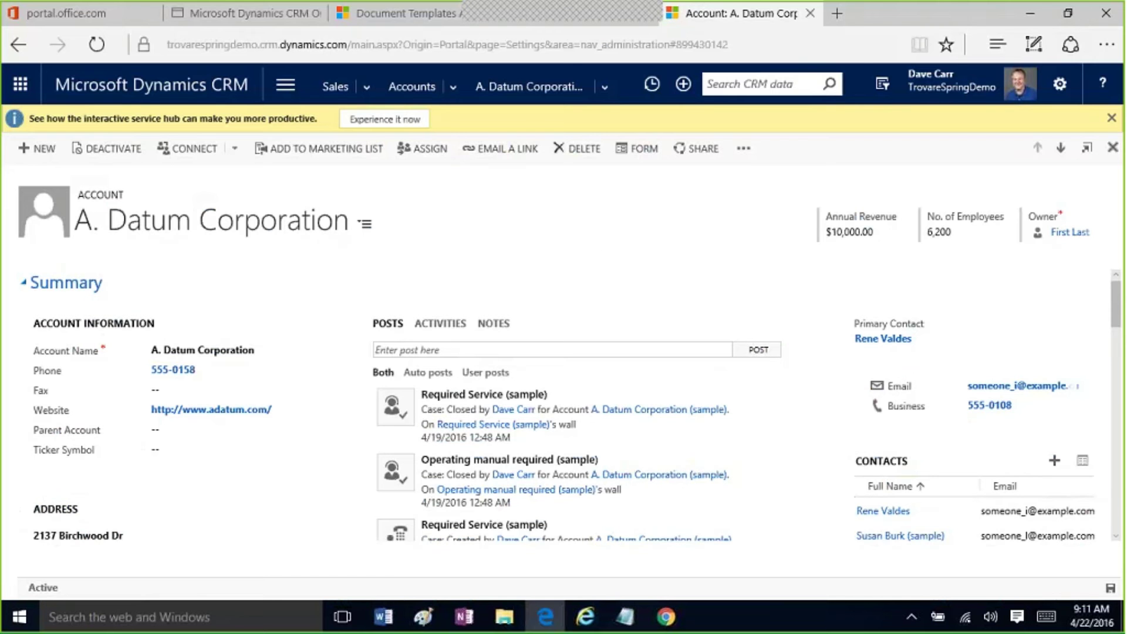
Step: Generate the account's document from the Accounts and Contacts Word template, open it to review the contacts table, and close it
{"action": "left_click", "coordinate": [748, 154]}
{"action": "mouse_move", "coordinate": [818, 266]}
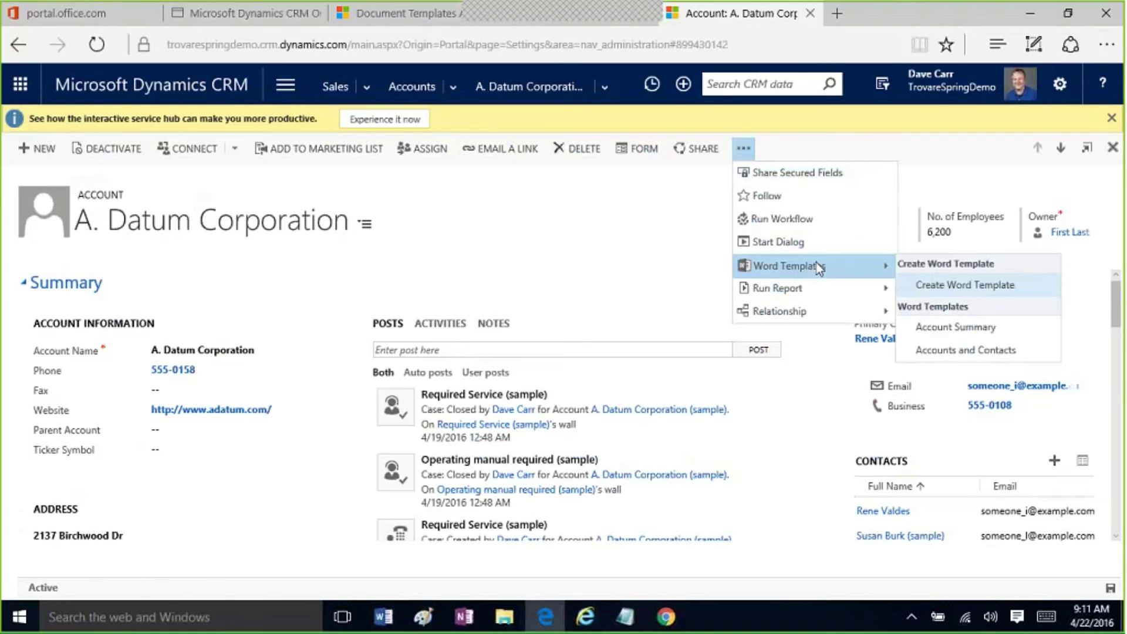
{"action": "left_click", "coordinate": [992, 350]}
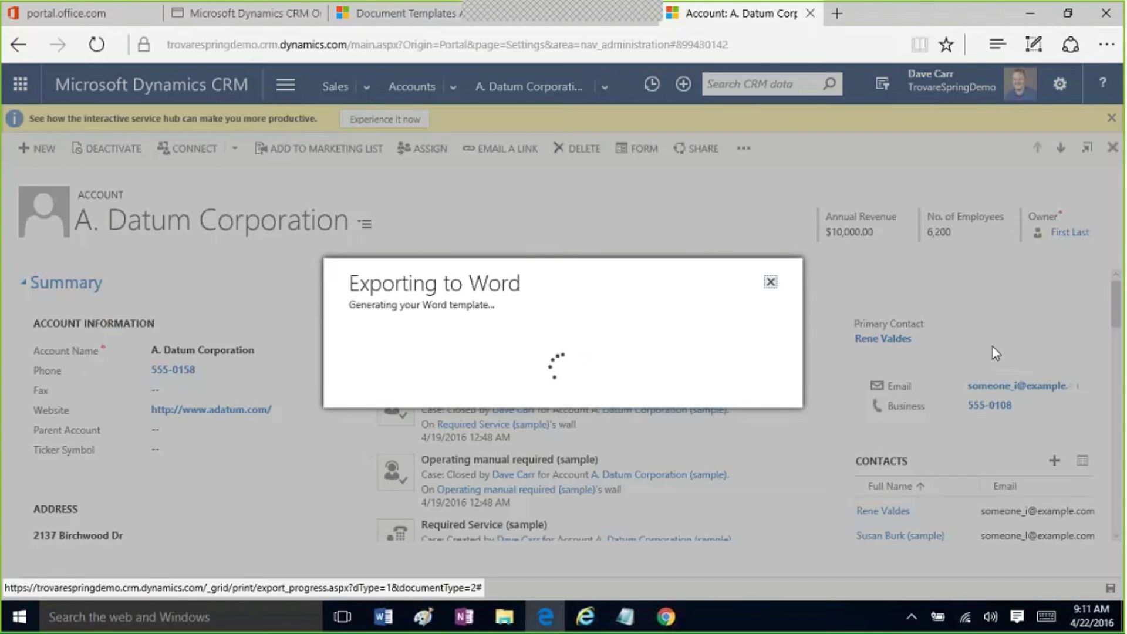
{"action": "left_click", "coordinate": [671, 579]}
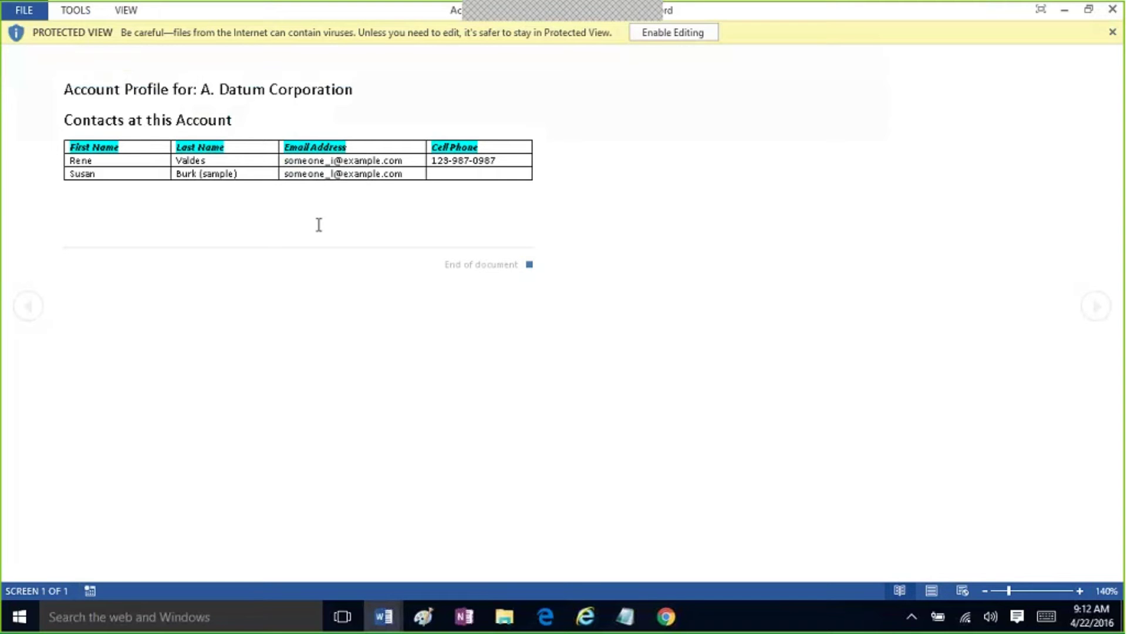
{"action": "left_click", "coordinate": [26, 10]}
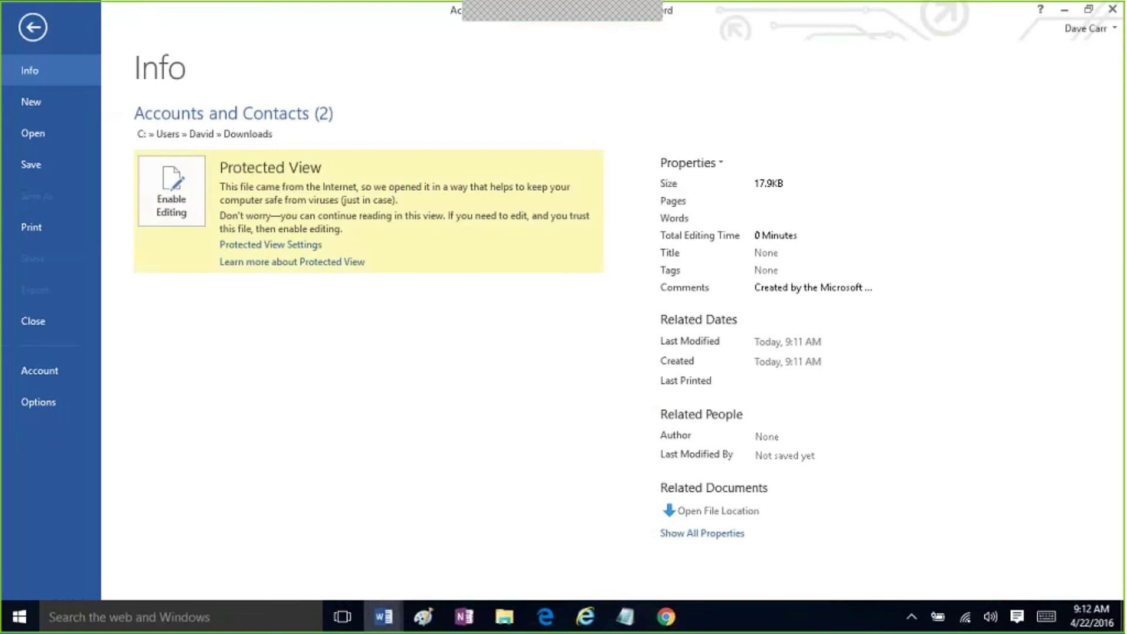
{"action": "left_click", "coordinate": [1117, 8]}
{"action": "left_click", "coordinate": [1117, 7]}
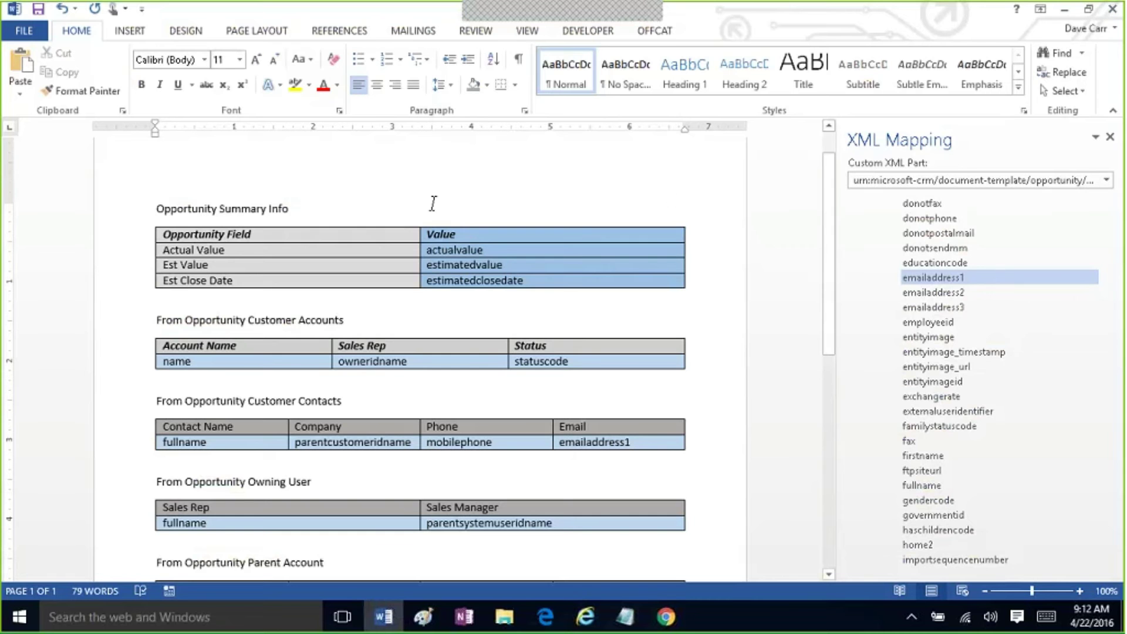
Step: Switch back to the A. Datum Corporation account in Microsoft Edge and open its primary contact's record
{"action": "left_click", "coordinate": [585, 616]}
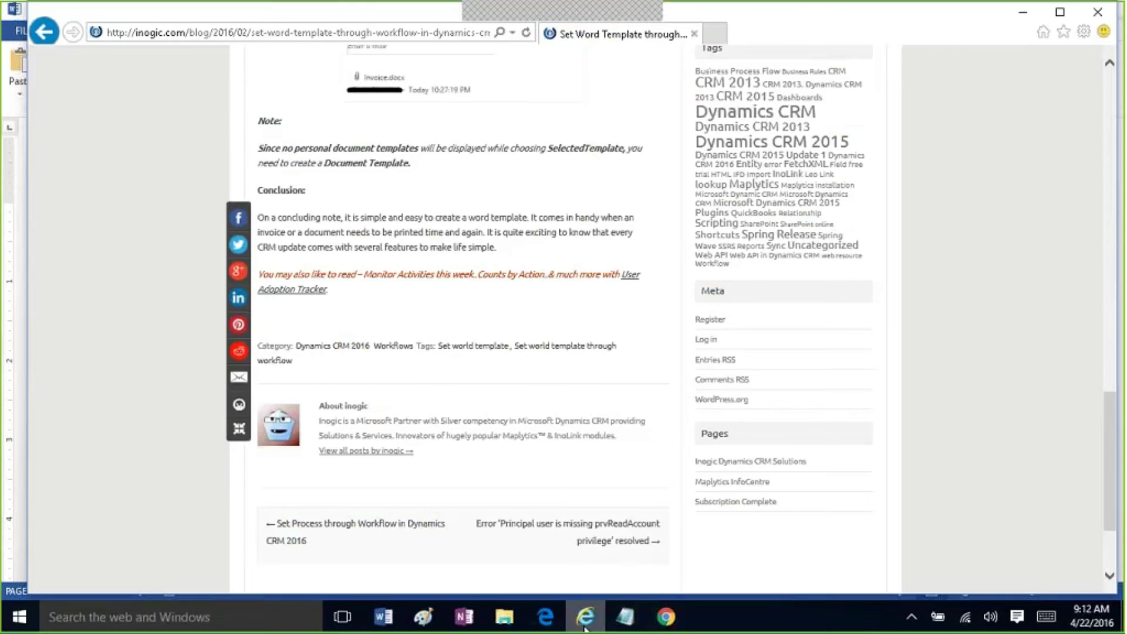
{"action": "left_click", "coordinate": [558, 627]}
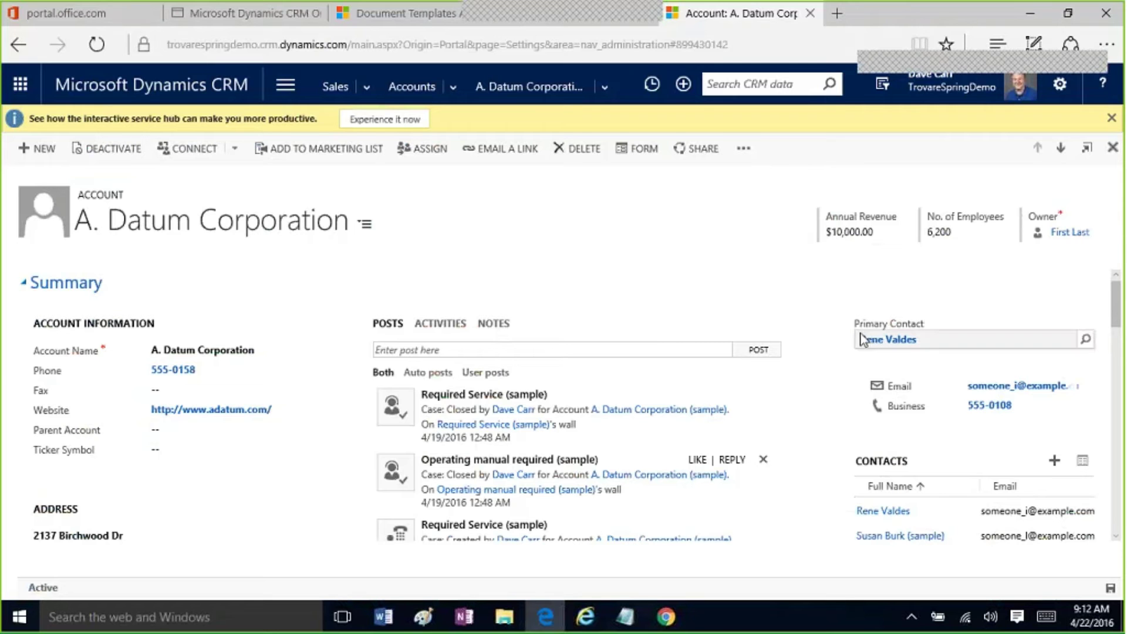
{"action": "left_click", "coordinate": [888, 346]}
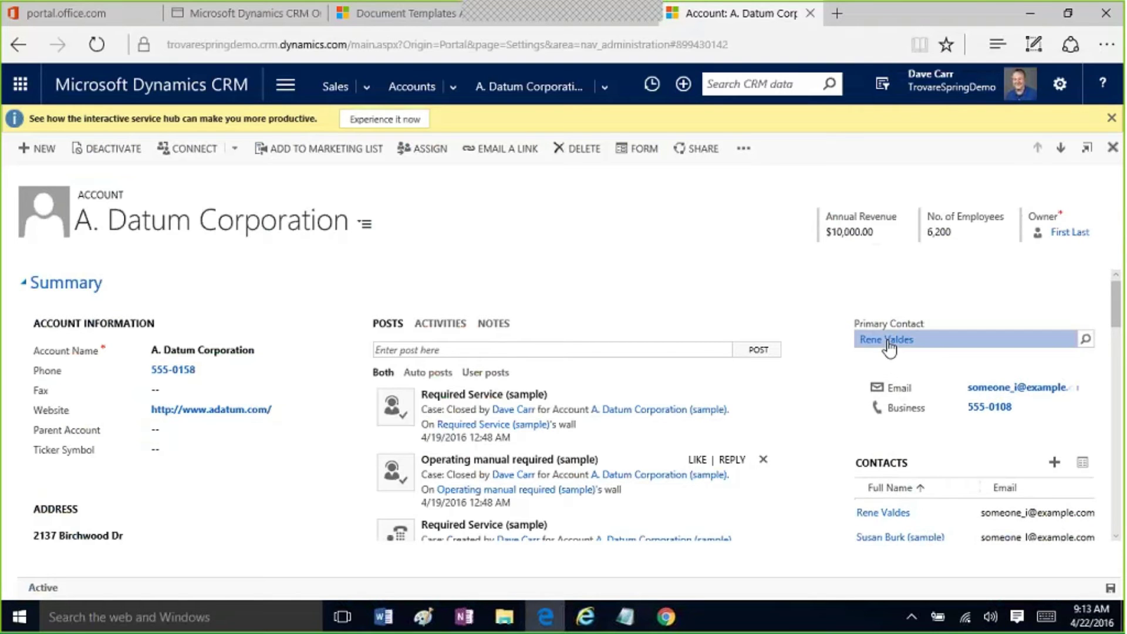
{"action": "left_click", "coordinate": [888, 341]}
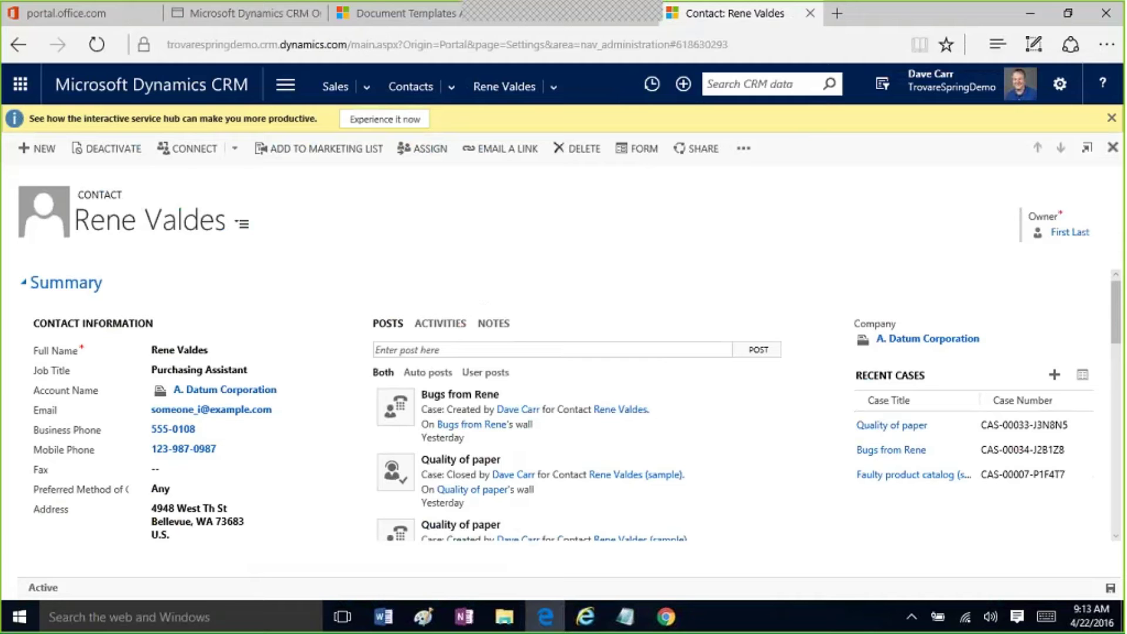
Step: Generate the contact's document from the Contact Profile v1 Word template and open the downloaded file
{"action": "left_click", "coordinate": [744, 150]}
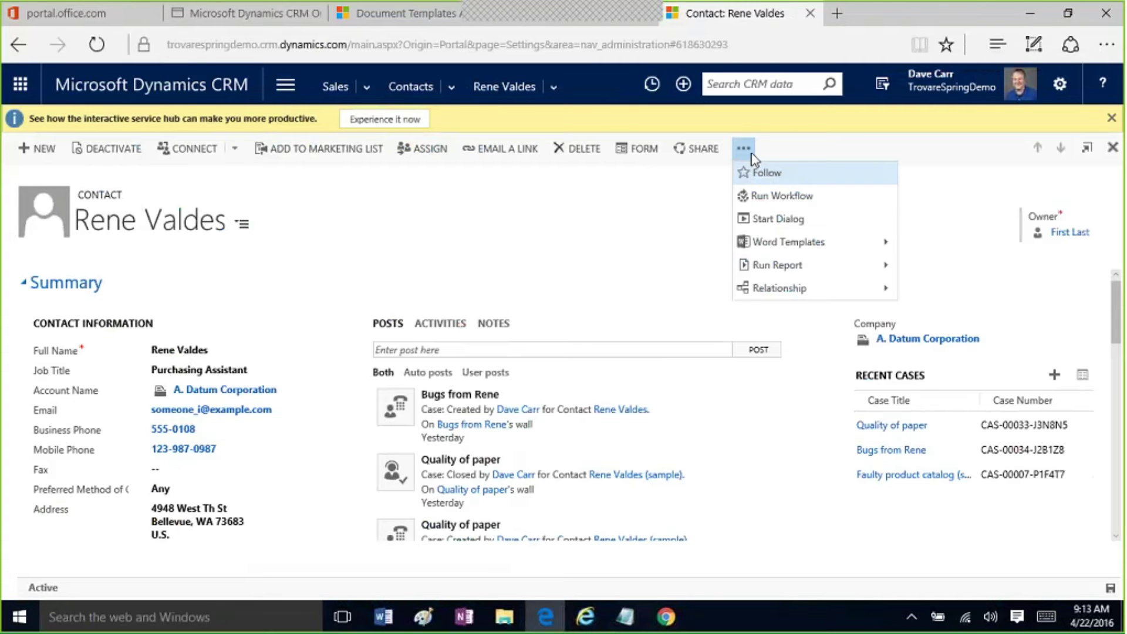
{"action": "mouse_move", "coordinate": [891, 250]}
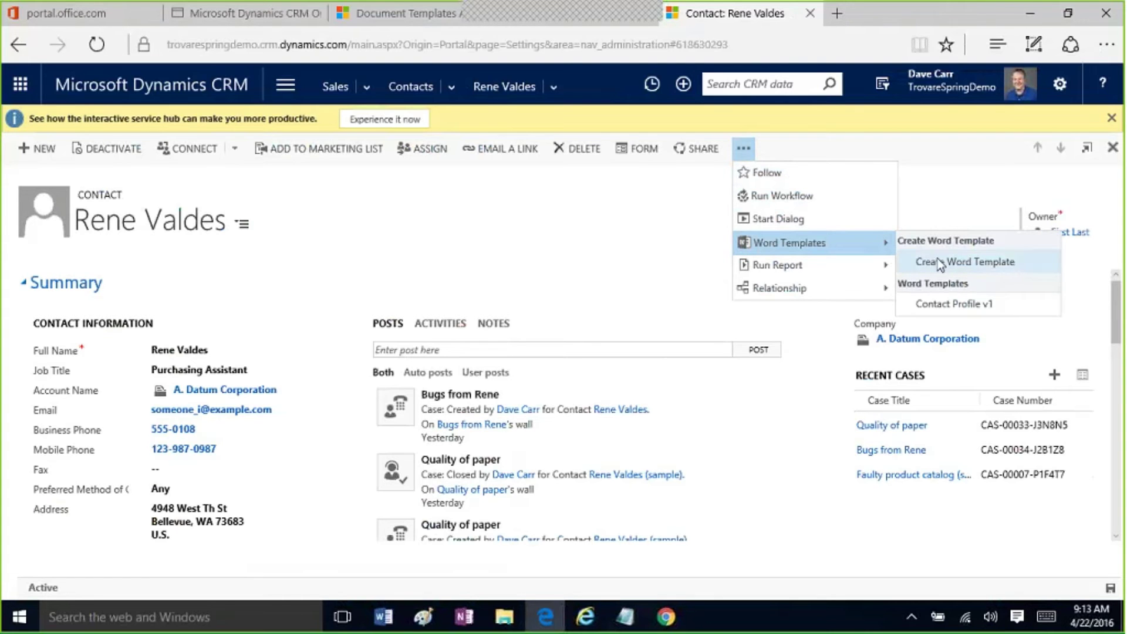
{"action": "left_click", "coordinate": [944, 311]}
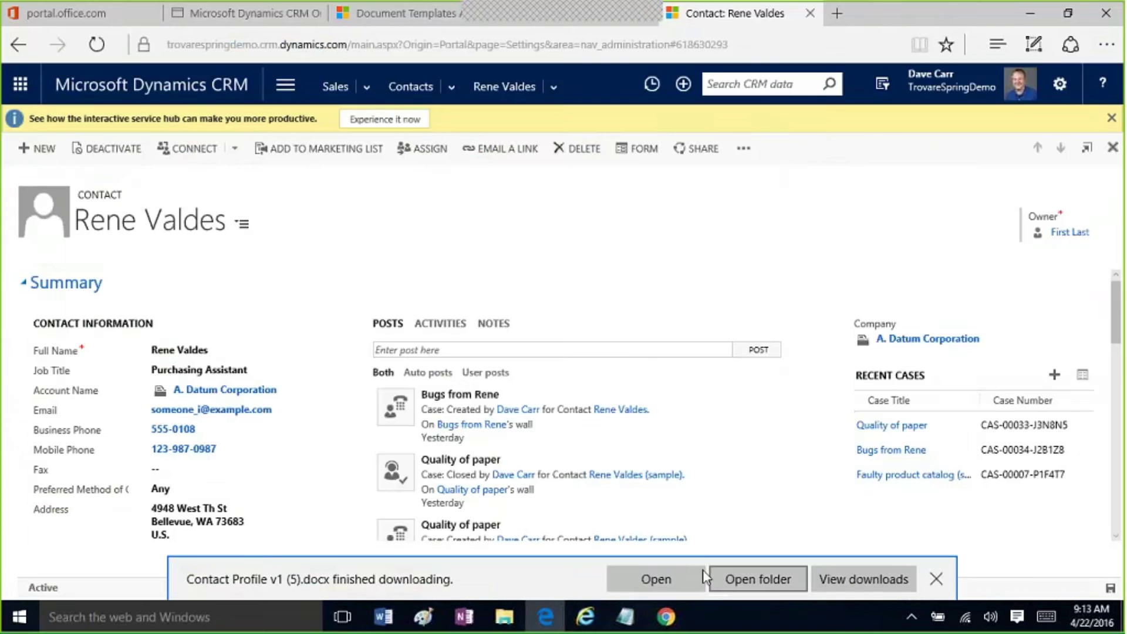
{"action": "left_click", "coordinate": [674, 573]}
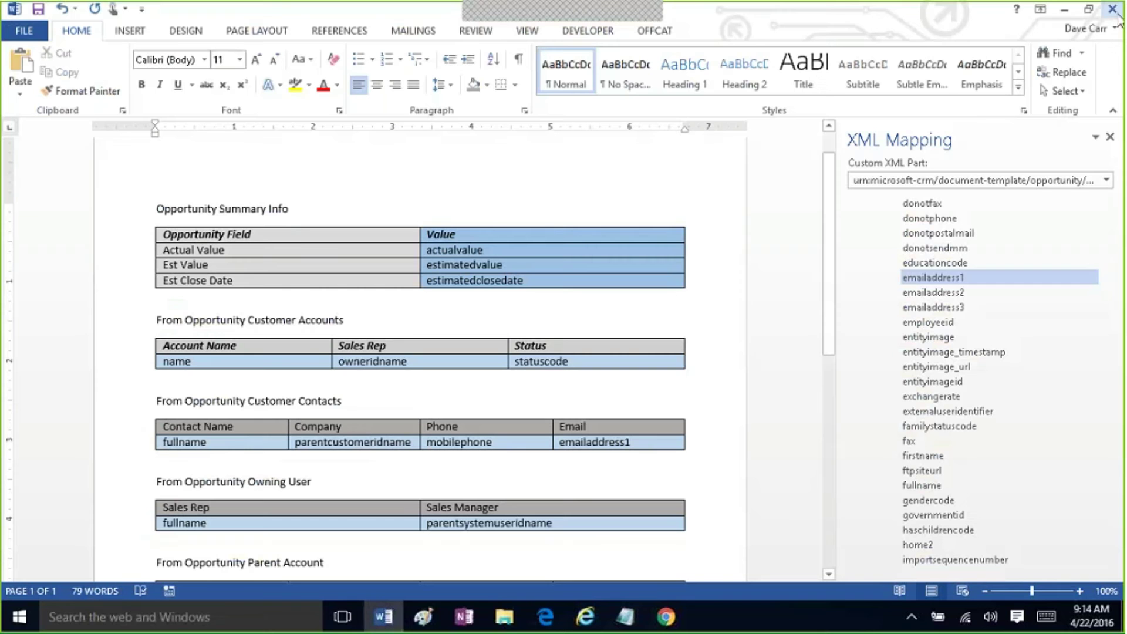
Step: Close the open Word document, switch back to the contact in Microsoft Edge, and go to the Sales Custom Properties list
{"action": "left_click", "coordinate": [1112, 9]}
{"action": "left_click", "coordinate": [545, 616]}
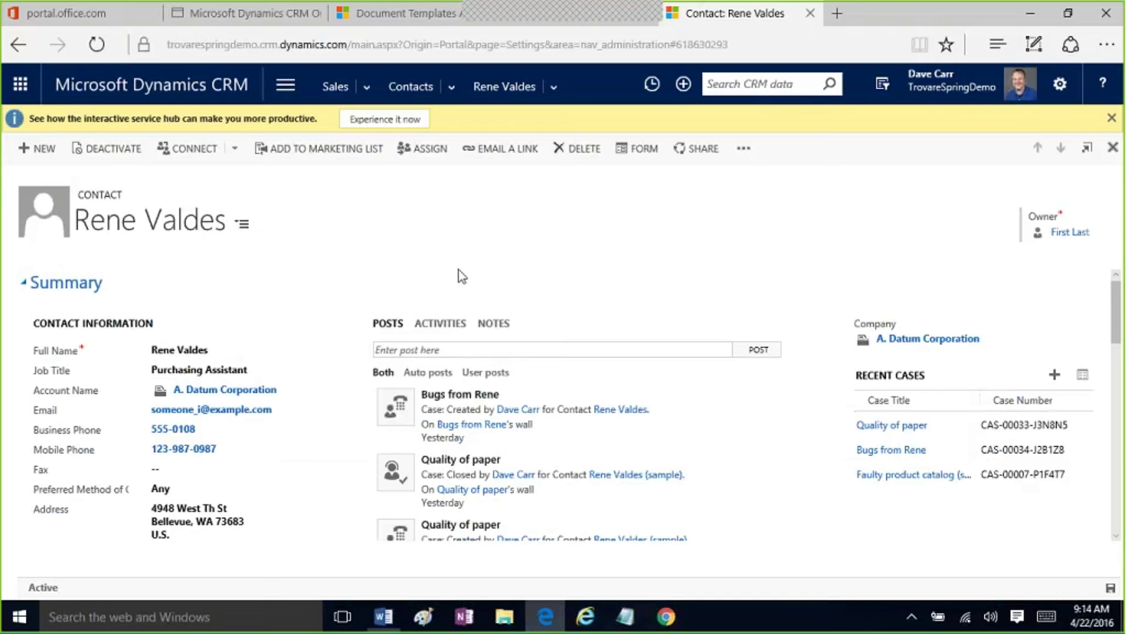
{"action": "left_click", "coordinate": [366, 87]}
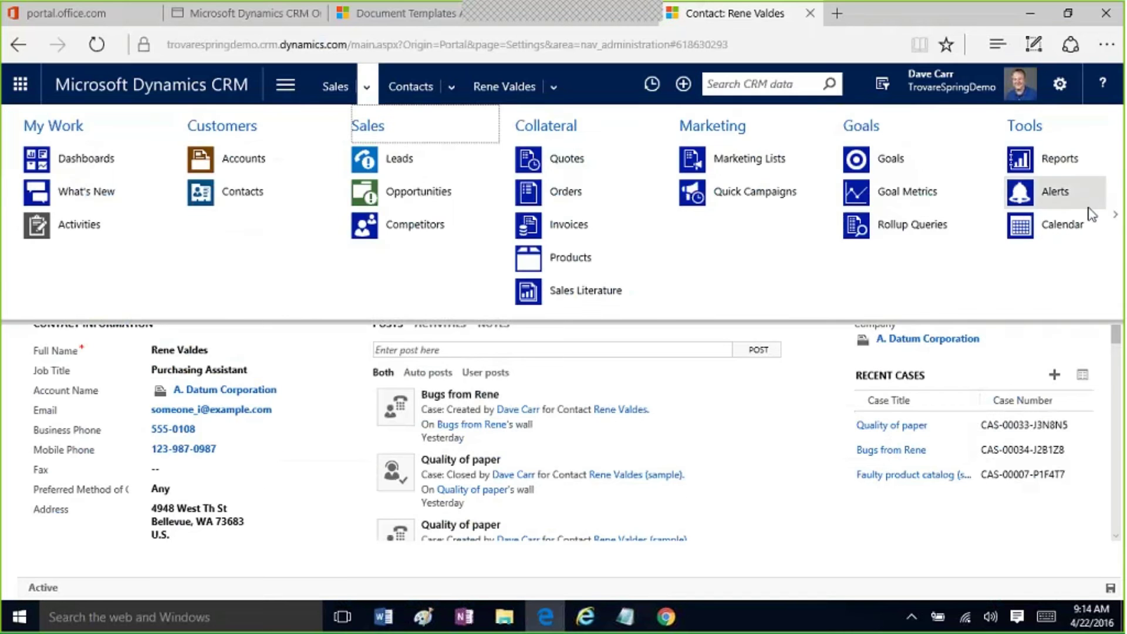
{"action": "left_click", "coordinate": [247, 172]}
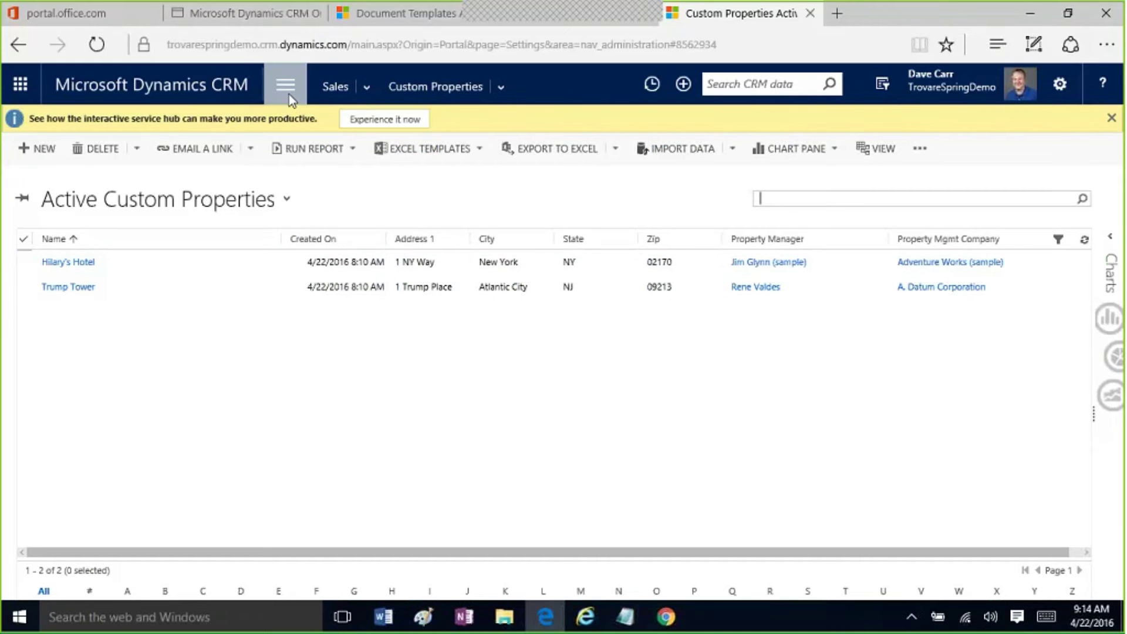
Step: From the Document Templates list, start a new Excel template filtered by the Custom Property entity
{"action": "left_click", "coordinate": [388, 23]}
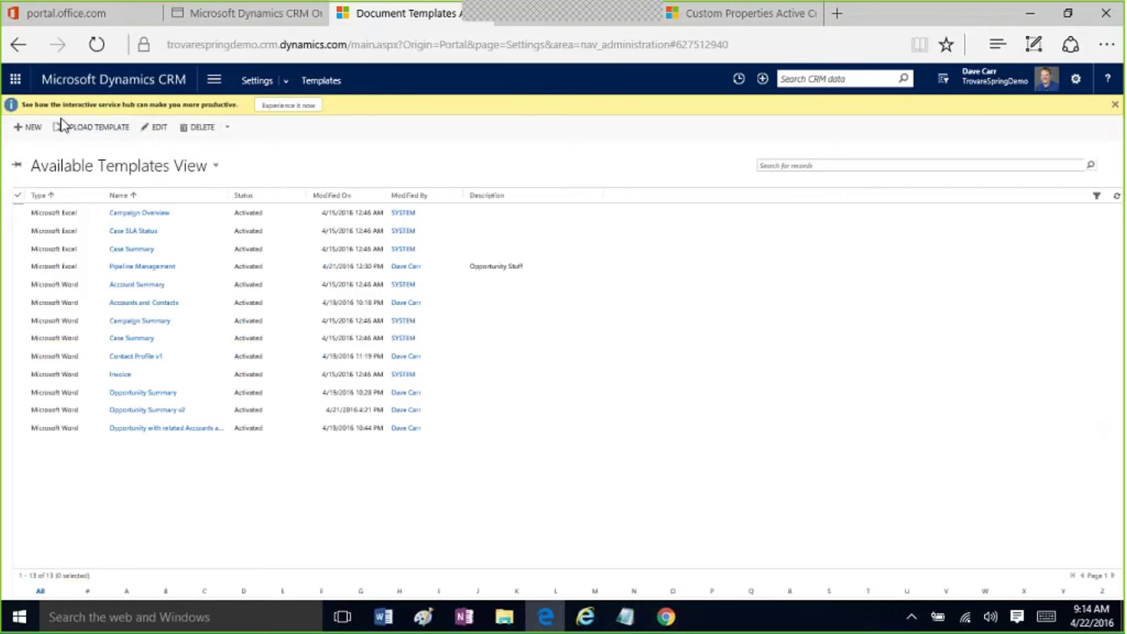
{"action": "left_click", "coordinate": [27, 129]}
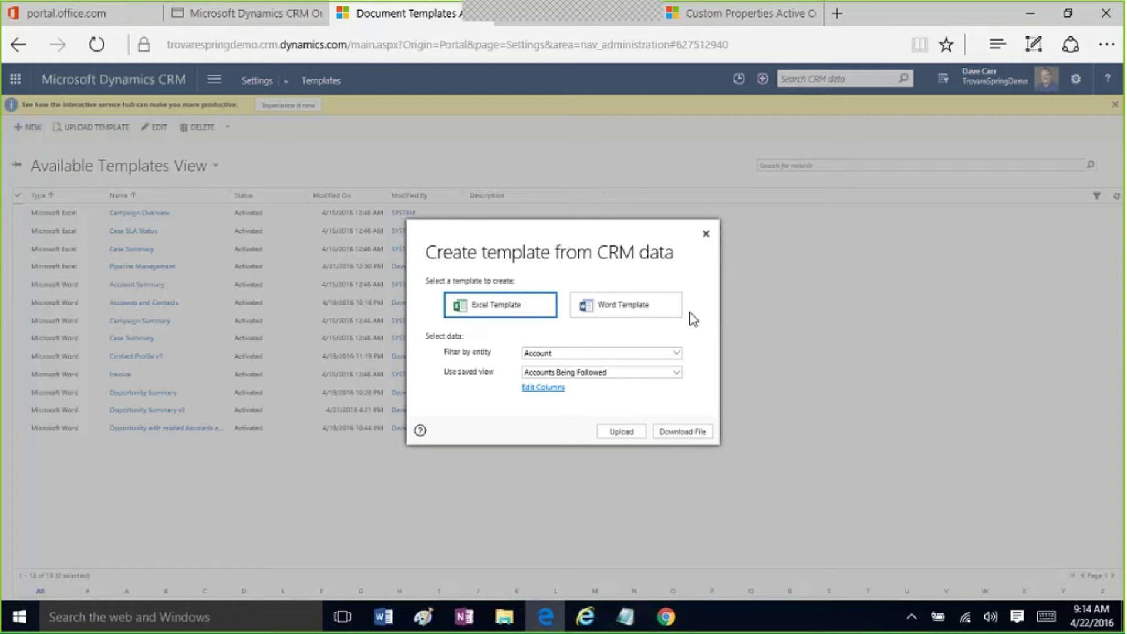
{"action": "left_click", "coordinate": [583, 354]}
{"action": "left_click_drag", "start_coordinate": [696, 350], "coordinate": [704, 497]}
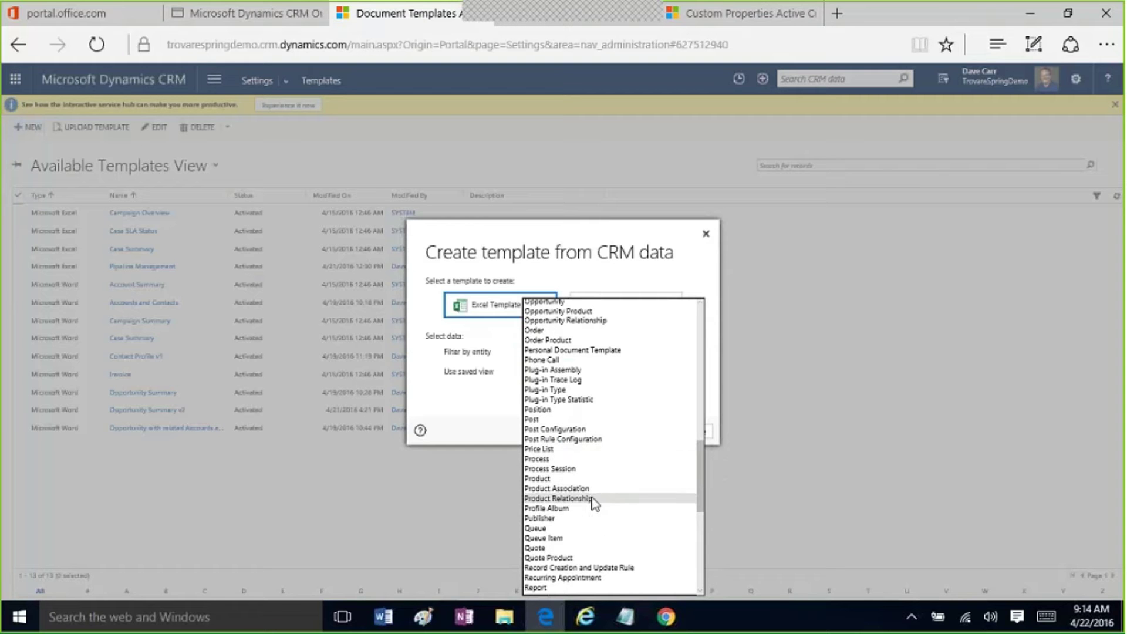
{"action": "left_click", "coordinate": [698, 378]}
{"action": "left_click_drag", "start_coordinate": [701, 385], "coordinate": [695, 340]}
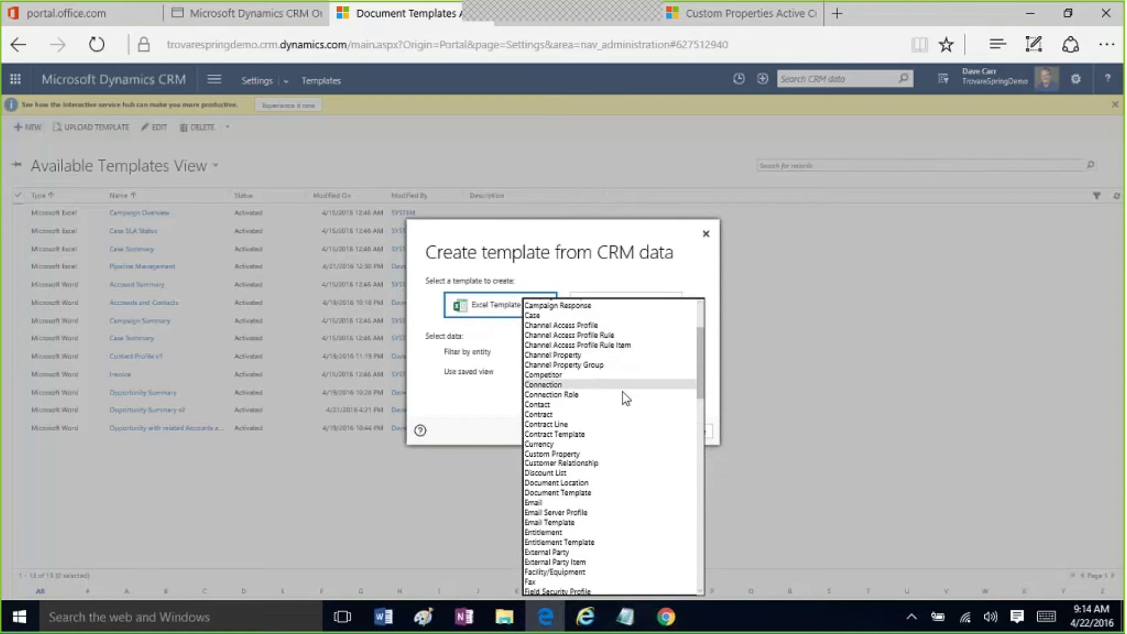
{"action": "left_click", "coordinate": [600, 455]}
Step: Download the Excel template with the Active Custom Properties saved view, then open the workbook to review its columns and close it
{"action": "left_click", "coordinate": [578, 373]}
{"action": "left_click", "coordinate": [577, 373]}
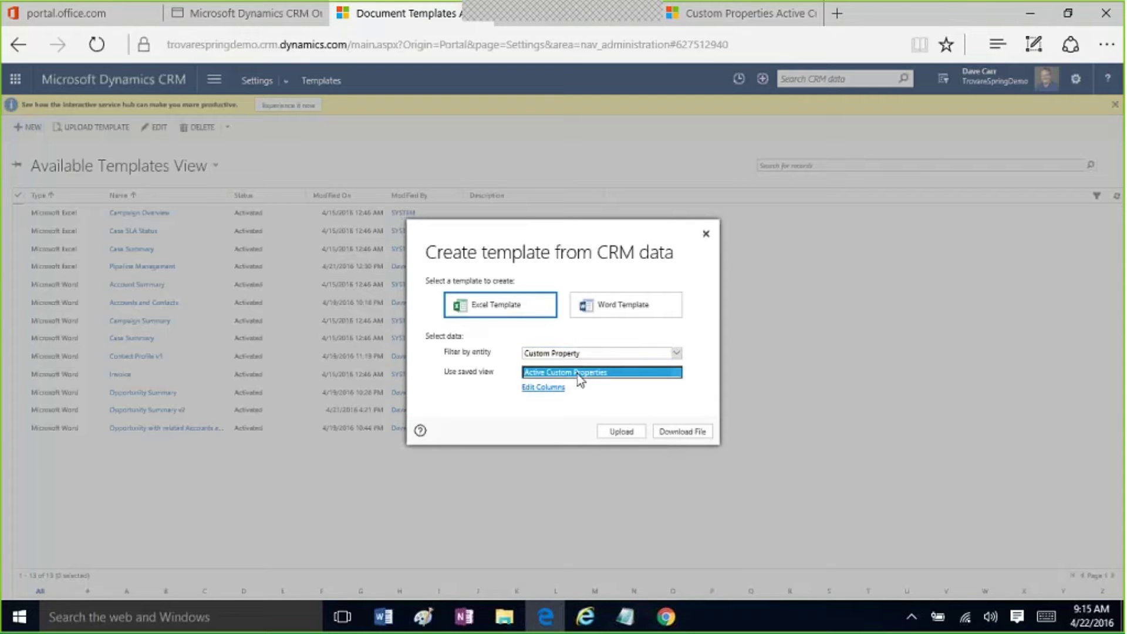
{"action": "left_click", "coordinate": [678, 431]}
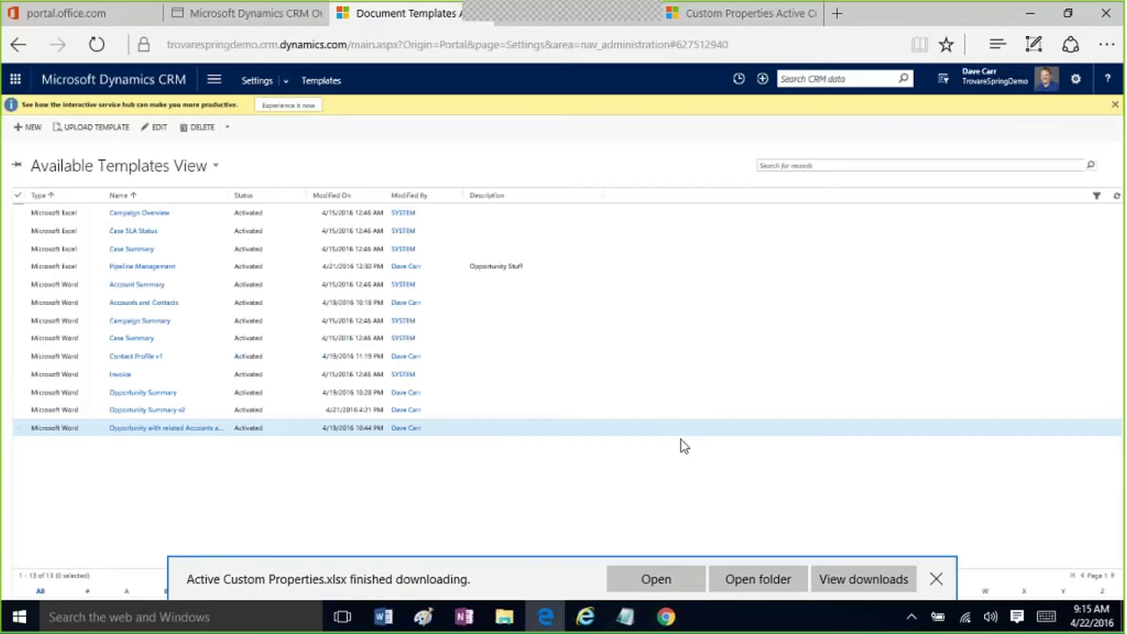
{"action": "left_click", "coordinate": [666, 580]}
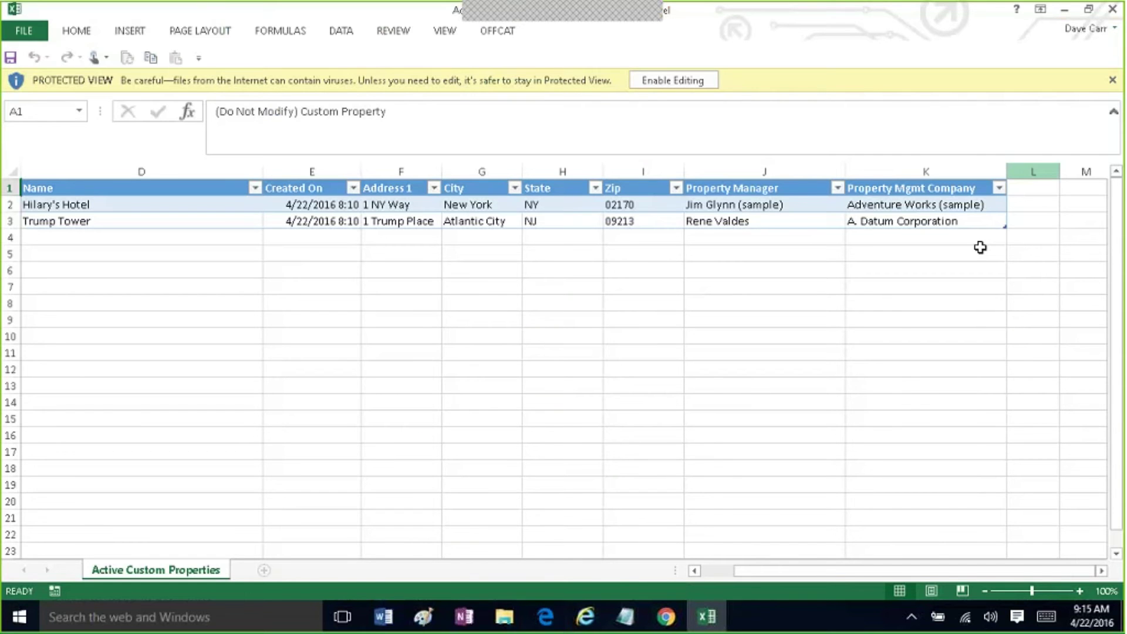
{"action": "left_click", "coordinate": [1112, 10]}
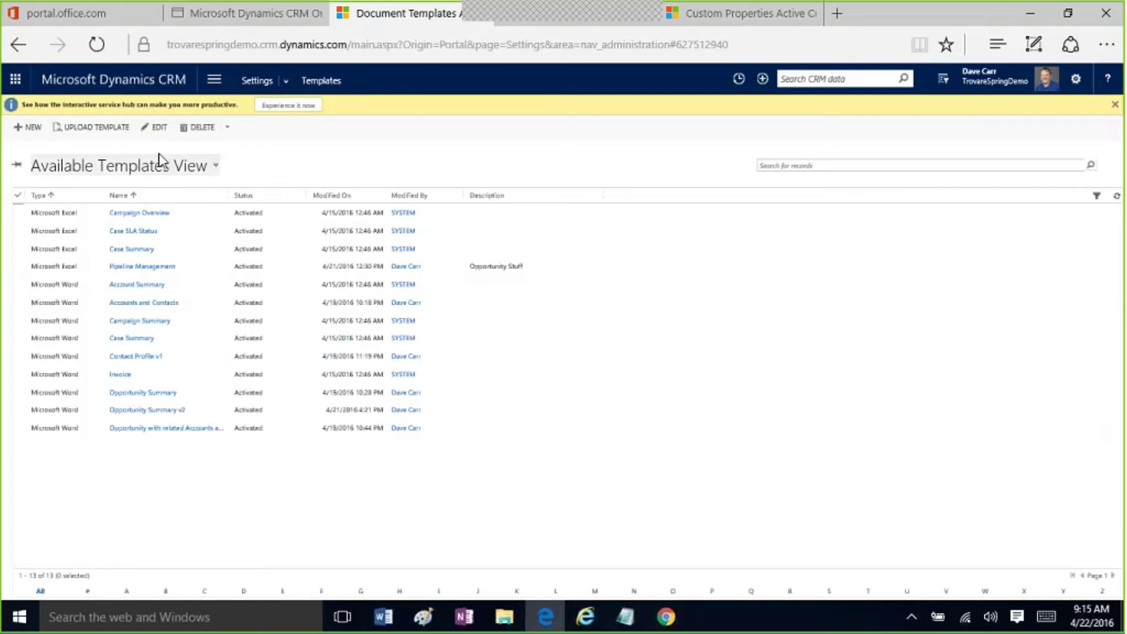
Step: Start a new Word template for the Custom Property entity and proceed to its relationship selection
{"action": "left_click", "coordinate": [30, 127]}
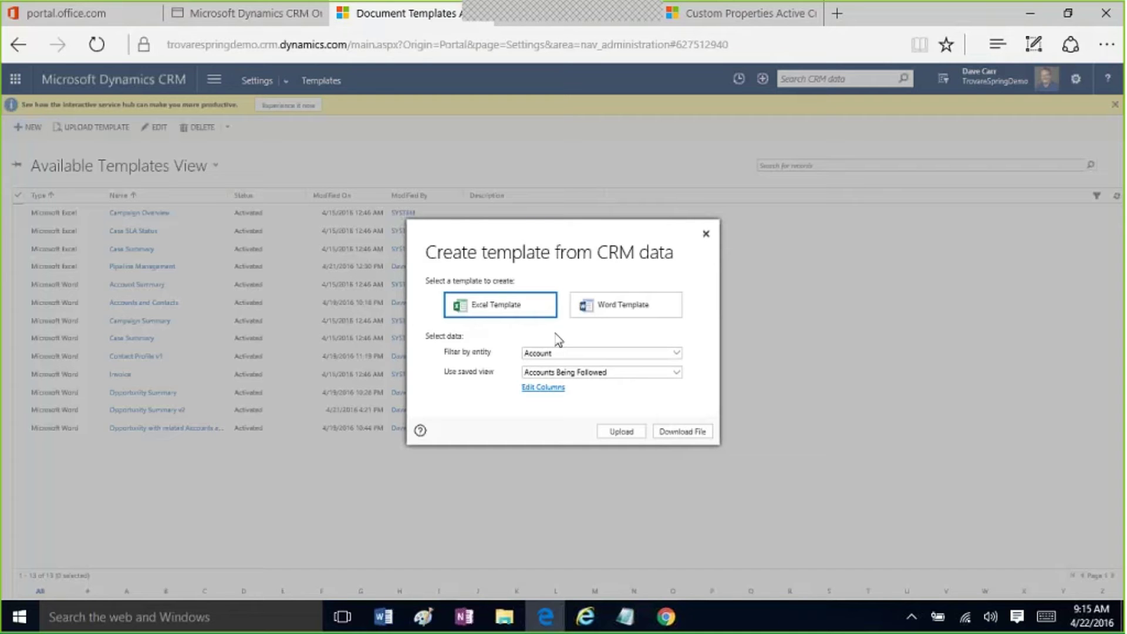
{"action": "left_click", "coordinate": [657, 304]}
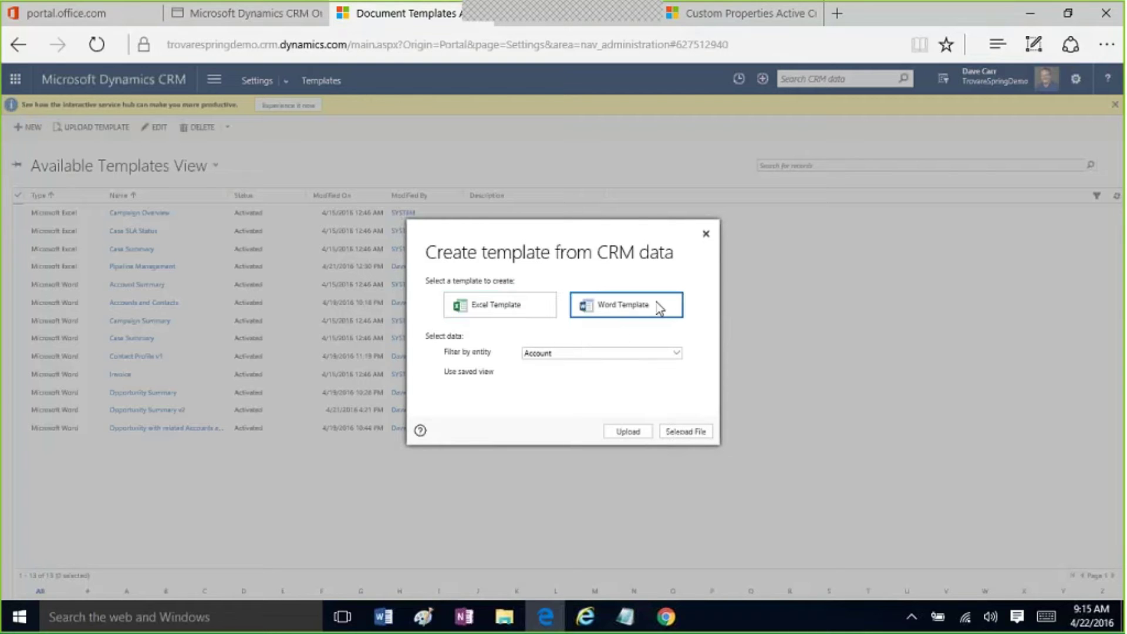
{"action": "left_click", "coordinate": [585, 354]}
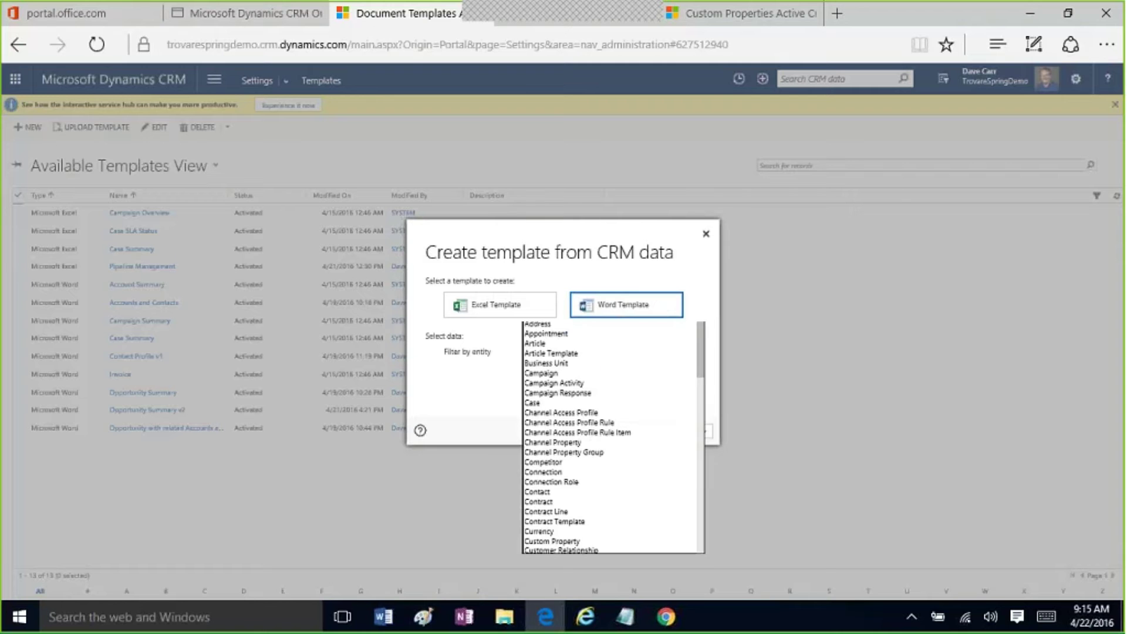
{"action": "left_click_drag", "start_coordinate": [702, 350], "coordinate": [702, 360]}
{"action": "left_click", "coordinate": [583, 501]}
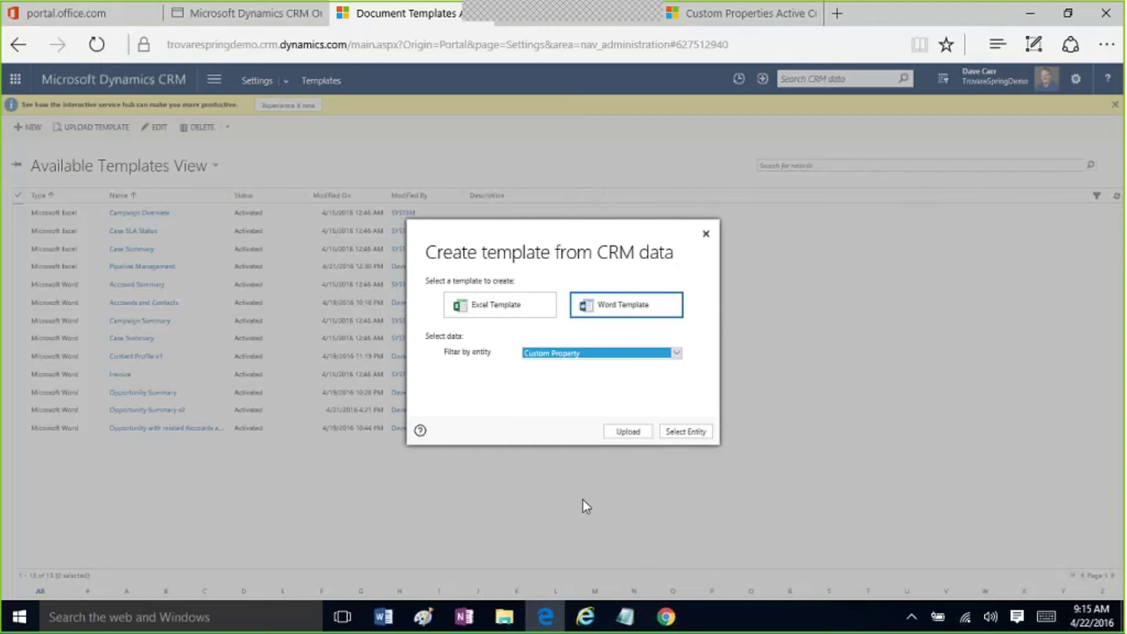
{"action": "left_click", "coordinate": [685, 432]}
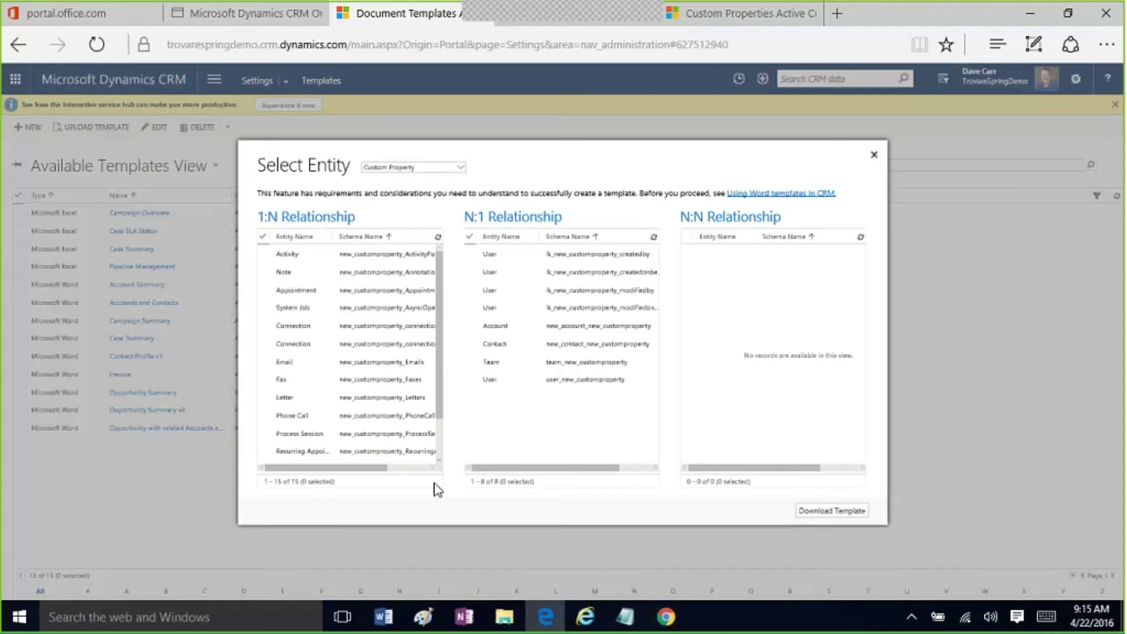
Step: Include the N:1 Account and Contact relationships and the 1:N Phone Call relationship, and download the Word template
{"action": "mouse_move", "coordinate": [440, 399]}
{"action": "left_mouse_down"}
{"action": "mouse_move", "coordinate": [436, 452]}
{"action": "mouse_move", "coordinate": [437, 405]}
{"action": "left_mouse_up"}
{"action": "scroll", "coordinate": [443, 441], "scroll_direction": "down", "scroll_amount": 2}
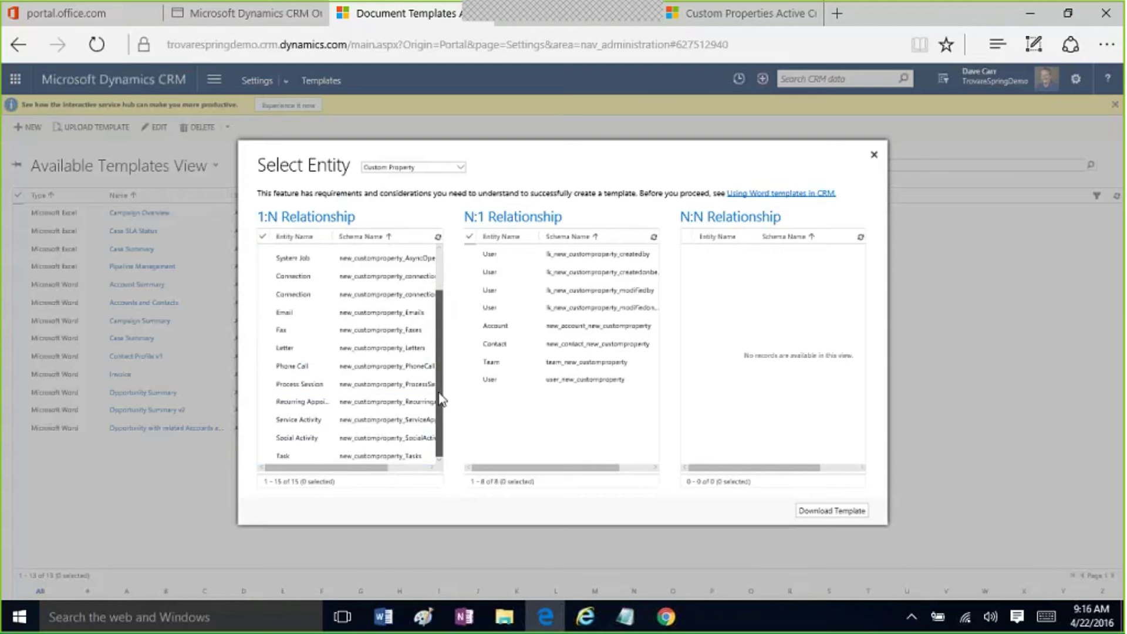
{"action": "scroll", "coordinate": [442, 400], "scroll_direction": "up", "scroll_amount": 2}
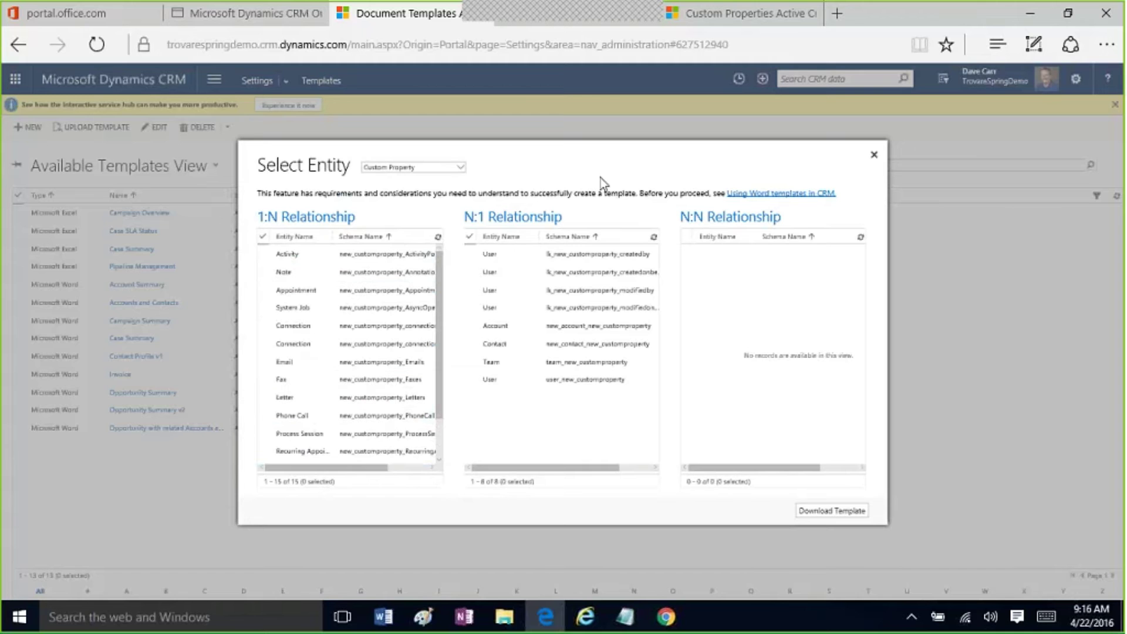
{"action": "left_click", "coordinate": [471, 328]}
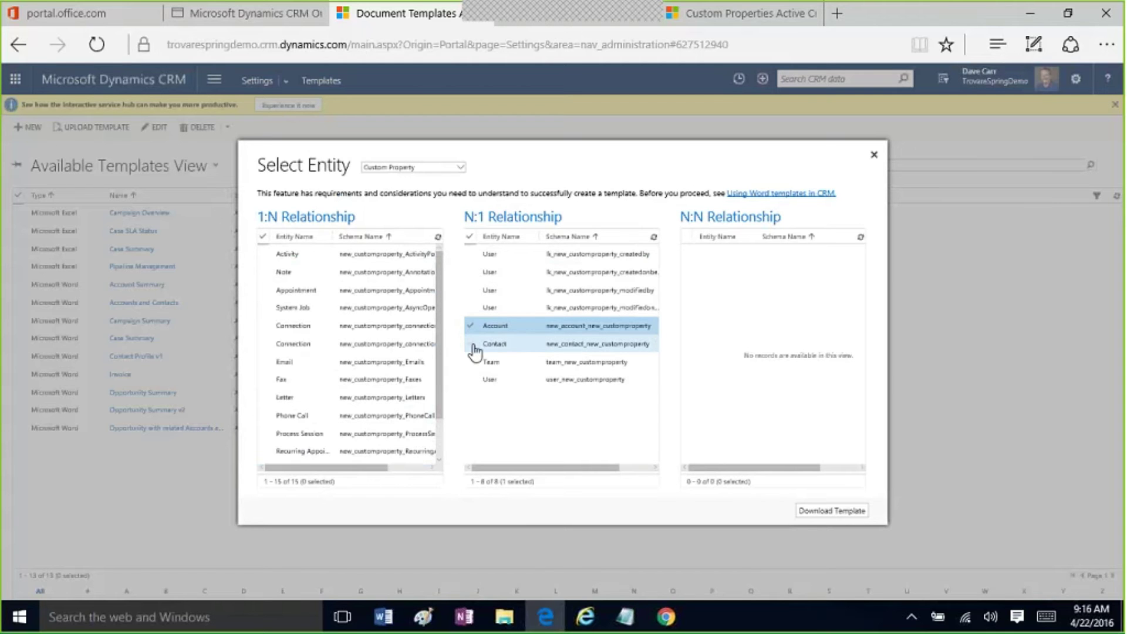
{"action": "left_click", "coordinate": [473, 345]}
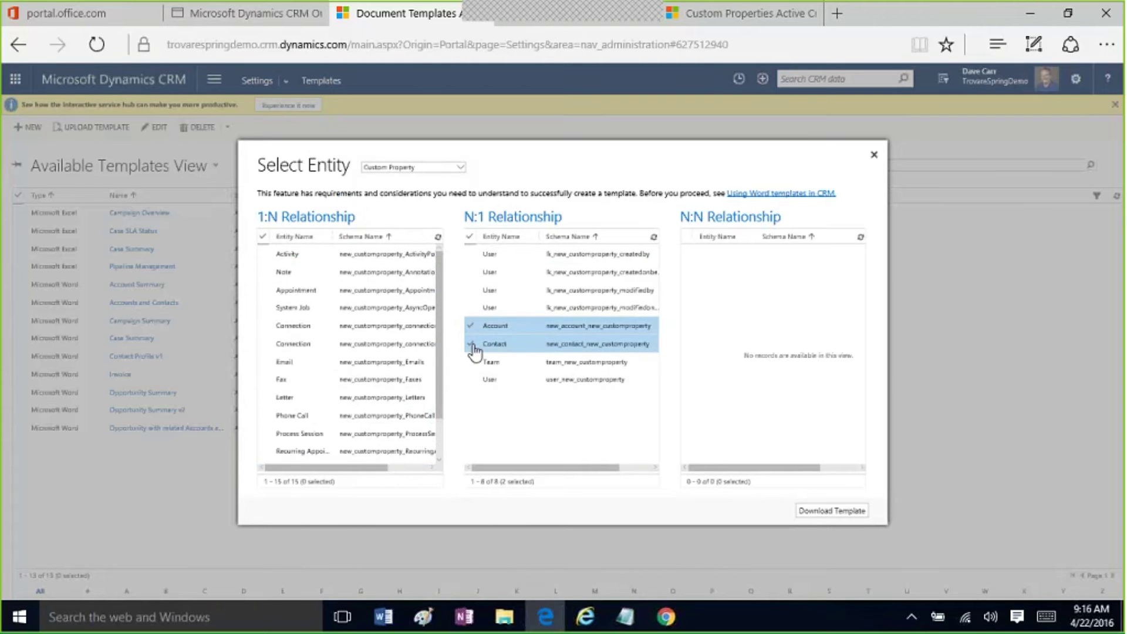
{"action": "left_click", "coordinate": [262, 416]}
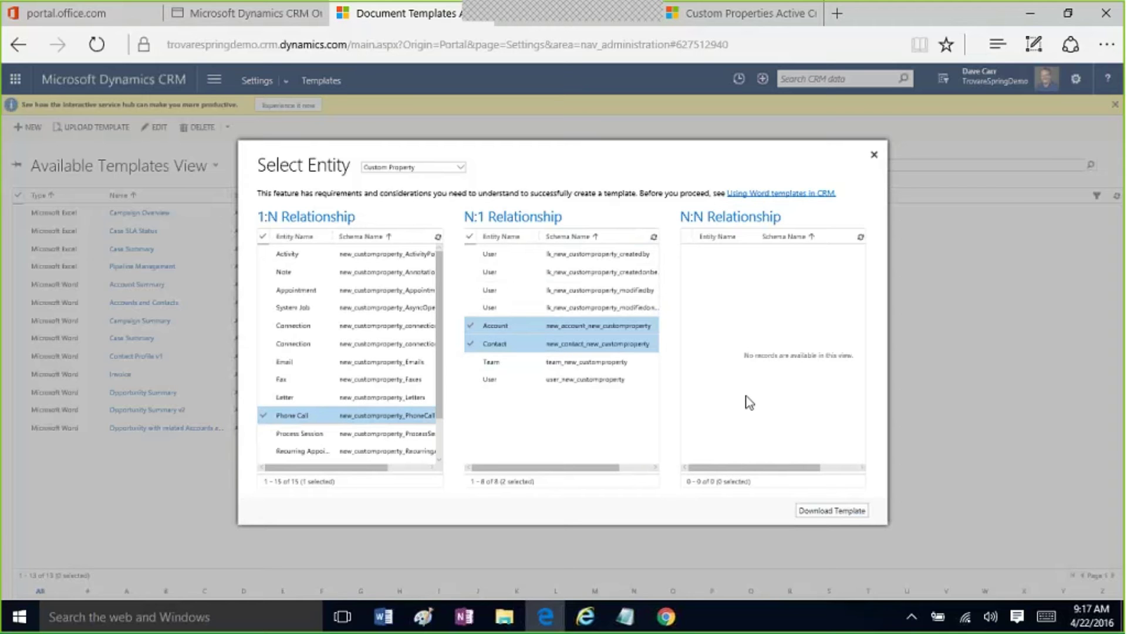
{"action": "left_click", "coordinate": [828, 513]}
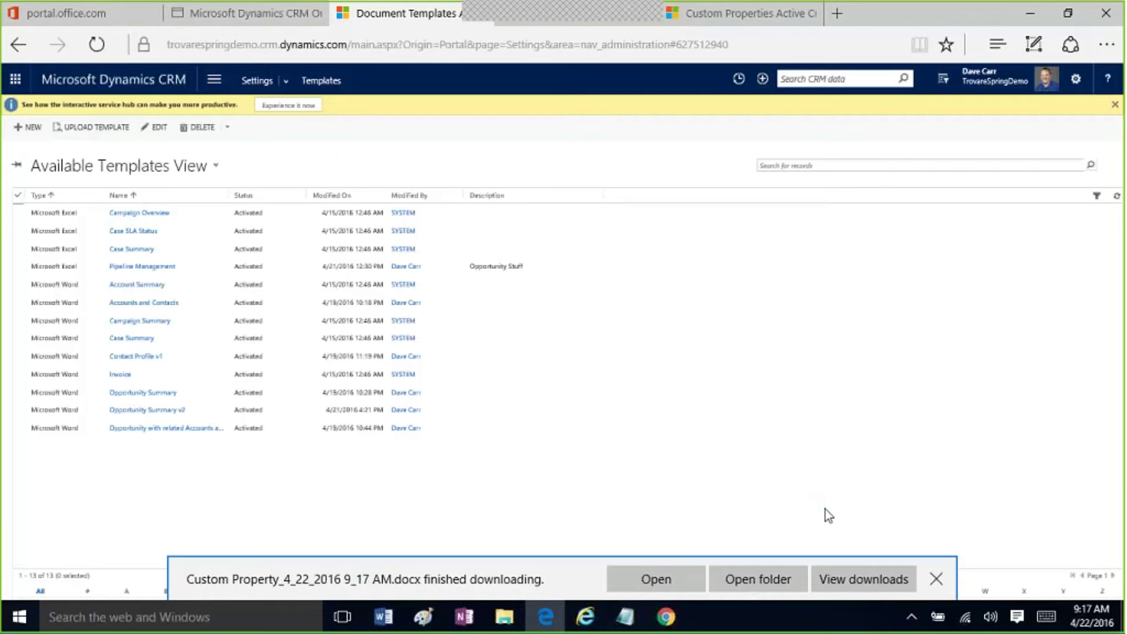
Step: Open the downloaded Custom Property template in Word with editing enabled and show the XML Mapping pane
{"action": "left_click", "coordinate": [654, 578]}
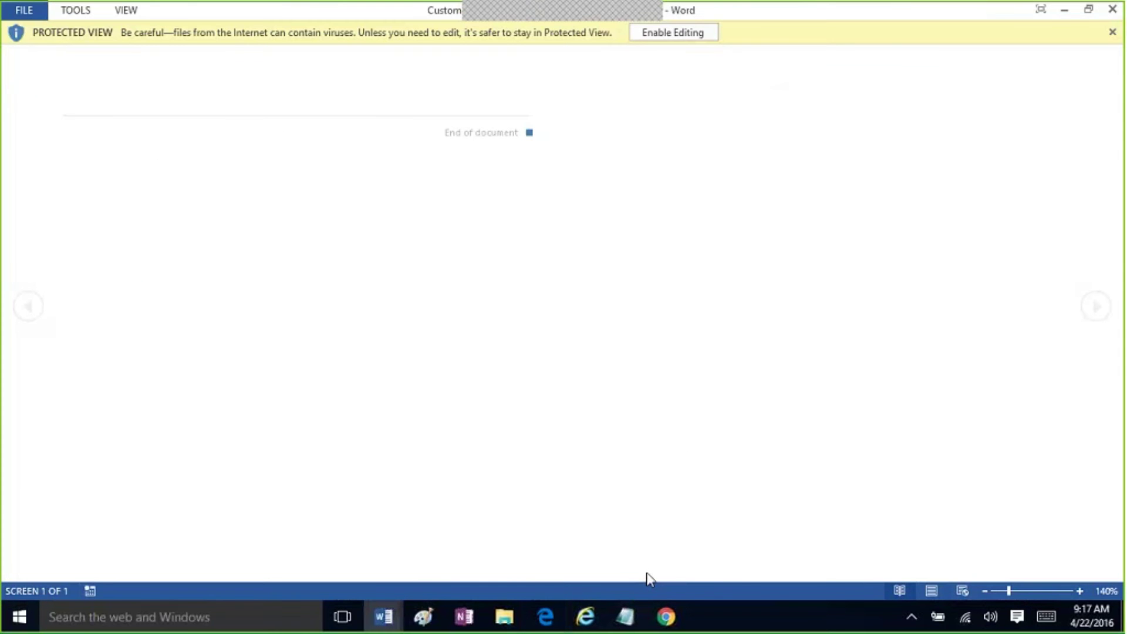
{"action": "left_click", "coordinate": [667, 35]}
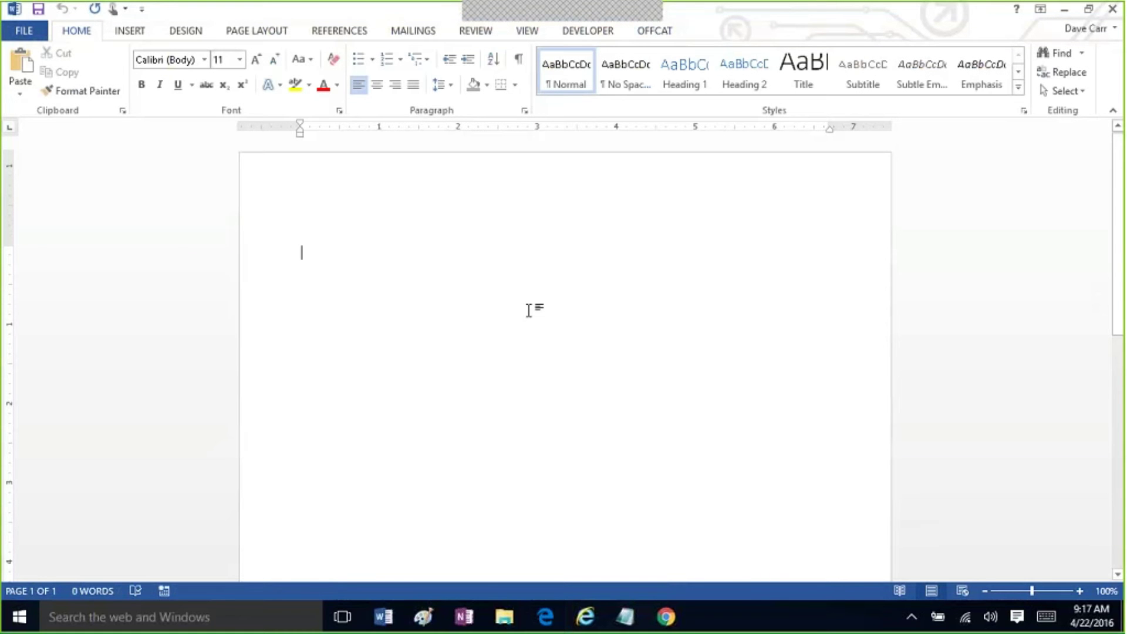
{"action": "left_click", "coordinate": [590, 31]}
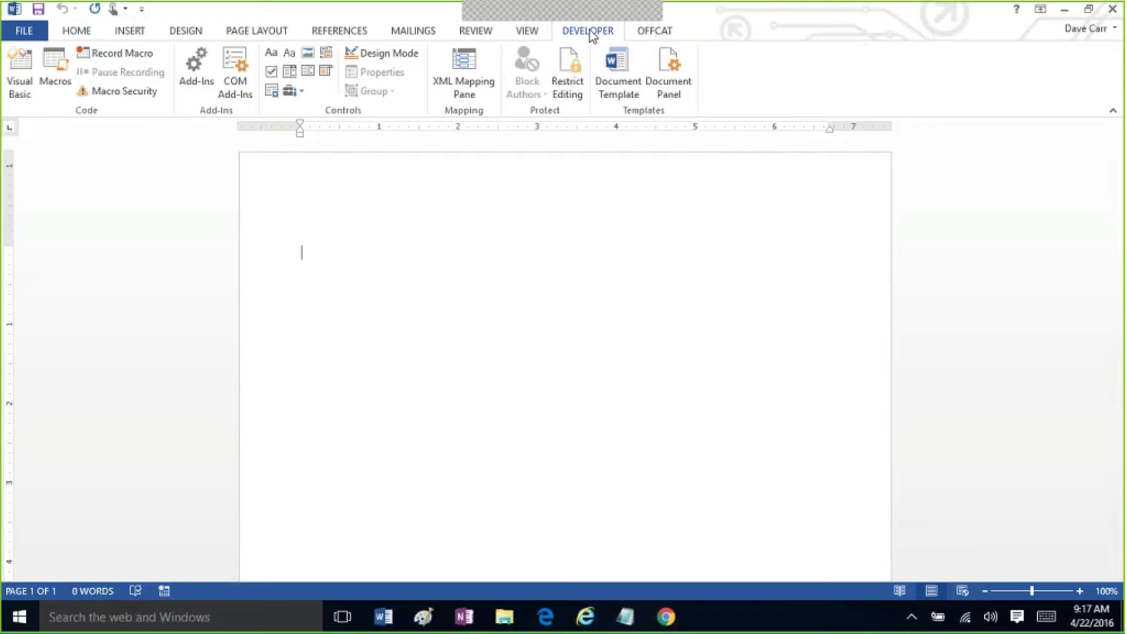
{"action": "left_click", "coordinate": [453, 66]}
Step: Choose the custom XML part urn:microsoft-crm/document-template/new_customproperty/10005/ and expand new_customproperty to review its fields
{"action": "left_click", "coordinate": [1106, 180]}
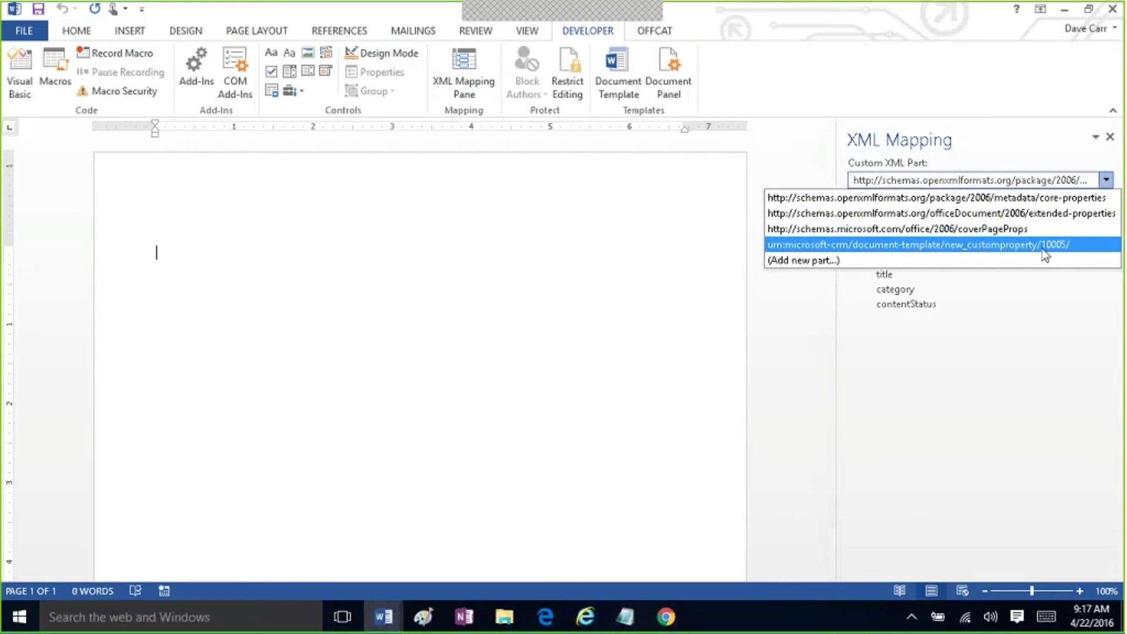
{"action": "left_click", "coordinate": [1016, 246]}
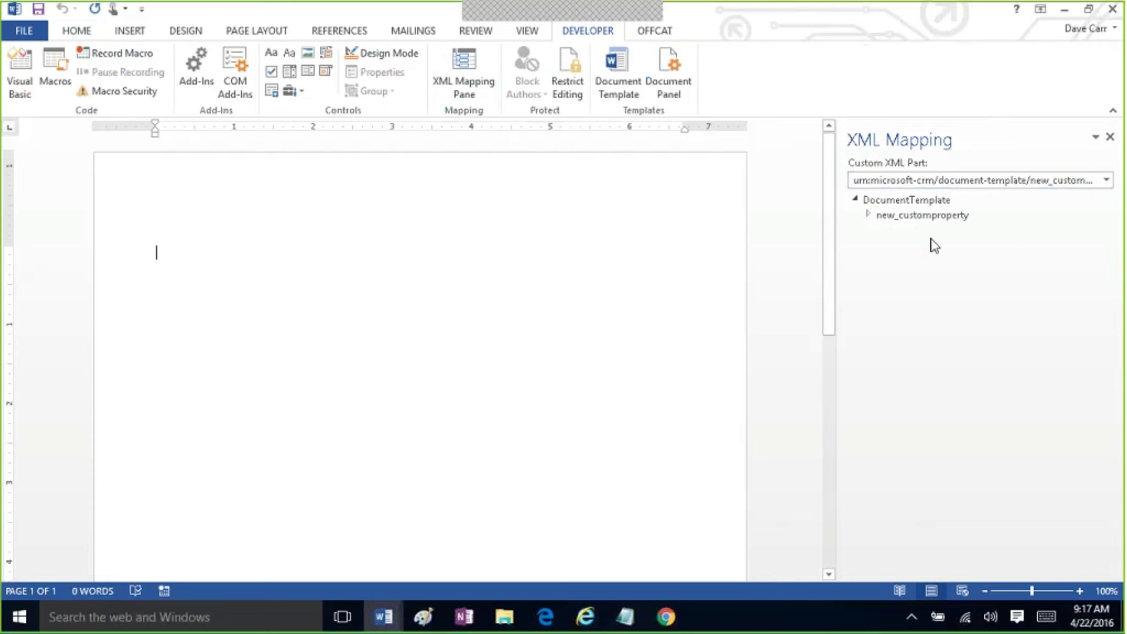
{"action": "left_click", "coordinate": [868, 215]}
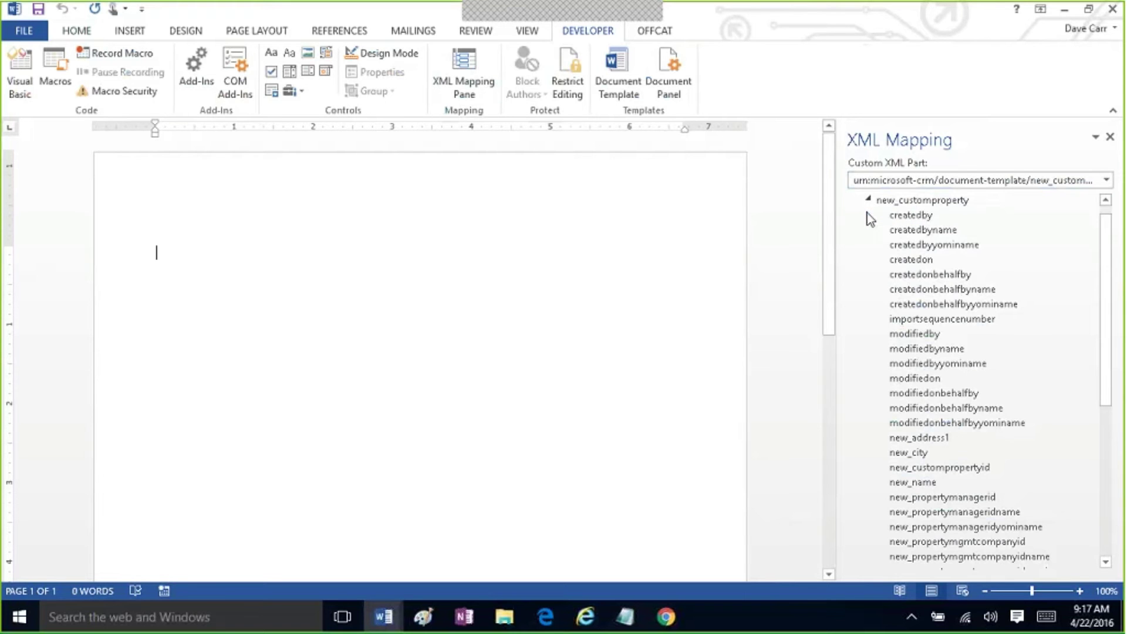
{"action": "left_click", "coordinate": [986, 451]}
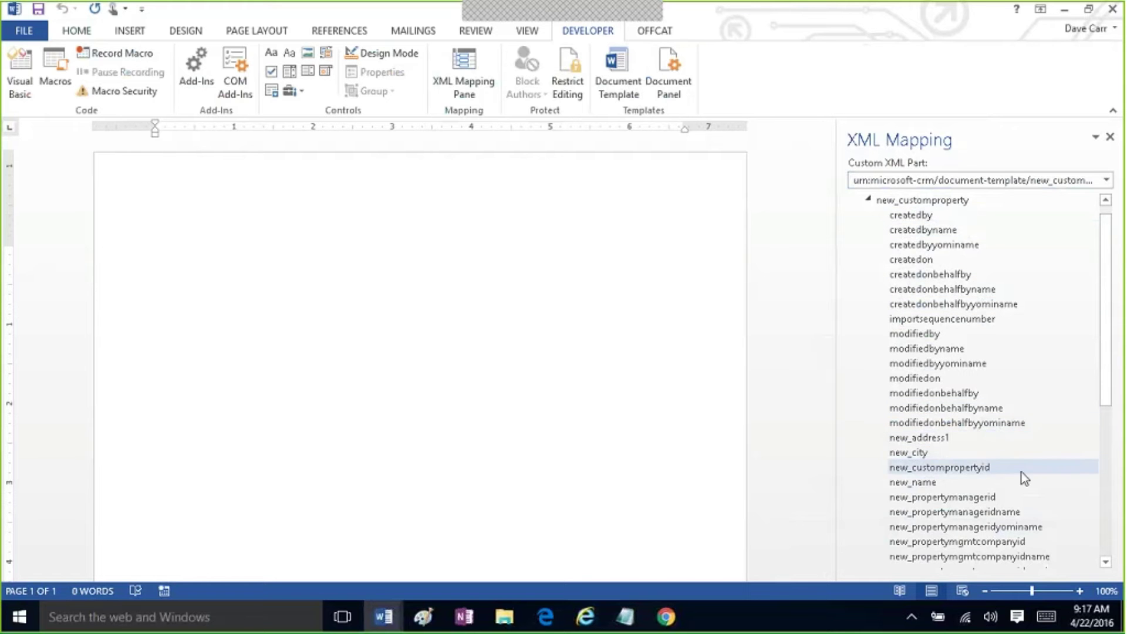
{"action": "left_click_drag", "start_coordinate": [1111, 390], "coordinate": [1114, 513]}
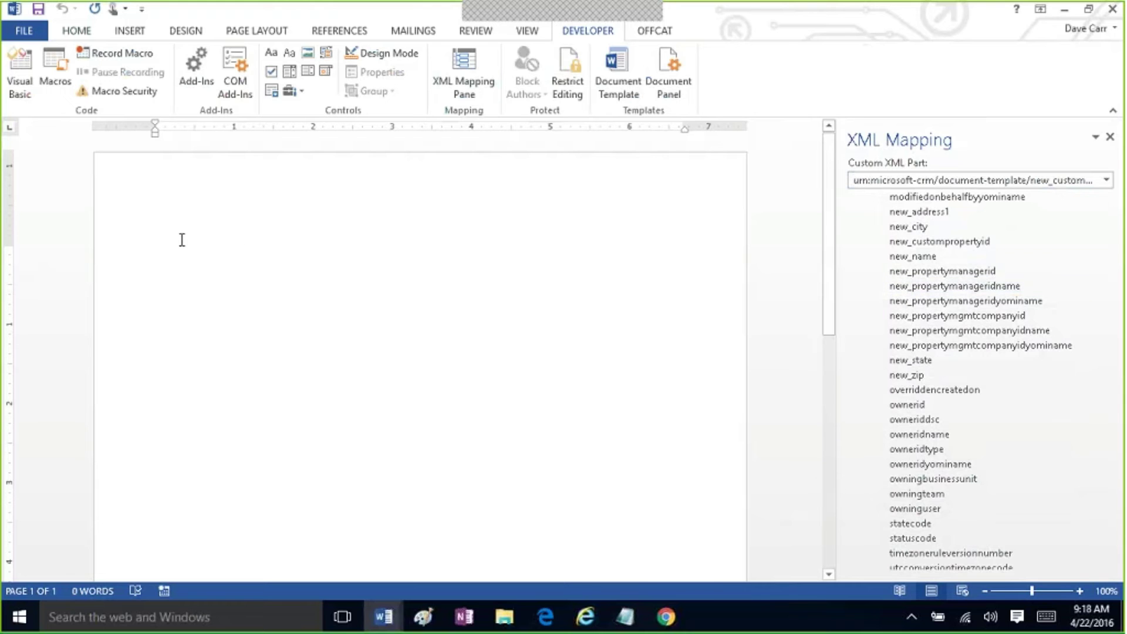
{"action": "type", "text": "Property "}
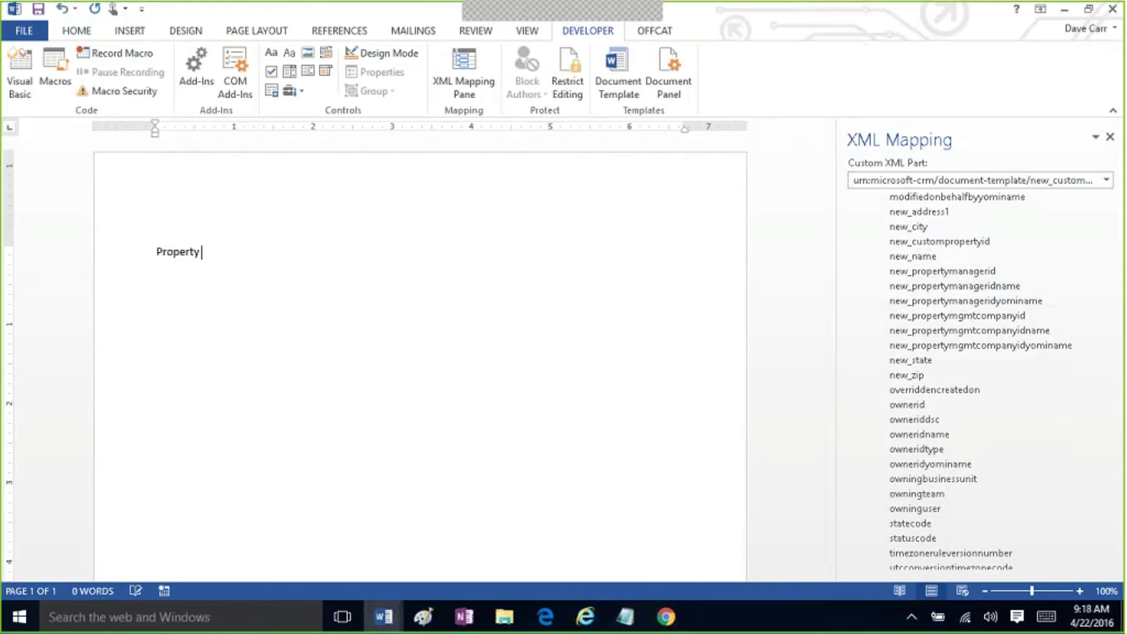
{"action": "type", "text": "Name:"}
{"action": "key", "text": "BackSpace"}
{"action": "key", "text": "BackSpace"}
{"action": "key", "text": "BackSpace"}
{"action": "key", "text": "BackSpace"}
{"action": "key", "text": "BackSpace"}
{"action": "key", "text": "BackSpace"}
{"action": "key", "text": "BackSpace"}
{"action": "key", "text": "BackSpace"}
{"action": "key", "text": "BackSpace"}
{"action": "key", "text": "BackSpace"}
{"action": "key", "text": "BackSpace"}
{"action": "key", "text": "BackSpace"}
{"action": "key", "text": "BackSpace"}
{"action": "key", "text": "BackSpace"}
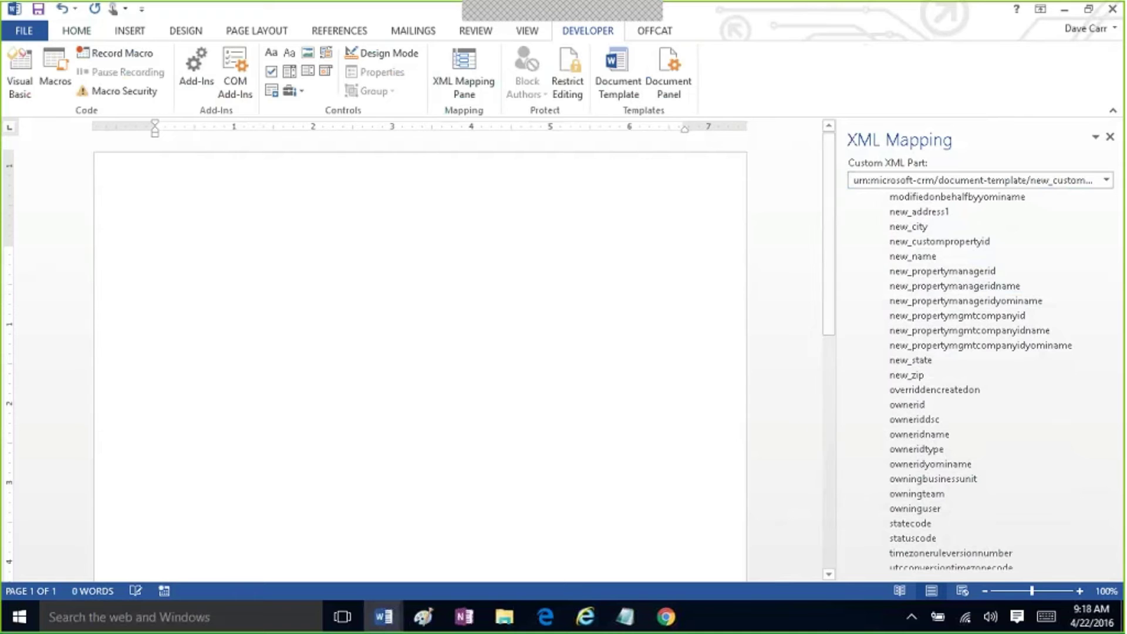
Step: Insert a table with two columns and five rows at the start of the blank document
{"action": "left_click", "coordinate": [129, 31]}
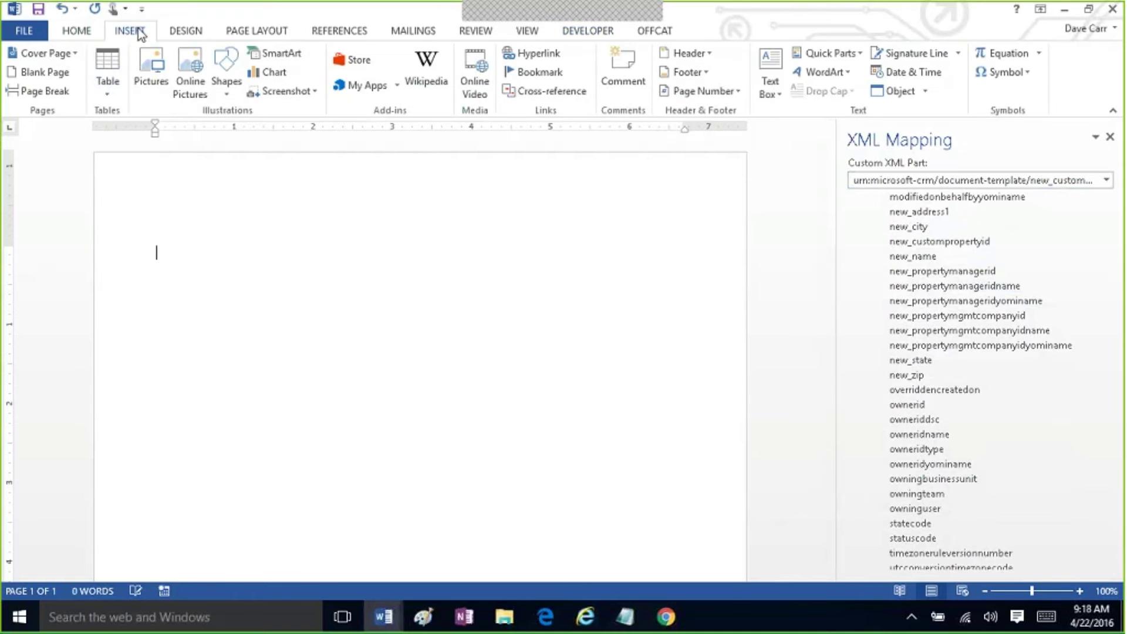
{"action": "left_click", "coordinate": [115, 91]}
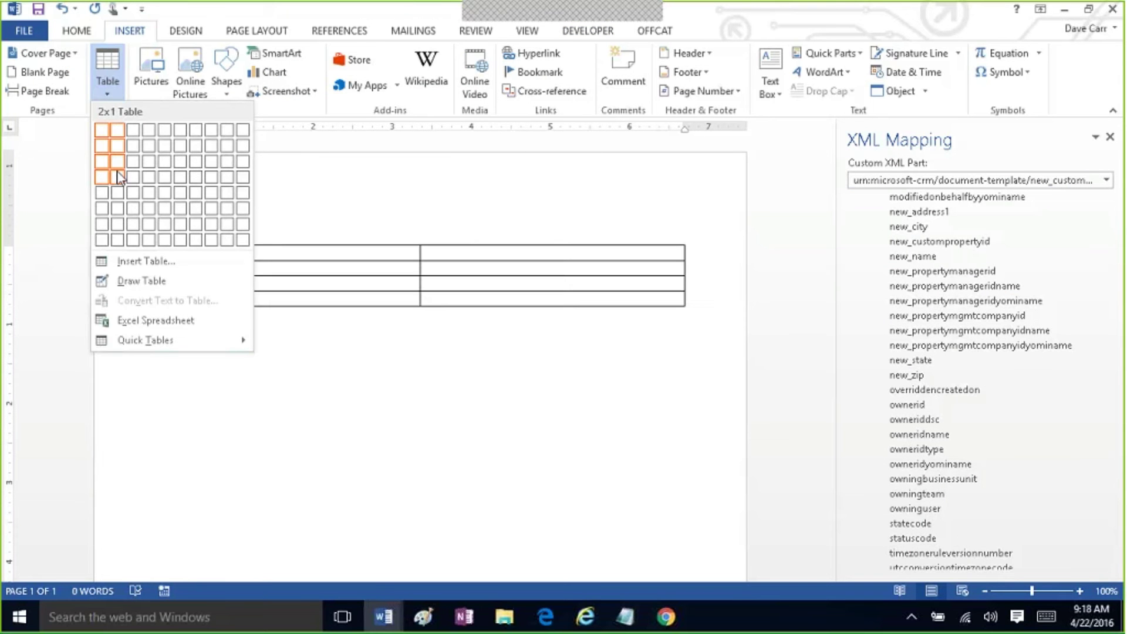
{"action": "left_click", "coordinate": [118, 199]}
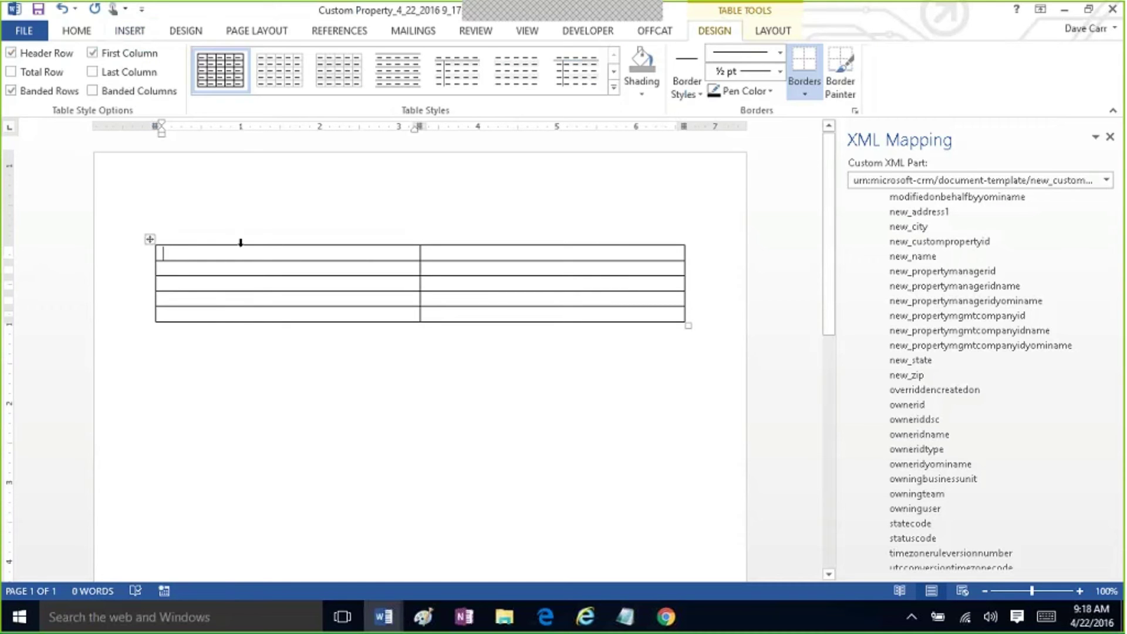
Step: Label the five rows in the table's first column Property Name, Address, City, State and Zip
{"action": "type", "text": "Pro"}
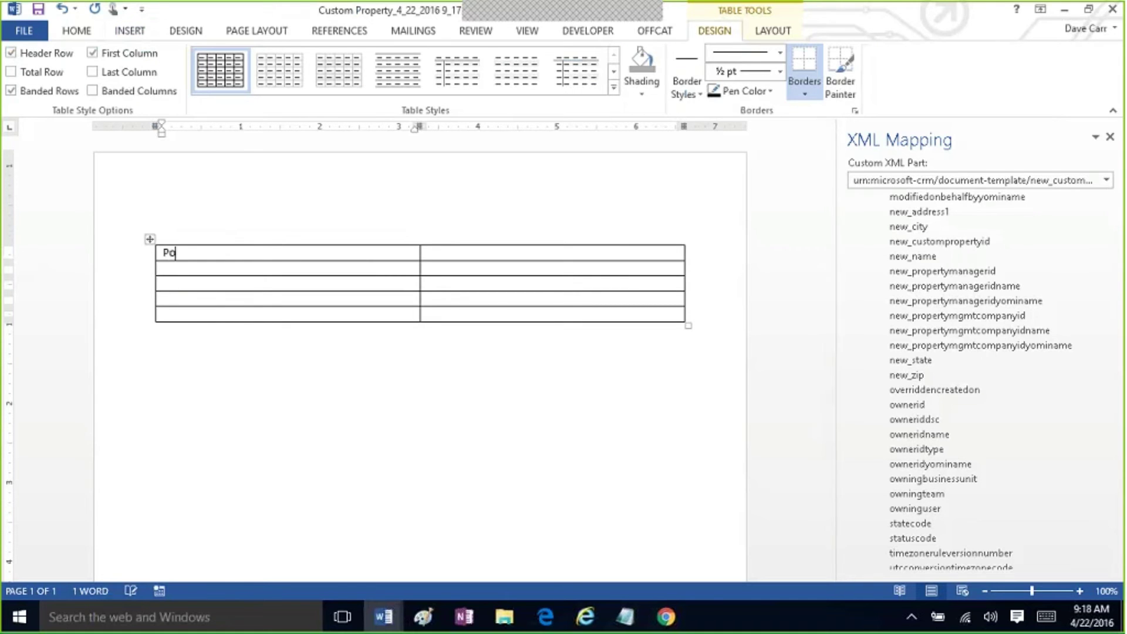
{"action": "type", "text": "perty Name"}
{"action": "left_click", "coordinate": [166, 268]}
{"action": "type", "text": "Address"}
{"action": "left_click", "coordinate": [426, 269]}
{"action": "left_click", "coordinate": [165, 284]}
{"action": "type", "text": "City"}
{"action": "left_click", "coordinate": [165, 298]}
{"action": "type", "text": "State"}
{"action": "left_click", "coordinate": [164, 314]}
{"action": "type", "text": "Zip"}
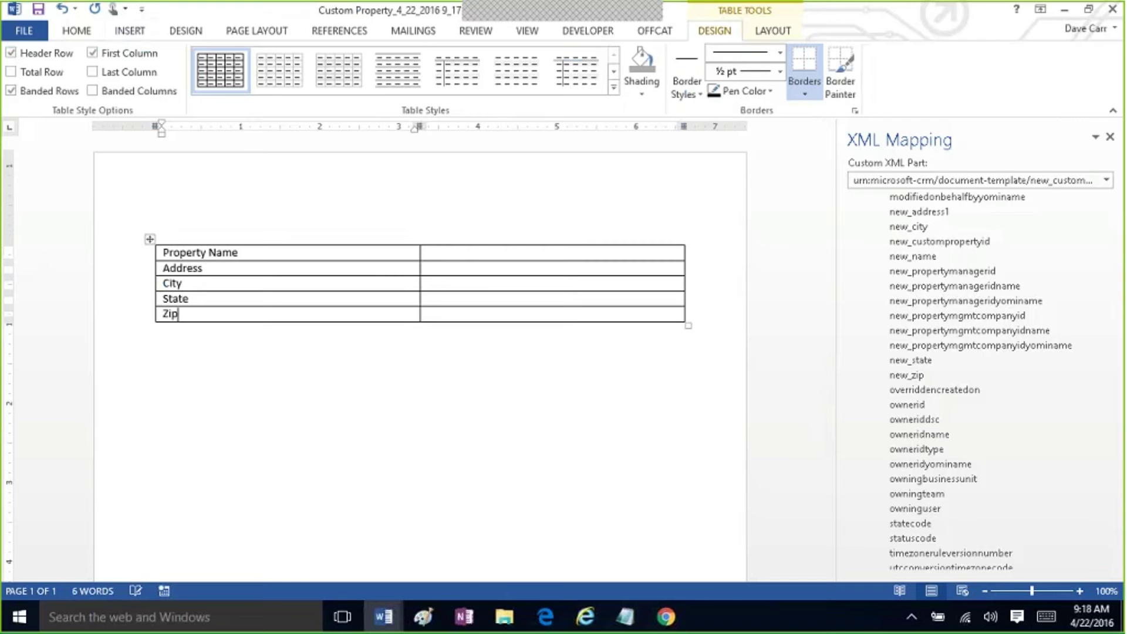
Step: Add two rows below Zip, labelled Property Management Company and Property Manager
{"action": "key", "text": "Tab"}
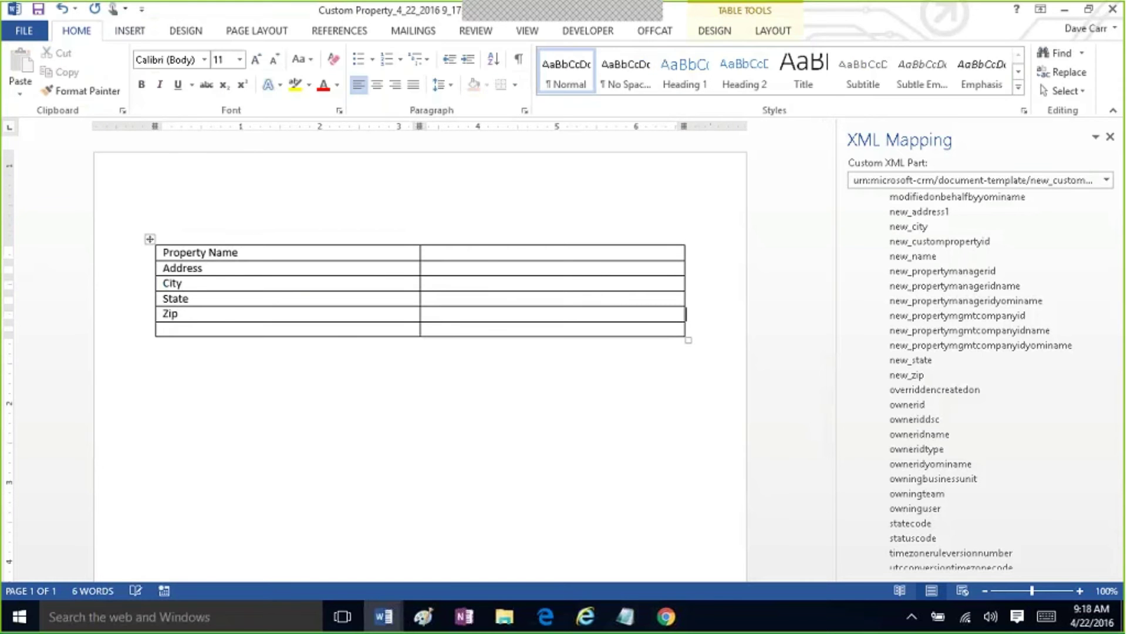
{"action": "type", "text": "Property Managemen"}
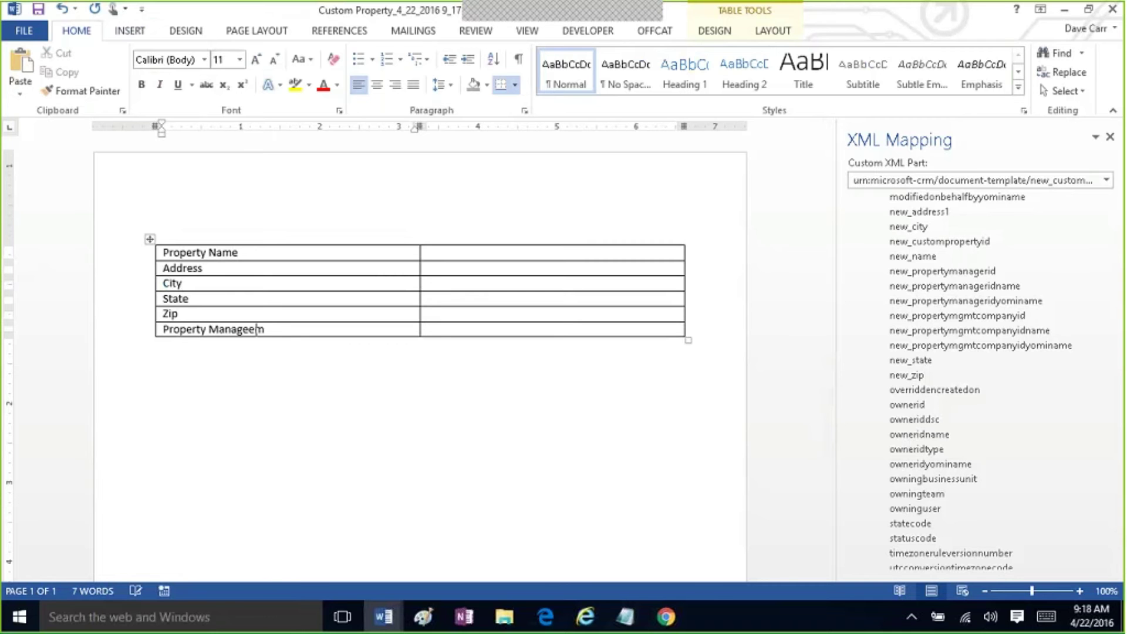
{"action": "key", "text": "alt"}
{"action": "type", "text": "t"}
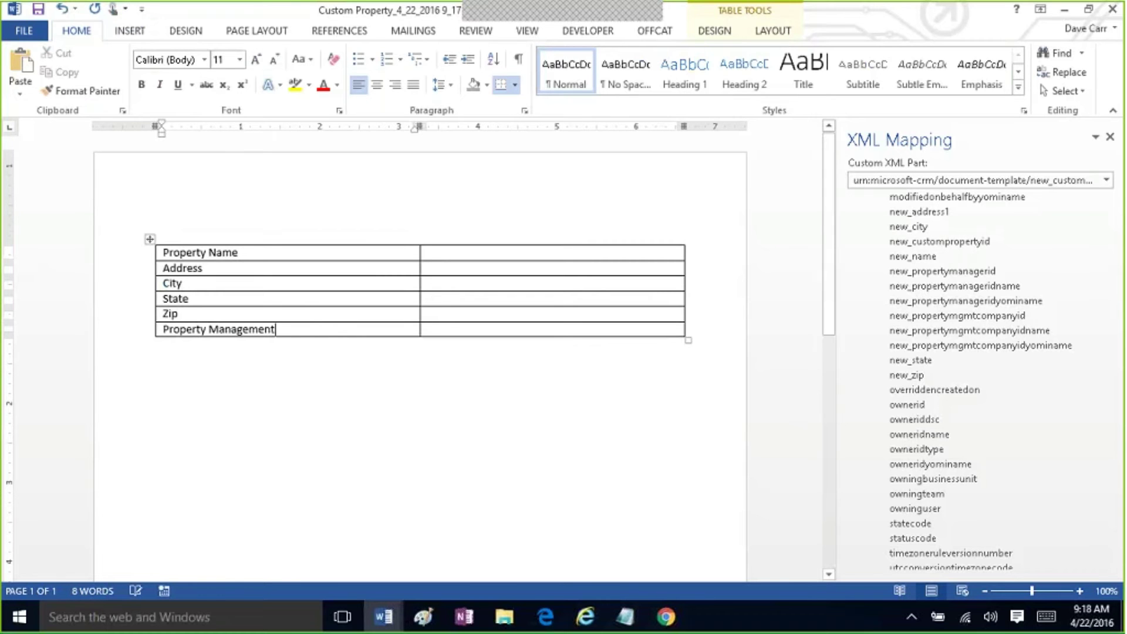
{"action": "type", "text": " Company"}
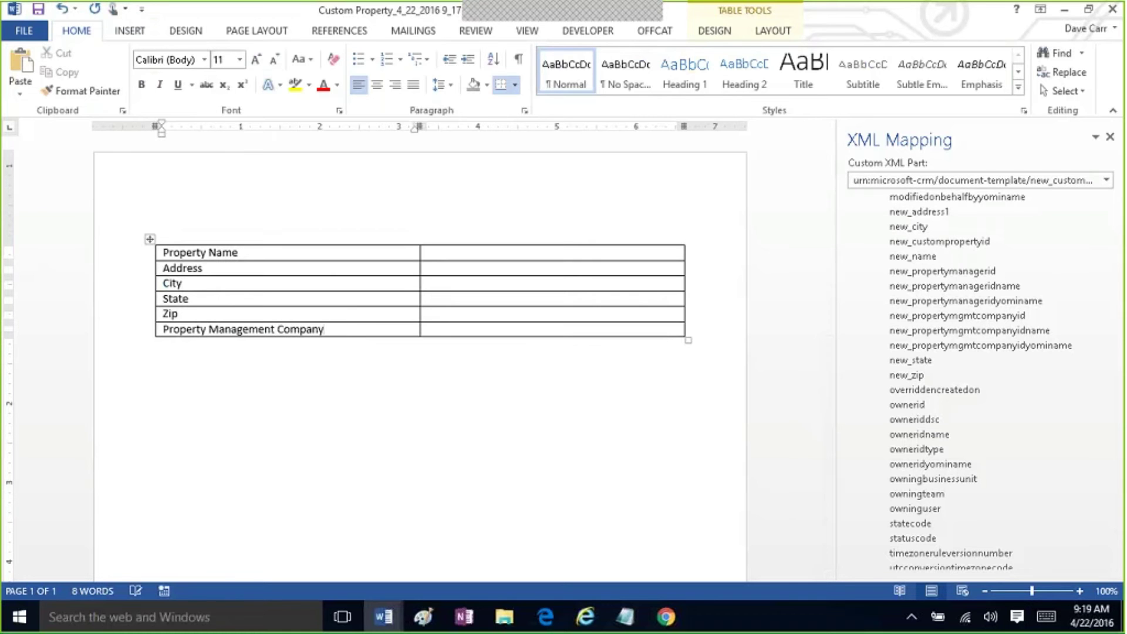
{"action": "key", "text": "Tab"}
{"action": "type", "text": "Property MAnag"}
{"action": "key", "text": "BackSpace"}
{"action": "key", "text": "BackSpace"}
{"action": "key", "text": "BackSpace"}
{"action": "key", "text": "BackSpace"}
{"action": "type", "text": "ang"}
{"action": "key", "text": "BackSpace"}
{"action": "type", "text": "ager"}
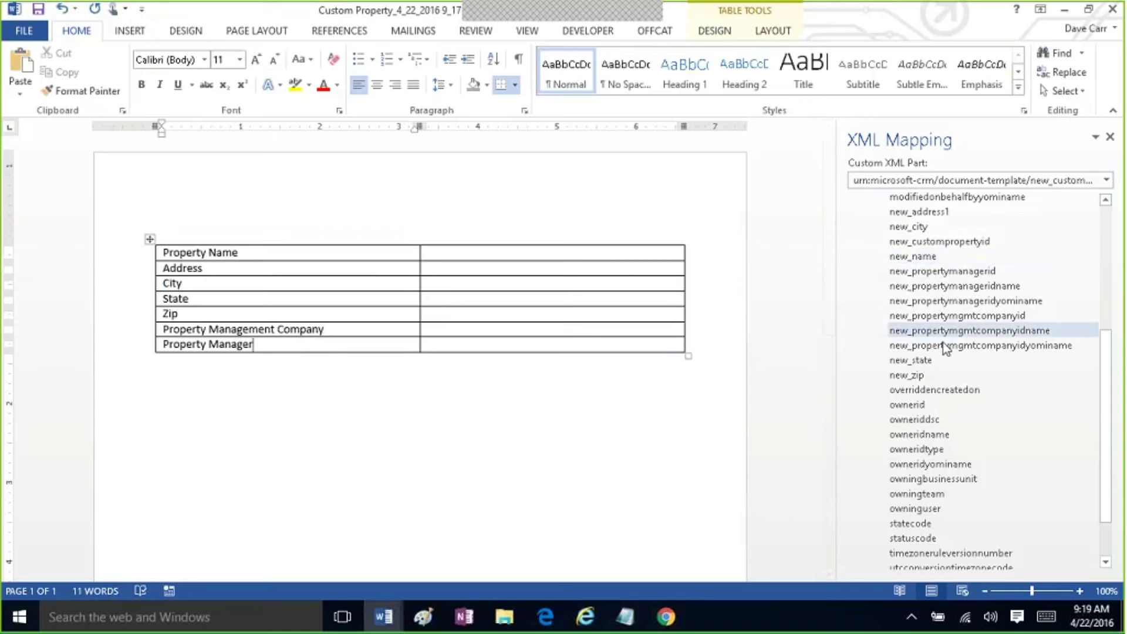
Step: Add a header row above Property Name reading Field Name and Field Value, and format it bold and italic
{"action": "left_click", "coordinate": [514, 253]}
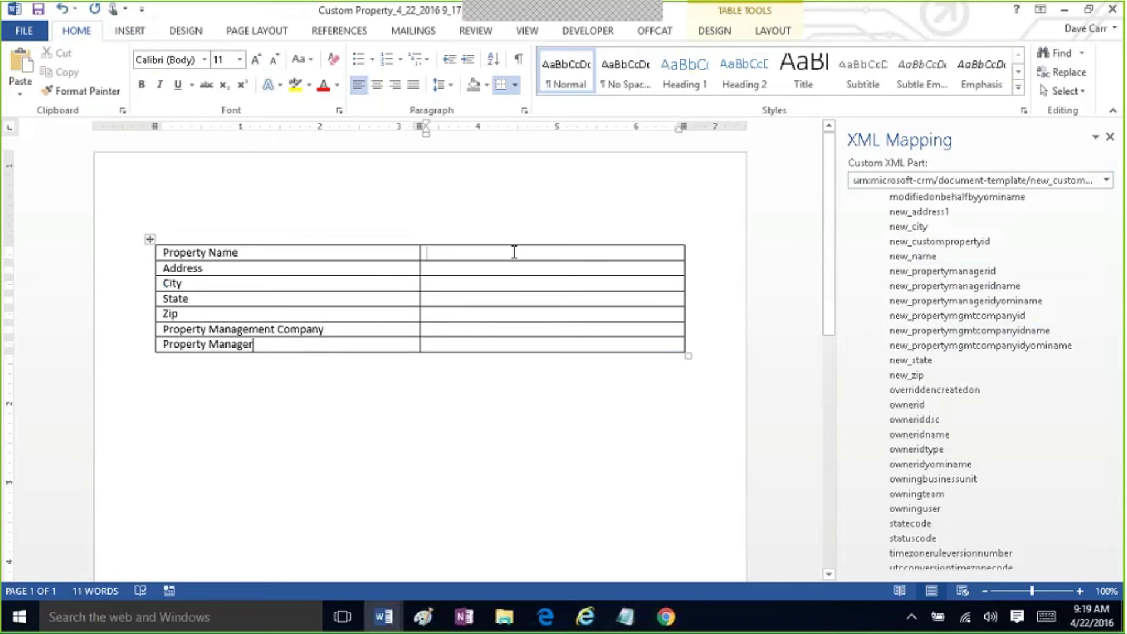
{"action": "left_click", "coordinate": [117, 258]}
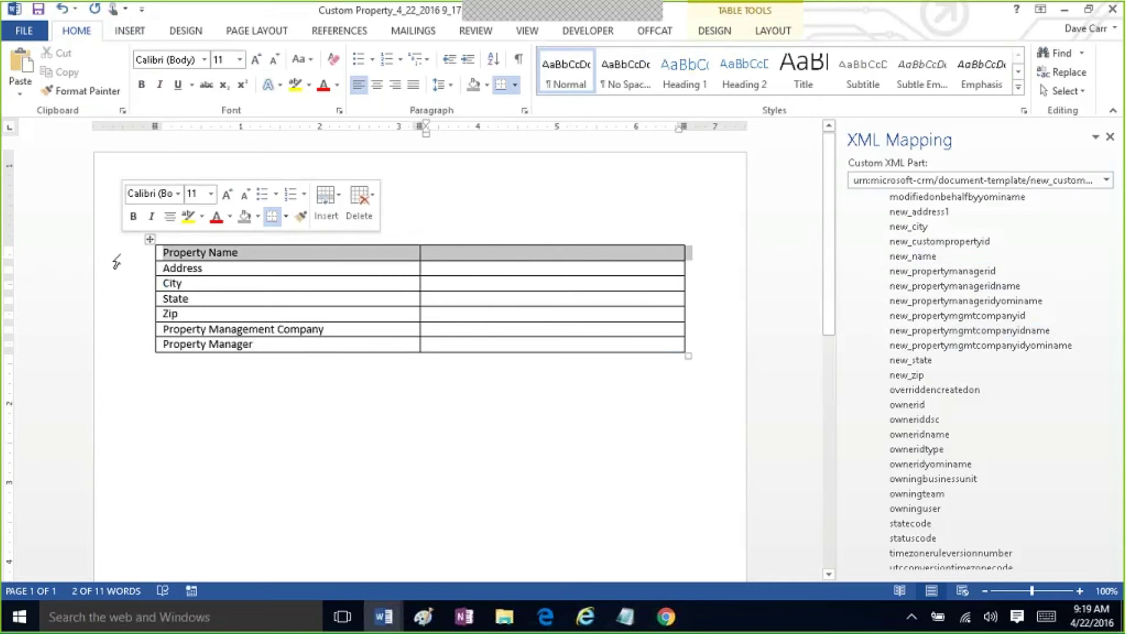
{"action": "left_click", "coordinate": [330, 222]}
{"action": "left_click", "coordinate": [347, 238]}
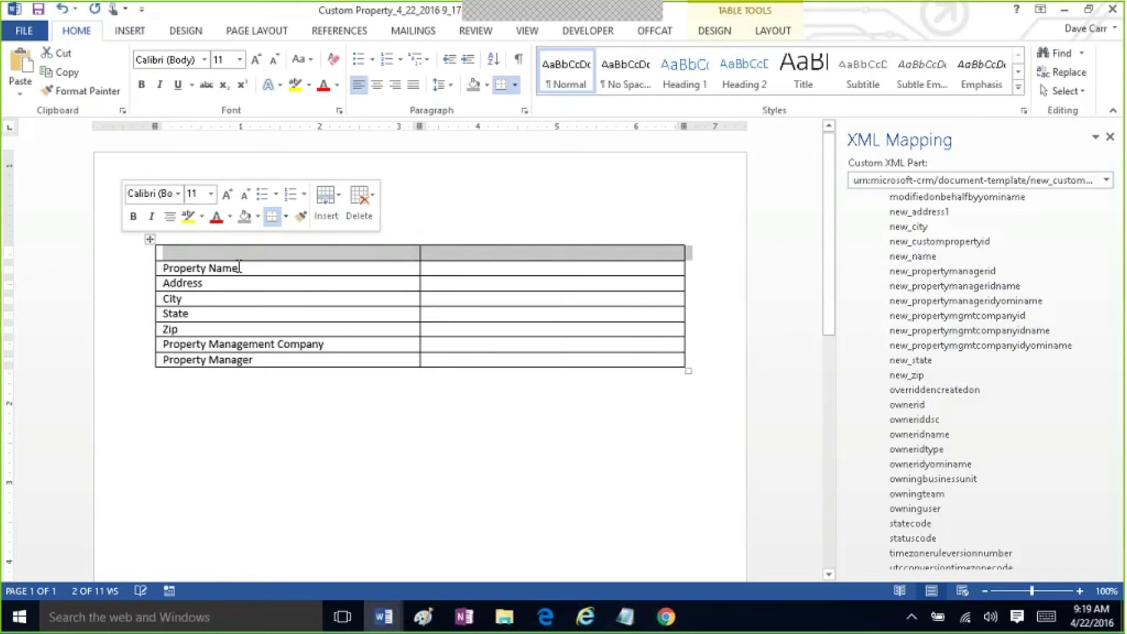
{"action": "left_click", "coordinate": [235, 253]}
{"action": "type", "text": "Di"}
{"action": "key", "text": "BackSpace"}
{"action": "key", "text": "BackSpace"}
{"action": "type", "text": "Field Name"}
{"action": "key", "text": "Tab"}
{"action": "type", "text": "Field Value"}
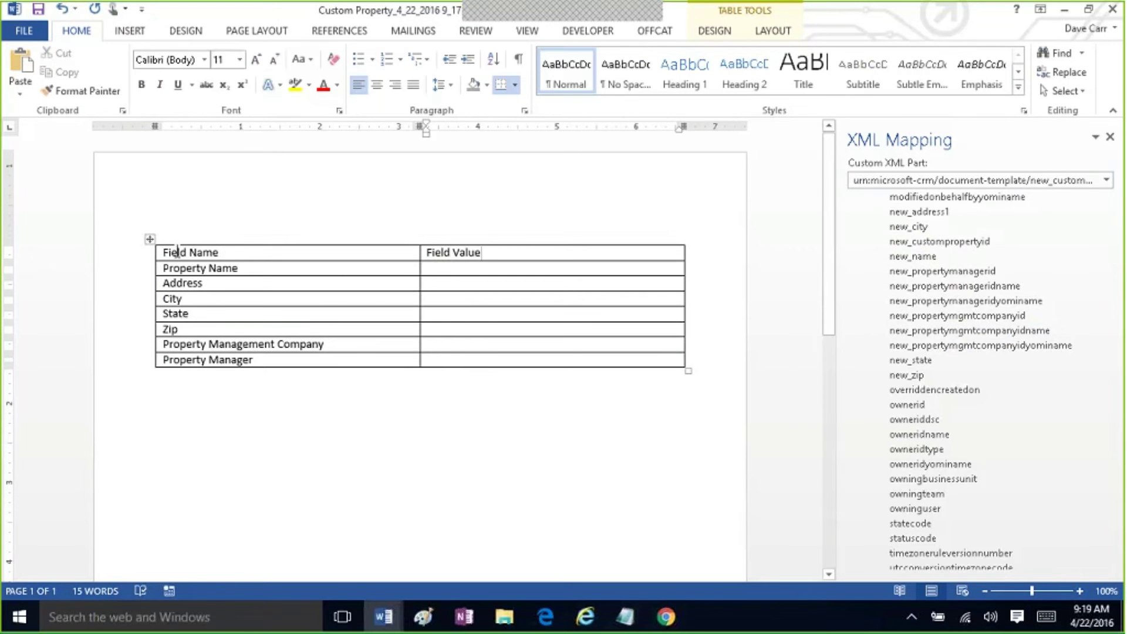
{"action": "left_click", "coordinate": [133, 248]}
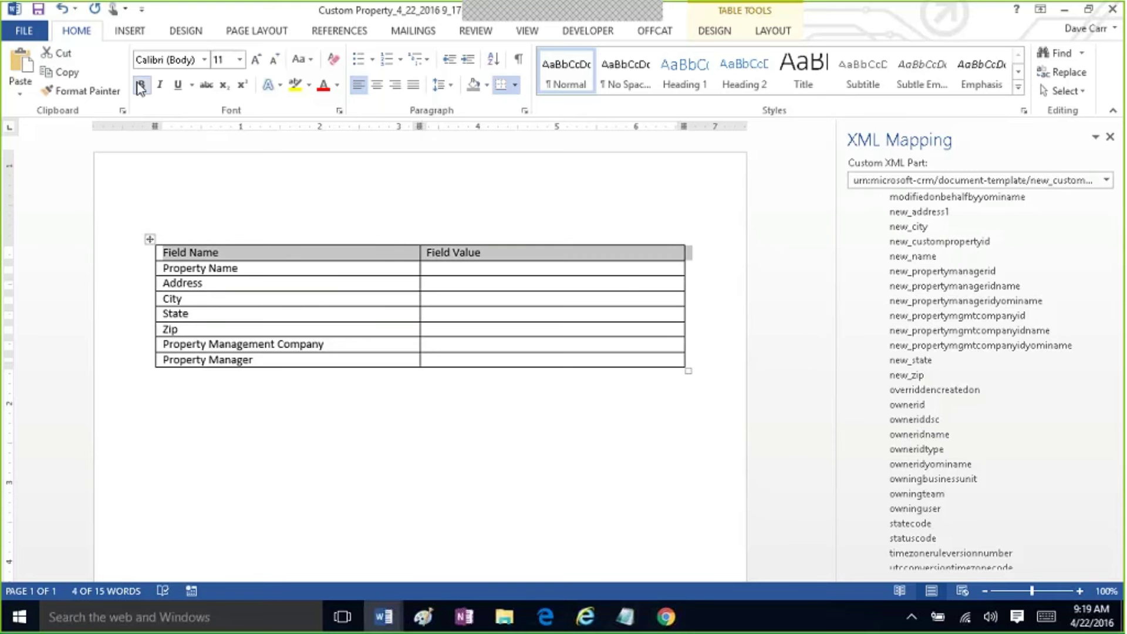
{"action": "left_click", "coordinate": [156, 84]}
Step: Insert plain text content controls for new_name and new_address1 in the Field Value cells of Property Name and Address
{"action": "left_click", "coordinate": [440, 269]}
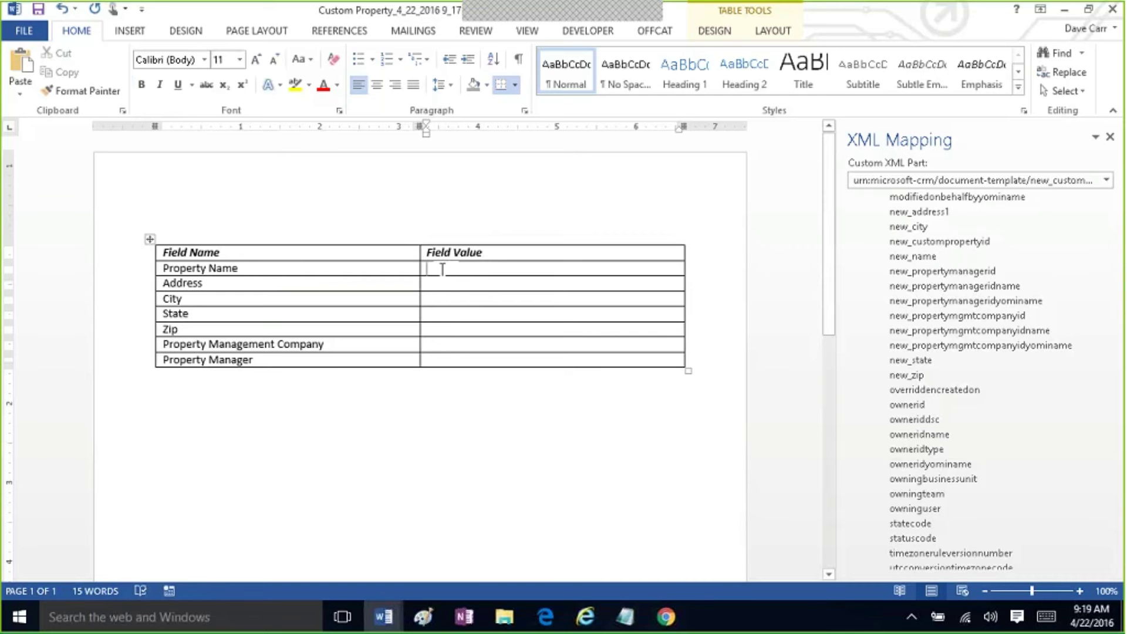
{"action": "right_click", "coordinate": [955, 262]}
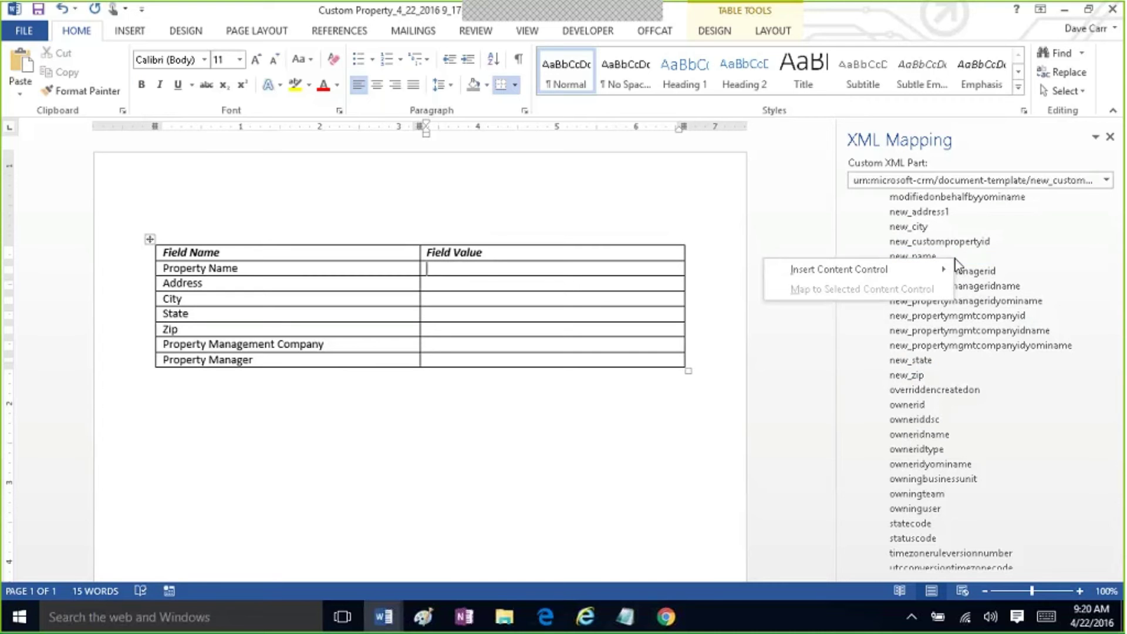
{"action": "mouse_move", "coordinate": [918, 275]}
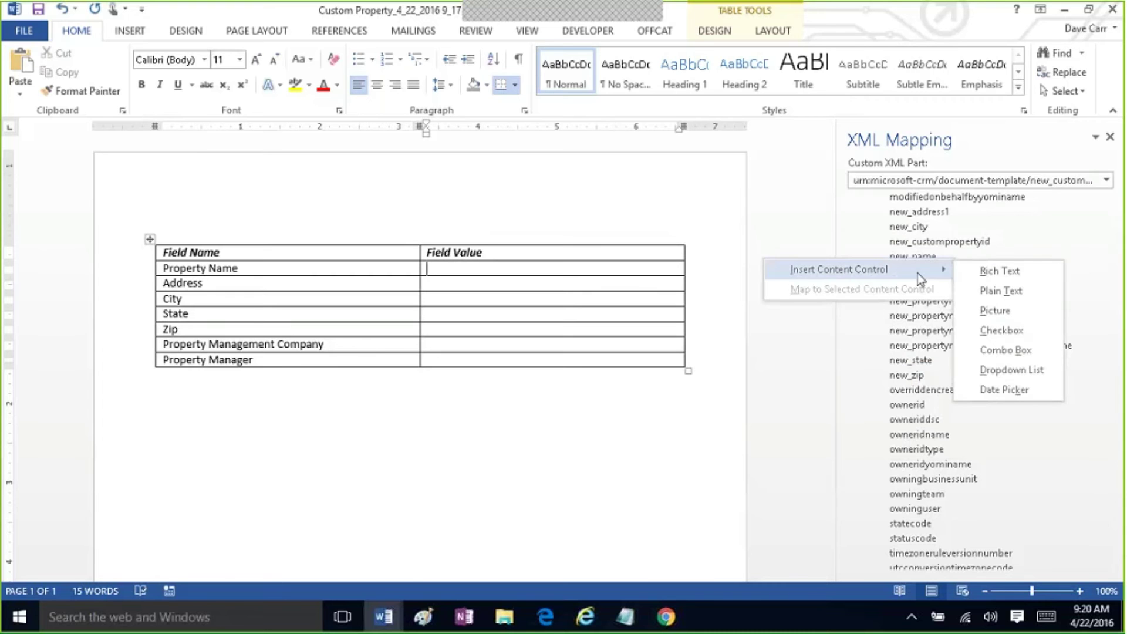
{"action": "left_click", "coordinate": [1040, 287]}
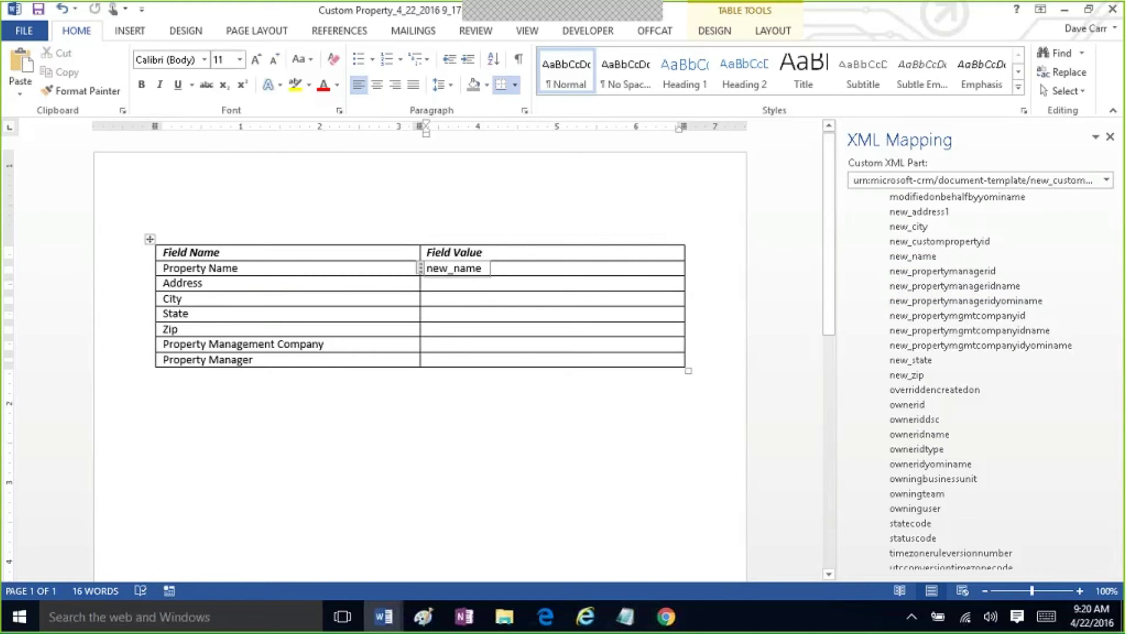
{"action": "left_click", "coordinate": [438, 284]}
{"action": "right_click", "coordinate": [1021, 214]}
{"action": "mouse_move", "coordinate": [988, 223]}
{"action": "left_click", "coordinate": [794, 245]}
Step: Insert plain text content controls for new_city and new_state in the Field Value cells of City and State
{"action": "left_click", "coordinate": [538, 300]}
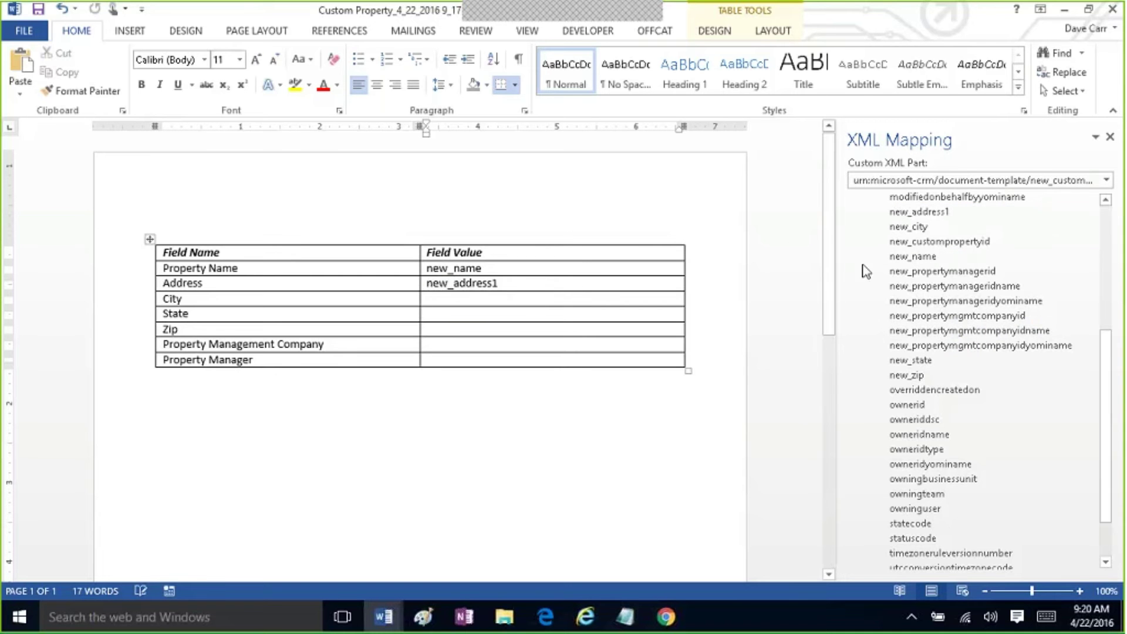
{"action": "right_click", "coordinate": [965, 234]}
{"action": "mouse_move", "coordinate": [920, 248]}
{"action": "left_click", "coordinate": [989, 262]}
{"action": "left_click", "coordinate": [559, 314]}
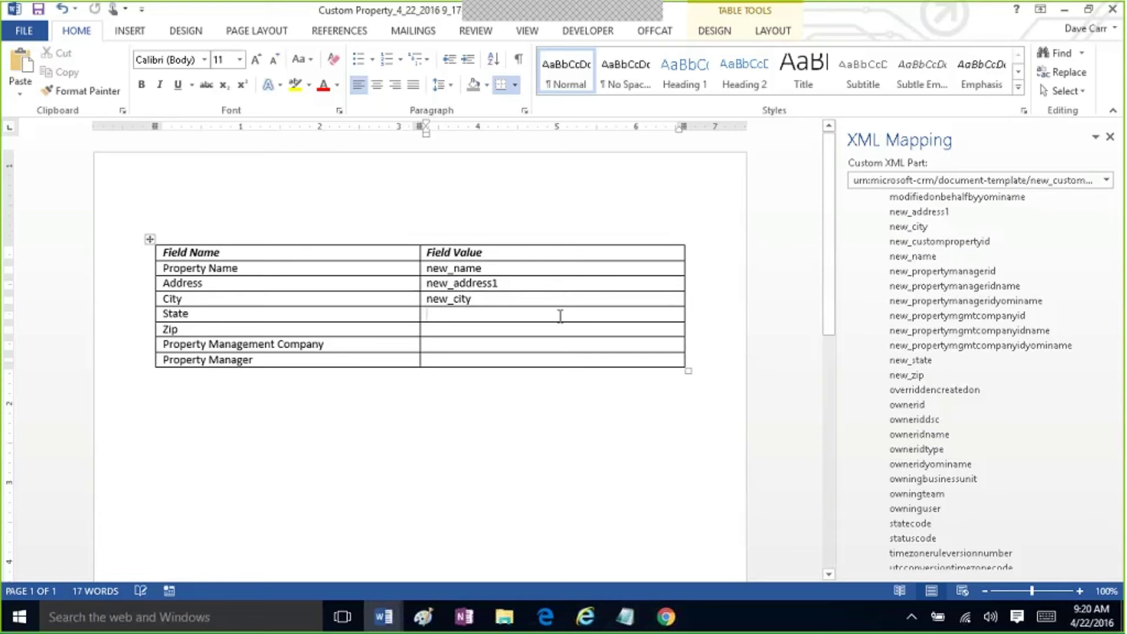
{"action": "right_click", "coordinate": [913, 363]}
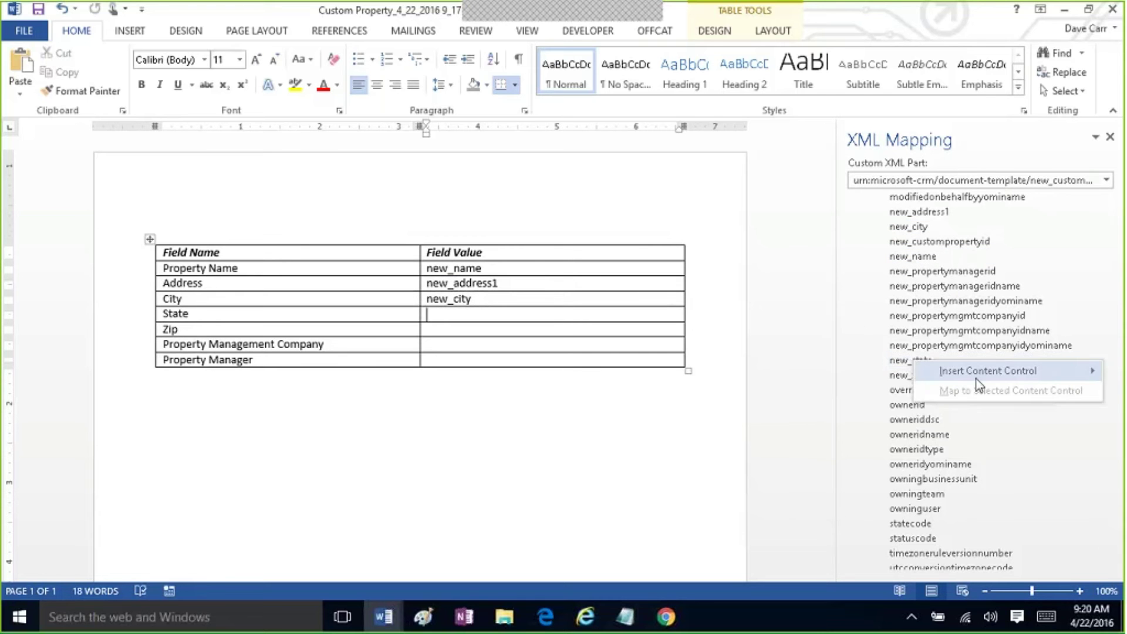
{"action": "mouse_move", "coordinate": [971, 379]}
{"action": "left_click", "coordinate": [863, 391]}
Step: Insert plain text content controls for new_zip beside Zip and new_propertymgmtcompanyidname beside Property Management Company
{"action": "left_click", "coordinate": [642, 329]}
{"action": "right_click", "coordinate": [911, 374]}
{"action": "mouse_move", "coordinate": [940, 387]}
{"action": "left_click", "coordinate": [860, 403]}
{"action": "left_click", "coordinate": [594, 346]}
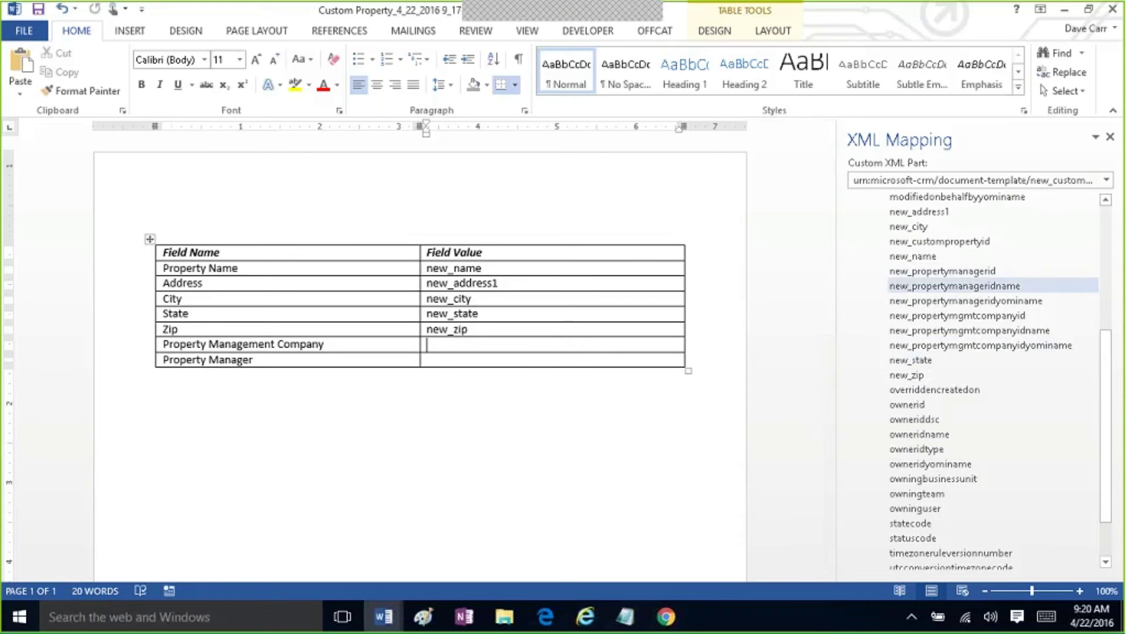
{"action": "right_click", "coordinate": [992, 336]}
{"action": "mouse_move", "coordinate": [966, 345]}
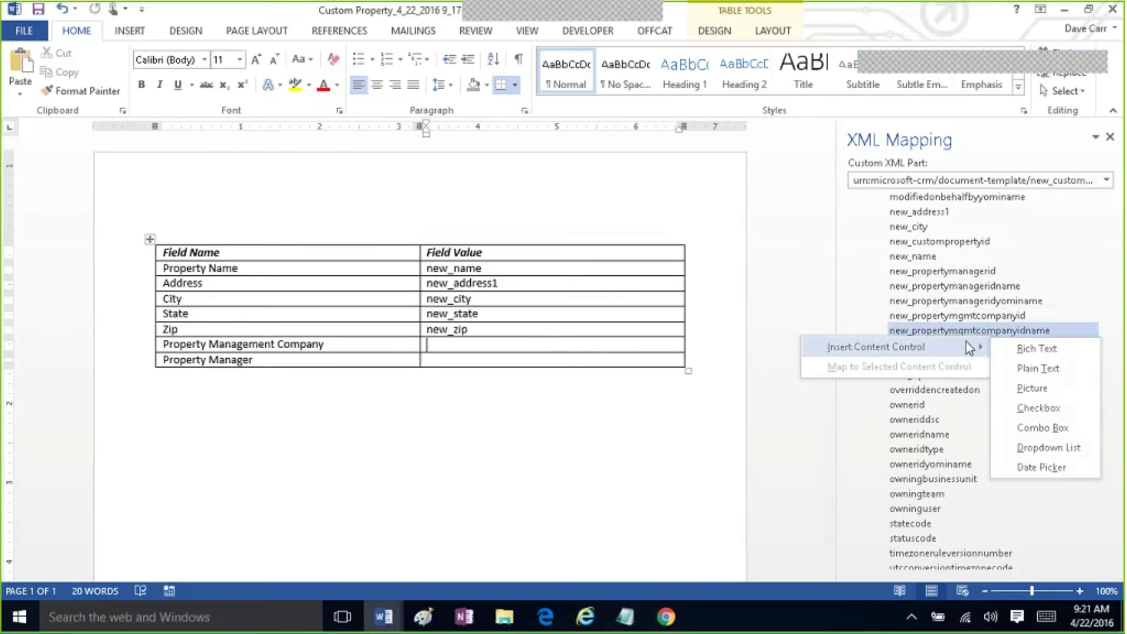
{"action": "left_click", "coordinate": [1021, 368]}
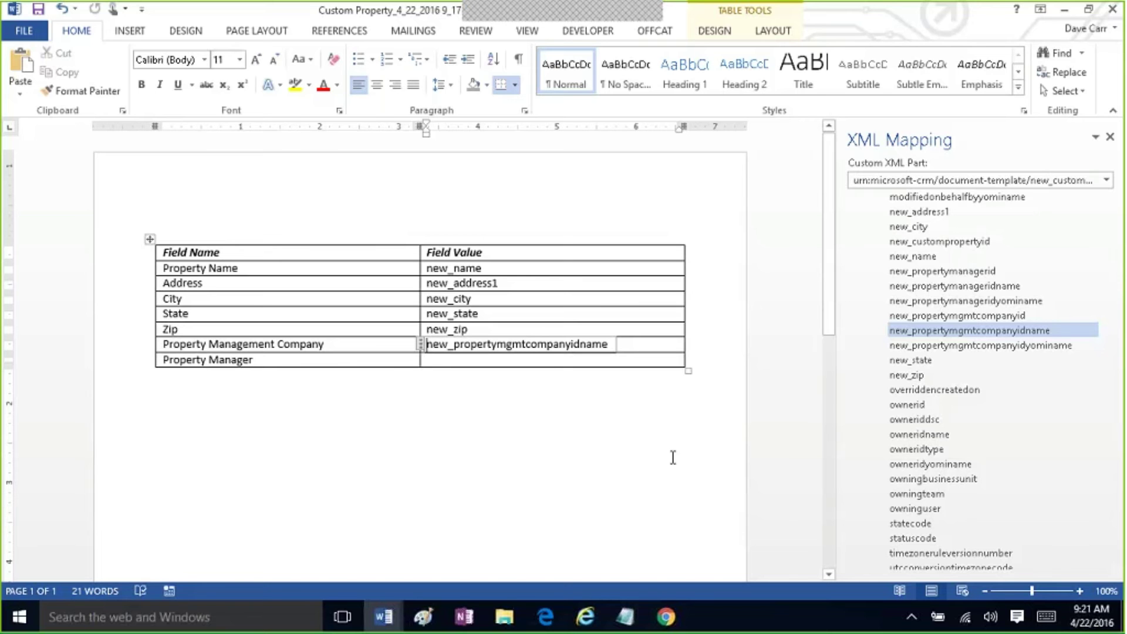
Step: Insert a plain text content control for new_propertymanageridname in the Field Value cell of Property Manager
{"action": "left_click", "coordinate": [544, 362]}
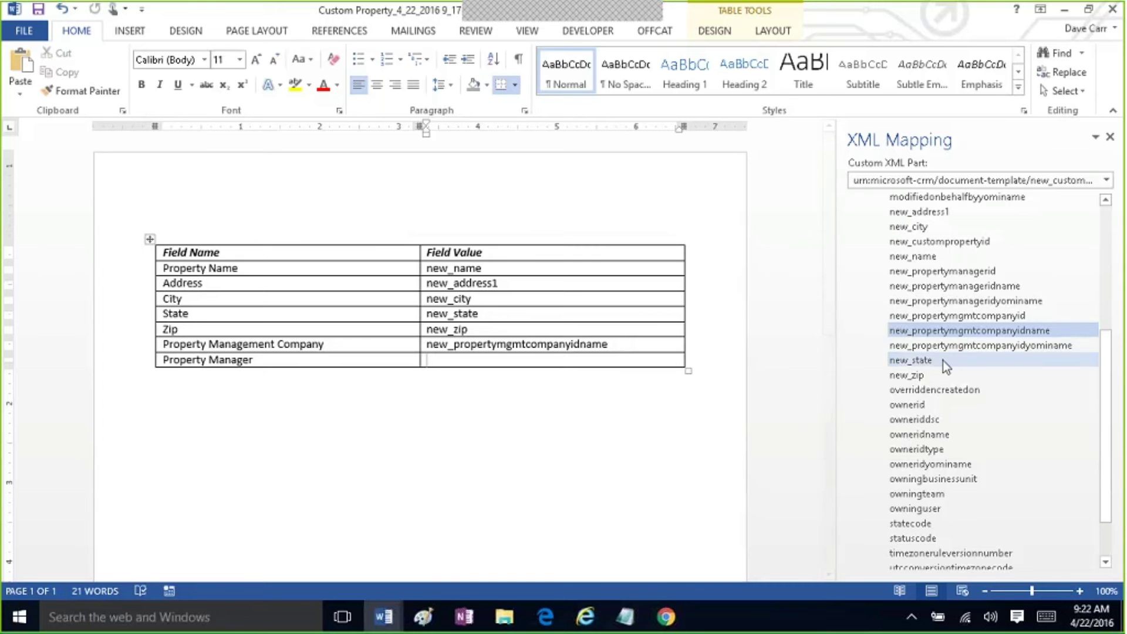
{"action": "left_click", "coordinate": [983, 289]}
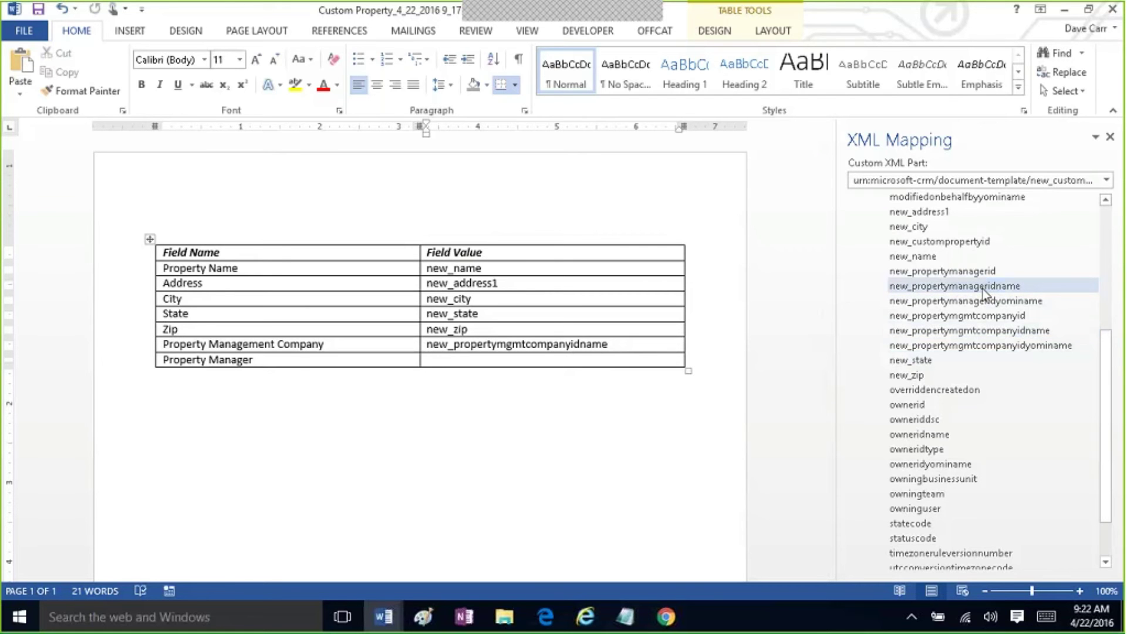
{"action": "right_click", "coordinate": [982, 289]}
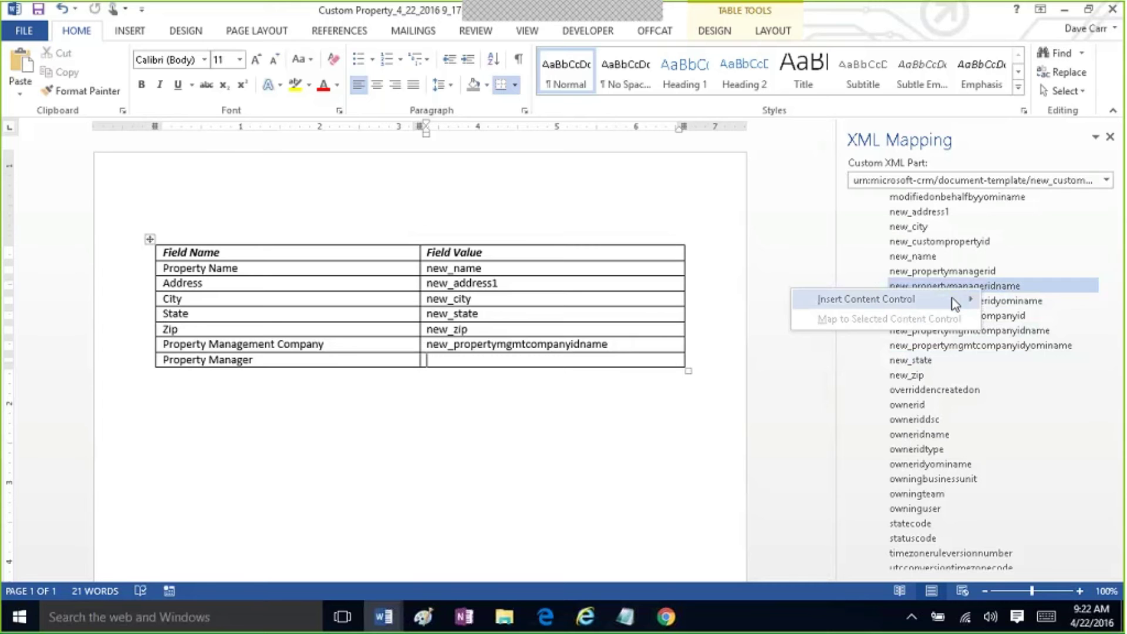
{"action": "mouse_move", "coordinate": [960, 302]}
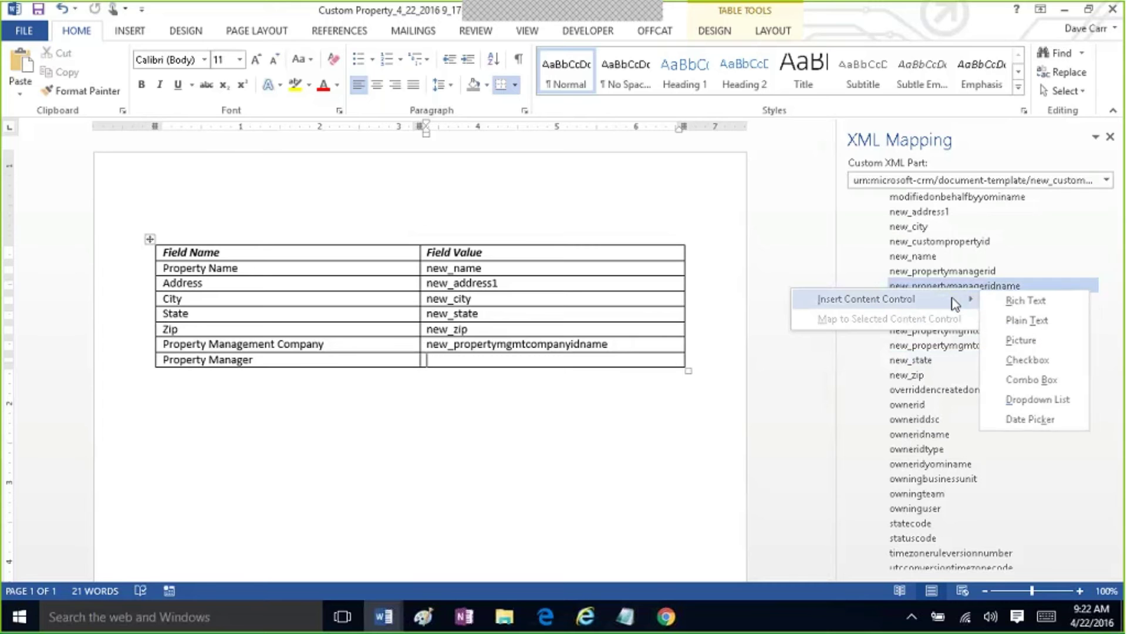
{"action": "left_click", "coordinate": [1004, 320]}
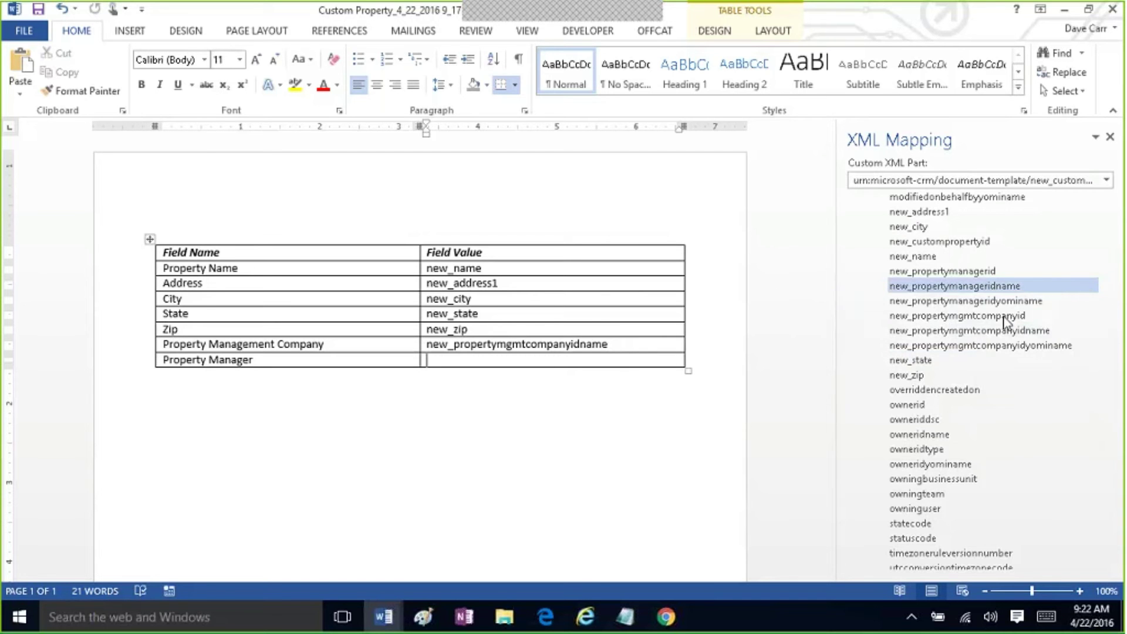
{"action": "left_click", "coordinate": [688, 442]}
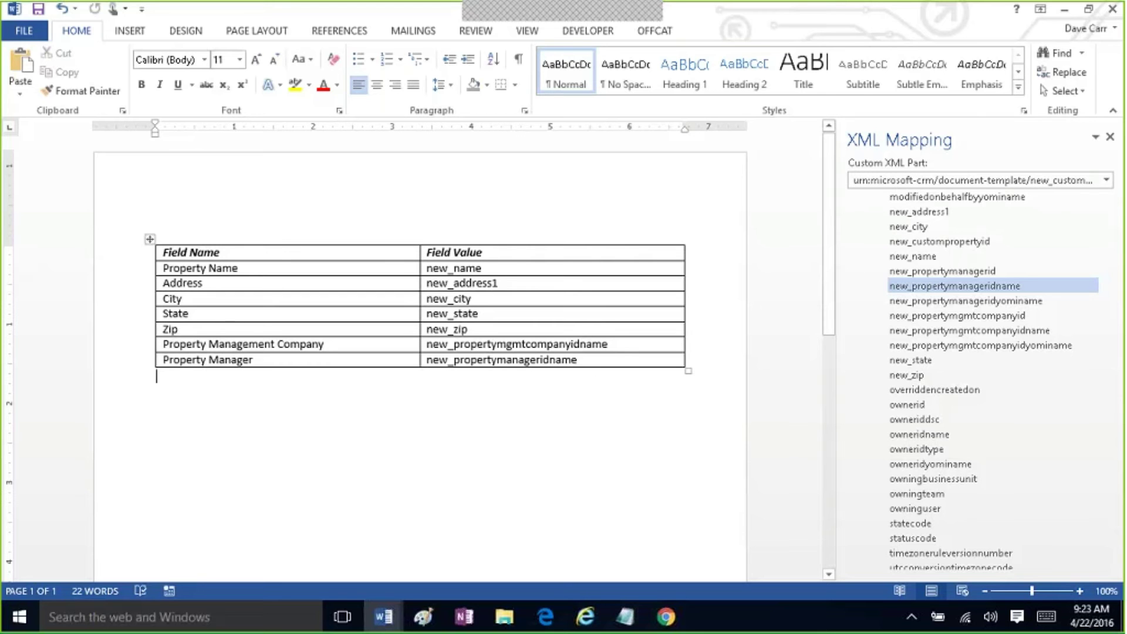
Step: Move the whole table down beneath a new text line reading "Operty"
{"action": "left_click", "coordinate": [287, 245]}
{"action": "left_click", "coordinate": [148, 240]}
{"action": "key", "text": "ctrl+c"}
{"action": "key", "text": "BackSpace"}
{"action": "type", "text": "Operty"}
{"action": "key", "text": "ctrl+v"}
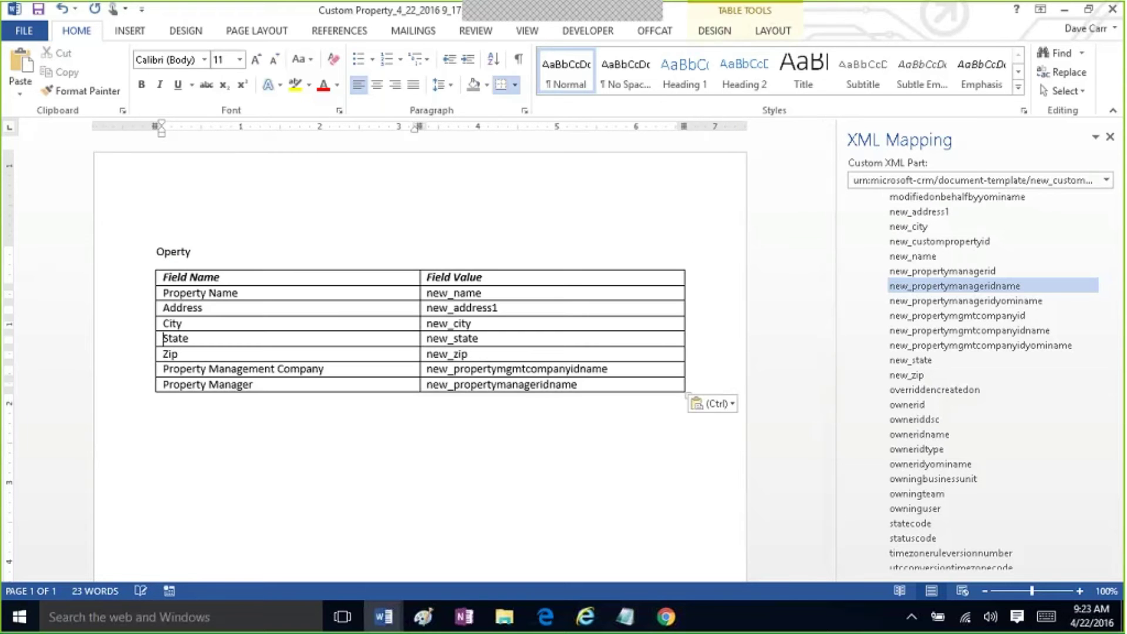
Step: Correct the text line above the table so it reads "Property Info"
{"action": "left_click", "coordinate": [157, 251]}
{"action": "key", "text": "Delete"}
{"action": "type", "text": "Pro"}
{"action": "left_click", "coordinate": [199, 251]}
{"action": "type", "text": "I"}
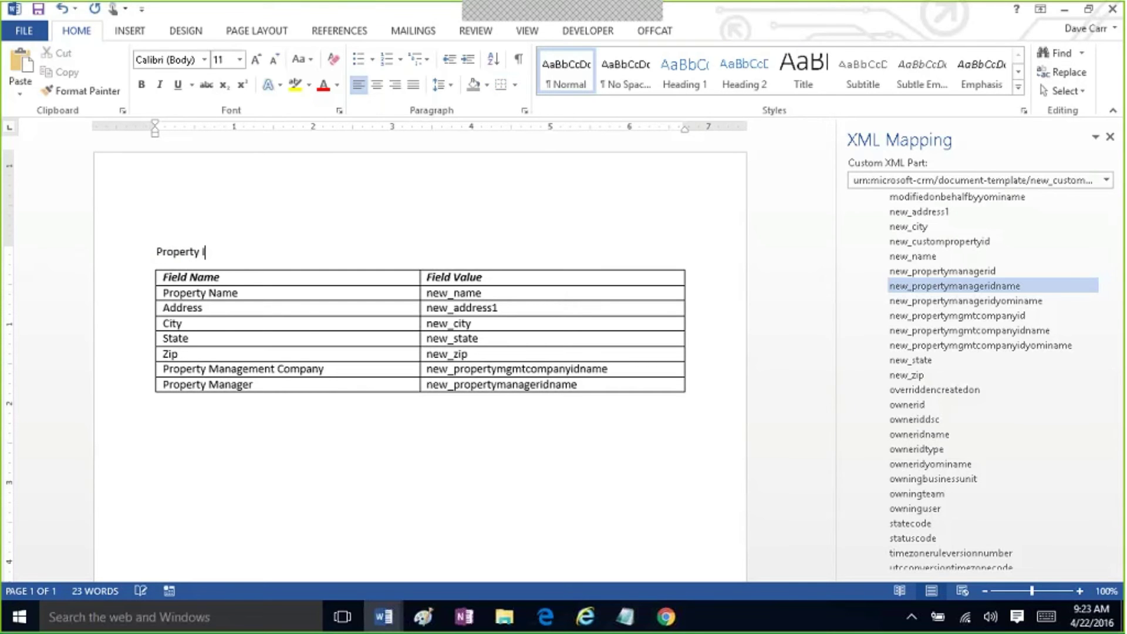
{"action": "type", "text": "nfo"}
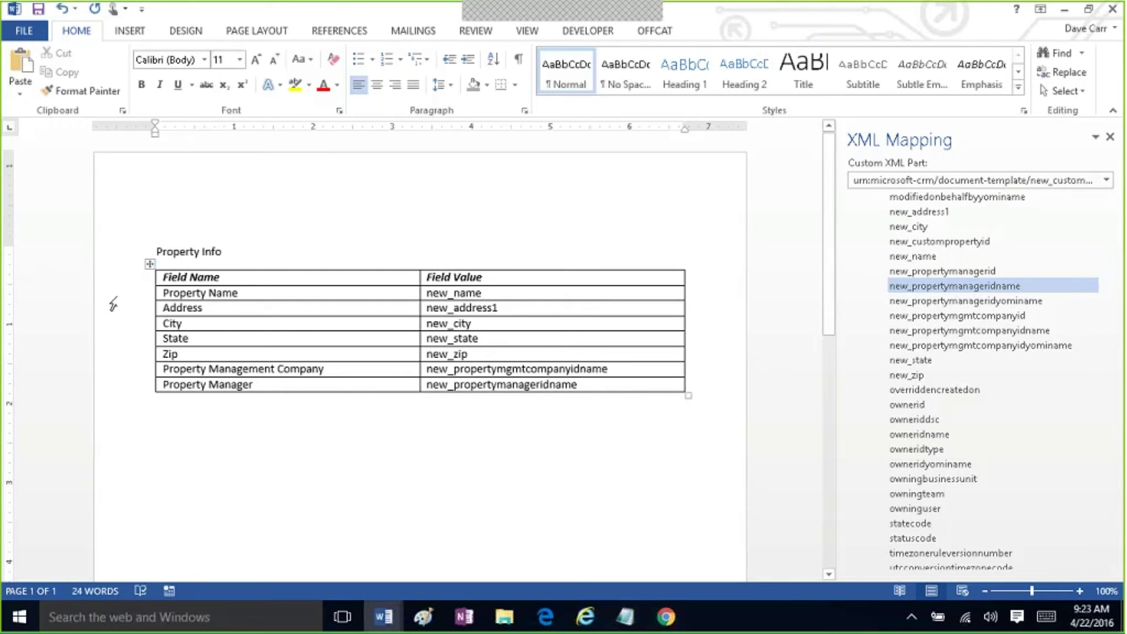
Step: Insert a second table with three columns and two rows below the property table
{"action": "left_click", "coordinate": [509, 293]}
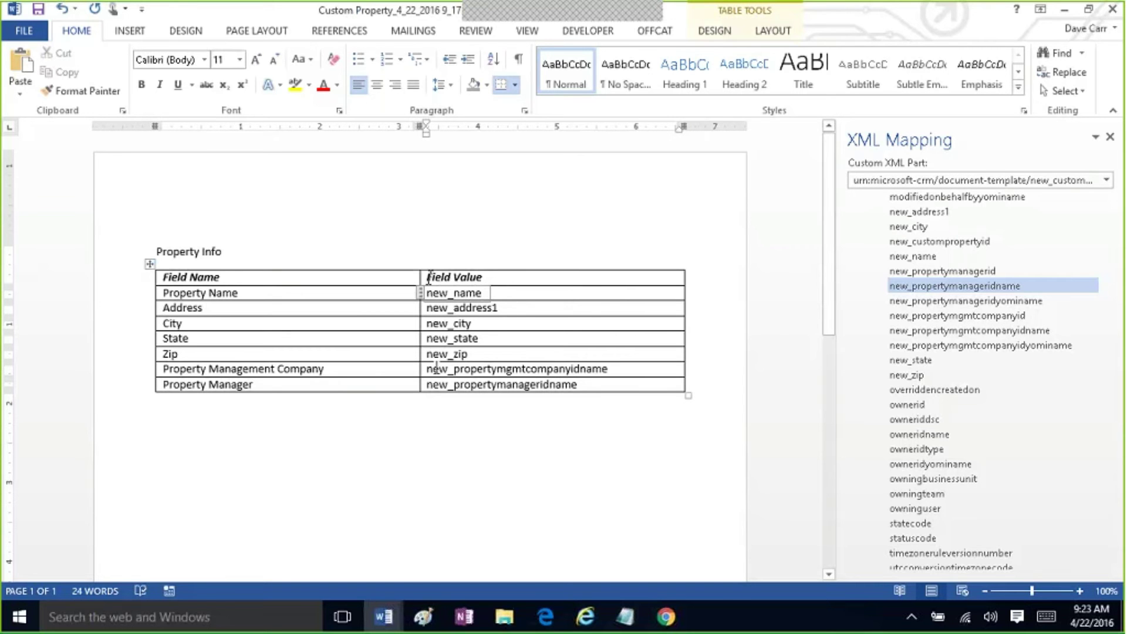
{"action": "left_click", "coordinate": [626, 368]}
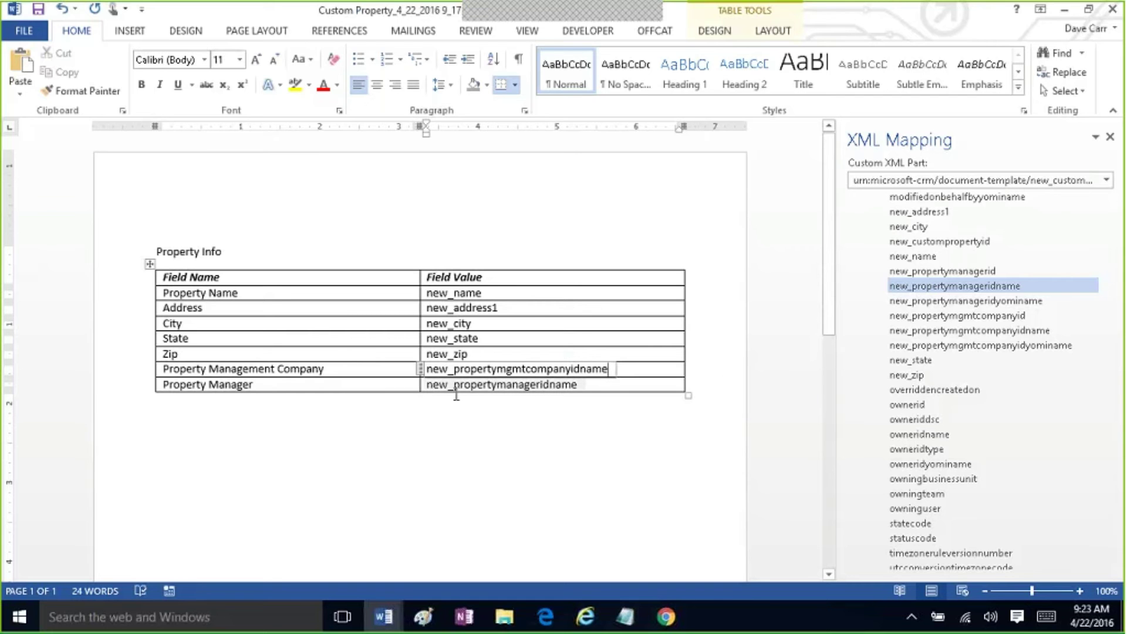
{"action": "left_click", "coordinate": [370, 467]}
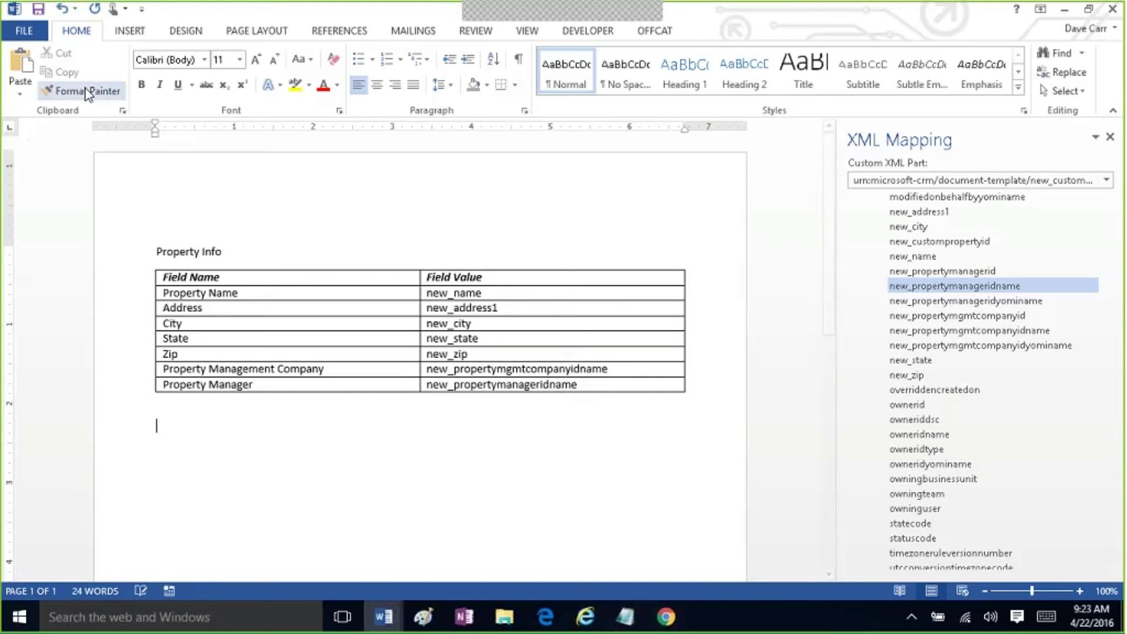
{"action": "left_click", "coordinate": [129, 31]}
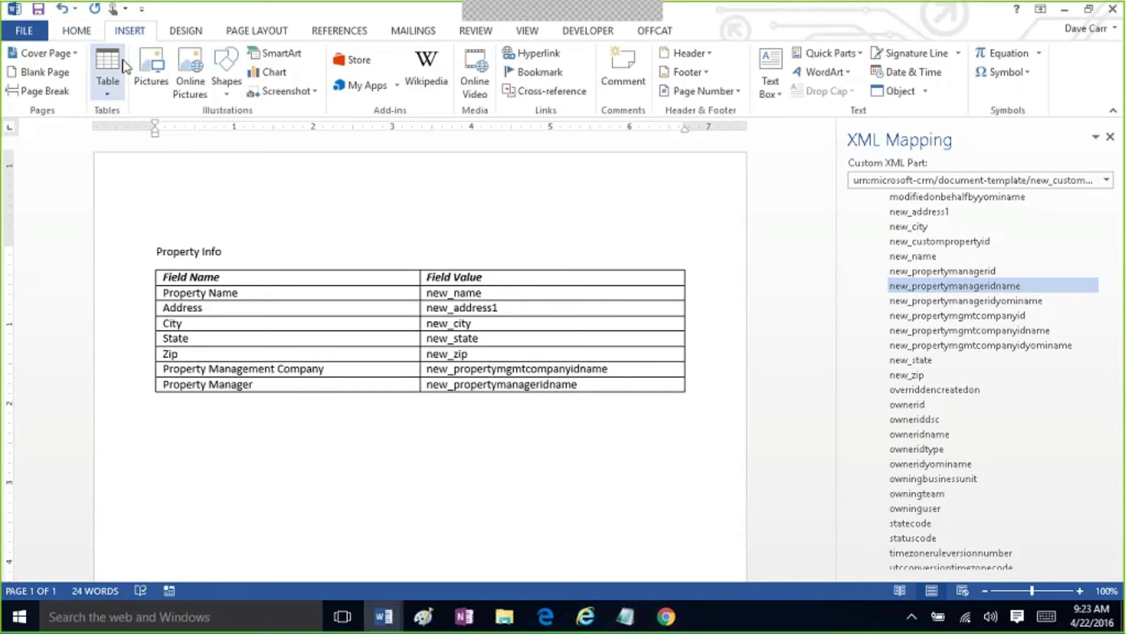
{"action": "left_click", "coordinate": [108, 85]}
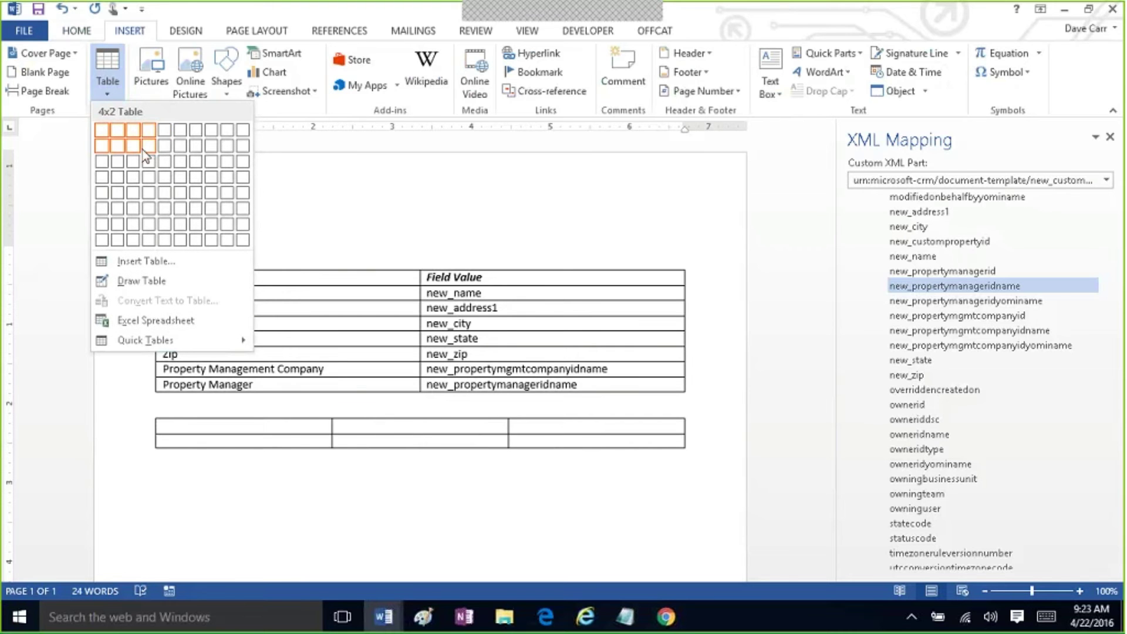
{"action": "left_click", "coordinate": [138, 148]}
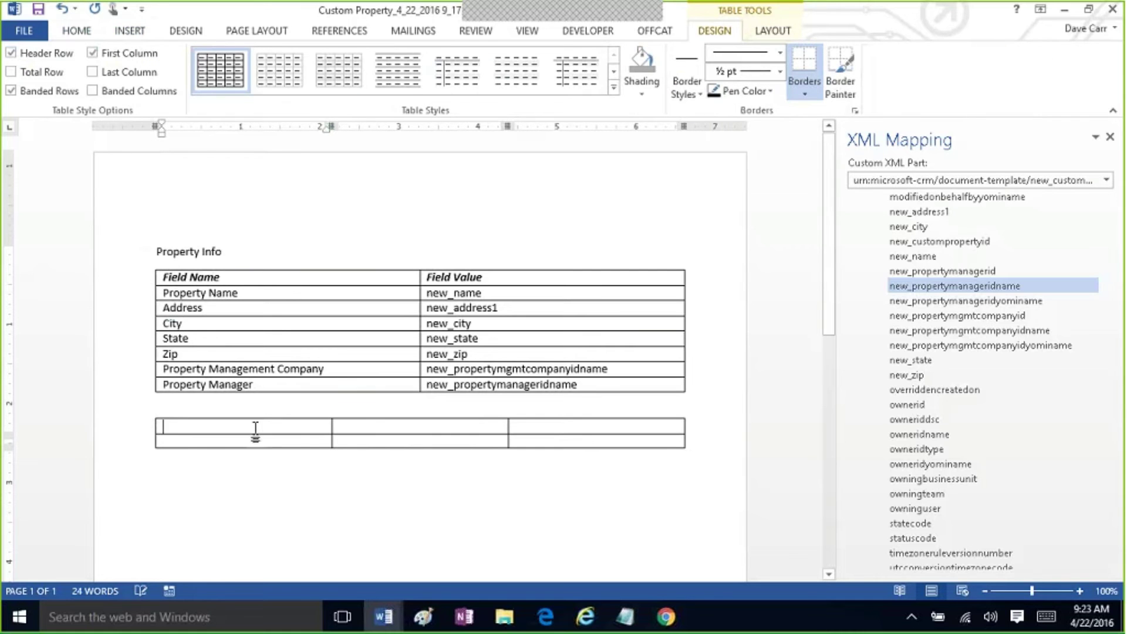
Step: Expand the new_customproperty_PhoneCalls relationship in the XML mapping and browse its fields
{"action": "scroll", "coordinate": [1110, 441], "scroll_direction": "down", "scroll_amount": 2}
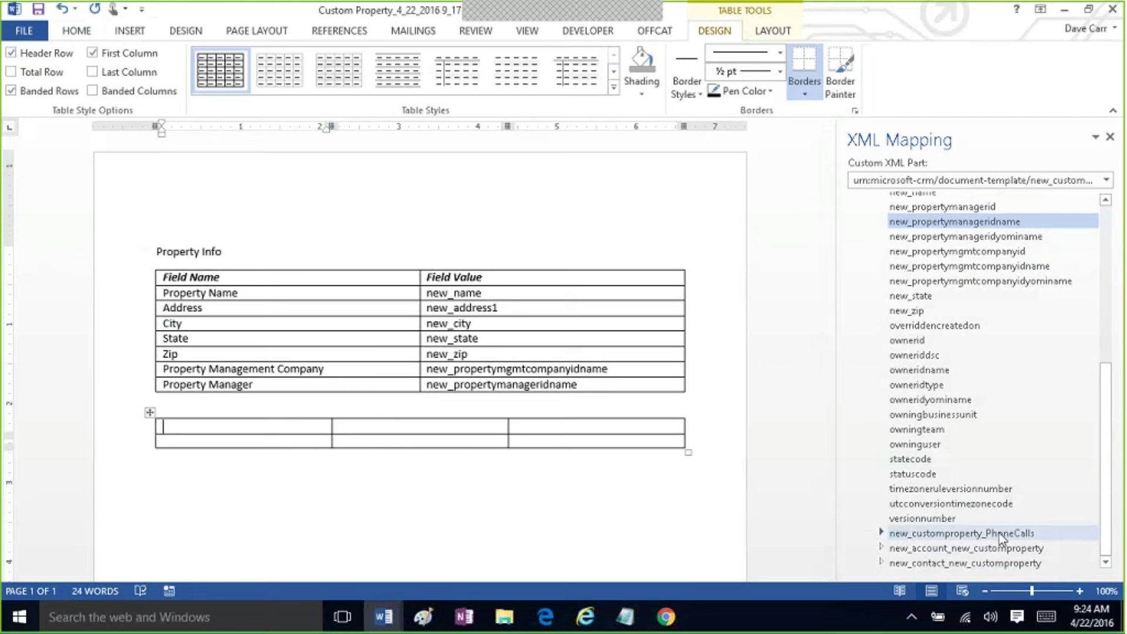
{"action": "left_click", "coordinate": [881, 532]}
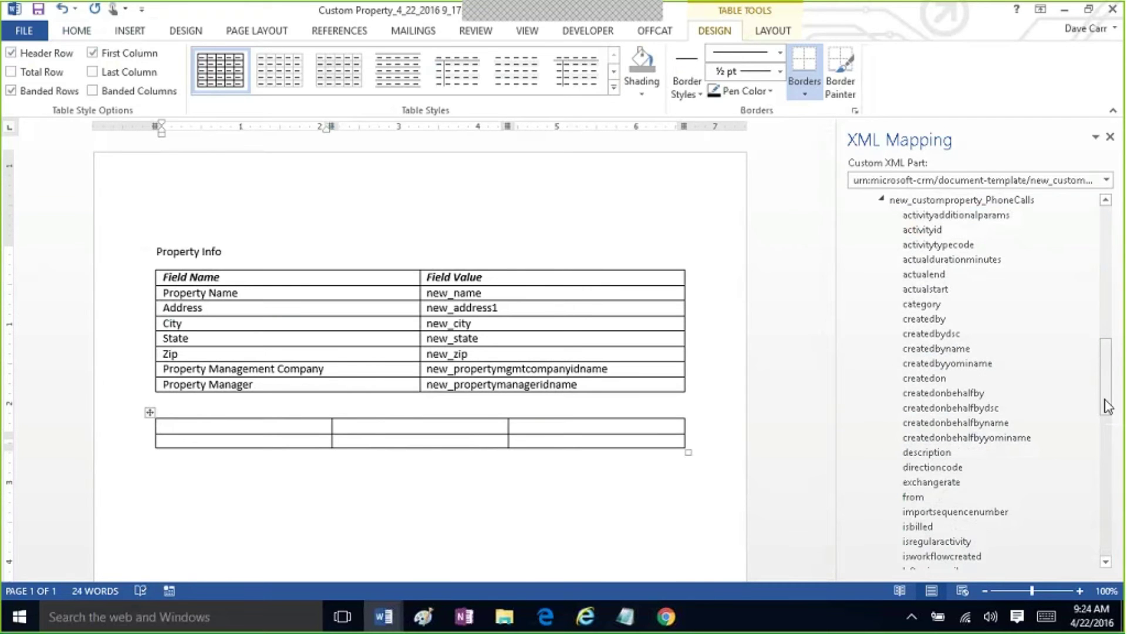
{"action": "left_click", "coordinate": [285, 428]}
{"action": "left_click_drag", "start_coordinate": [1111, 397], "coordinate": [1120, 464]}
Step: Enter From, To and Subject as the column headers of the new table
{"action": "left_click", "coordinate": [307, 425]}
{"action": "type", "text": "From"}
{"action": "key", "text": "Tab"}
{"action": "type", "text": "To"}
{"action": "key", "text": "Tab"}
{"action": "type", "text": "Subject"}
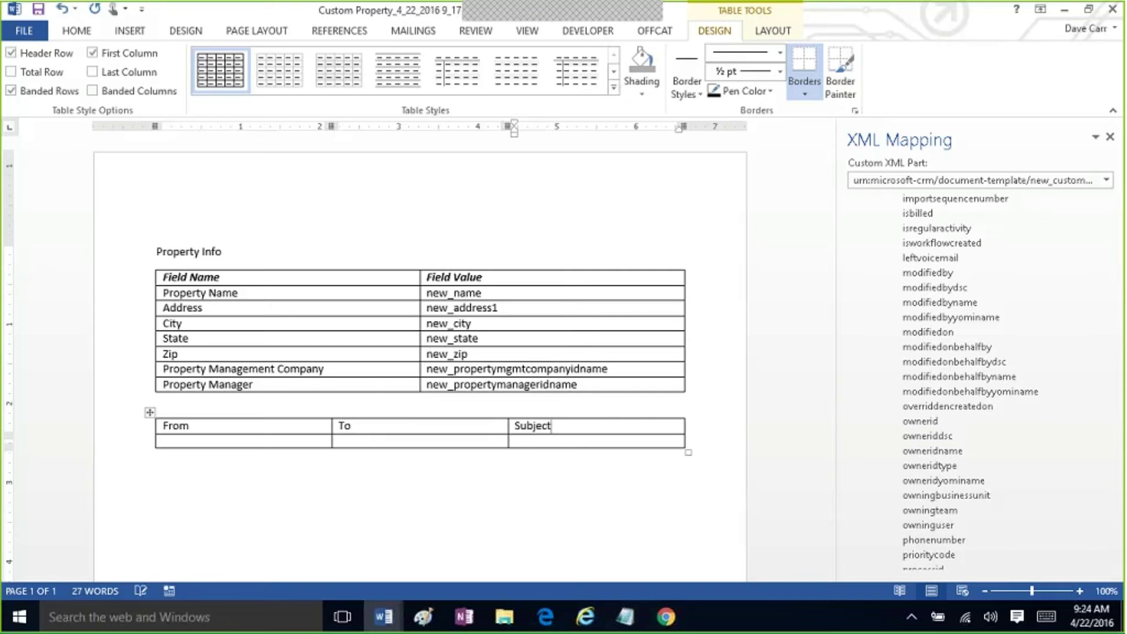
Step: Extend the second table's headers to "Phone From", "Phone Call To" and "Phone Call Subject"
{"action": "left_click", "coordinate": [410, 425]}
{"action": "left_click", "coordinate": [163, 426]}
{"action": "type", "text": "Phone"}
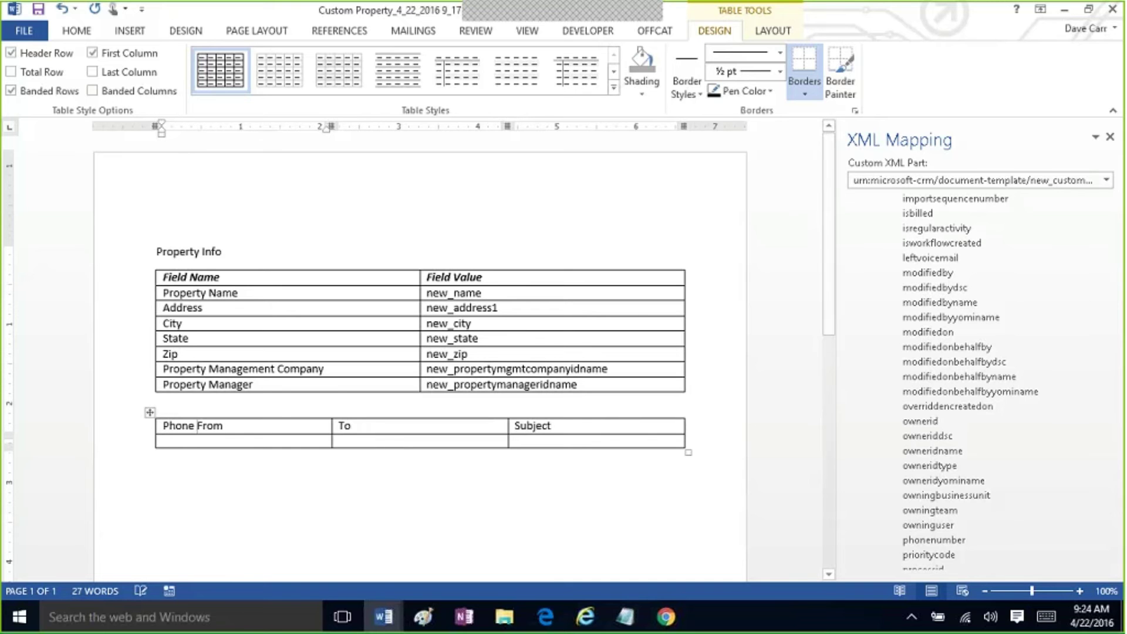
{"action": "left_click", "coordinate": [340, 425]}
{"action": "type", "text": "Phone Call"}
{"action": "left_click", "coordinate": [514, 426]}
{"action": "type", "text": "{P"}
{"action": "key", "text": "BackSpace"}
{"action": "key", "text": "BackSpace"}
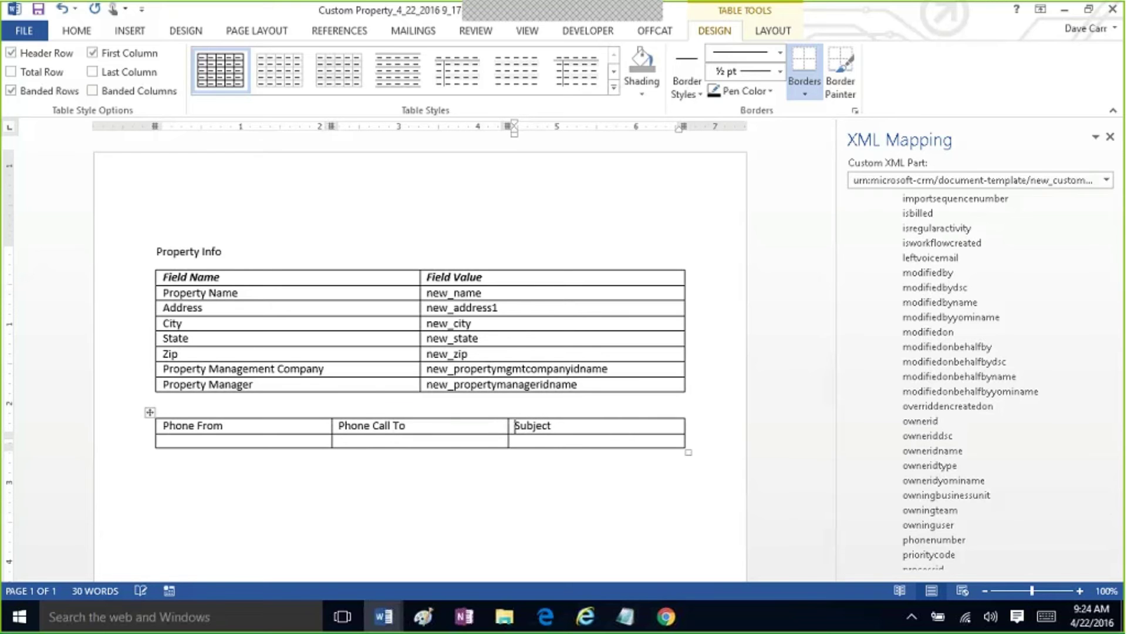
{"action": "type", "text": "Phone Call"}
Step: Insert a plain text content control for the phone call field from in the cell beneath Phone From
{"action": "left_click", "coordinate": [255, 441]}
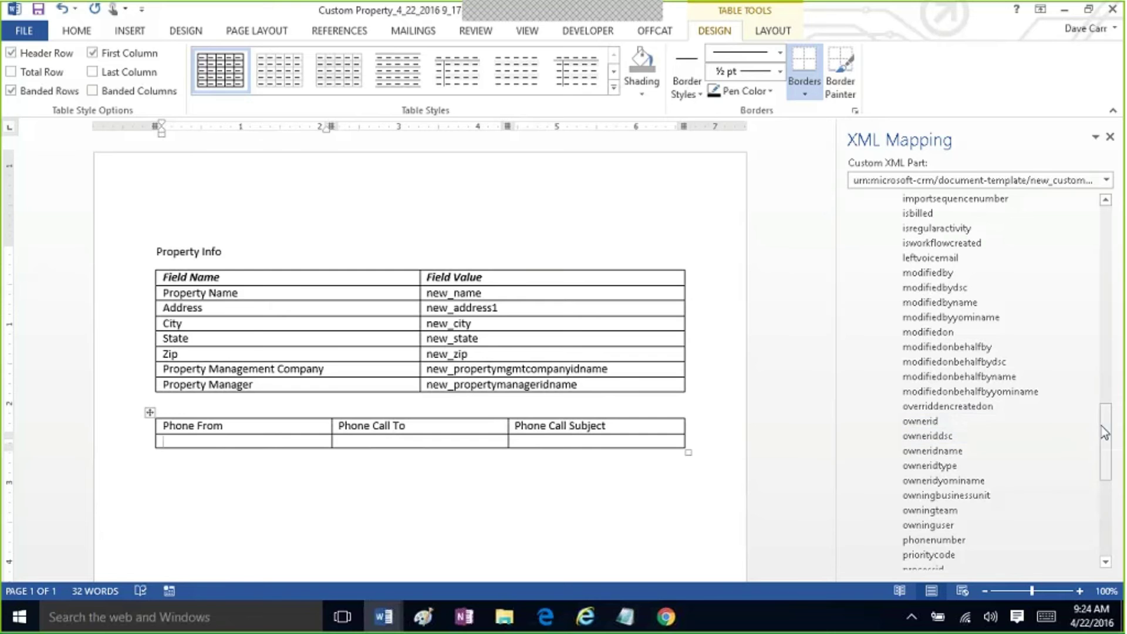
{"action": "left_click_drag", "start_coordinate": [1107, 444], "coordinate": [1107, 390]}
{"action": "right_click", "coordinate": [986, 392]}
{"action": "mouse_move", "coordinate": [927, 394]}
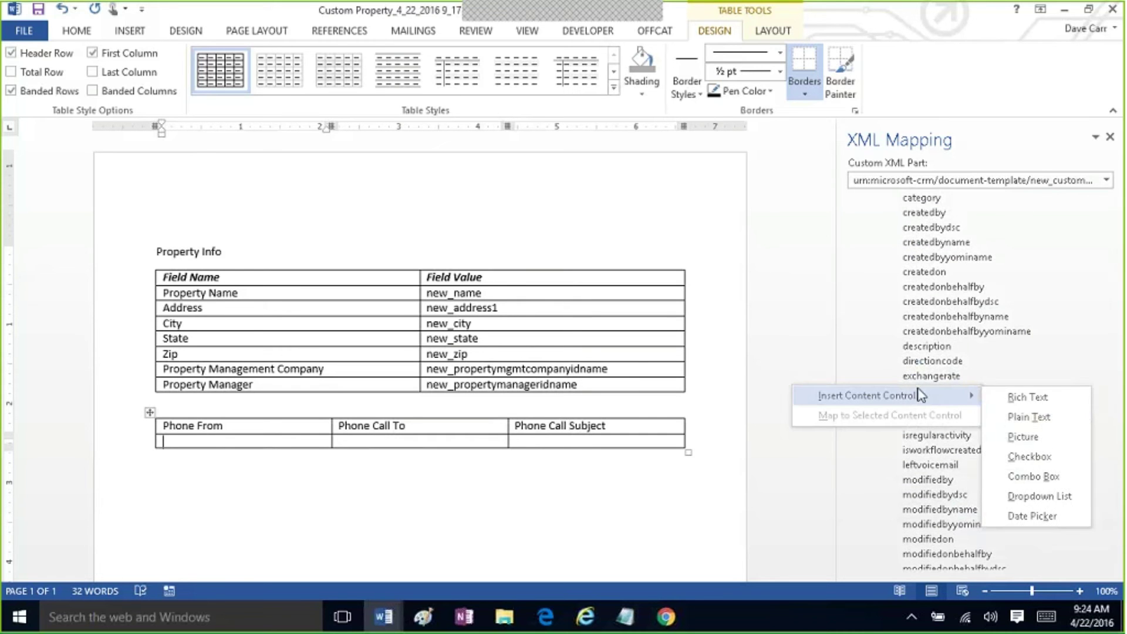
{"action": "left_click", "coordinate": [1017, 419]}
Step: Insert a plain text content control for the phone call field to in the cell beneath Phone Call To
{"action": "left_click", "coordinate": [468, 441]}
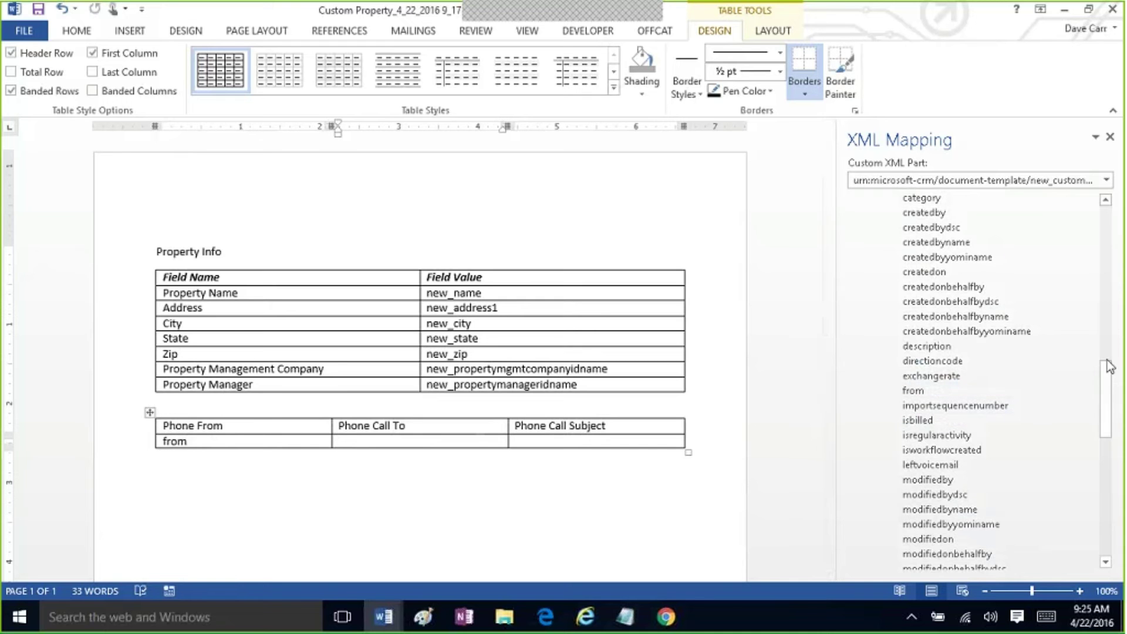
{"action": "left_click_drag", "start_coordinate": [1109, 404], "coordinate": [1102, 524]}
{"action": "right_click", "coordinate": [966, 462]}
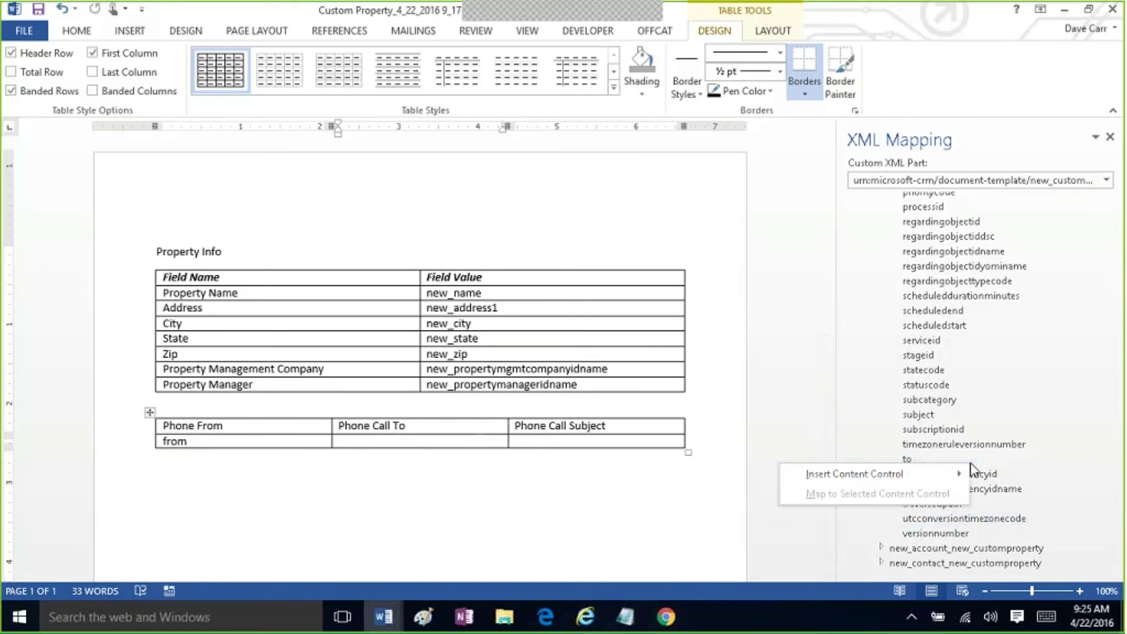
{"action": "mouse_move", "coordinate": [928, 485]}
{"action": "left_click", "coordinate": [1012, 487]}
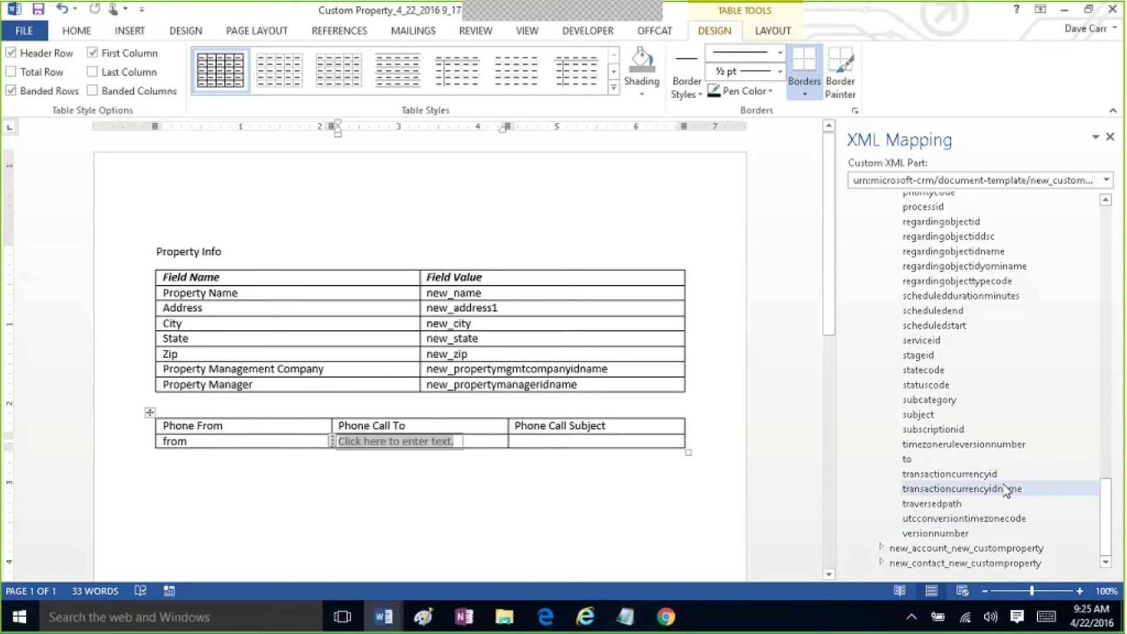
Step: Try to insert a plain text content control for subject inside the existing to control
{"action": "left_click", "coordinate": [524, 441]}
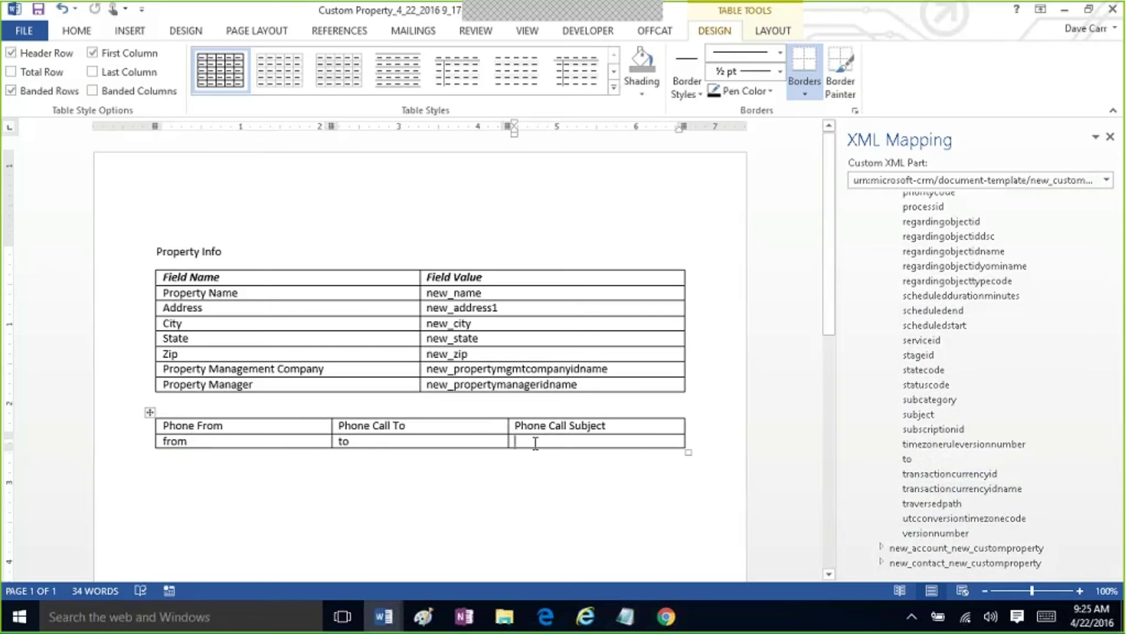
{"action": "left_click", "coordinate": [429, 447]}
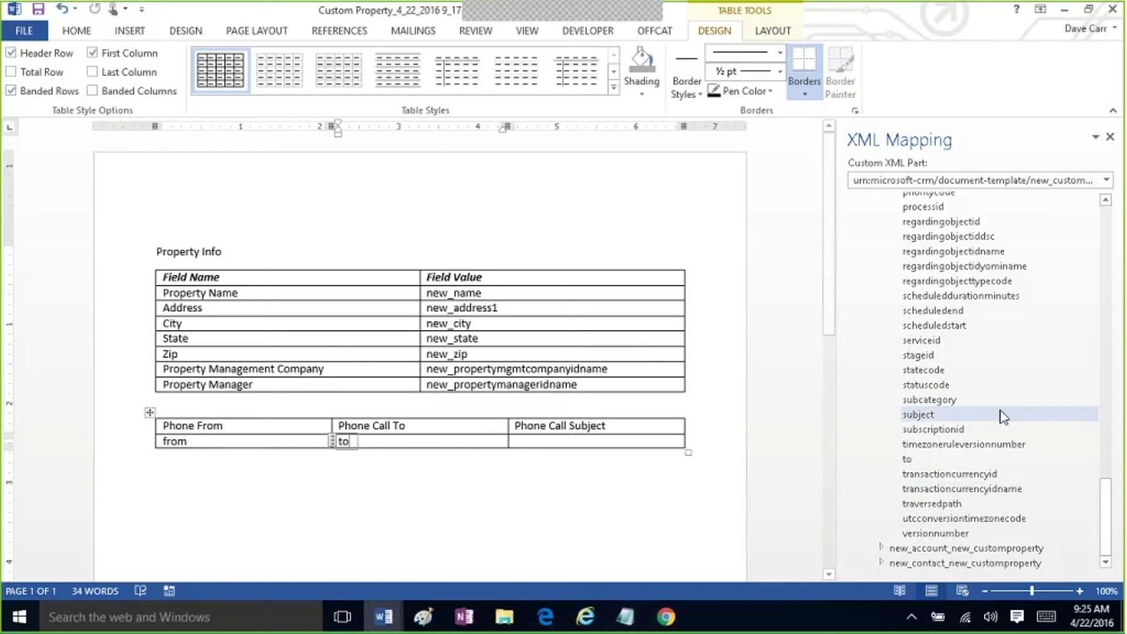
{"action": "right_click", "coordinate": [975, 411]}
{"action": "mouse_move", "coordinate": [963, 419]}
{"action": "left_click", "coordinate": [1015, 440]}
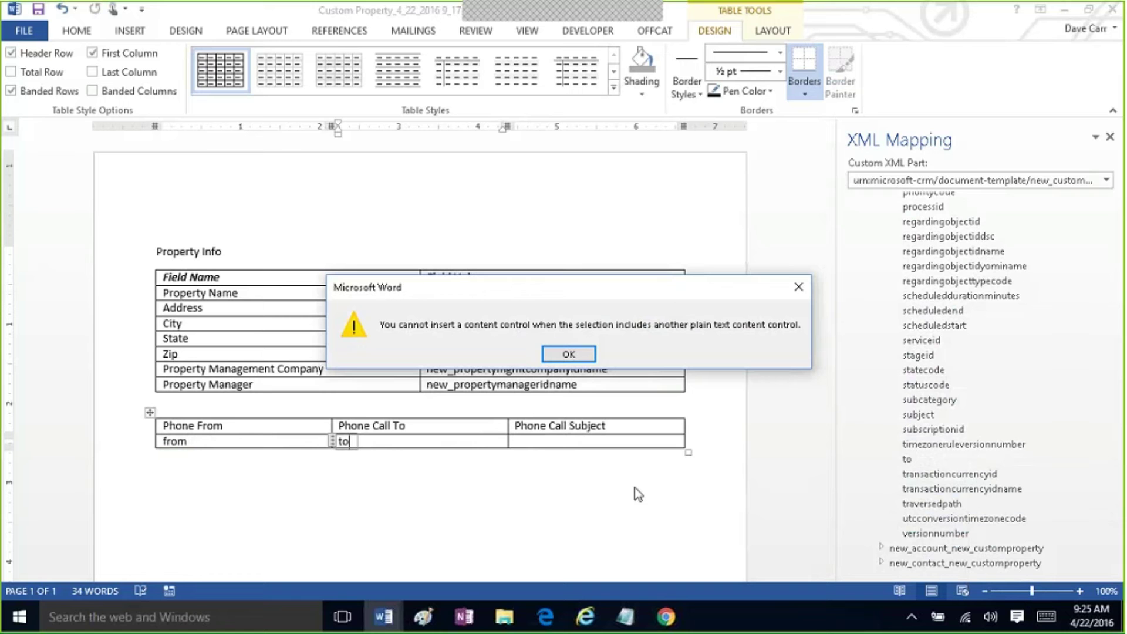
{"action": "left_click", "coordinate": [568, 355]}
Step: Insert a plain text content control for subject in the cell beneath Phone Call Subject
{"action": "left_click", "coordinate": [551, 443]}
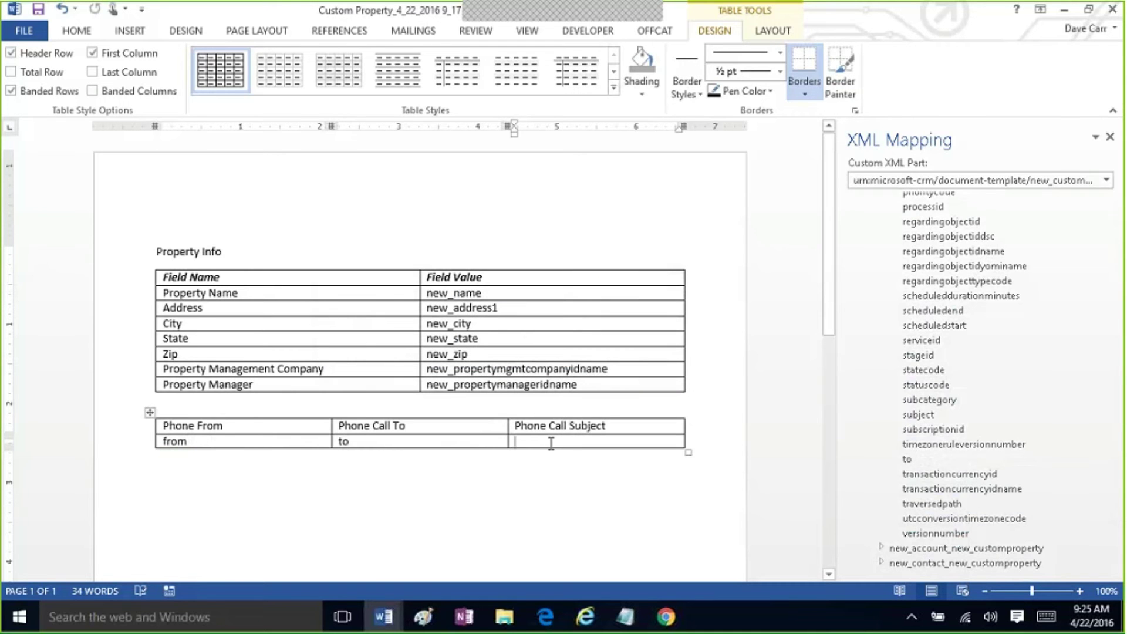
{"action": "right_click", "coordinate": [928, 415]}
{"action": "mouse_move", "coordinate": [952, 420]}
{"action": "left_click", "coordinate": [903, 444]}
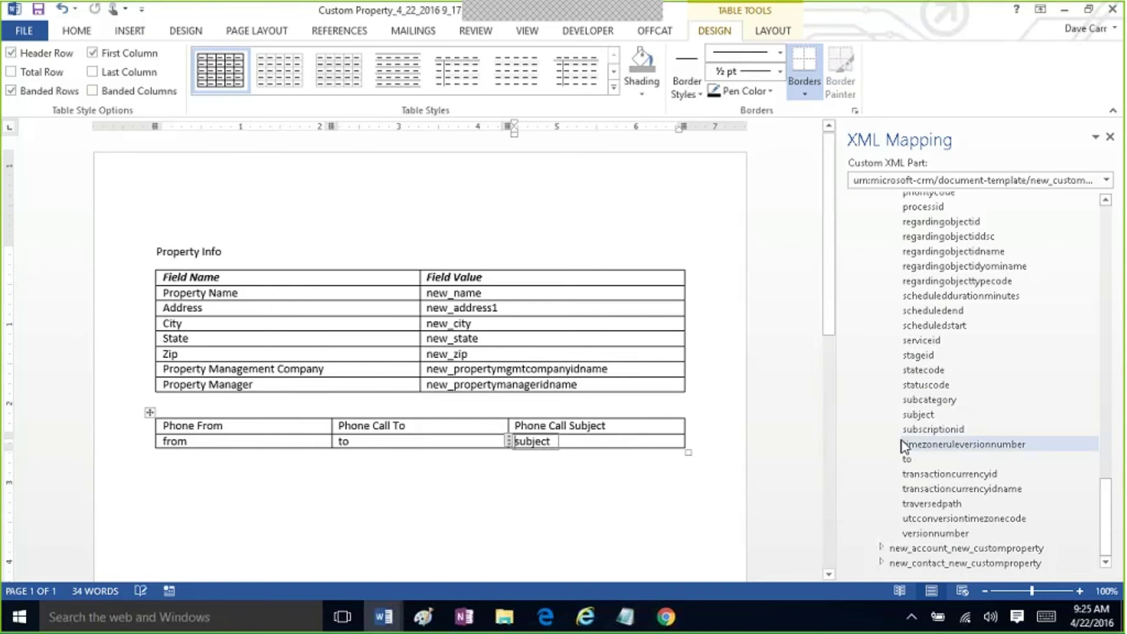
{"action": "left_click", "coordinate": [602, 493]}
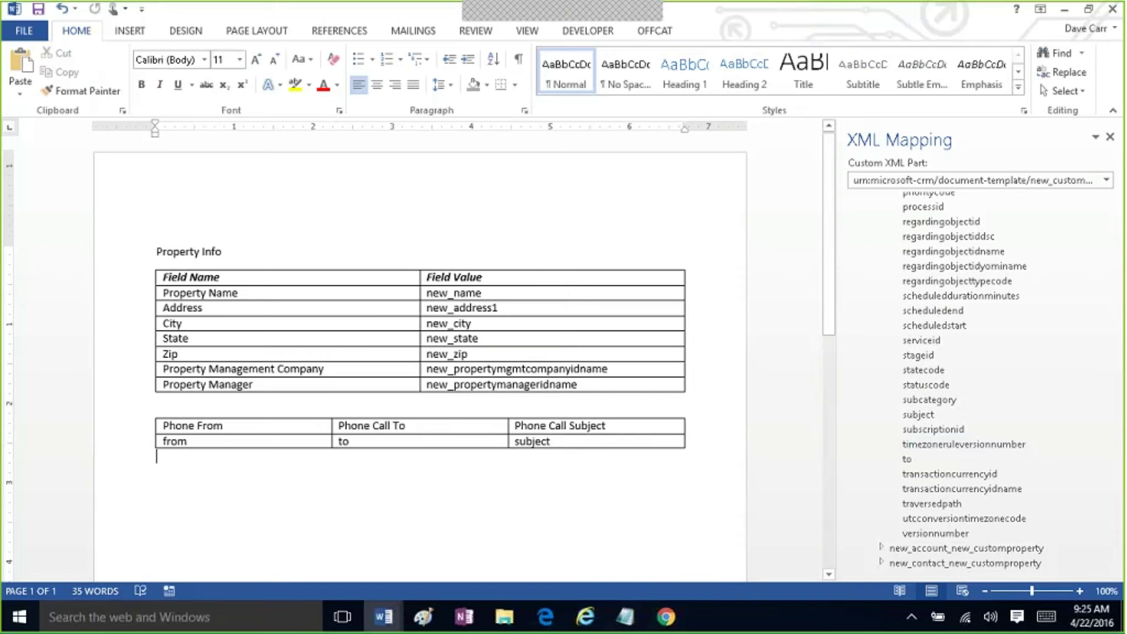
Step: Wrap the entire from, to and subject row in a Repeating content control mapped to new_customproperty_PhoneCalls
{"action": "left_click", "coordinate": [133, 450]}
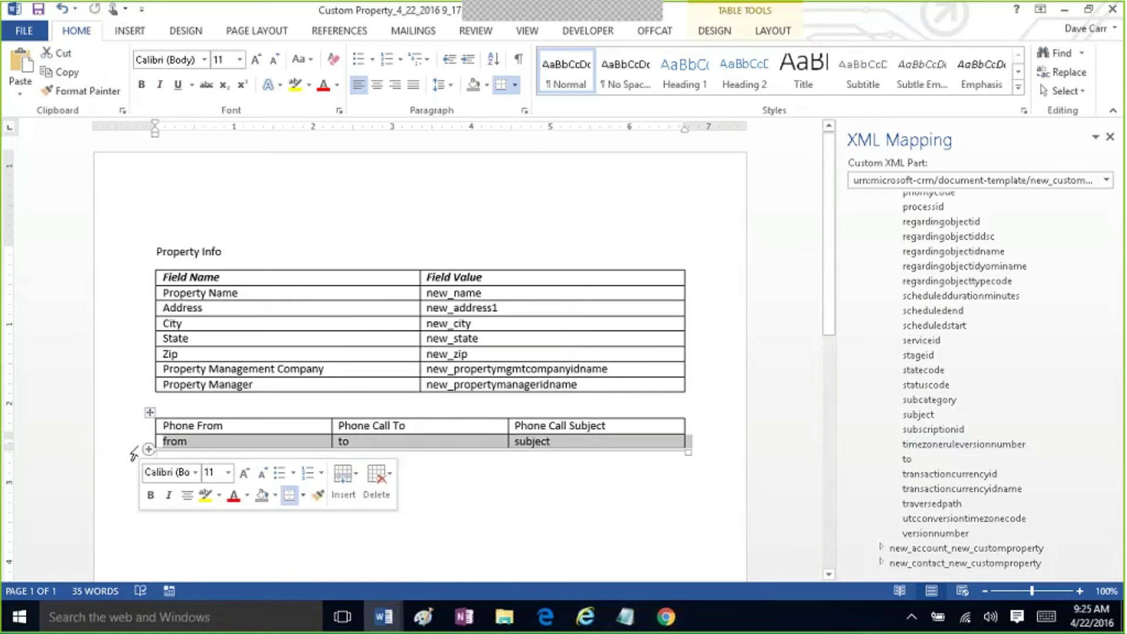
{"action": "scroll", "coordinate": [1057, 259], "scroll_direction": "up", "scroll_amount": 15}
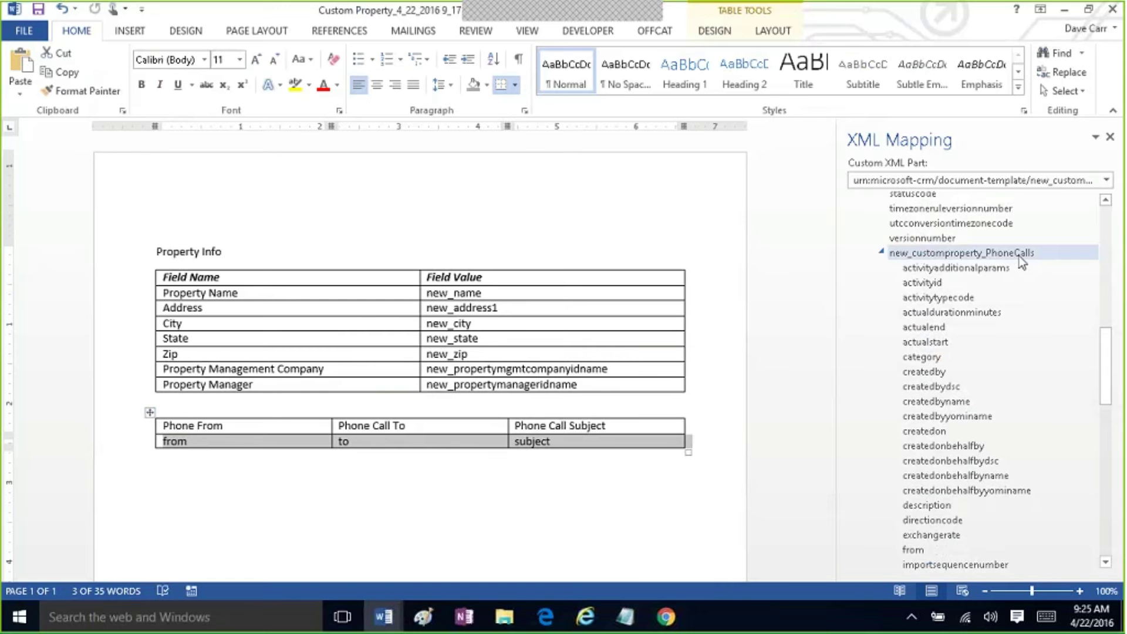
{"action": "right_click", "coordinate": [1019, 260]}
{"action": "mouse_move", "coordinate": [983, 266]}
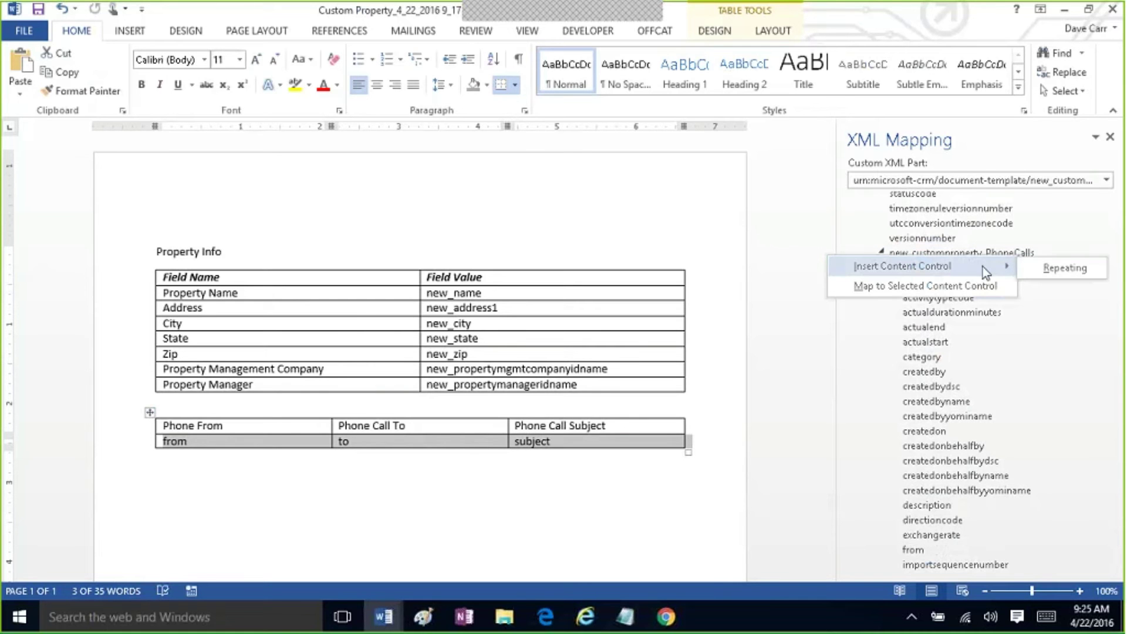
{"action": "left_click", "coordinate": [1040, 270]}
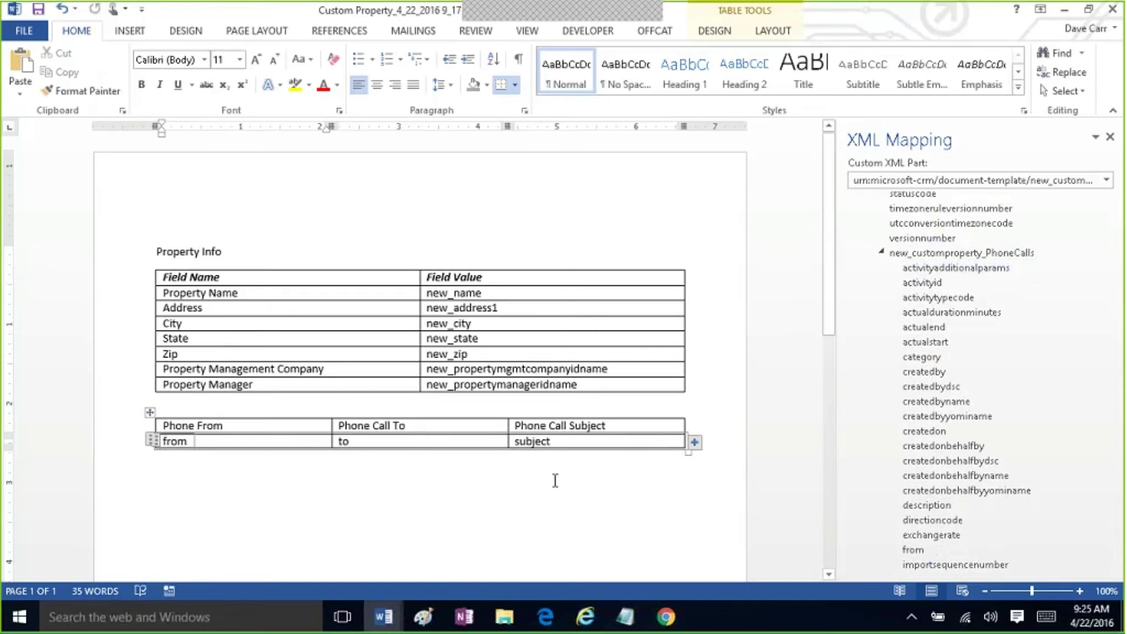
Step: Format the phone call table's header row as bold italic with yellow text highlighting
{"action": "left_click", "coordinate": [105, 433]}
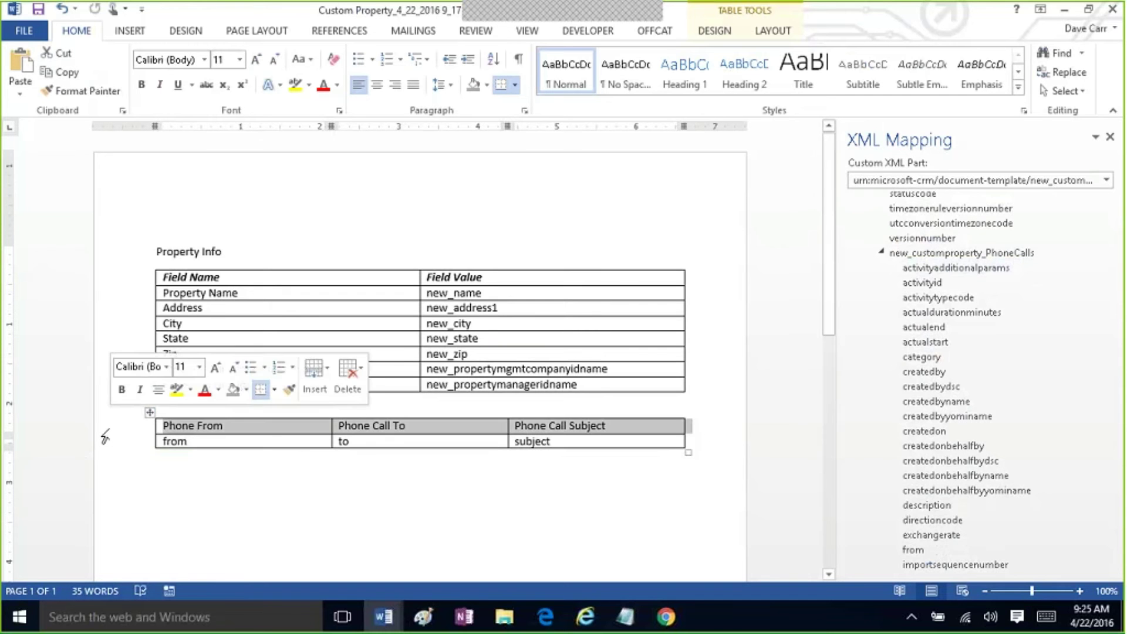
{"action": "left_click", "coordinate": [122, 390]}
{"action": "left_click", "coordinate": [139, 390]}
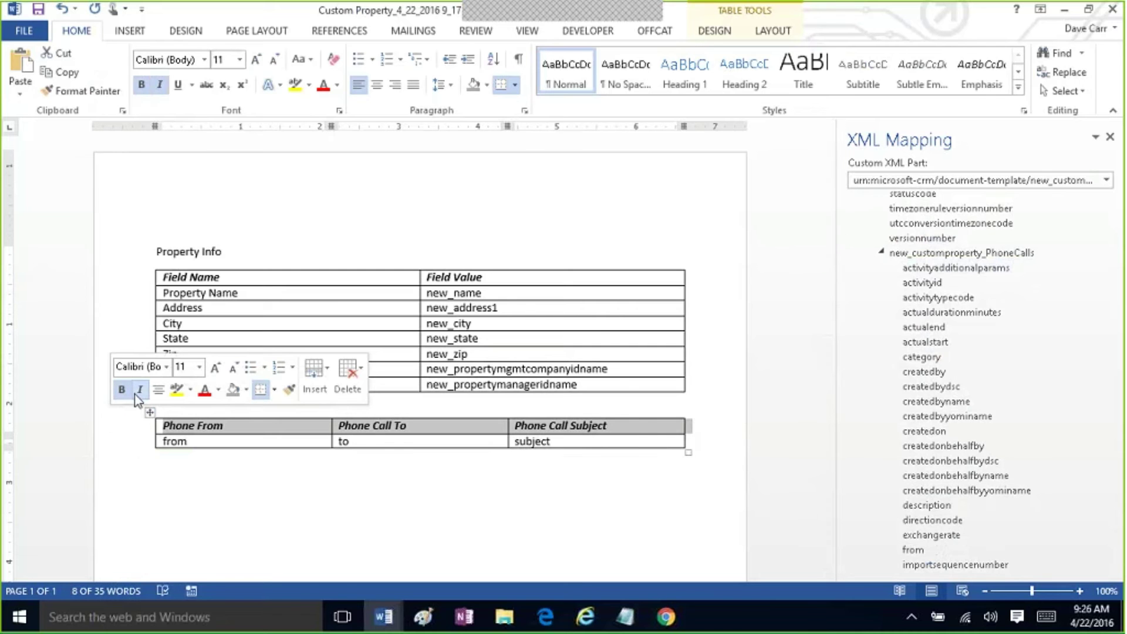
{"action": "left_click", "coordinate": [176, 390]}
{"action": "key", "text": "Right"}
Step: Try to change the font color of the from, to and subject row
{"action": "left_click", "coordinate": [135, 450]}
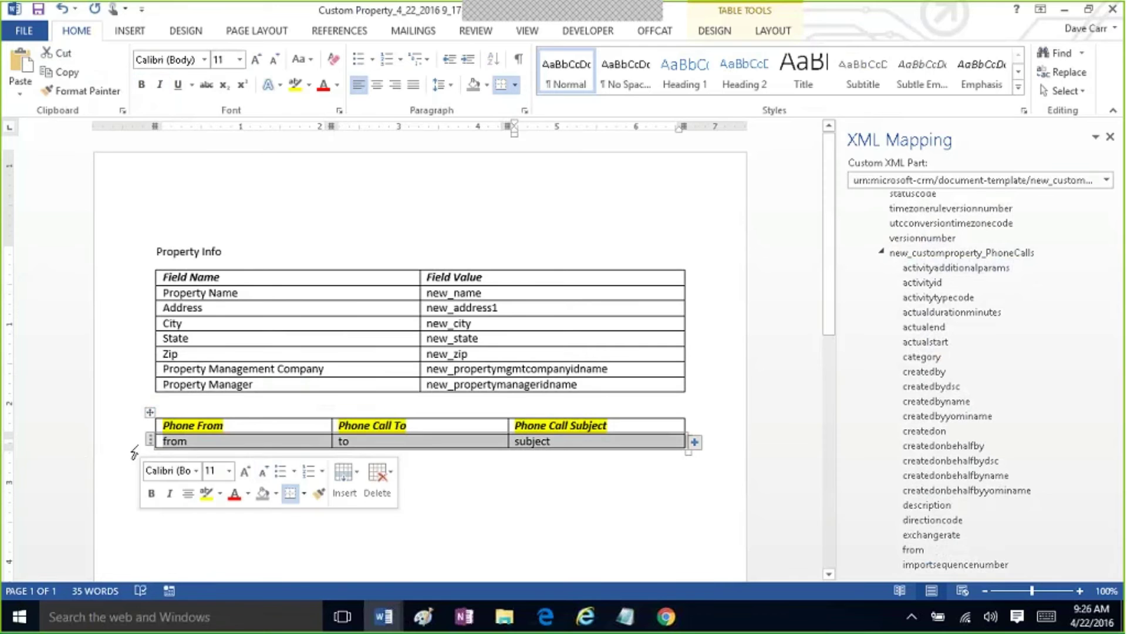
{"action": "left_click", "coordinate": [249, 494]}
{"action": "left_click", "coordinate": [291, 403]}
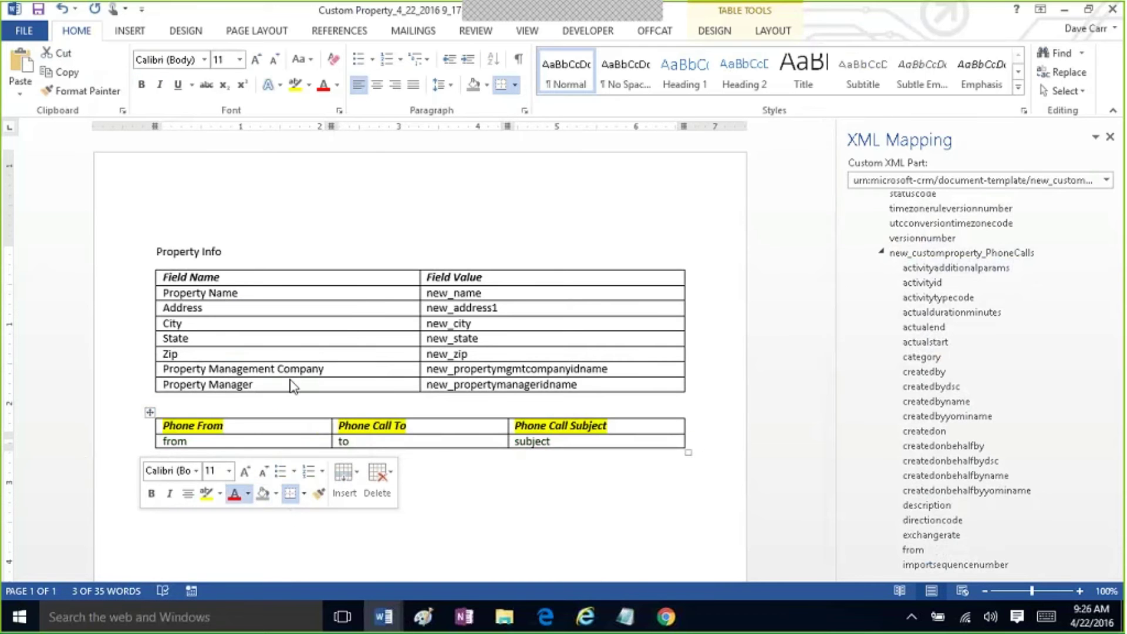
{"action": "left_click", "coordinate": [290, 381]}
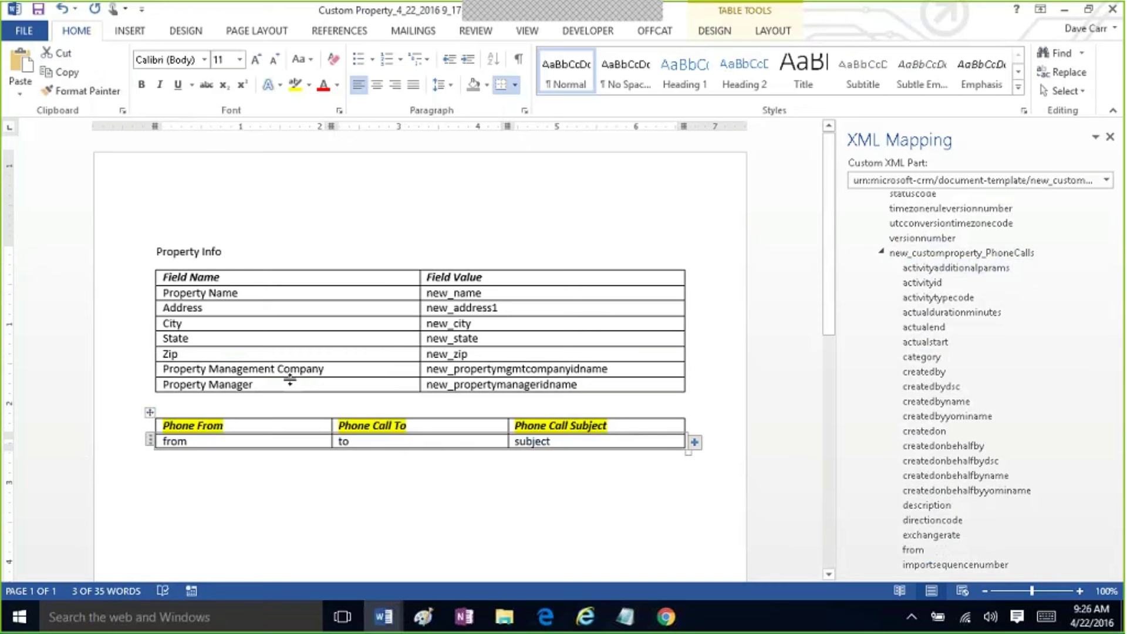
Step: Highlight the text of the from, to and subject row in turquoise
{"action": "right_click", "coordinate": [300, 450]}
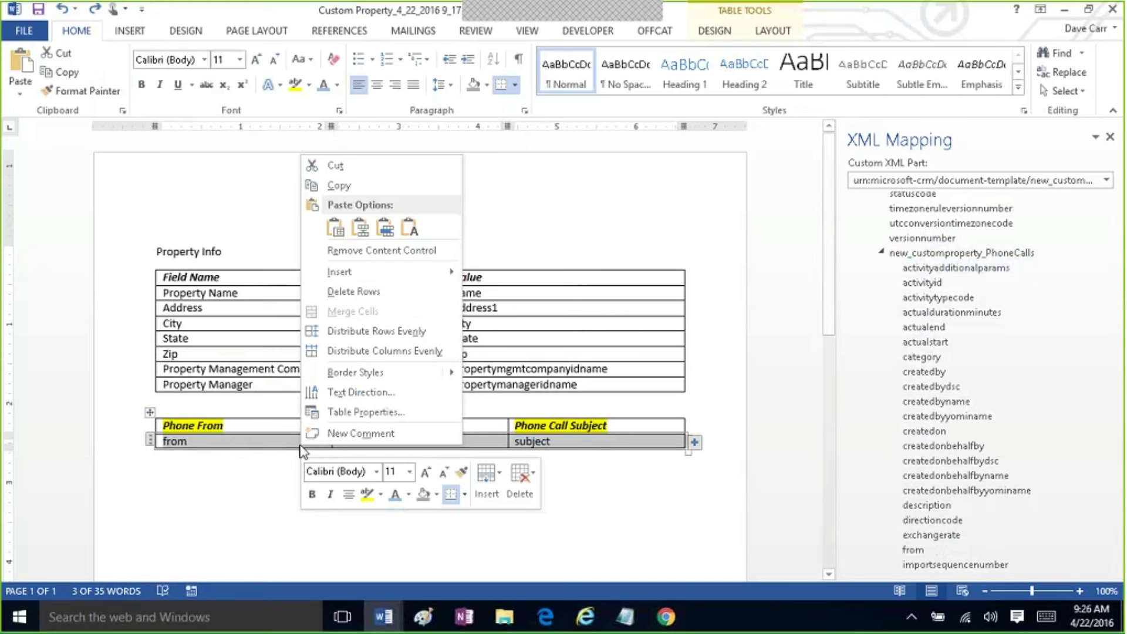
{"action": "left_click", "coordinate": [381, 495]}
{"action": "left_click", "coordinate": [418, 377]}
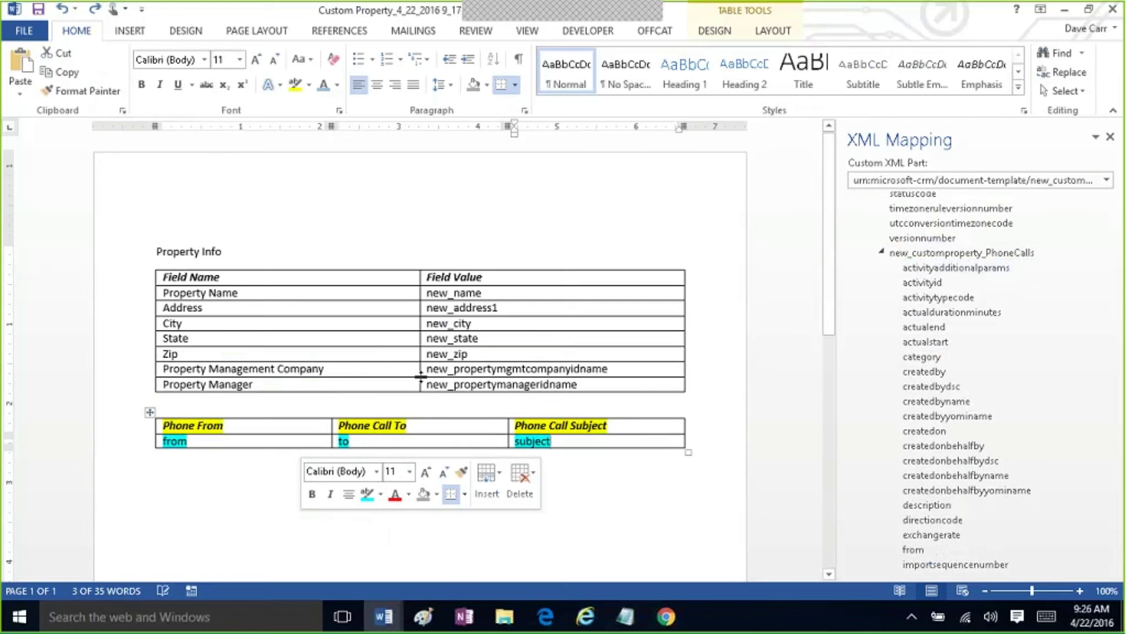
Step: Highlight the text of the Field Value column in the Property Info table in turquoise
{"action": "left_click", "coordinate": [420, 376]}
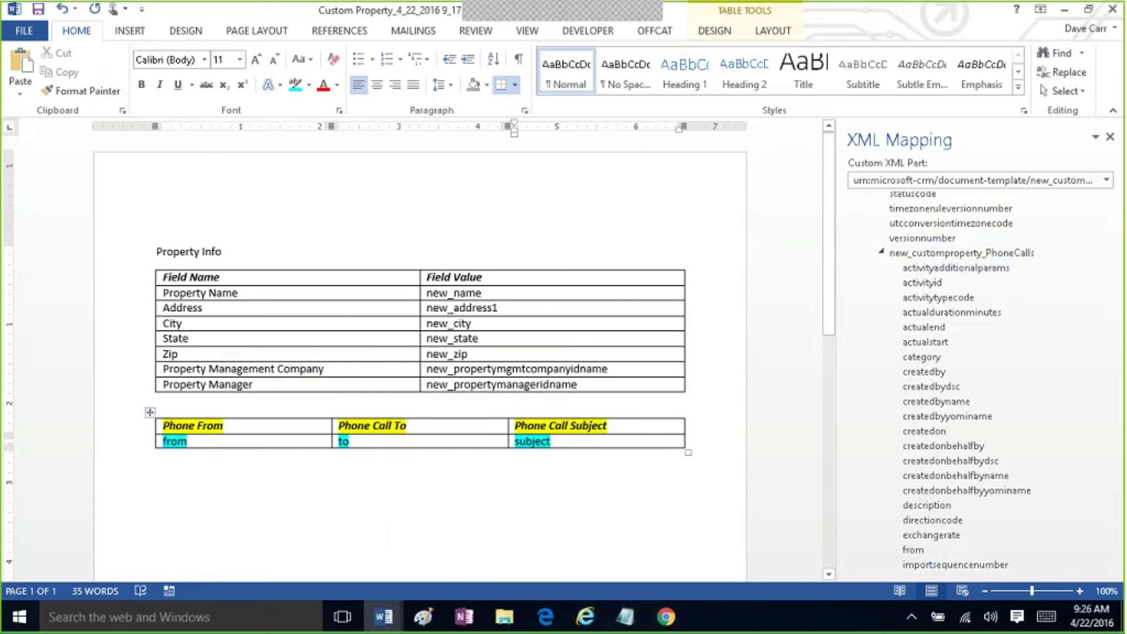
{"action": "left_click", "coordinate": [471, 265]}
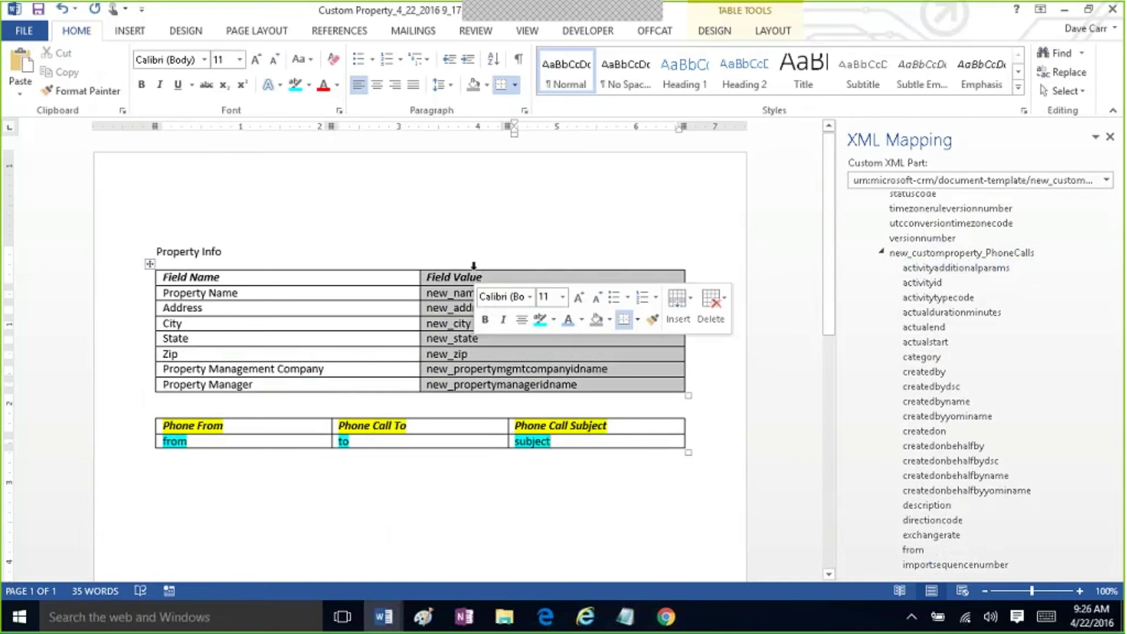
{"action": "left_click", "coordinate": [540, 319]}
{"action": "left_click", "coordinate": [491, 228]}
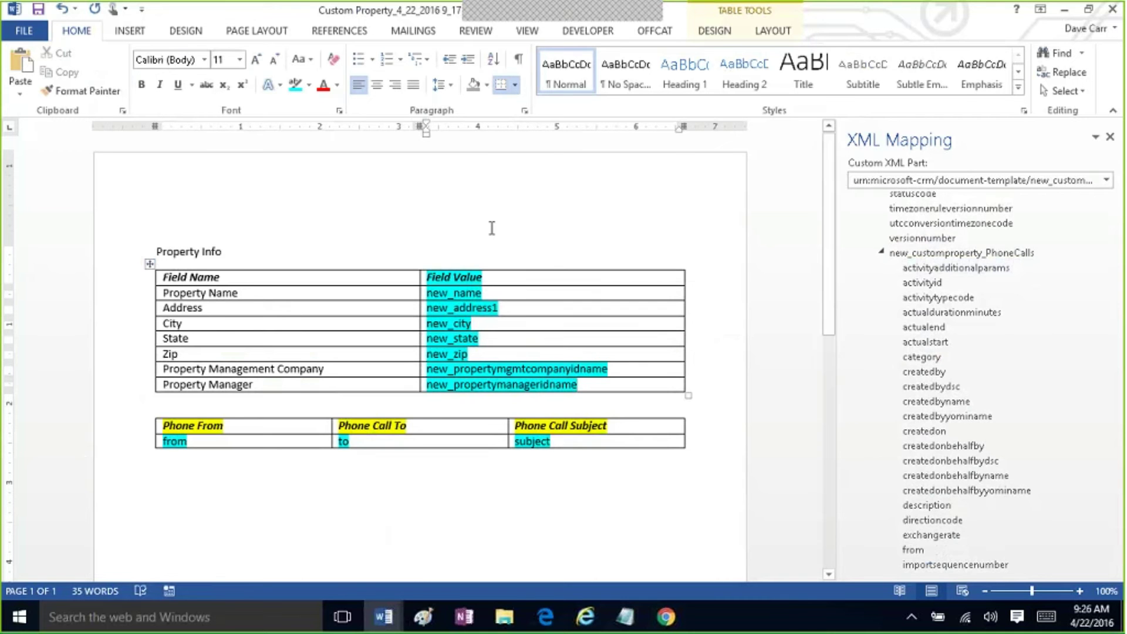
Step: Insert a content control mapped to address1_city from new_account_new_customproperty below the phone calls table
{"action": "left_click", "coordinate": [281, 475]}
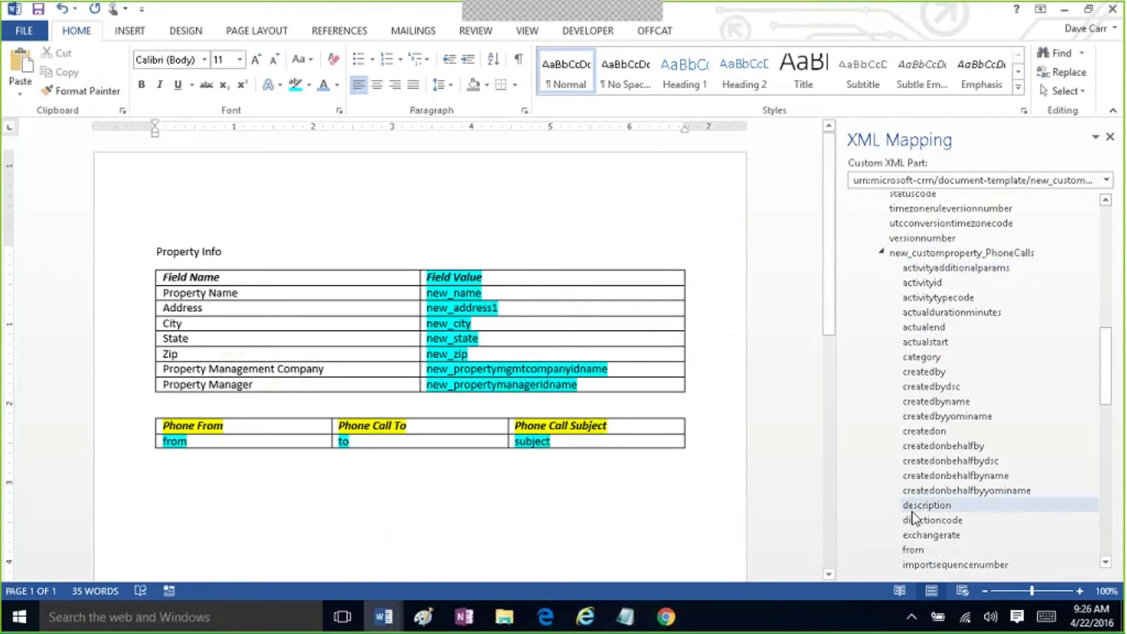
{"action": "left_click", "coordinate": [881, 252]}
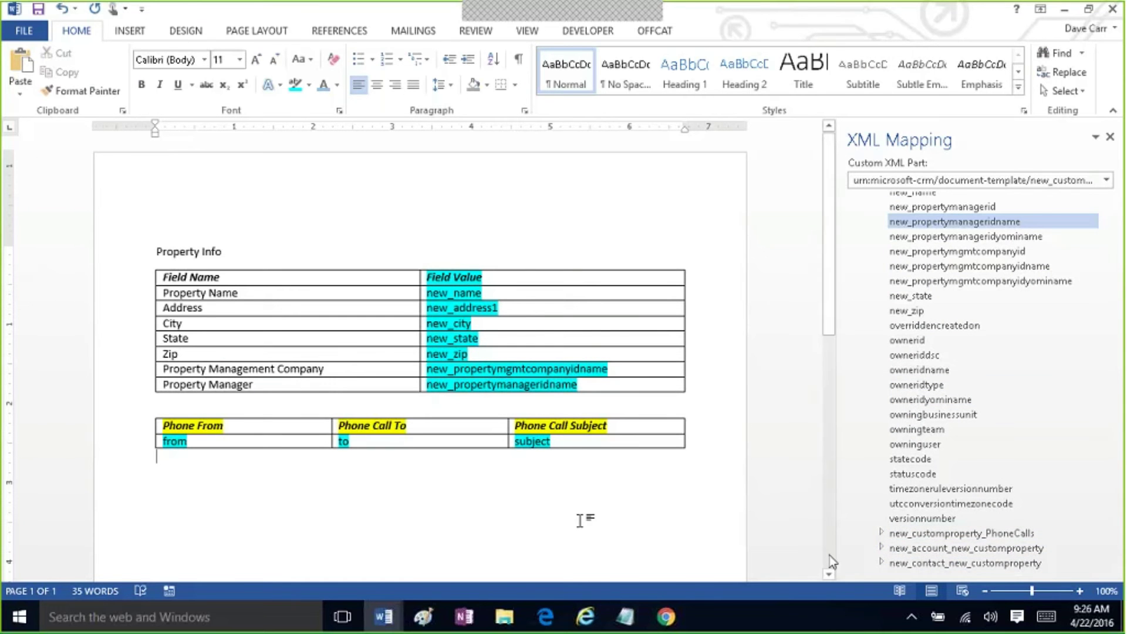
{"action": "left_click", "coordinate": [881, 547]}
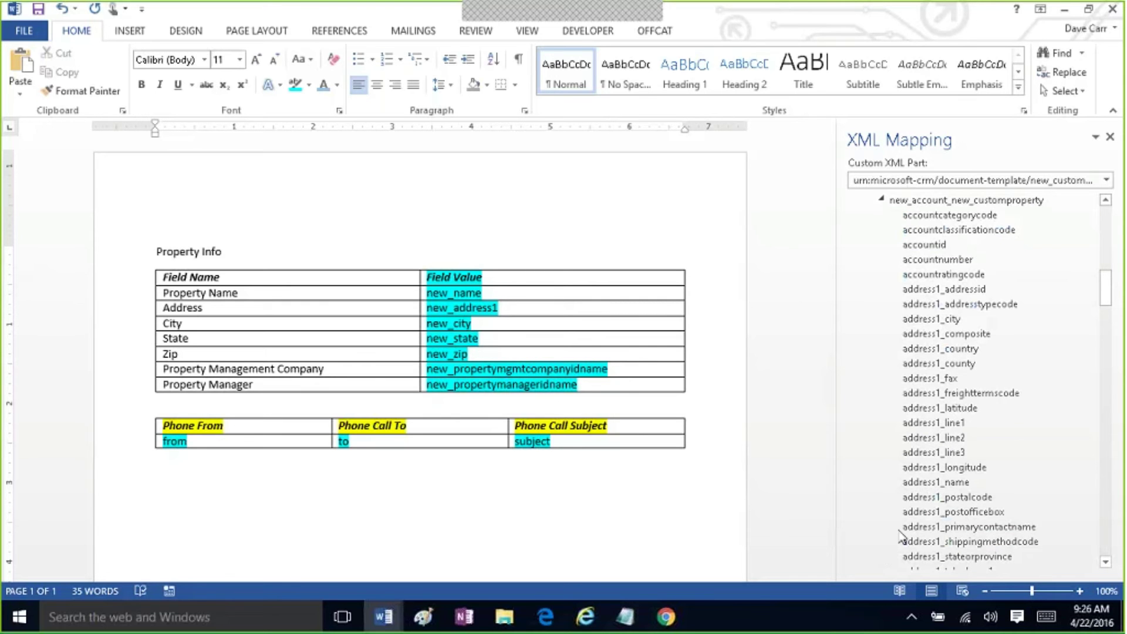
{"action": "left_click", "coordinate": [1105, 394]}
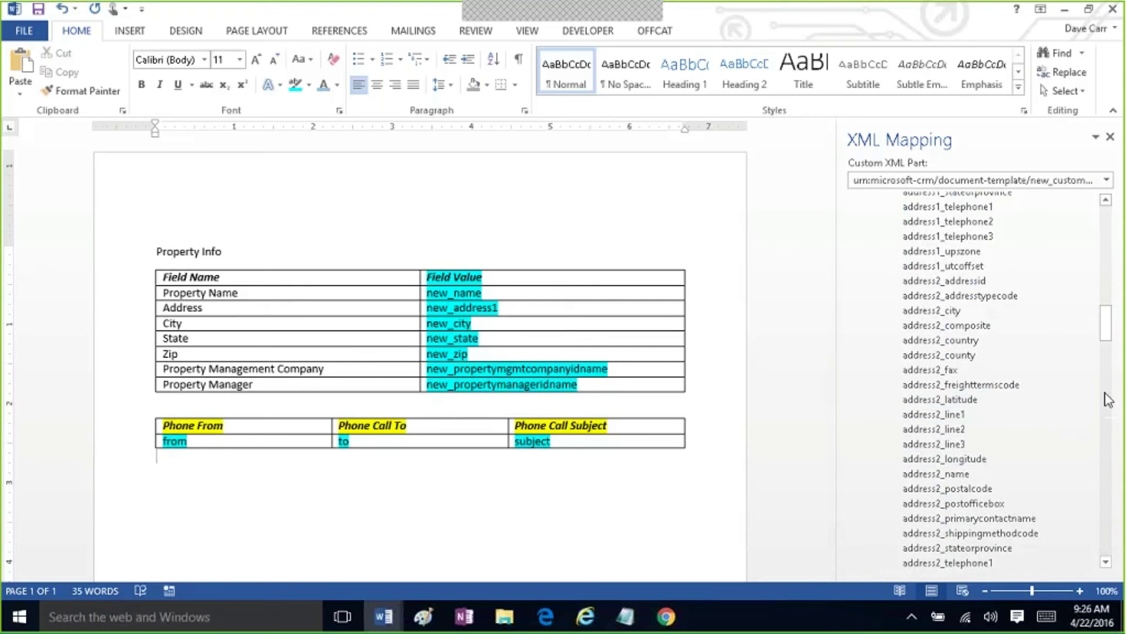
{"action": "mouse_move", "coordinate": [1107, 306]}
{"action": "left_mouse_down"}
{"action": "mouse_move", "coordinate": [1106, 268]}
{"action": "mouse_move", "coordinate": [1108, 301]}
{"action": "left_mouse_up"}
{"action": "right_click", "coordinate": [983, 204]}
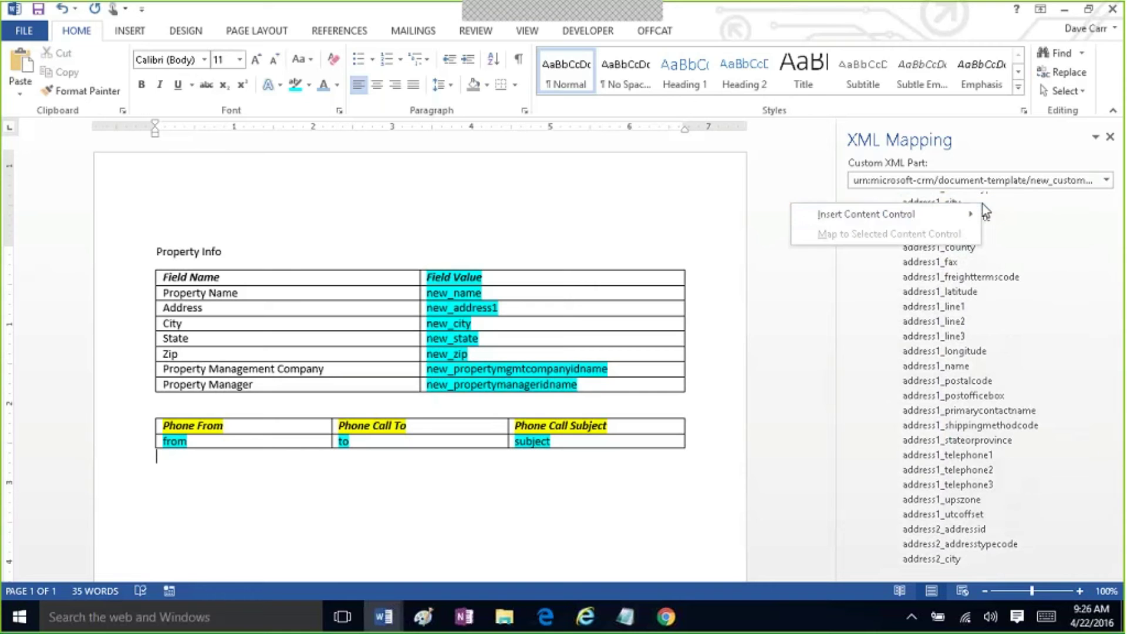
{"action": "mouse_move", "coordinate": [939, 216]}
{"action": "left_click", "coordinate": [1008, 235]}
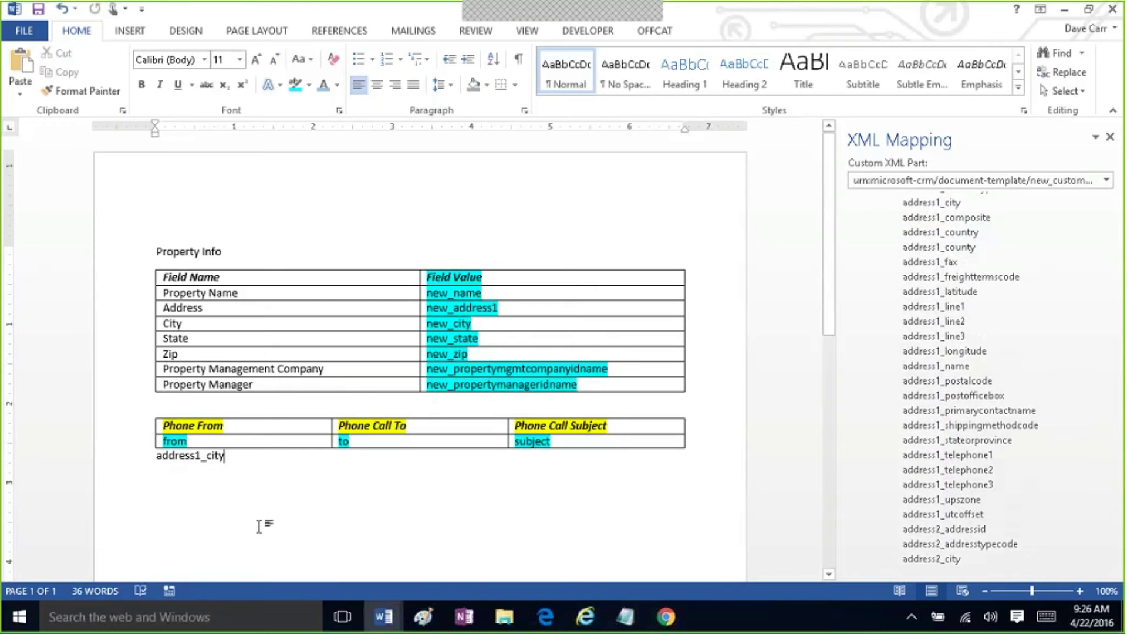
Step: Move the address1_city field down one line and put the label "Account Address:" in front of it, with blank lines below
{"action": "left_click", "coordinate": [258, 526]}
{"action": "key", "text": "Left"}
{"action": "key", "text": "Left"}
{"action": "key", "text": "Left"}
{"action": "key", "text": "Left"}
{"action": "key", "text": "Left"}
{"action": "key", "text": "Left"}
{"action": "key", "text": "Left"}
{"action": "key", "text": "Left"}
{"action": "key", "text": "Left"}
{"action": "key", "text": "Left"}
{"action": "key", "text": "Left"}
{"action": "key", "text": "Left"}
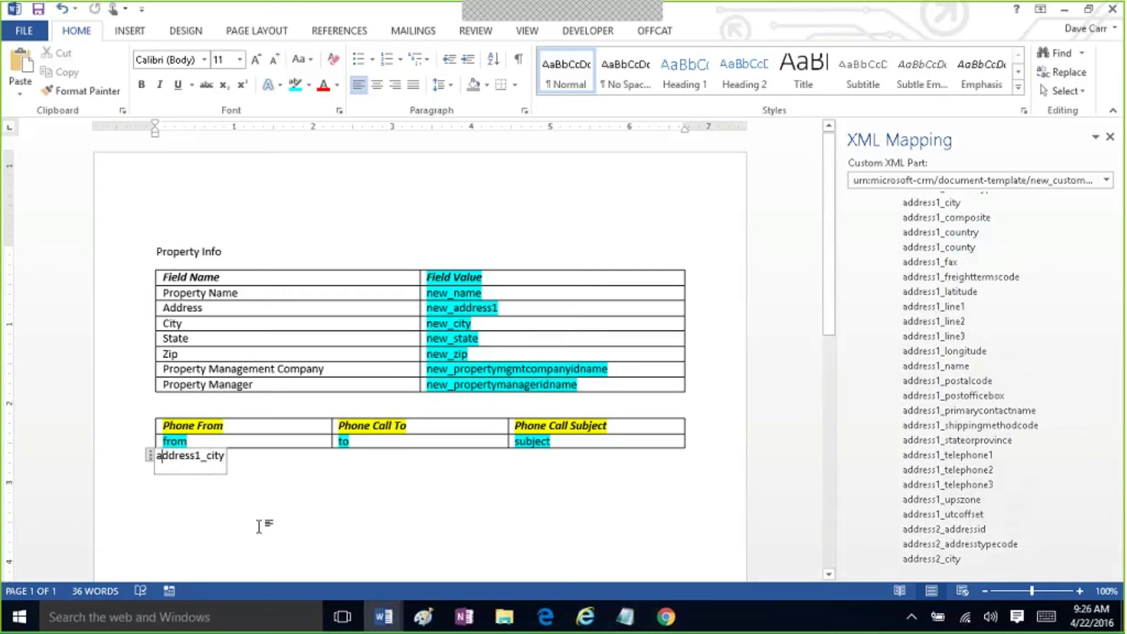
{"action": "key", "text": "Left"}
{"action": "key", "text": "Return"}
{"action": "type", "text": "Paccount "}
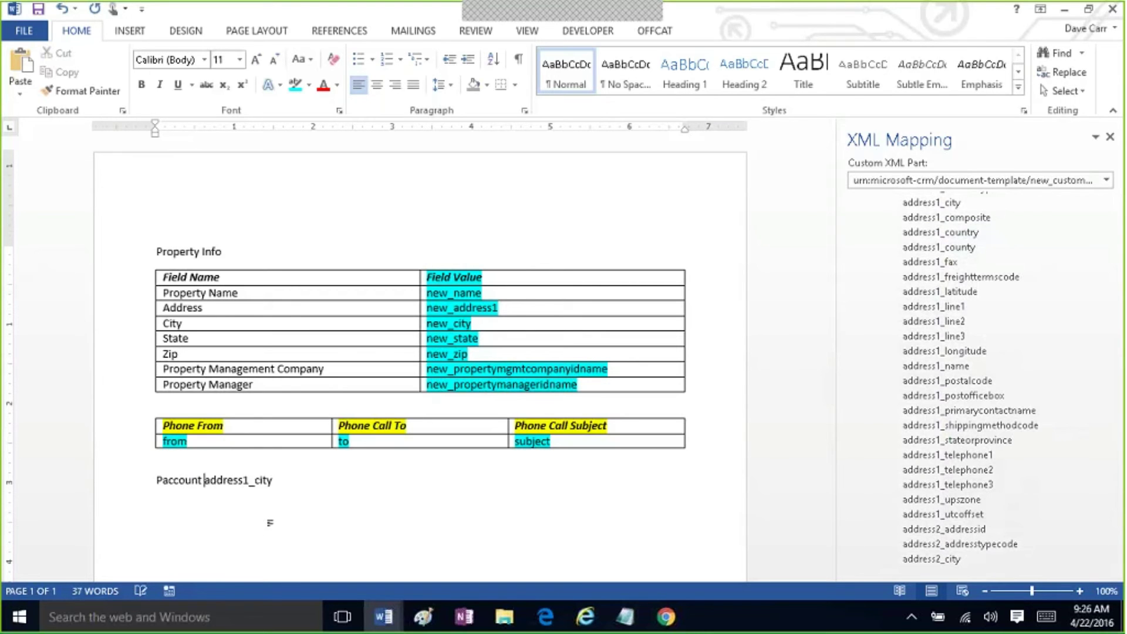
{"action": "type", "text": "Address:"}
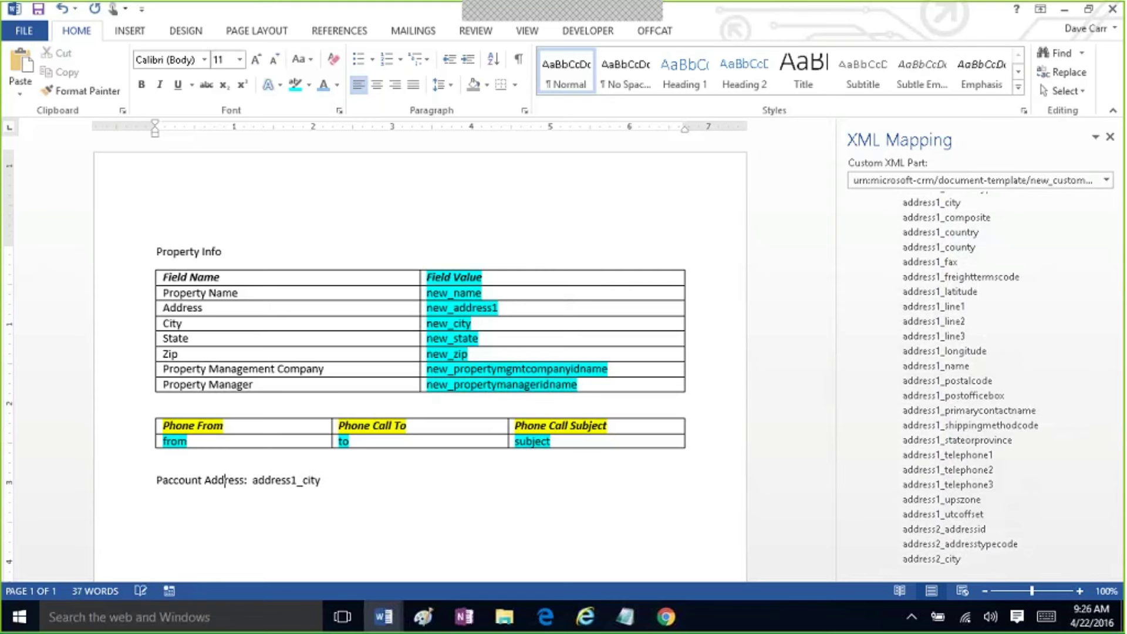
{"action": "left_click_drag", "start_coordinate": [165, 480], "coordinate": [156, 480]}
{"action": "type", "text": "A"}
{"action": "left_click", "coordinate": [263, 485]}
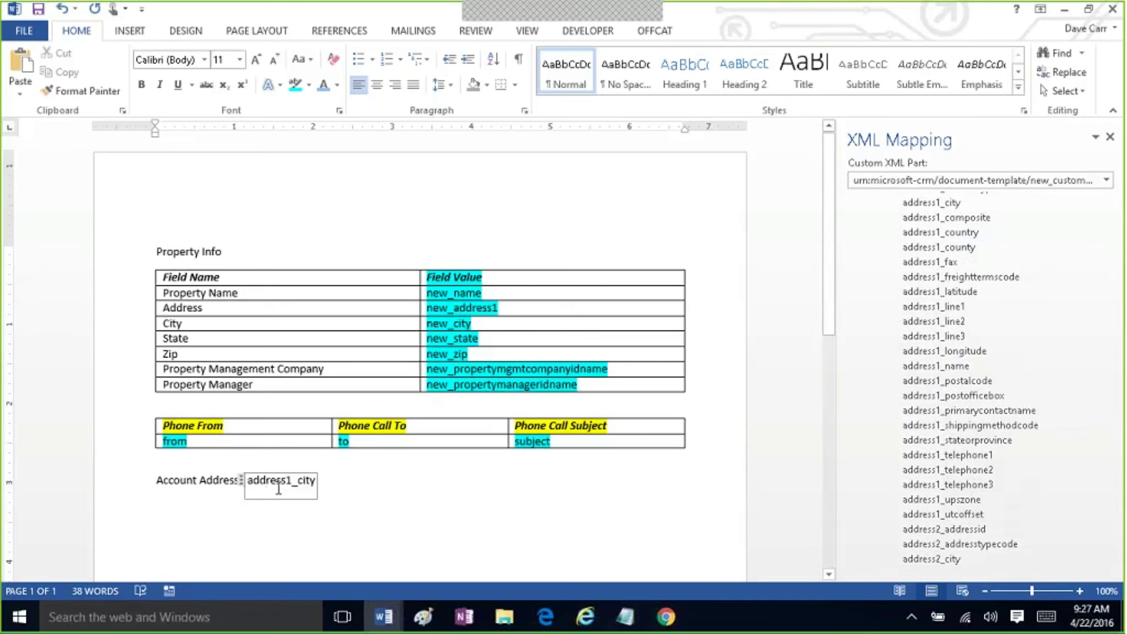
{"action": "left_click", "coordinate": [353, 481]}
{"action": "key", "text": "Return"}
{"action": "key", "text": "Return"}
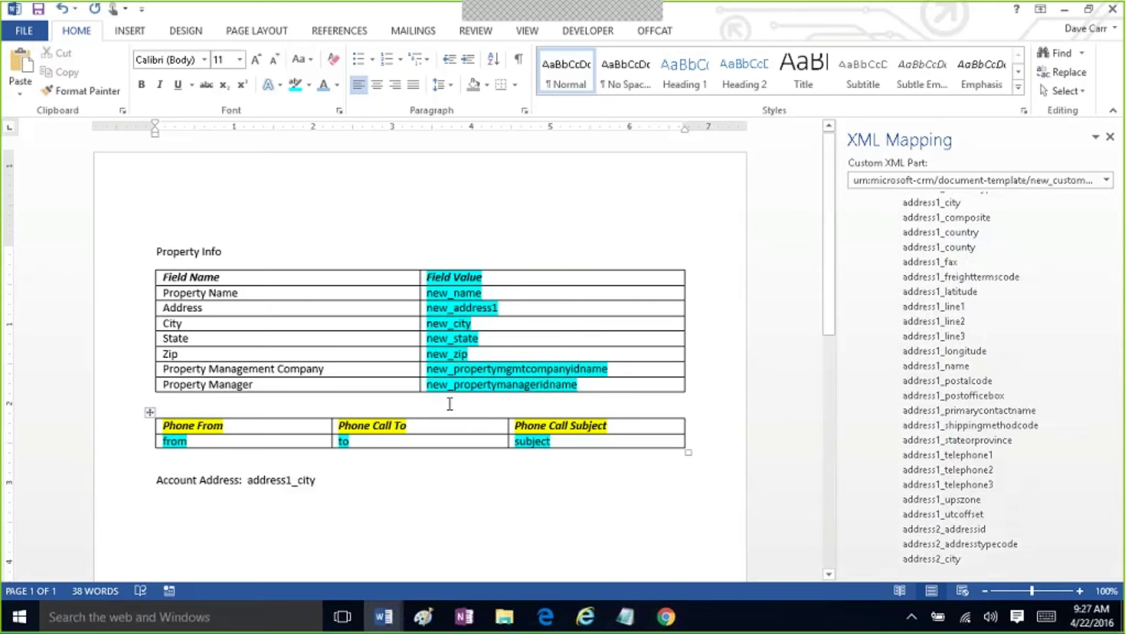
Step: Collapse new_account_new_customproperty in the mapping tree and expand new_contact_new_customproperty to reach its fullname field
{"action": "left_click", "coordinate": [1106, 235]}
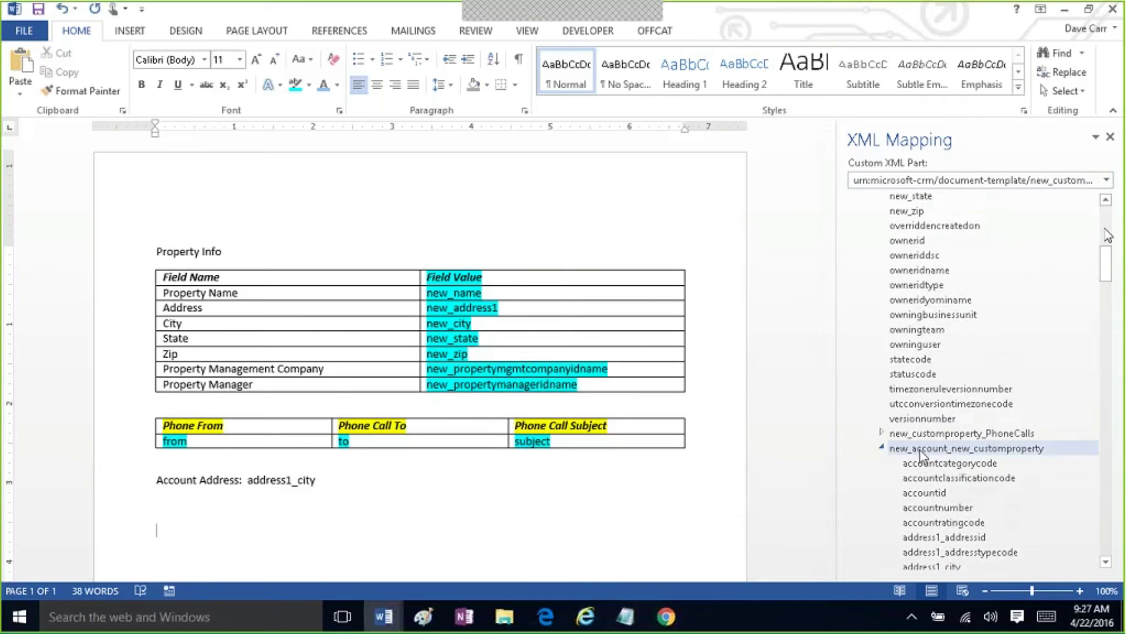
{"action": "left_click", "coordinate": [883, 448]}
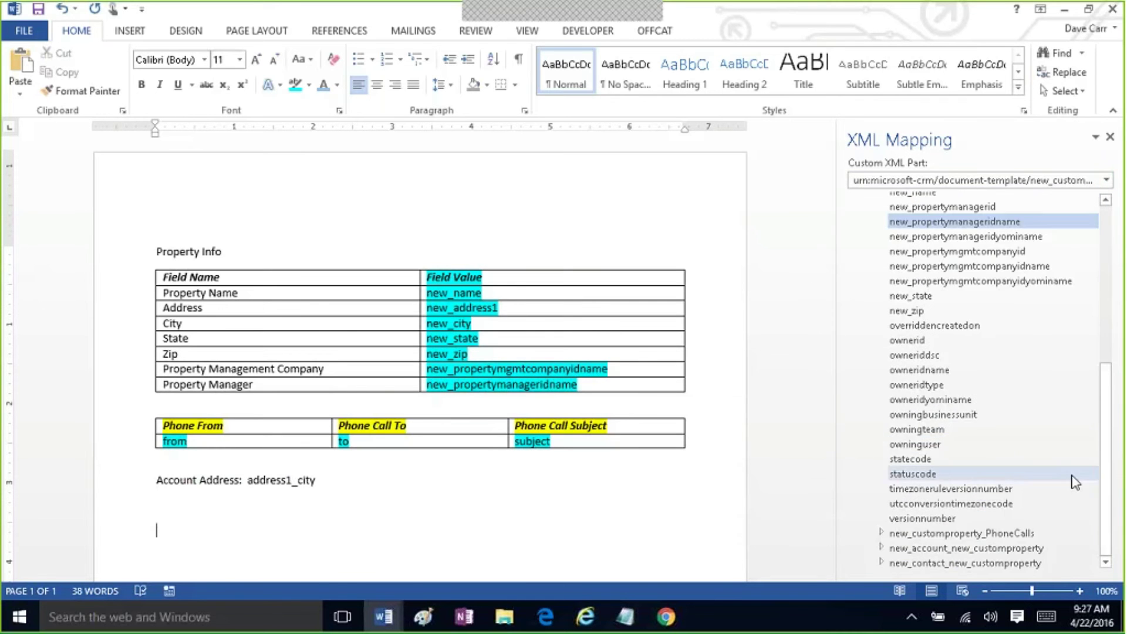
{"action": "left_click", "coordinate": [881, 563]}
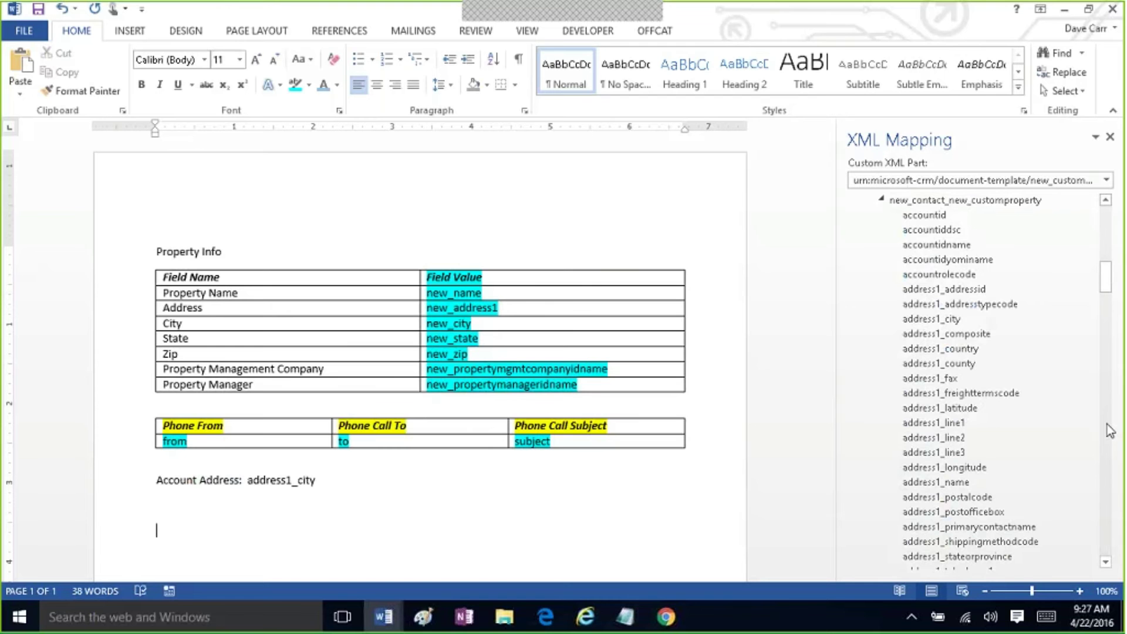
{"action": "scroll", "coordinate": [1108, 427], "scroll_direction": "down", "scroll_amount": 12}
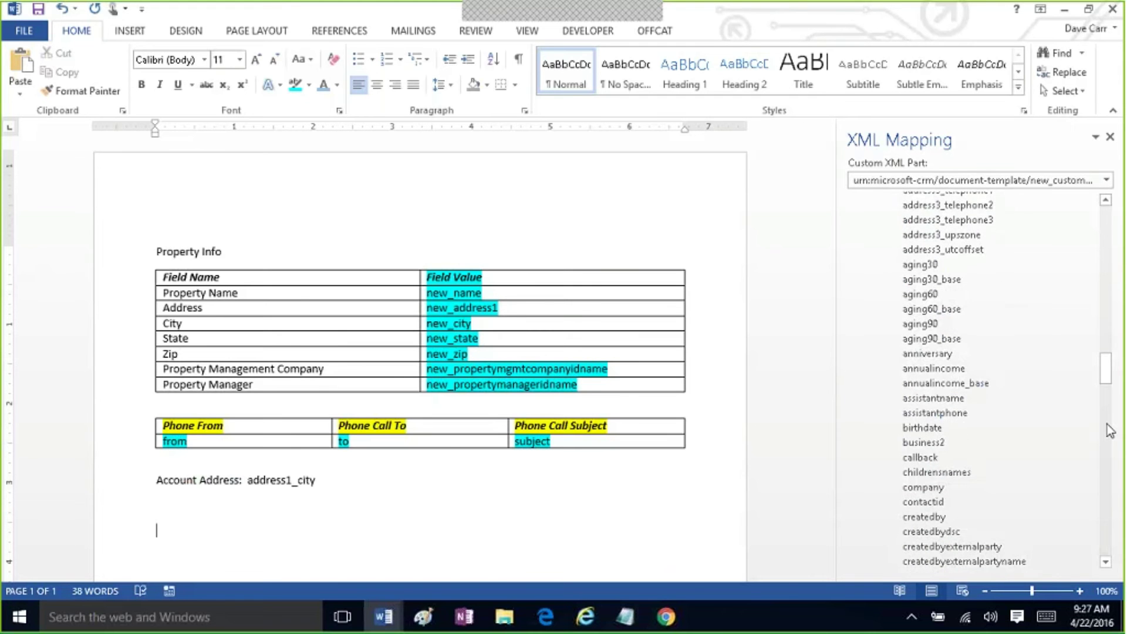
{"action": "left_click_drag", "start_coordinate": [1106, 369], "coordinate": [1106, 432]}
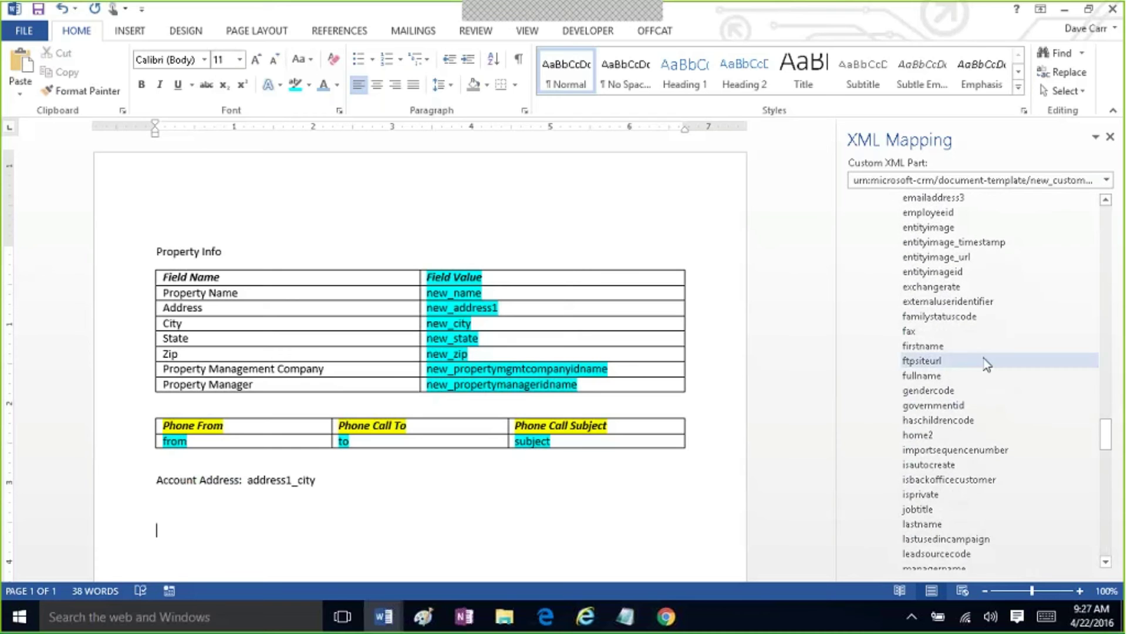
Step: Add a "Contact Name:" line below the account address and insert a content control mapped to the contact's fullname
{"action": "left_click", "coordinate": [364, 489]}
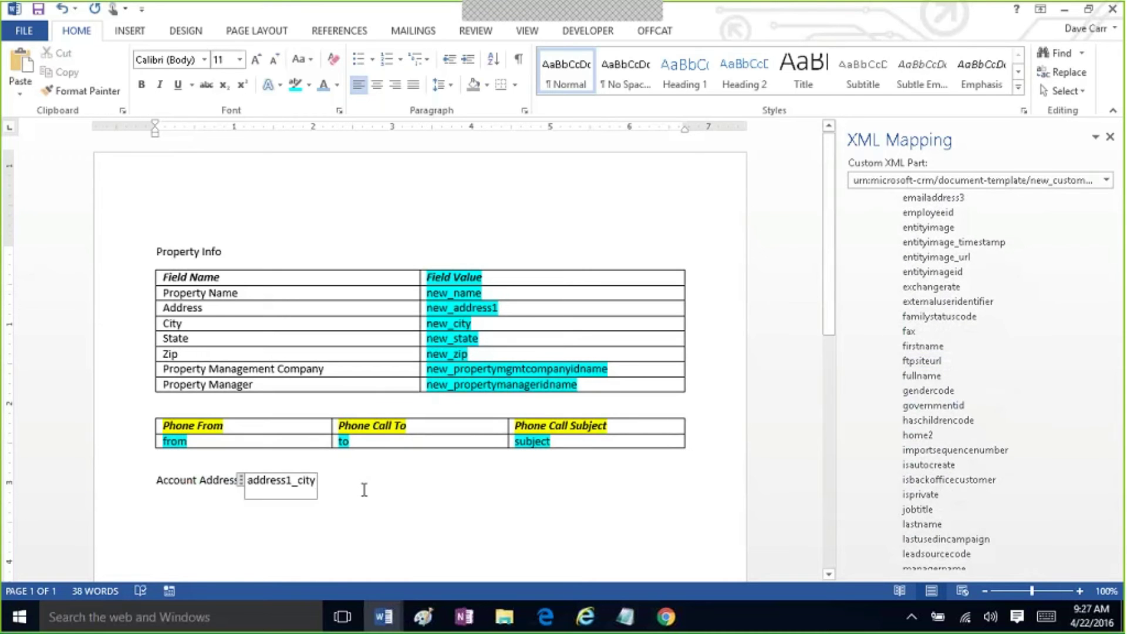
{"action": "key", "text": "Return"}
{"action": "type", "text": "Contact Name:"}
{"action": "right_click", "coordinate": [934, 378]}
{"action": "mouse_move", "coordinate": [880, 385]}
{"action": "left_click", "coordinate": [981, 410]}
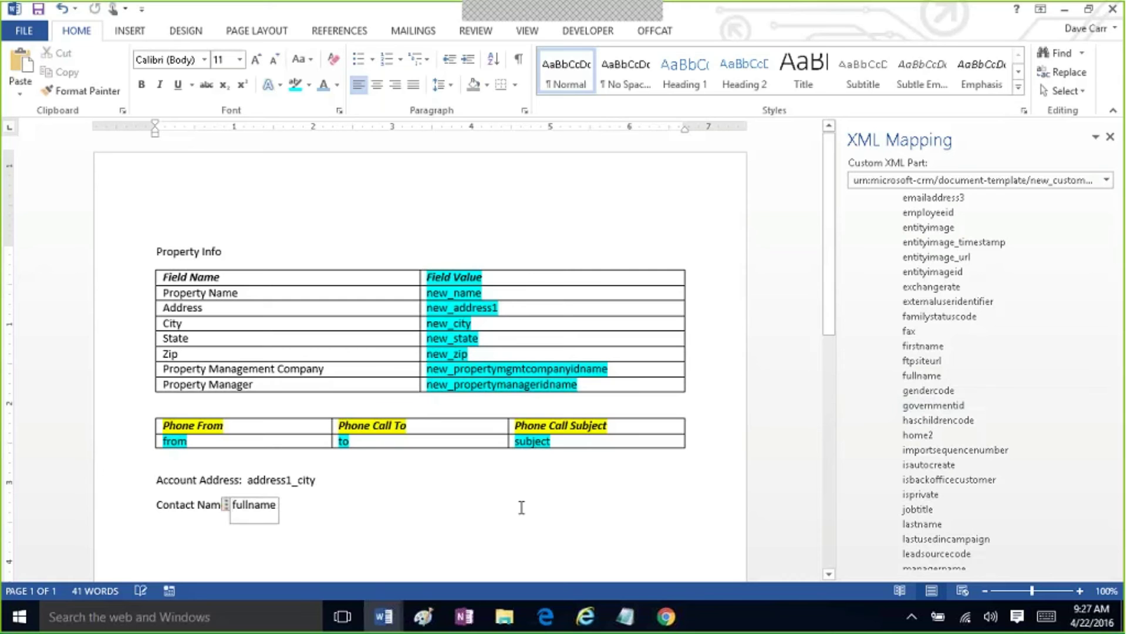
{"action": "key", "text": "End"}
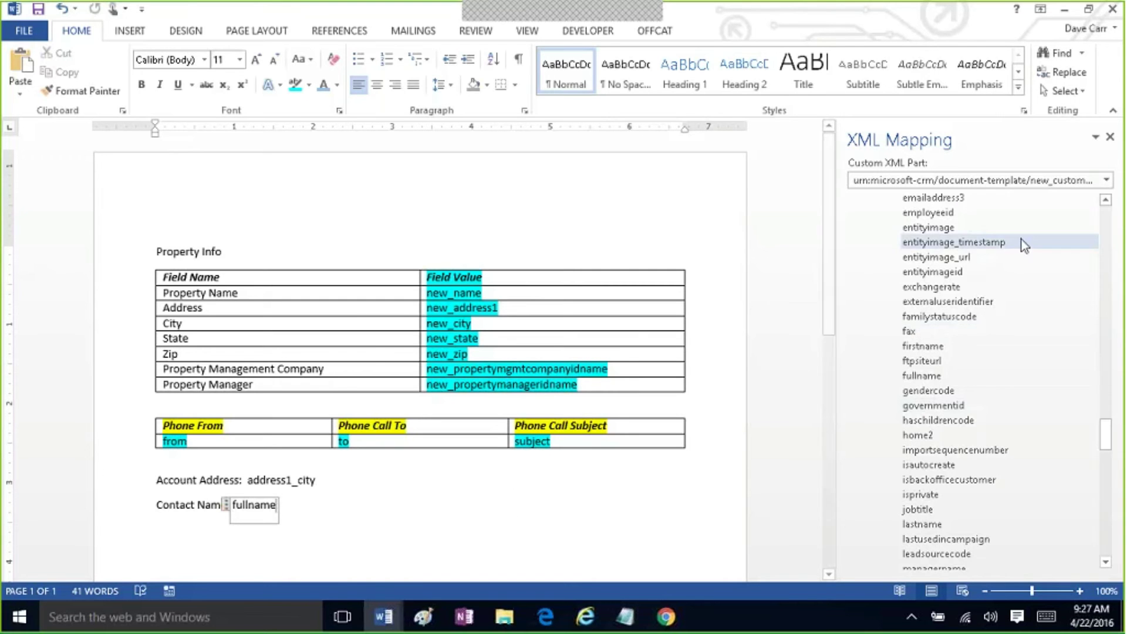
Step: Delete the address1_city content control after the Account Address label
{"action": "left_click", "coordinate": [351, 480]}
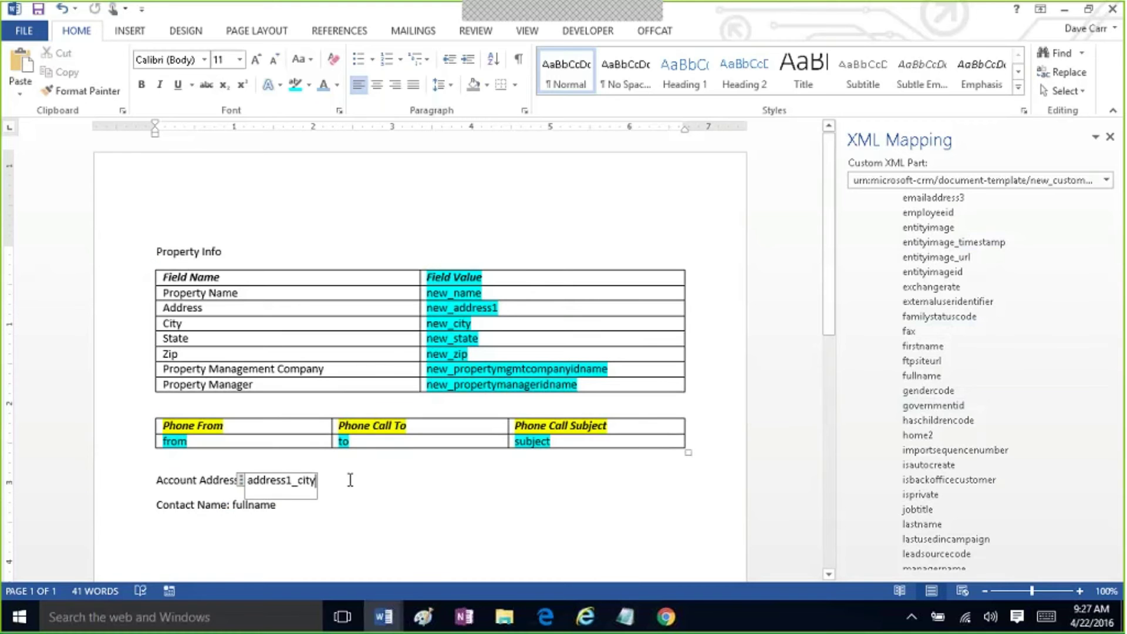
{"action": "key", "text": "Down"}
{"action": "left_click", "coordinate": [327, 481]}
{"action": "key", "text": "BackSpace"}
{"action": "key", "text": "BackSpace"}
{"action": "key", "text": "BackSpace"}
{"action": "key", "text": "BackSpace"}
{"action": "key", "text": "BackSpace"}
{"action": "key", "text": "BackSpace"}
{"action": "key", "text": "BackSpace"}
{"action": "key", "text": "BackSpace"}
{"action": "key", "text": "BackSpace"}
{"action": "key", "text": "BackSpace"}
{"action": "key", "text": "BackSpace"}
{"action": "key", "text": "BackSpace"}
{"action": "key", "text": "BackSpace"}
{"action": "key", "text": "BackSpace"}
{"action": "key", "text": "BackSpace"}
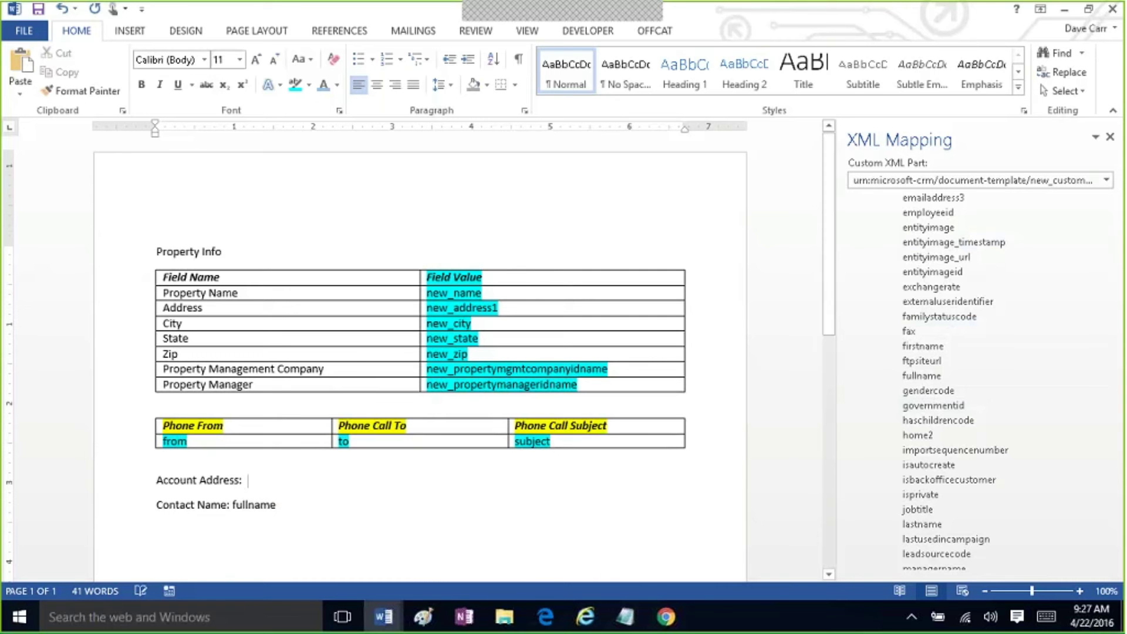
Step: Insert a content control mapped to address1_composite from new_account_new_customproperty after the Account Address label
{"action": "left_click", "coordinate": [1107, 300]}
{"action": "left_click_drag", "start_coordinate": [1104, 295], "coordinate": [1104, 234]}
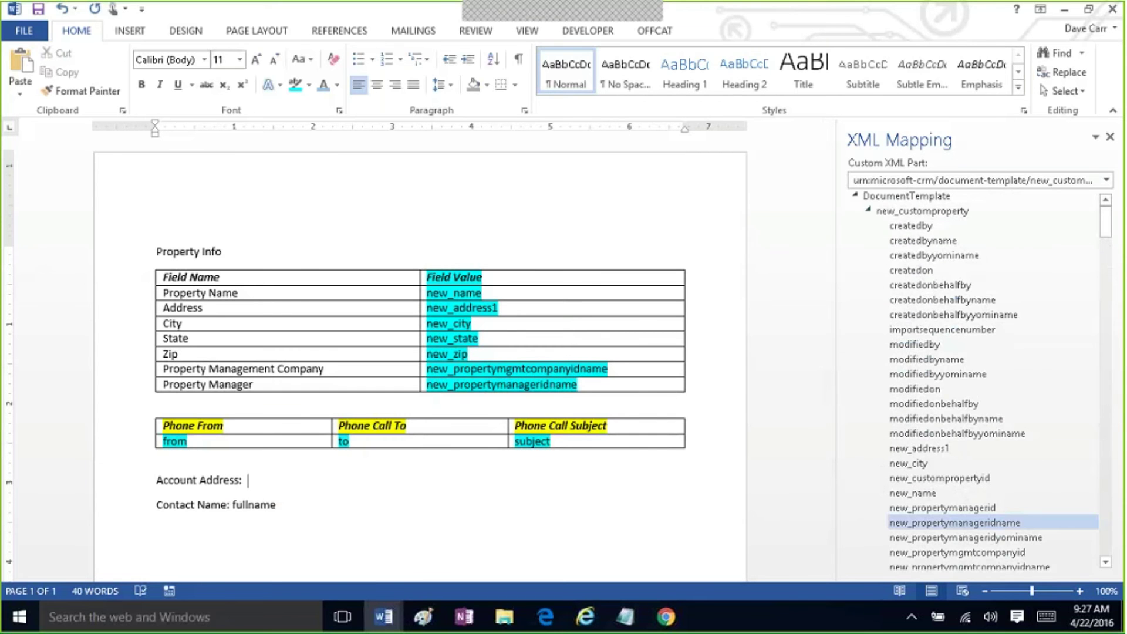
{"action": "left_click", "coordinate": [870, 212]}
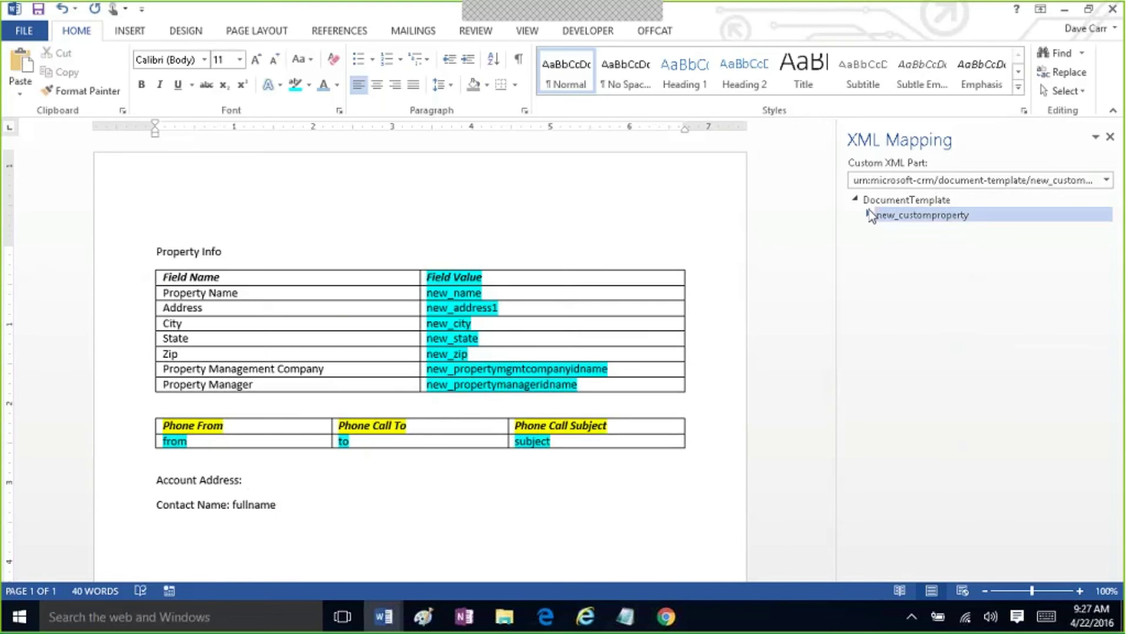
{"action": "left_click", "coordinate": [870, 215]}
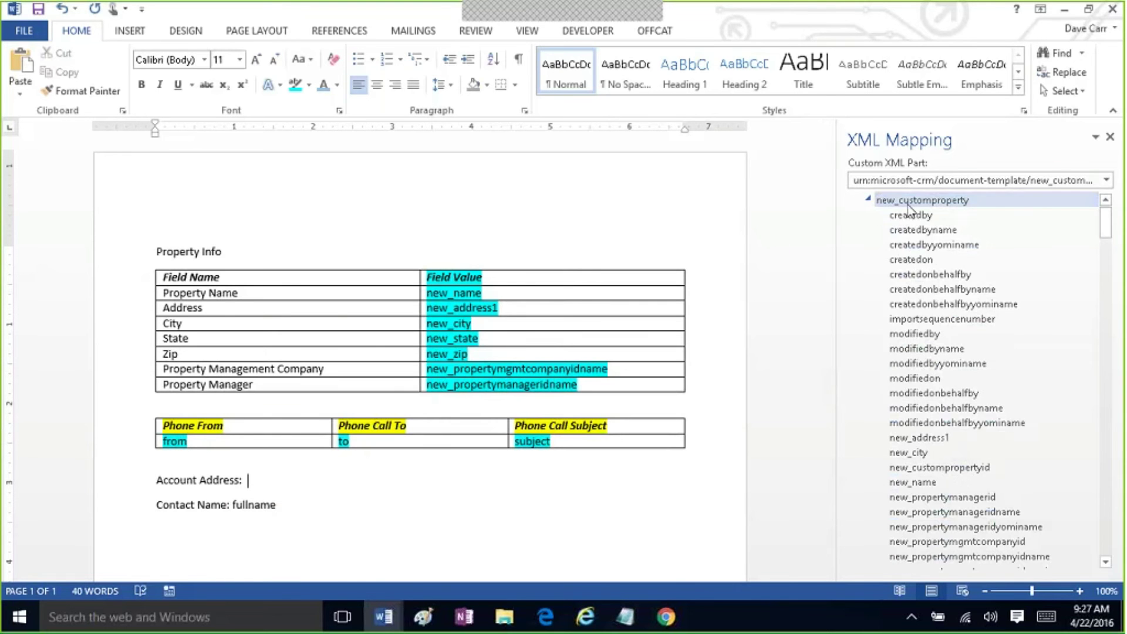
{"action": "left_click_drag", "start_coordinate": [1109, 217], "coordinate": [1099, 252]}
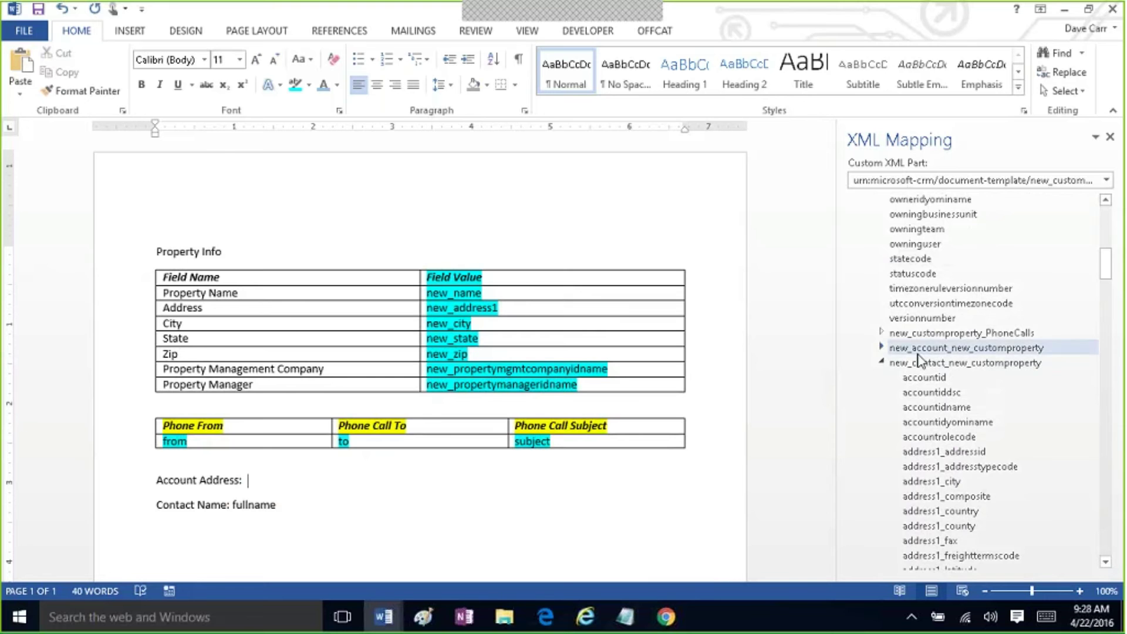
{"action": "left_click", "coordinate": [882, 360]}
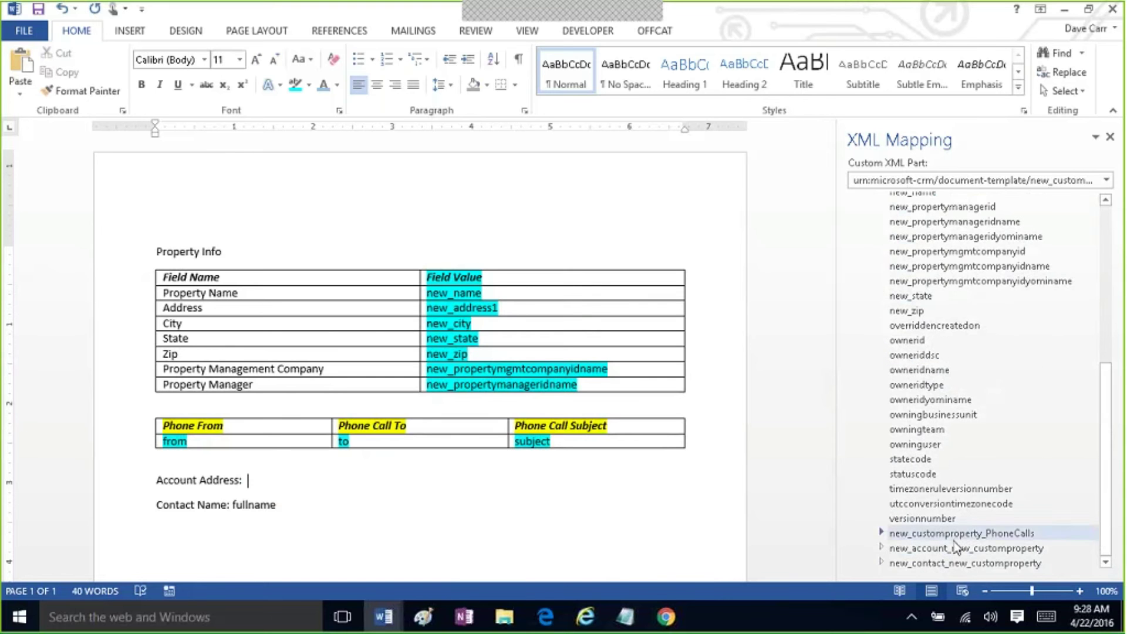
{"action": "left_click", "coordinate": [881, 547]}
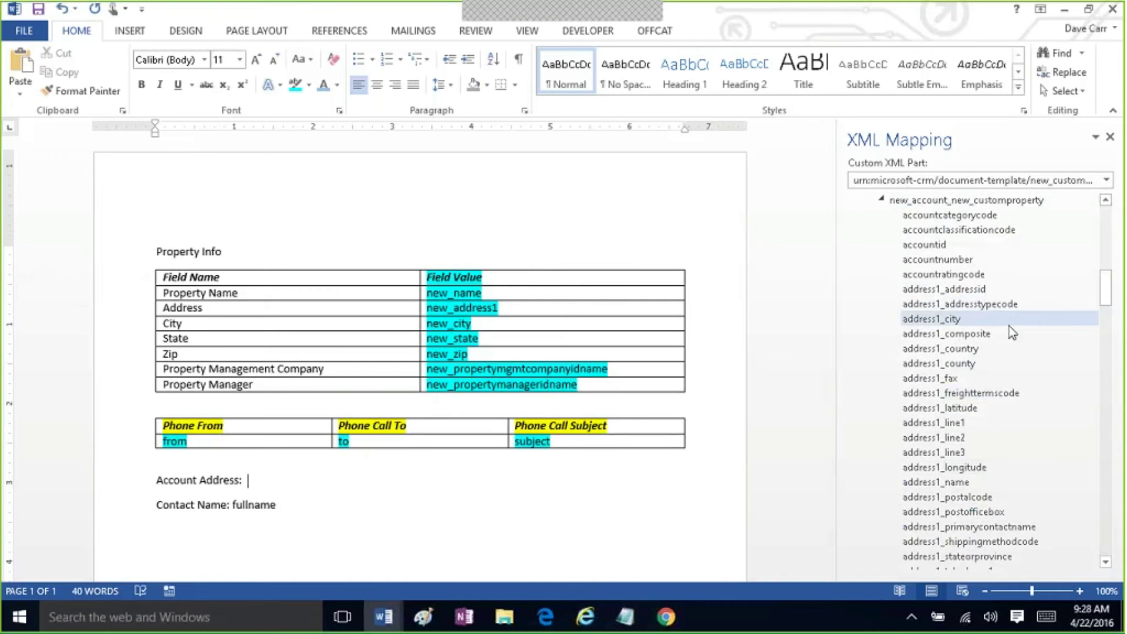
{"action": "right_click", "coordinate": [1000, 331]}
{"action": "mouse_move", "coordinate": [975, 340]}
{"action": "left_click", "coordinate": [1016, 360]}
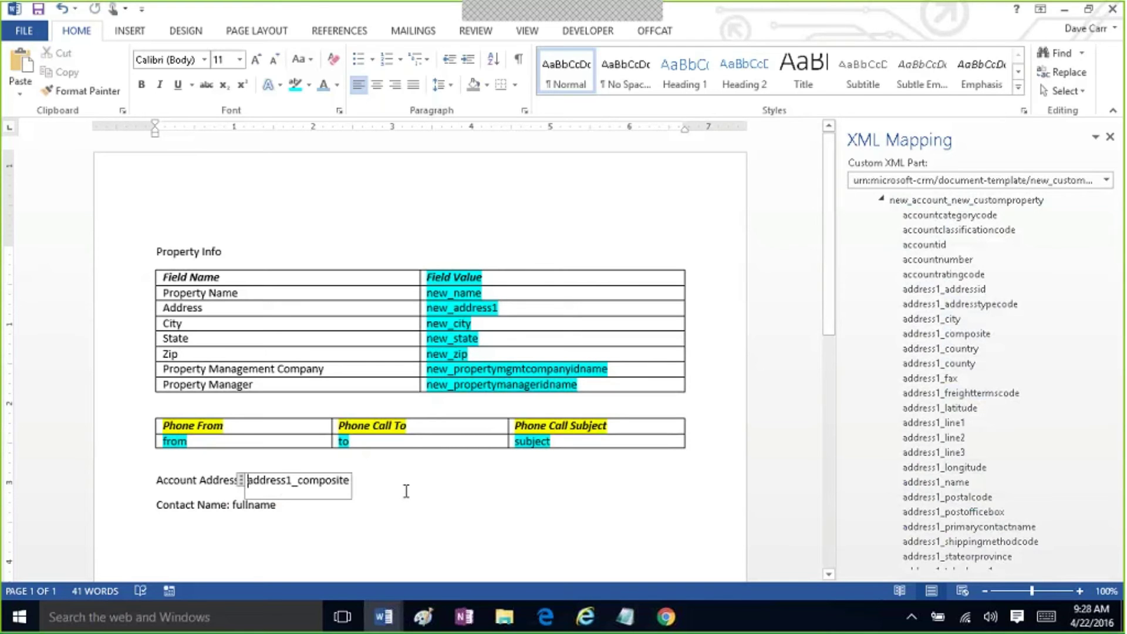
{"action": "left_click", "coordinate": [288, 525]}
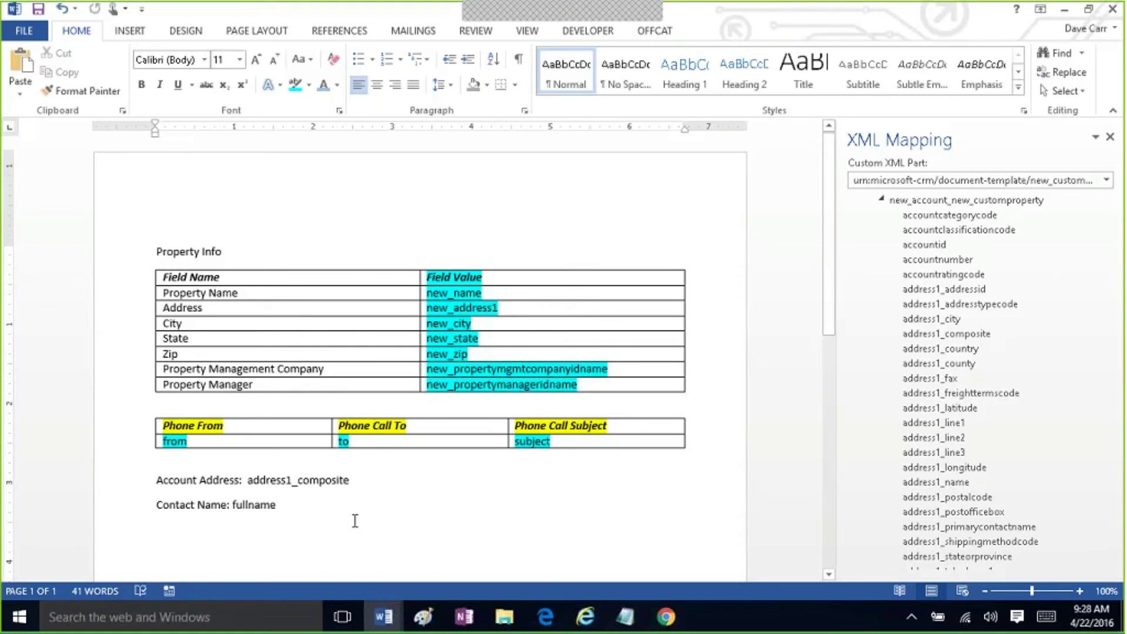
Step: Collapse the new_account_new_customproperty node and save a copy of the template in Downloads as Property Profile
{"action": "left_click", "coordinate": [881, 201]}
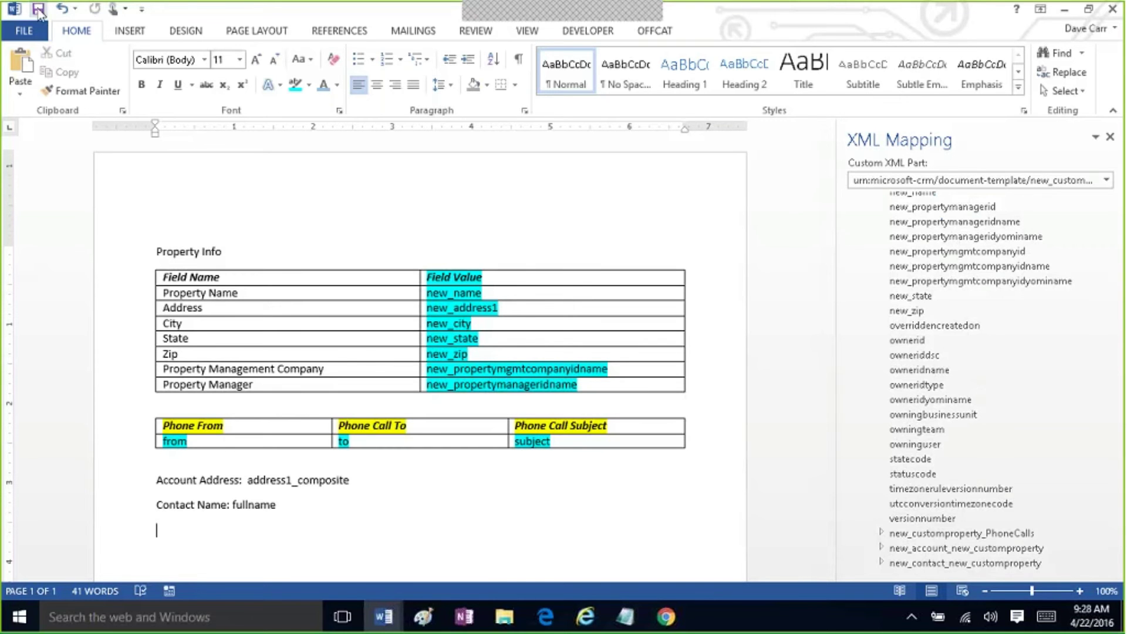
{"action": "left_click", "coordinate": [24, 32]}
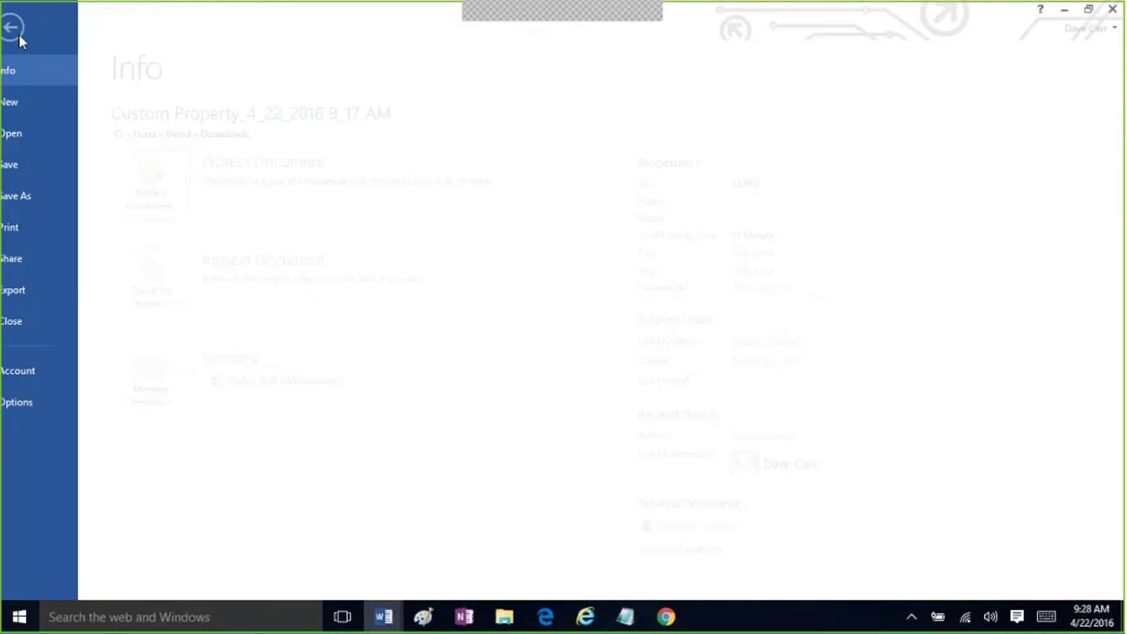
{"action": "left_click", "coordinate": [65, 197]}
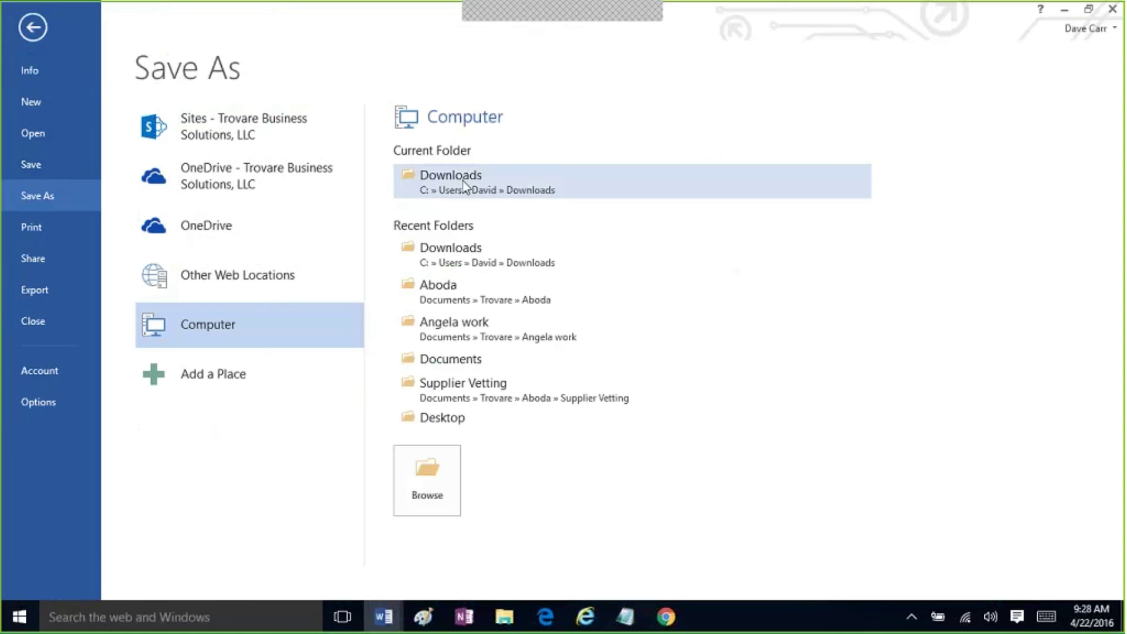
{"action": "left_click", "coordinate": [521, 177]}
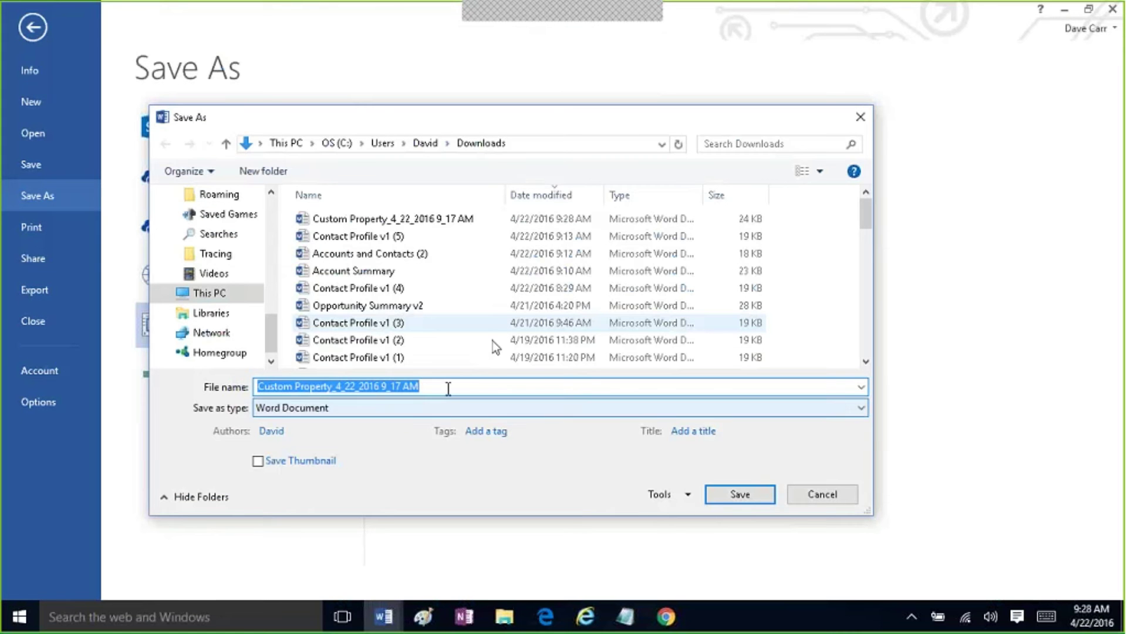
{"action": "left_click_drag", "start_coordinate": [420, 386], "coordinate": [327, 387]}
{"action": "left_click", "coordinate": [253, 387], "text": "shift"}
{"action": "type", "text": "Pro"}
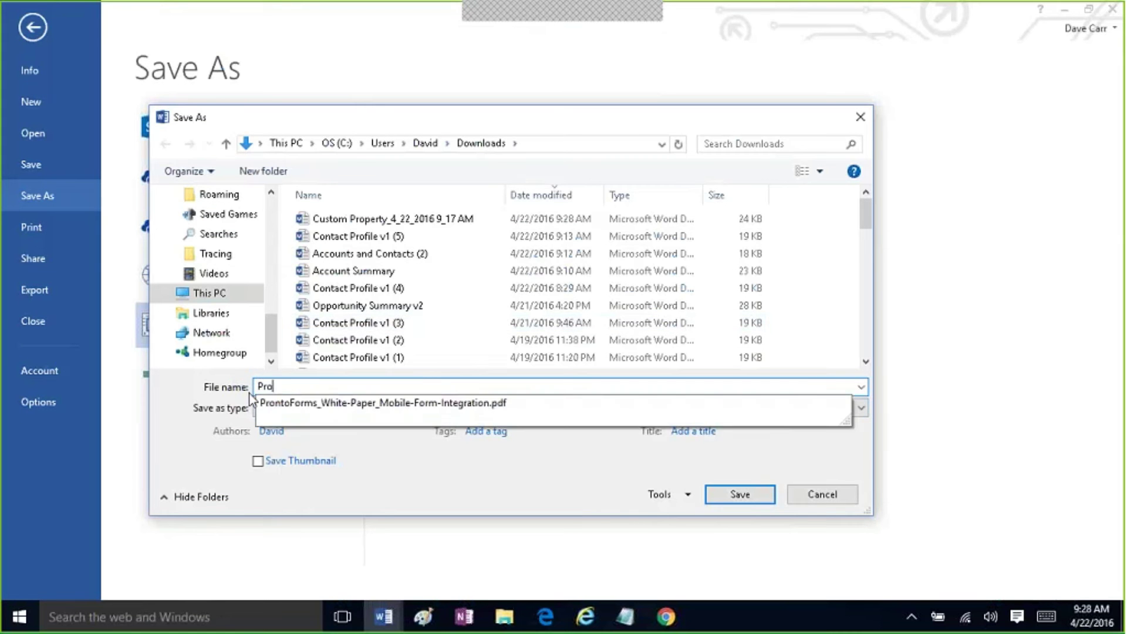
{"action": "type", "text": "perty Or"}
{"action": "key", "text": "BackSpace"}
{"action": "key", "text": "BackSpace"}
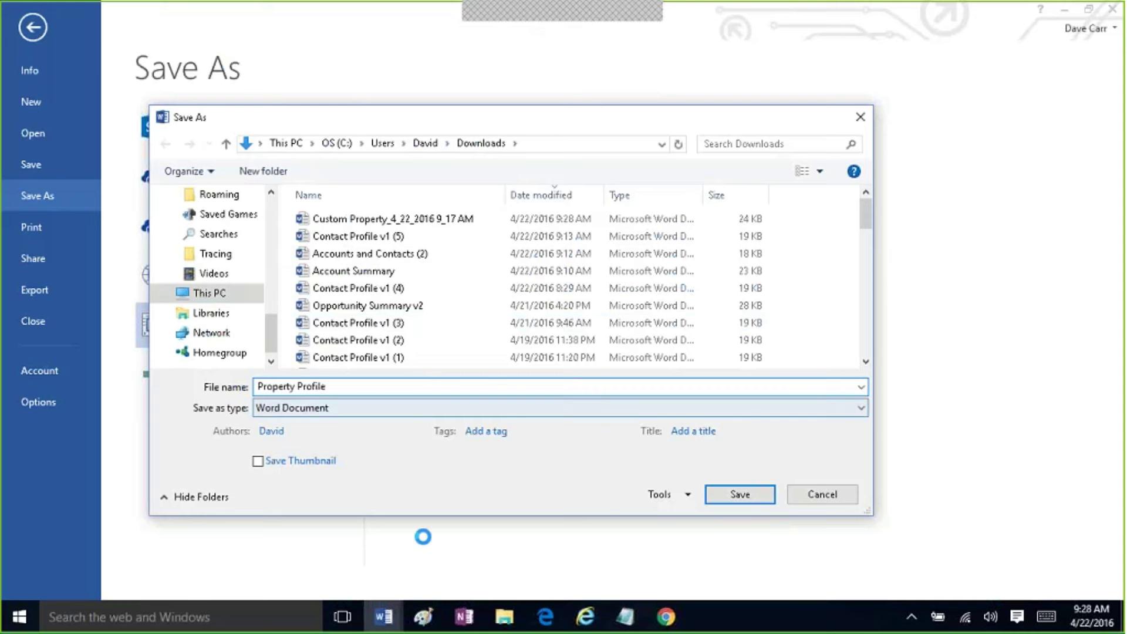
{"action": "left_click", "coordinate": [718, 494]}
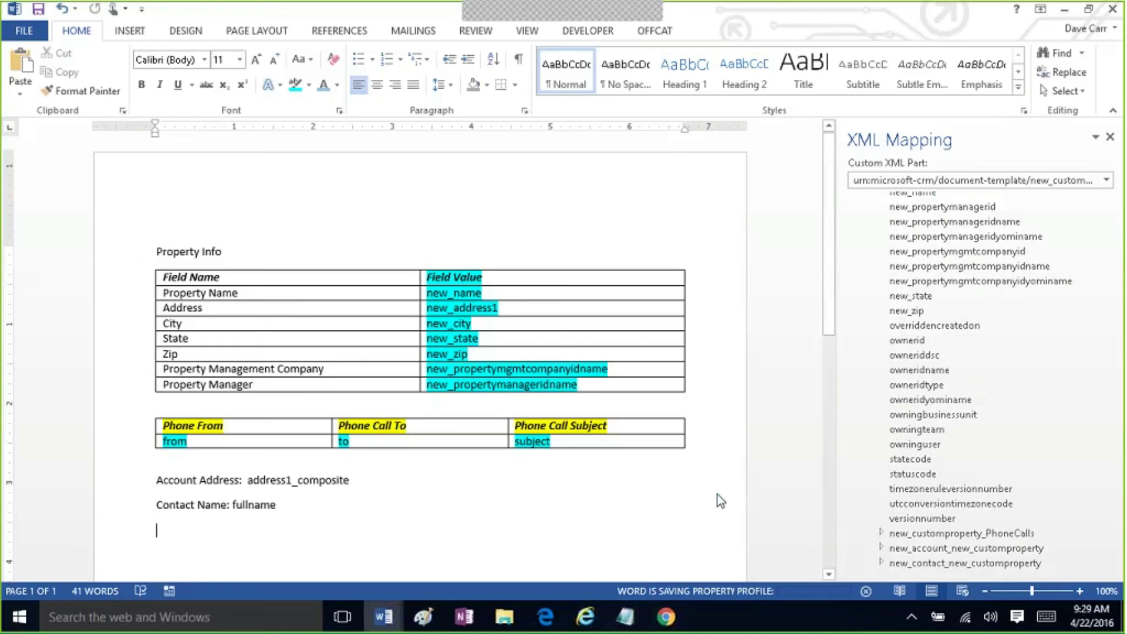
Step: Minimize the Word documents and switch to the Document Templates list of Dynamics CRM in Edge
{"action": "left_click", "coordinate": [1066, 8]}
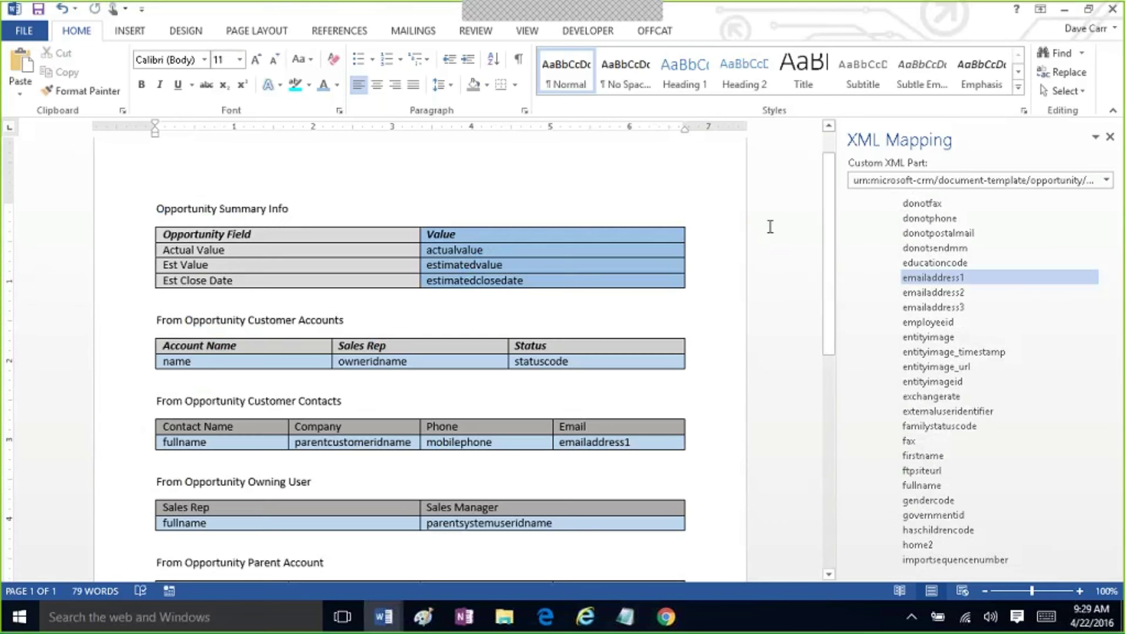
{"action": "left_click", "coordinate": [1064, 10]}
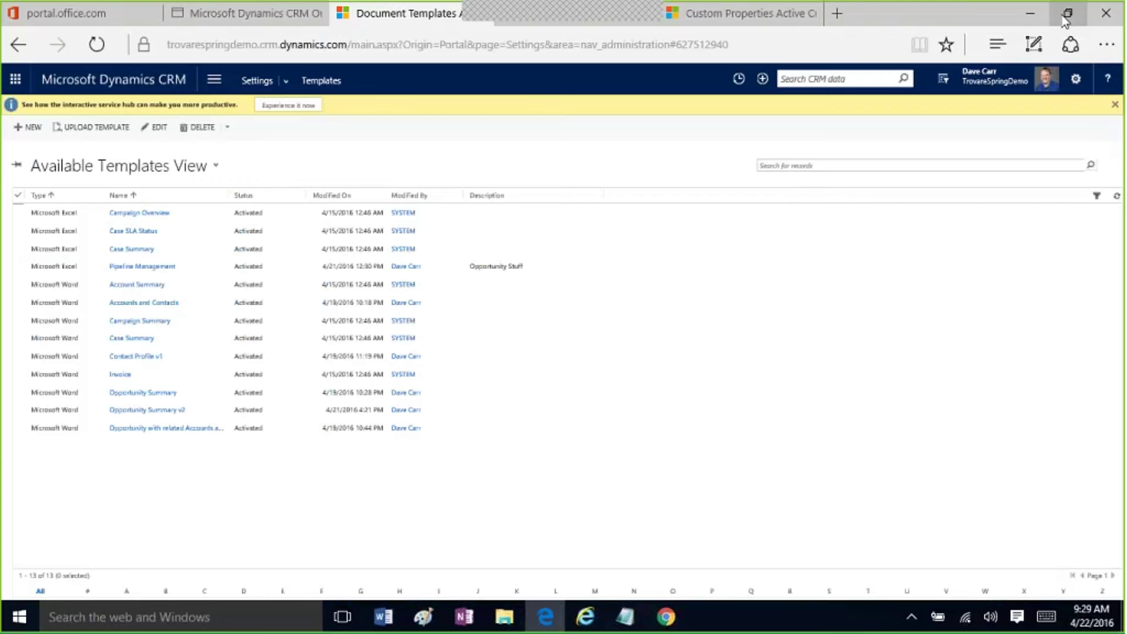
{"action": "left_click", "coordinate": [545, 616]}
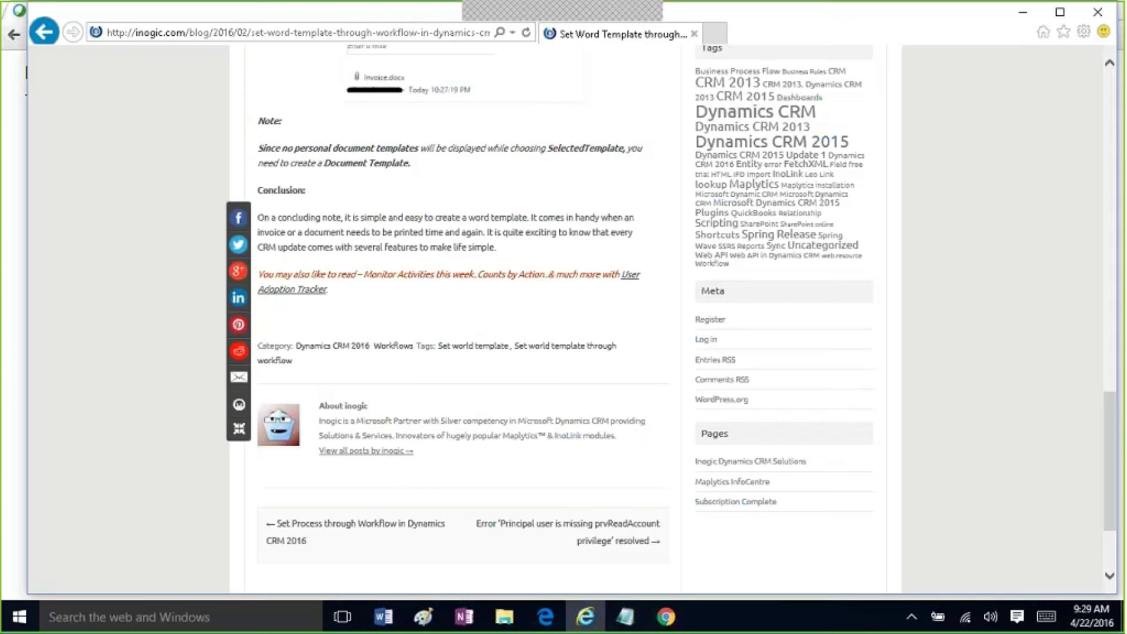
{"action": "left_click", "coordinate": [545, 616]}
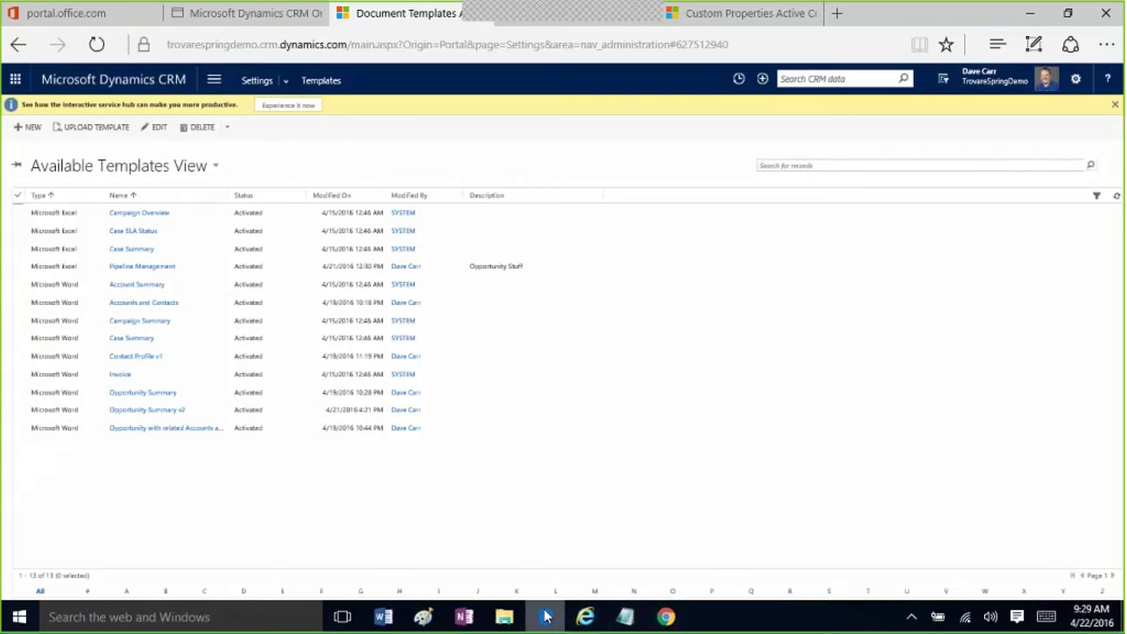
Step: Try to upload the Property Profile document from Downloads as a new template
{"action": "left_click", "coordinate": [91, 134]}
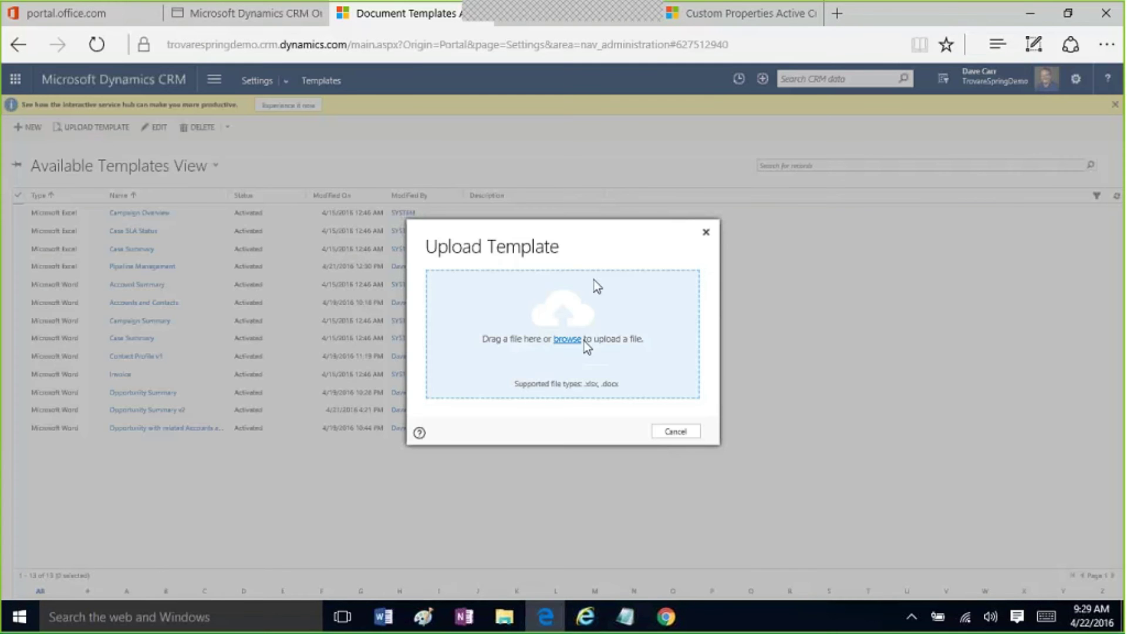
{"action": "left_click", "coordinate": [569, 340]}
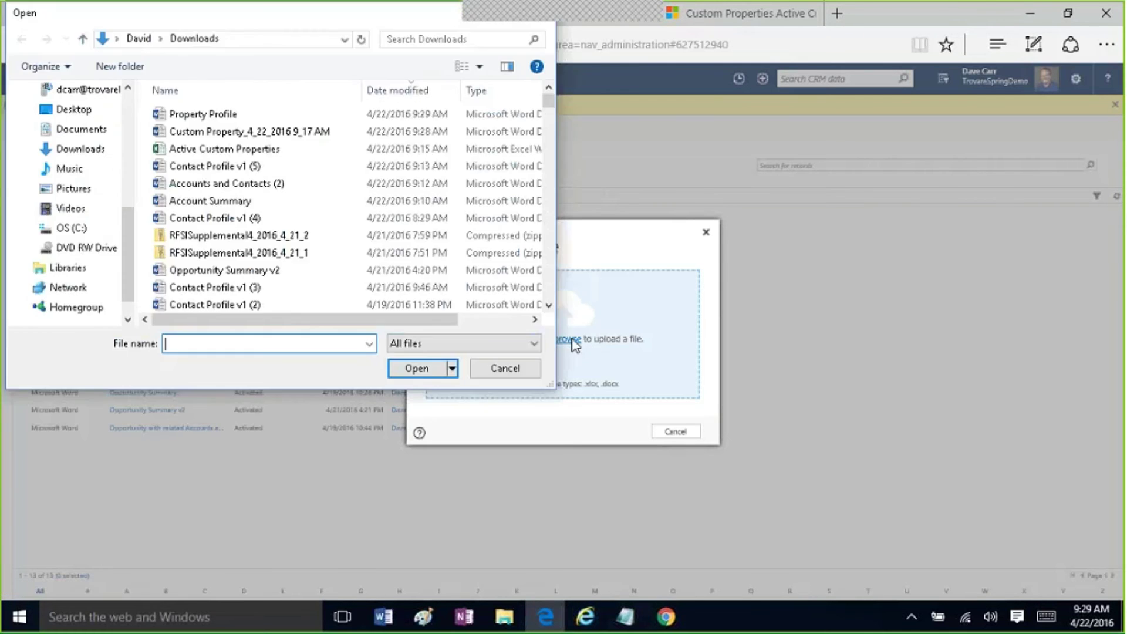
{"action": "left_click", "coordinate": [305, 115]}
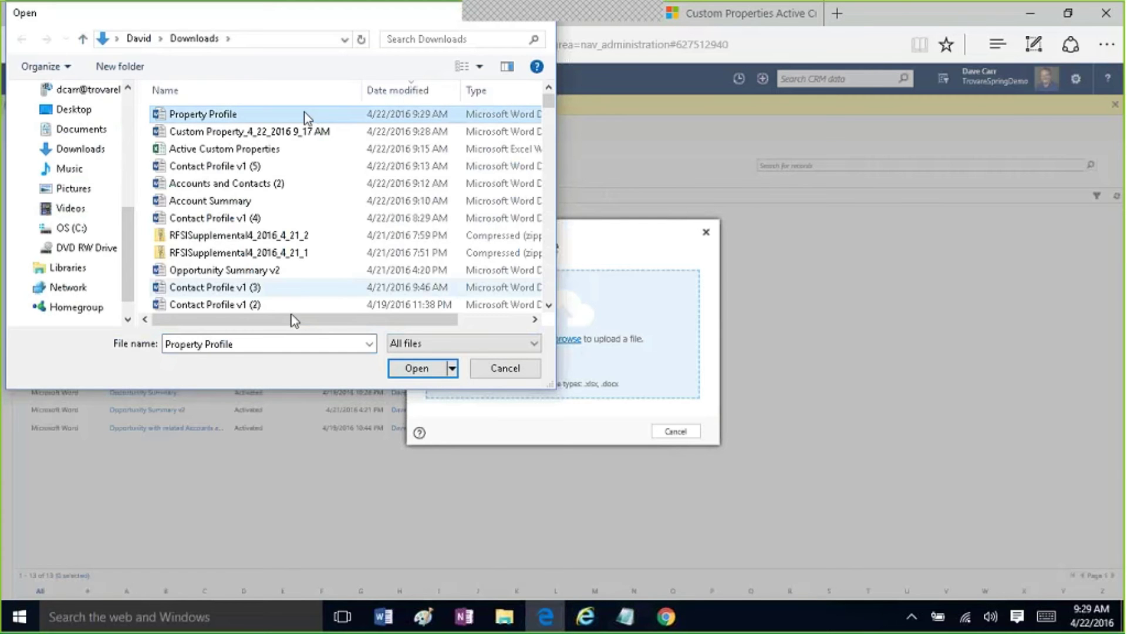
{"action": "left_click", "coordinate": [416, 368]}
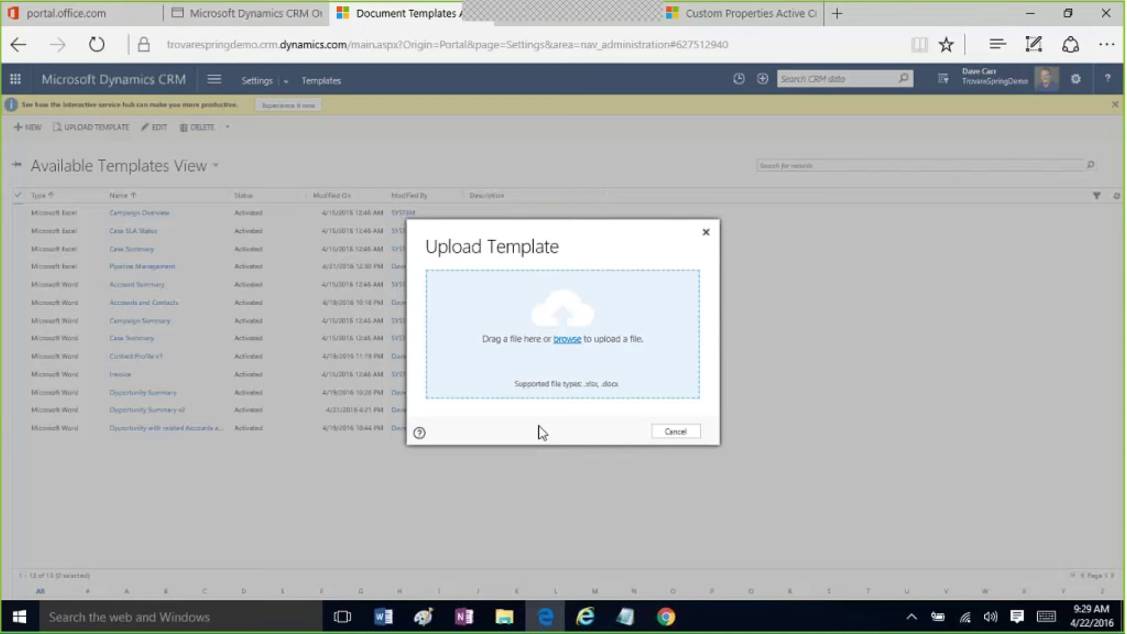
{"action": "left_click", "coordinate": [565, 345]}
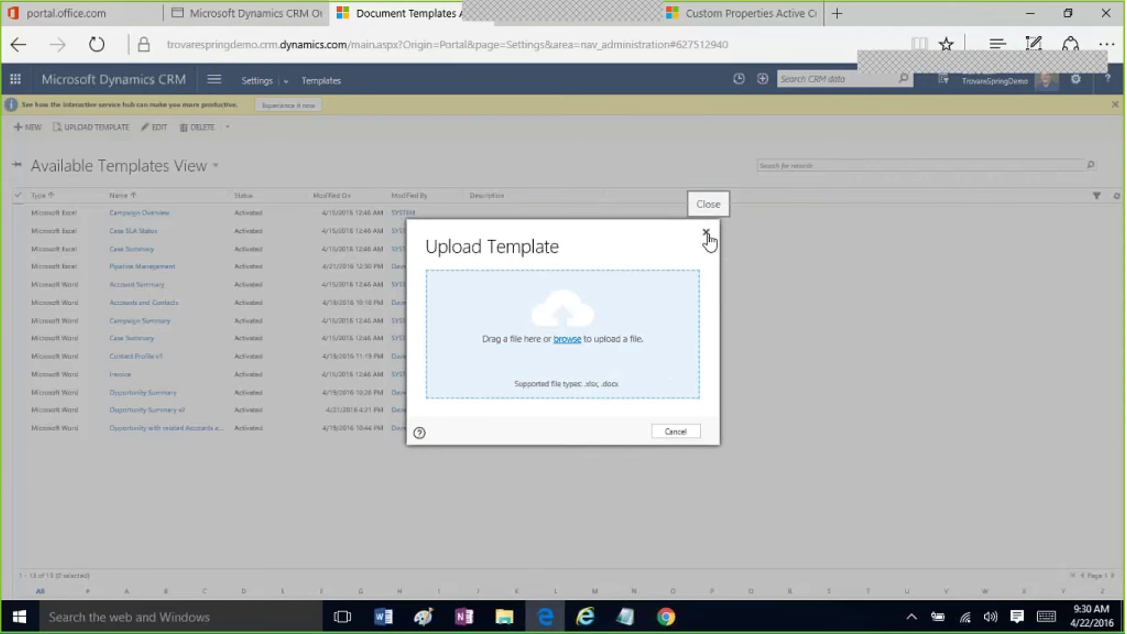
Step: Close the browser tab with the template upload, view the error report data and close both error windows
{"action": "key", "text": "ctrl+w"}
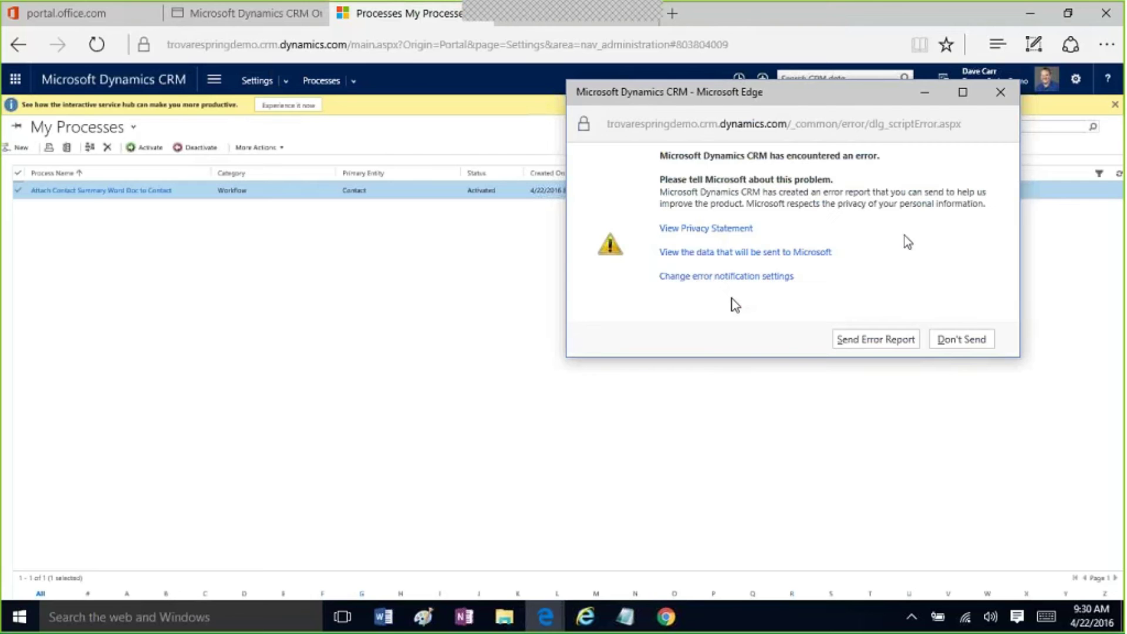
{"action": "left_click", "coordinate": [816, 254]}
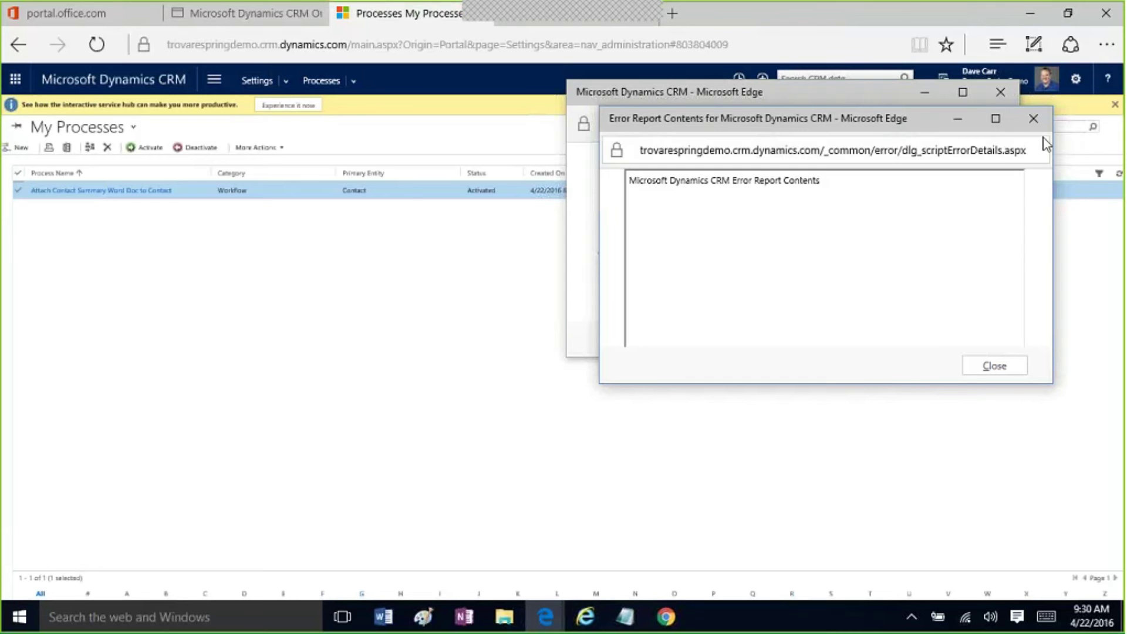
{"action": "left_click", "coordinate": [1033, 118]}
{"action": "left_click", "coordinate": [1001, 97]}
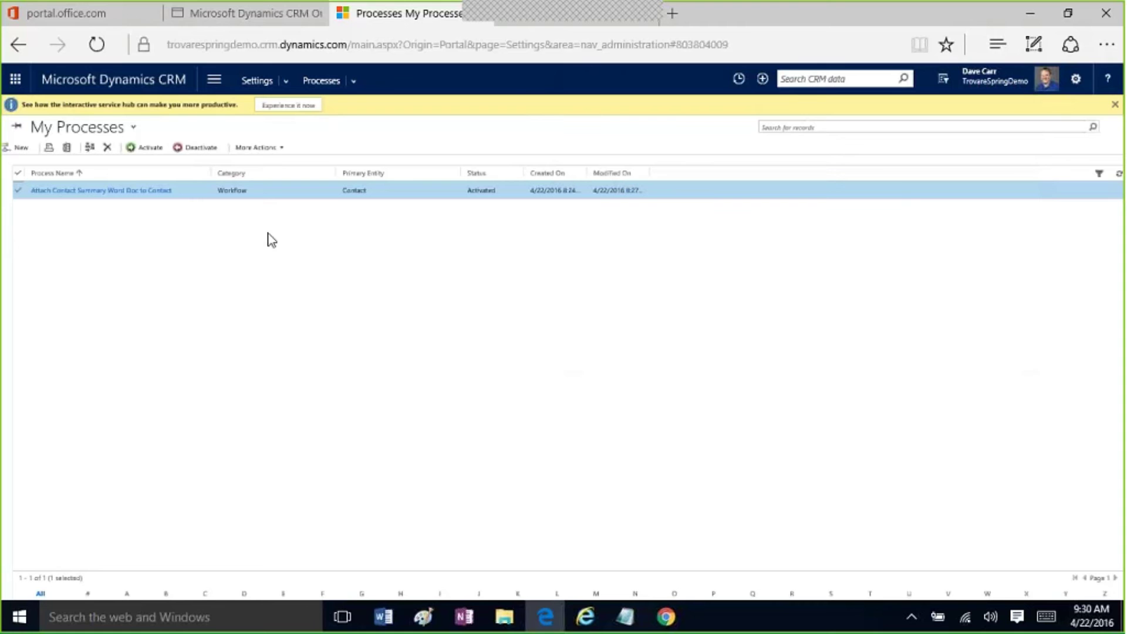
Step: Open the Document Templates list from the Templates area of Settings and select the Pipeline Management template
{"action": "left_click", "coordinate": [288, 87]}
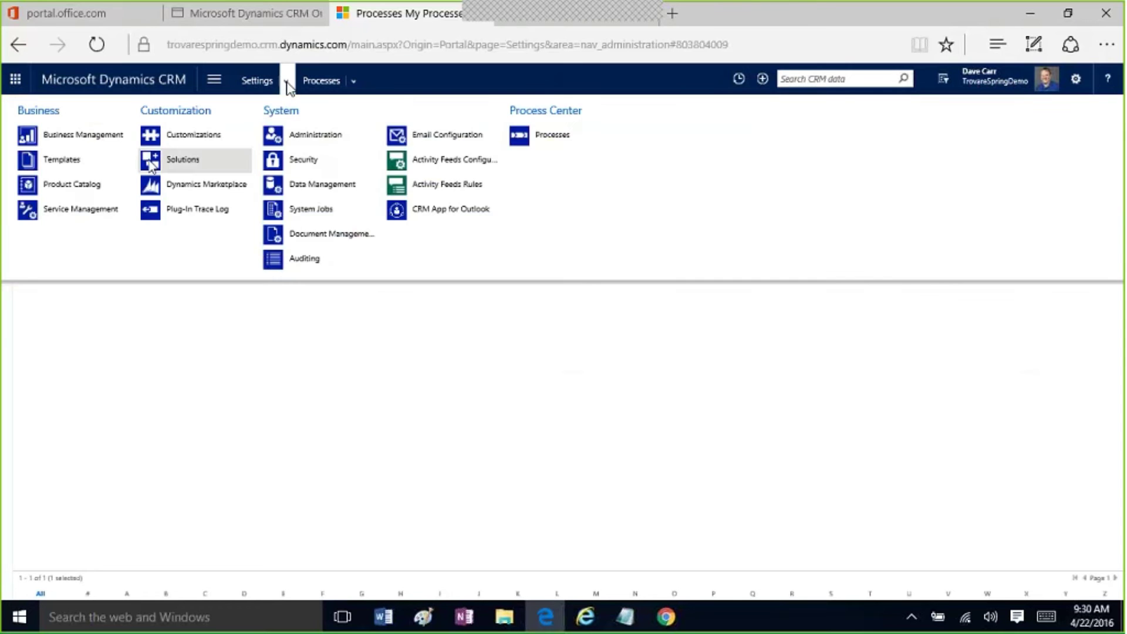
{"action": "left_click", "coordinate": [547, 138]}
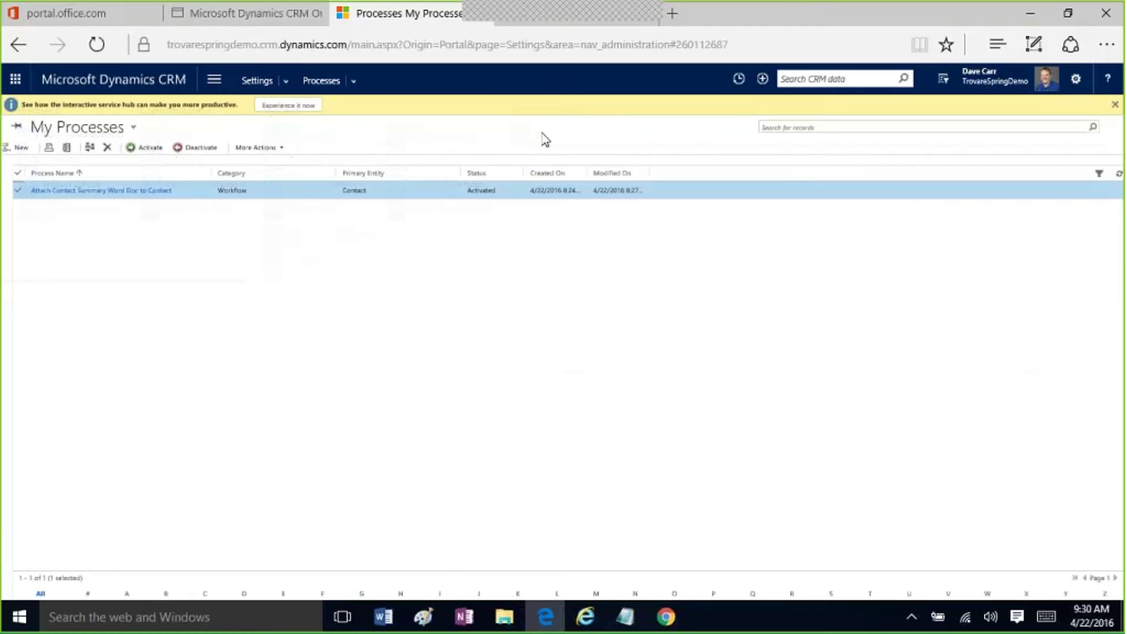
{"action": "left_click", "coordinate": [285, 81]}
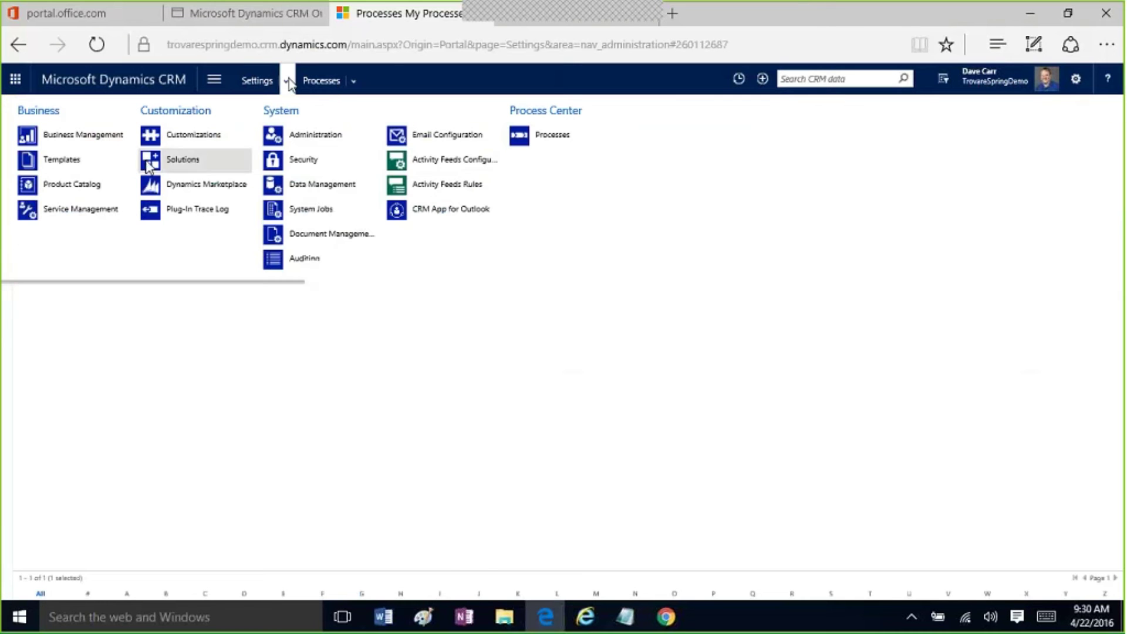
{"action": "left_click", "coordinate": [89, 170]}
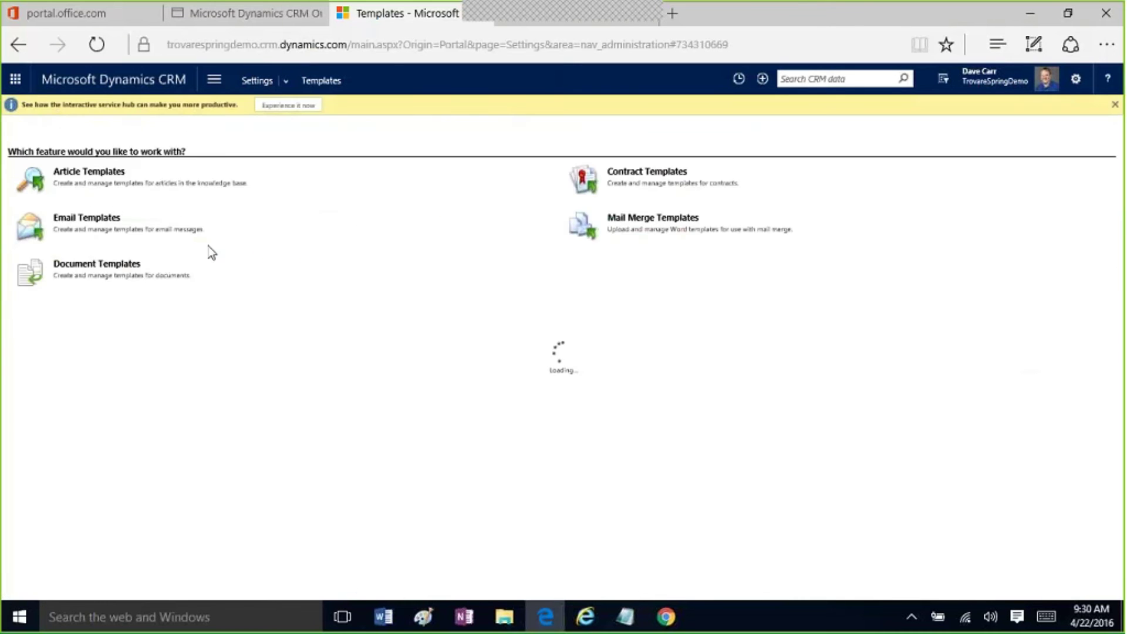
{"action": "left_click", "coordinate": [160, 260]}
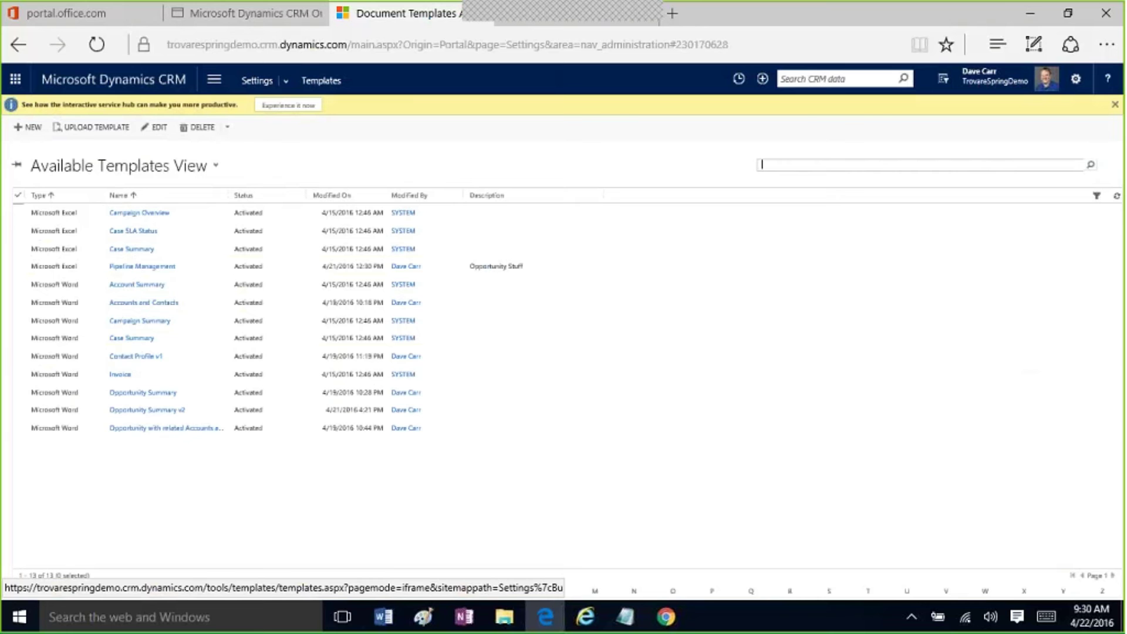
{"action": "left_click", "coordinate": [194, 358]}
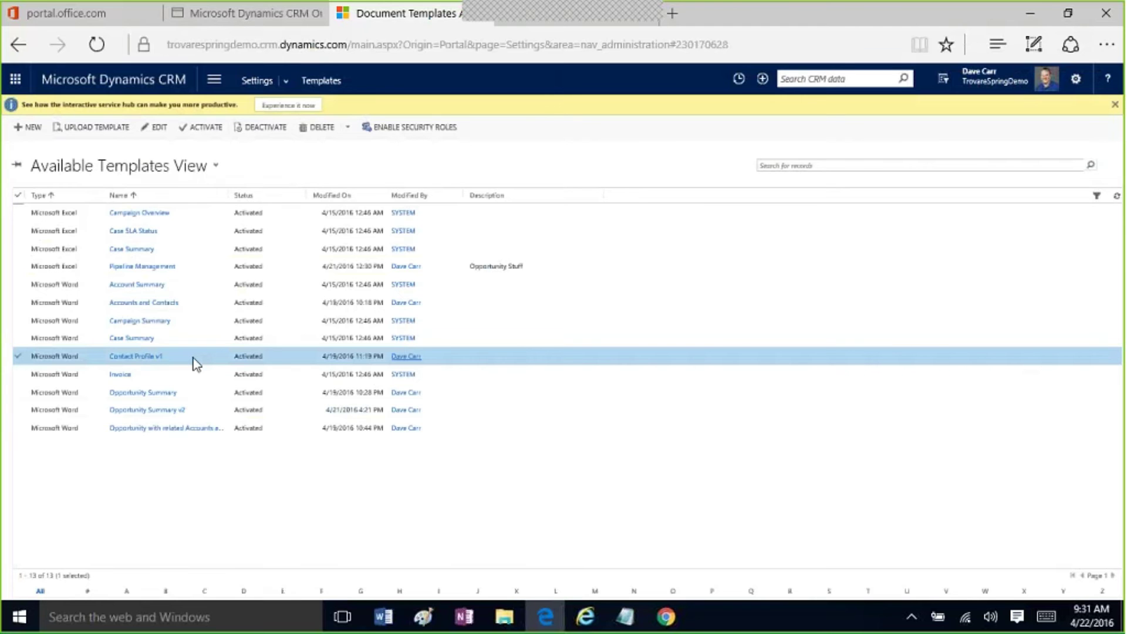
{"action": "left_click", "coordinate": [219, 270]}
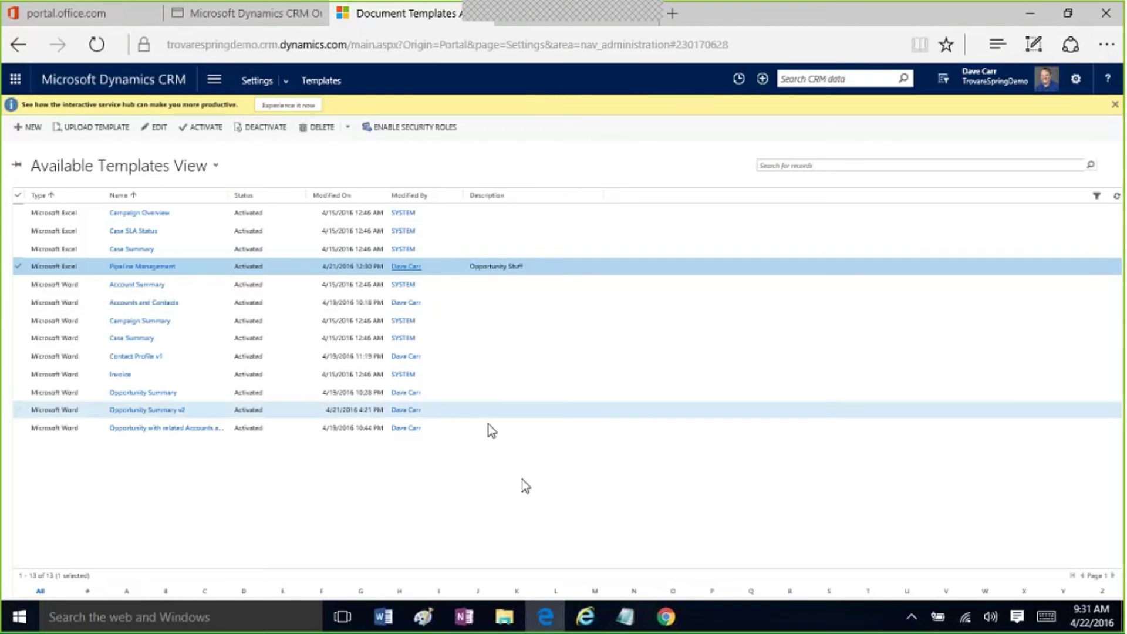
Step: Start a template upload and select the file Contact Profile v1 (5) in Downloads
{"action": "left_click", "coordinate": [106, 125]}
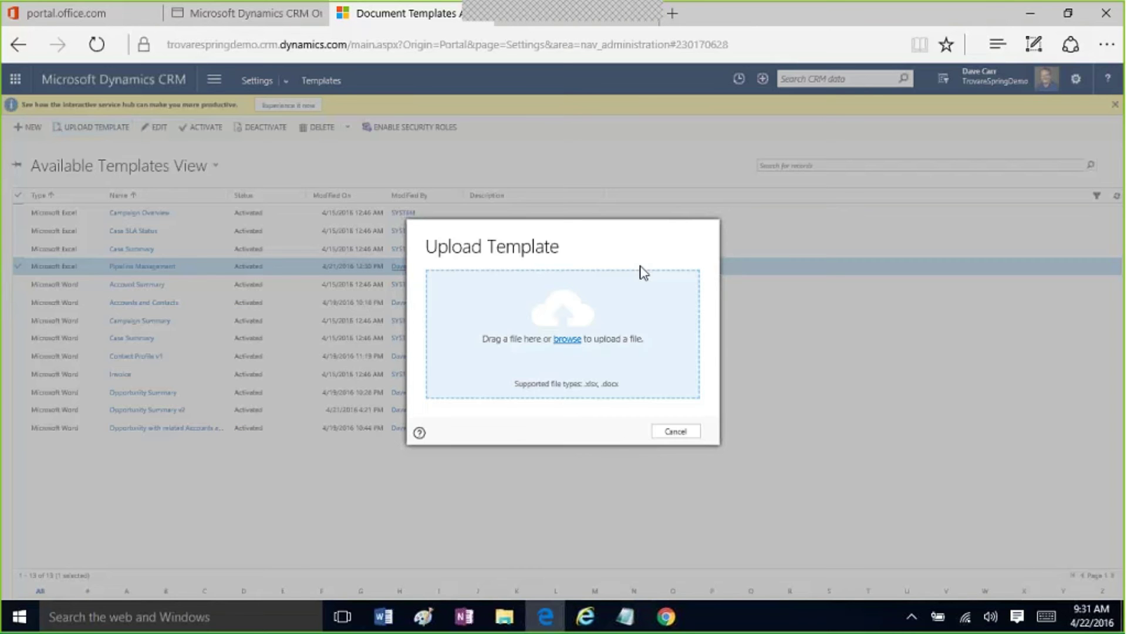
{"action": "left_click", "coordinate": [568, 341]}
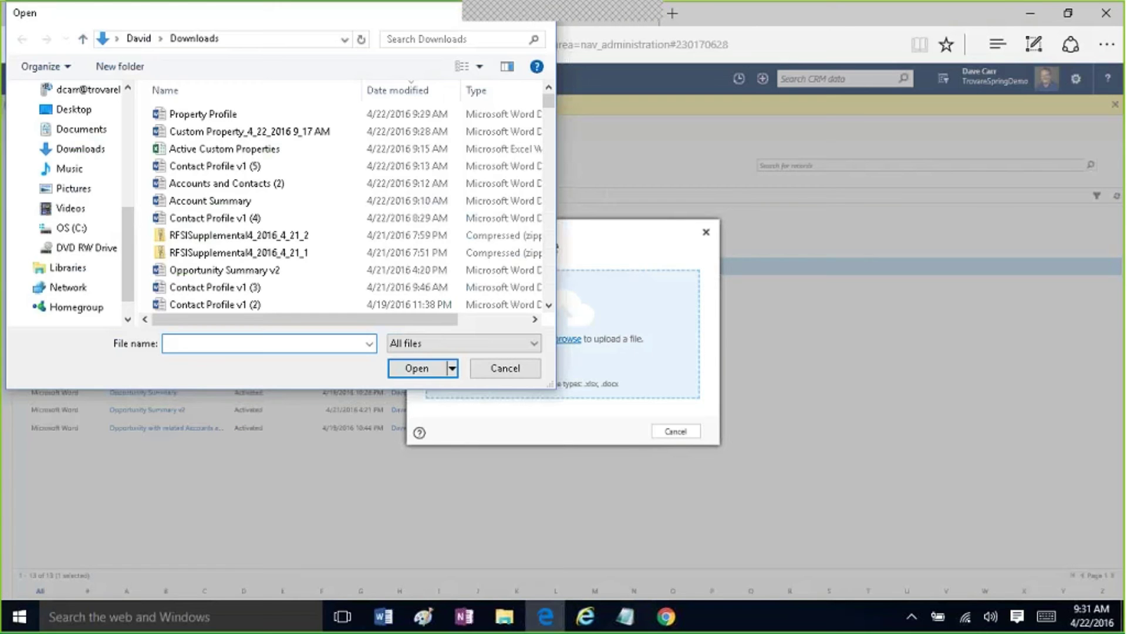
{"action": "left_click", "coordinate": [303, 165]}
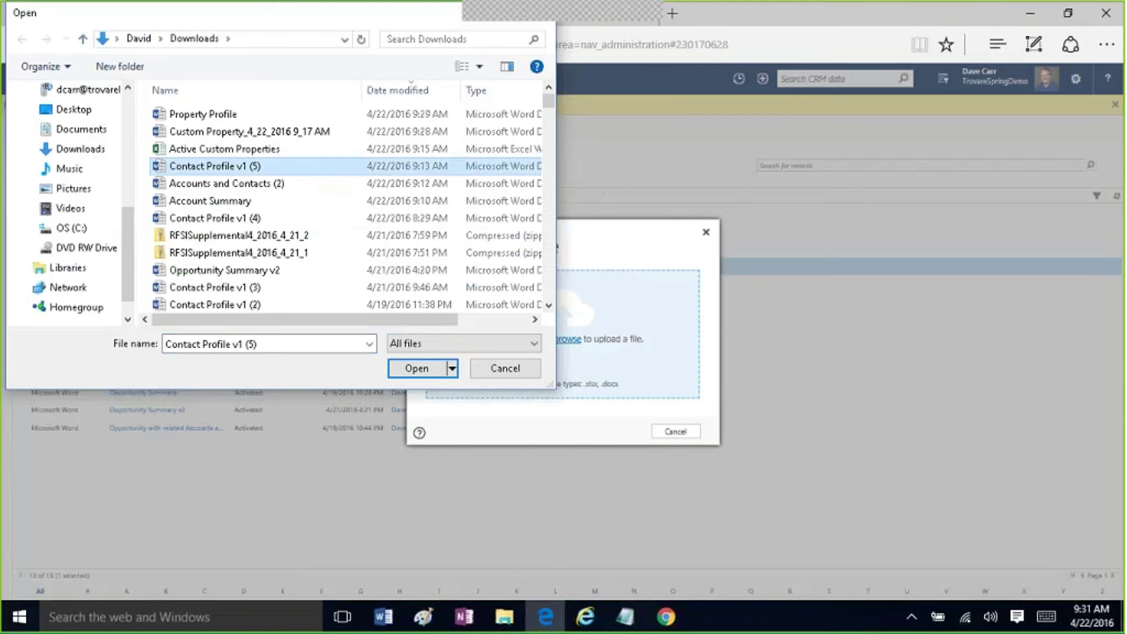
Step: Try to open the file under the changed name Contact Profile v2
{"action": "left_click", "coordinate": [277, 344]}
{"action": "left_click", "coordinate": [276, 346]}
{"action": "key", "text": "BackSpace"}
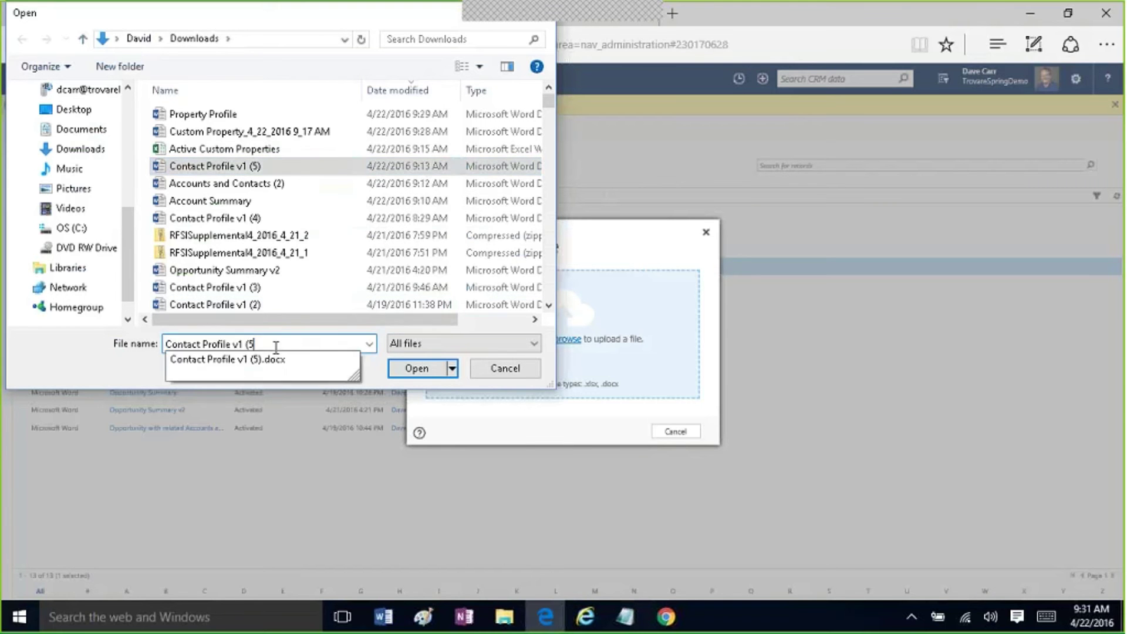
{"action": "key", "text": "BackSpace"}
{"action": "key", "text": "BackSpace"}
{"action": "key", "text": "BackSpace"}
{"action": "key", "text": "BackSpace"}
{"action": "type", "text": "2"}
{"action": "left_click", "coordinate": [413, 369]}
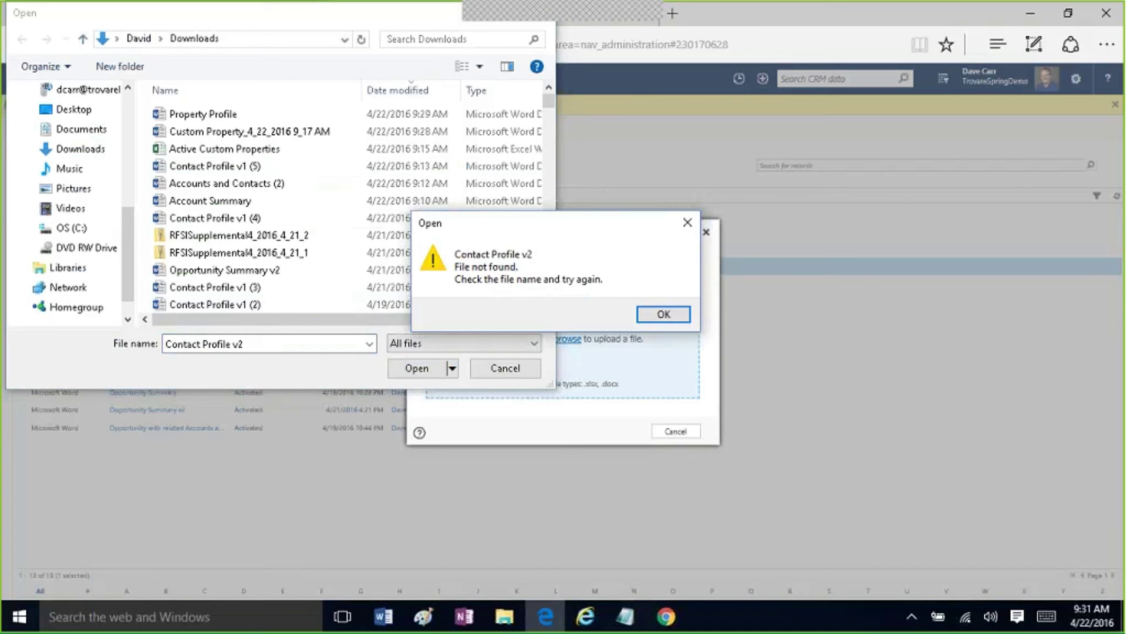
{"action": "left_click", "coordinate": [661, 315]}
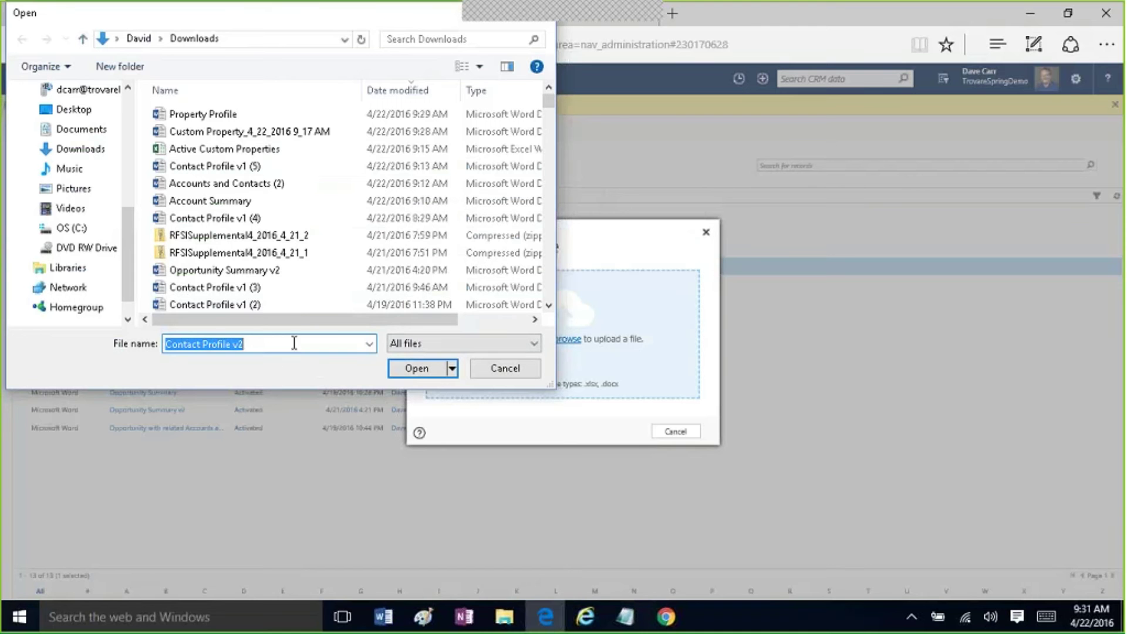
Step: Choose Contact Profile v1 (5) from Downloads as the template file for the upload
{"action": "left_click", "coordinate": [254, 170]}
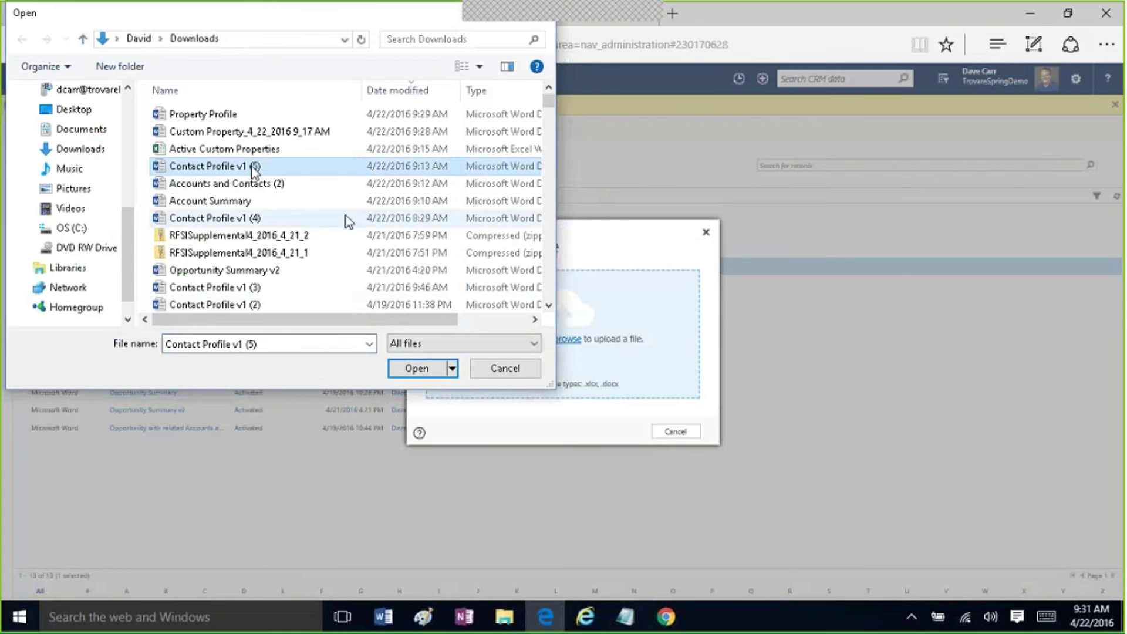
{"action": "left_click", "coordinate": [425, 371]}
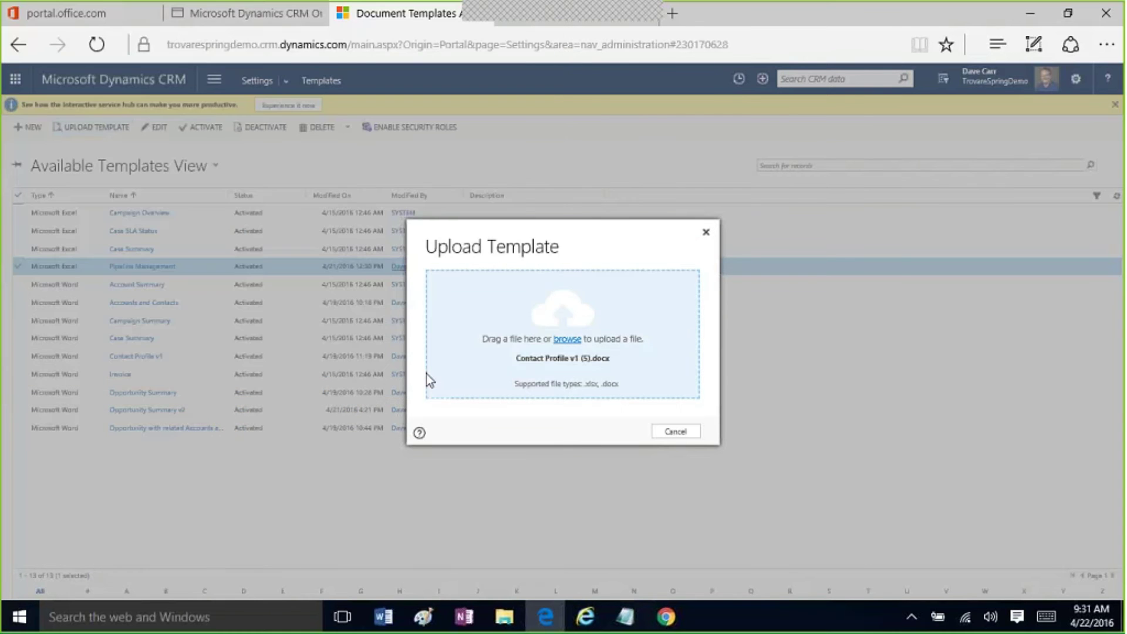
{"action": "left_click", "coordinate": [574, 341]}
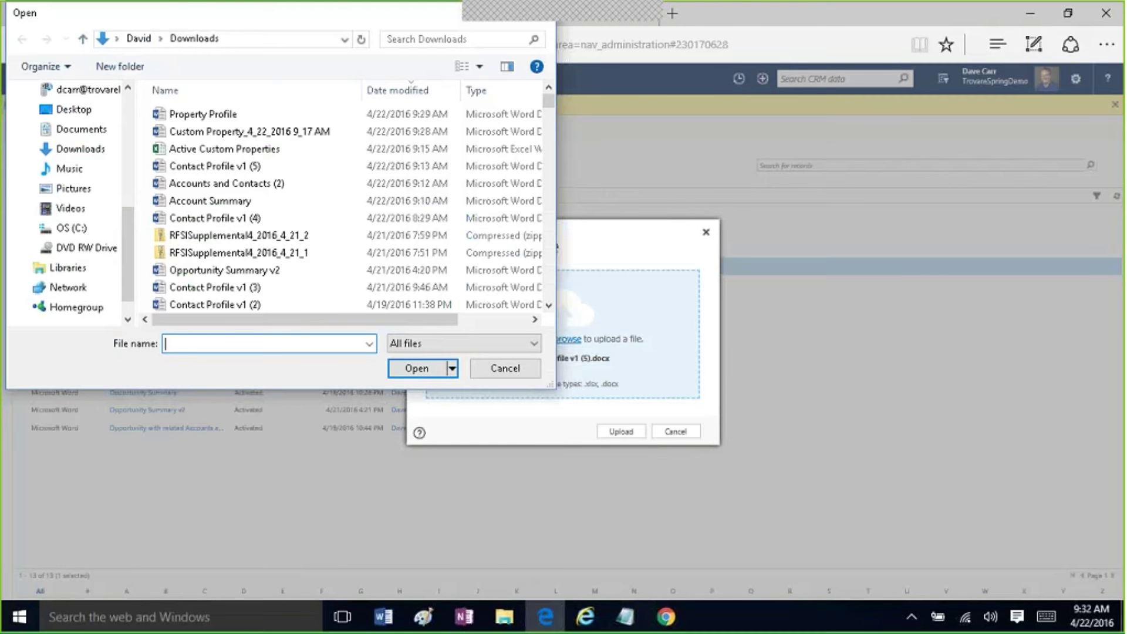
{"action": "left_click", "coordinate": [264, 115]}
{"action": "left_click", "coordinate": [409, 369]}
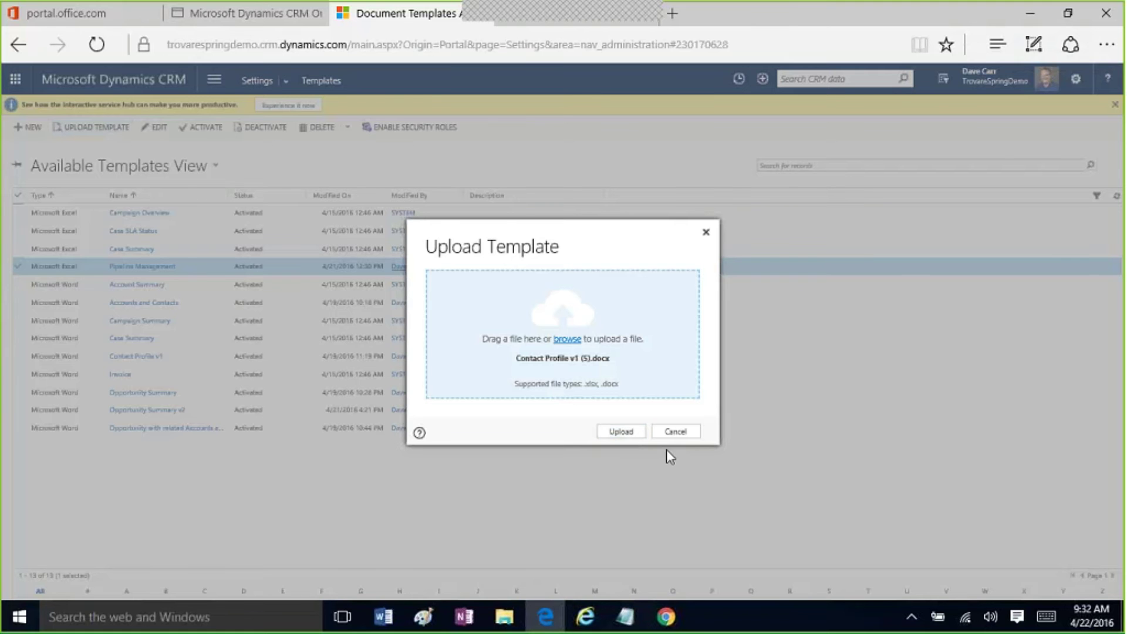
{"action": "left_click", "coordinate": [696, 434]}
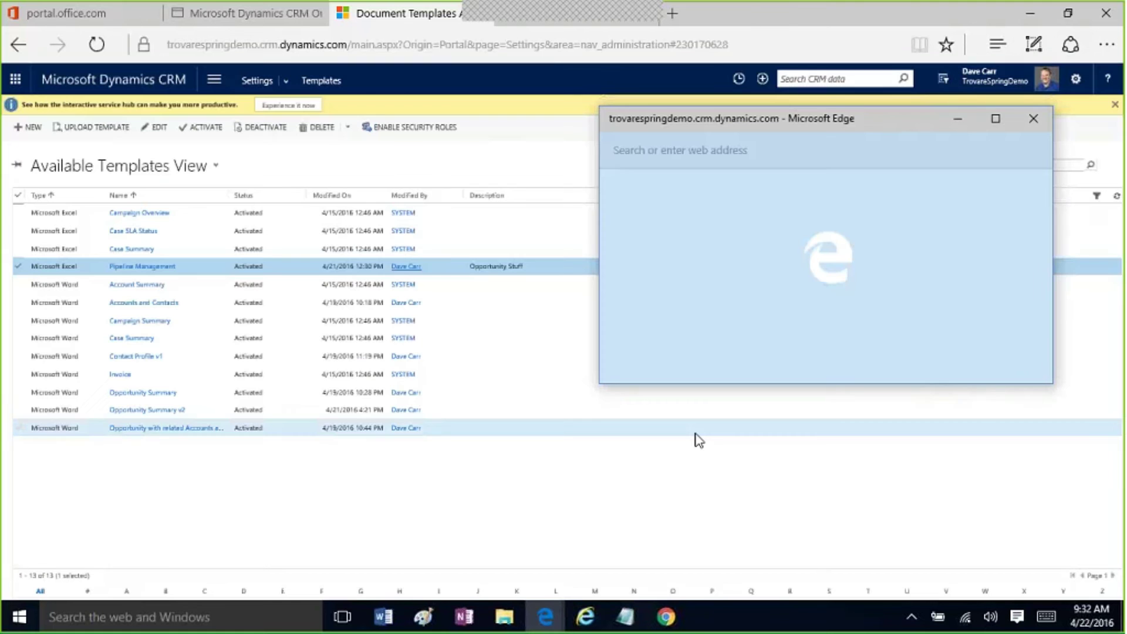
{"action": "left_click", "coordinate": [1031, 118]}
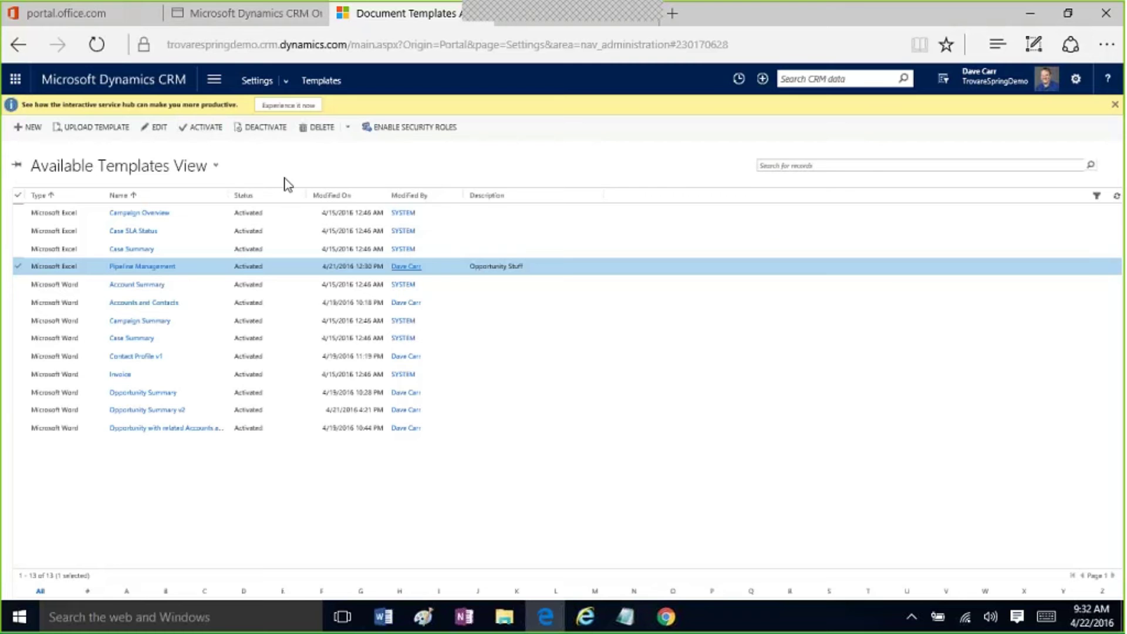
Step: Open the Opportunities list of the Sales area and show its additional commands
{"action": "left_click", "coordinate": [222, 84]}
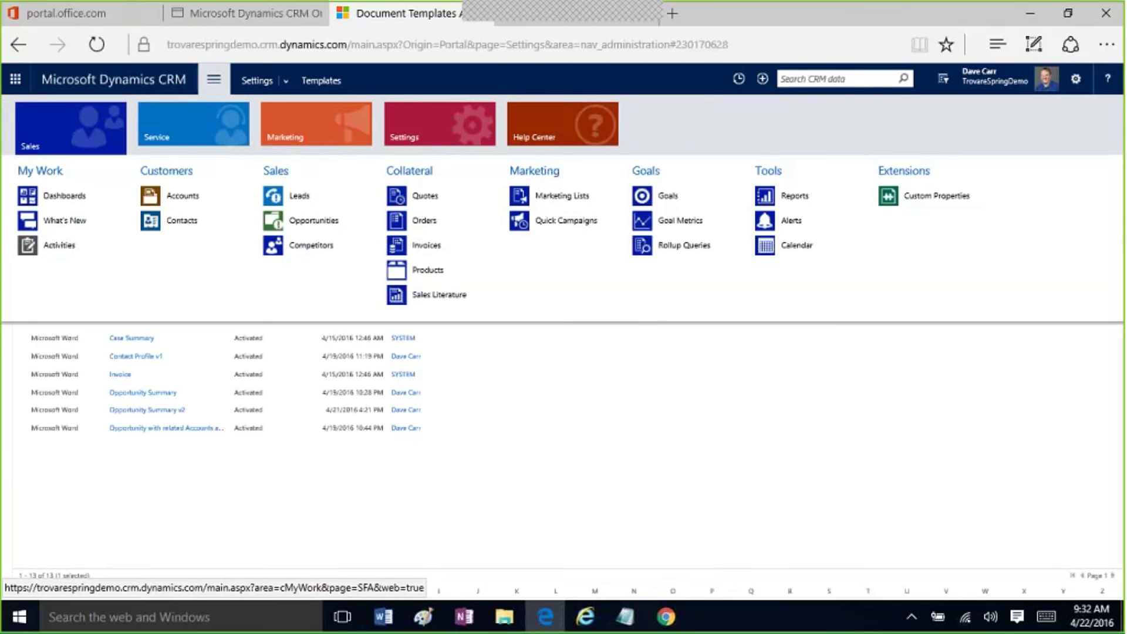
{"action": "left_click", "coordinate": [312, 223]}
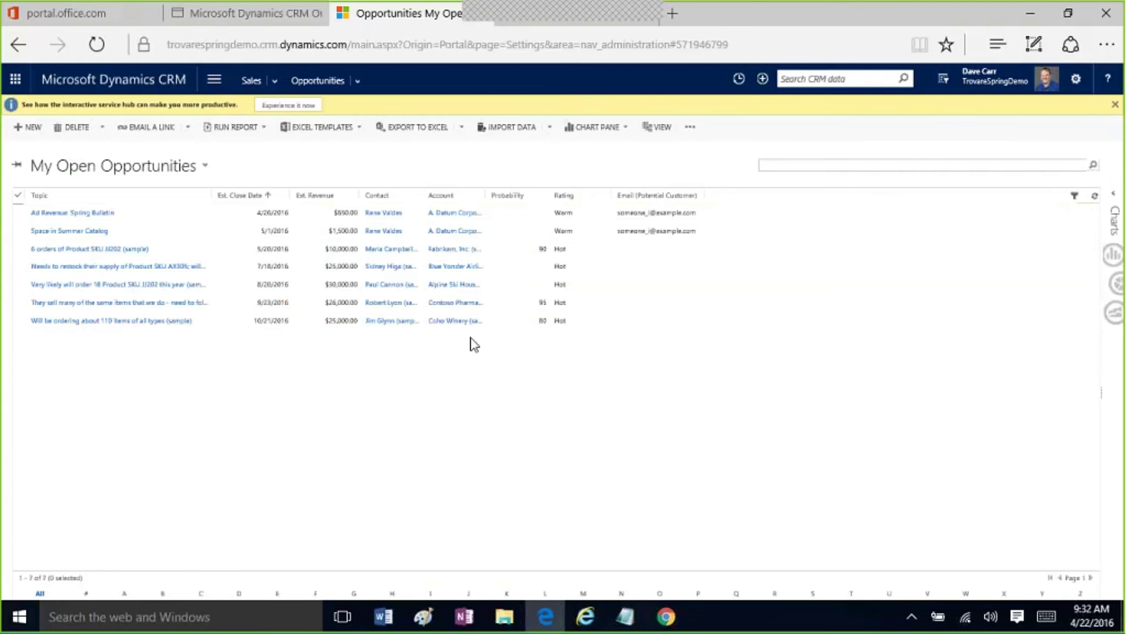
{"action": "left_click", "coordinate": [690, 127]}
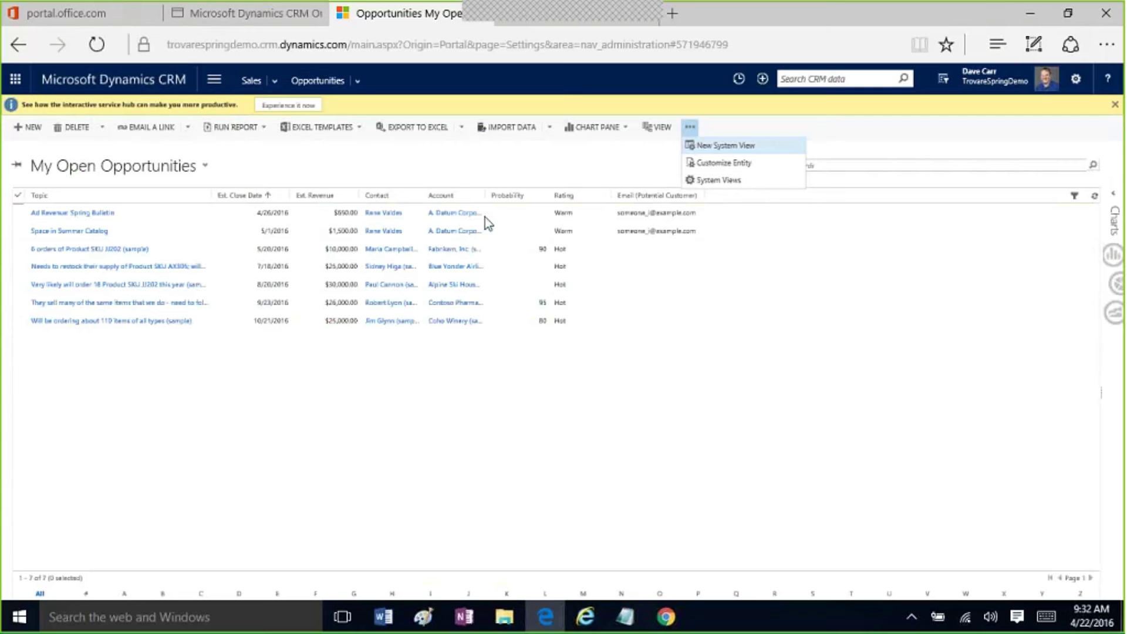
Step: Select all open opportunities, examine the additional commands offered for them and clear the selection
{"action": "left_click", "coordinate": [18, 199]}
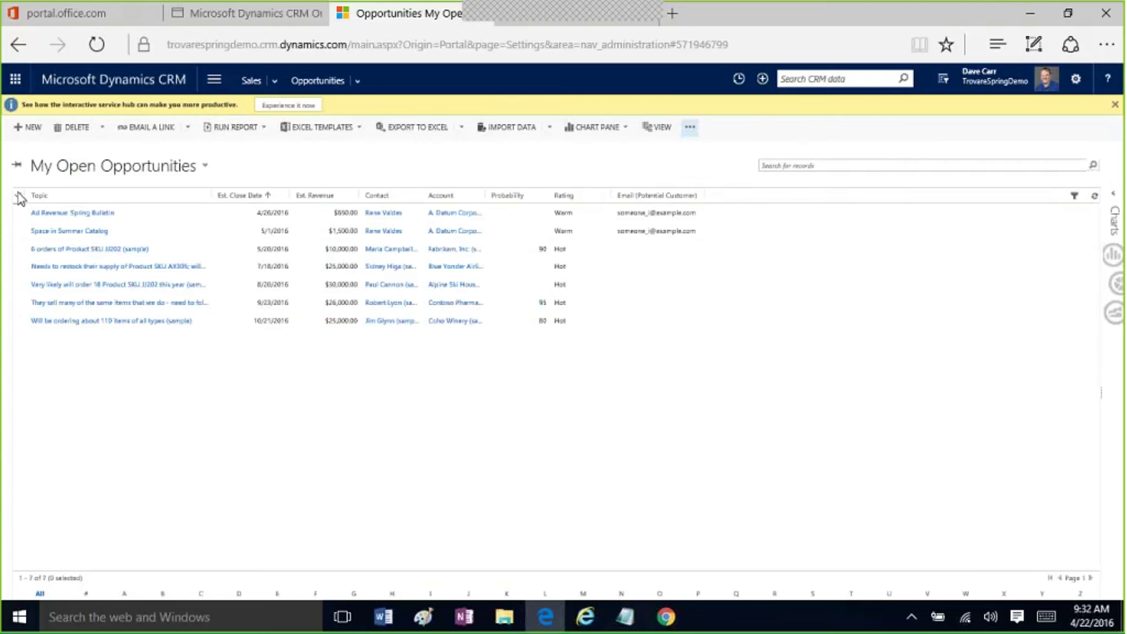
{"action": "left_click", "coordinate": [18, 197]}
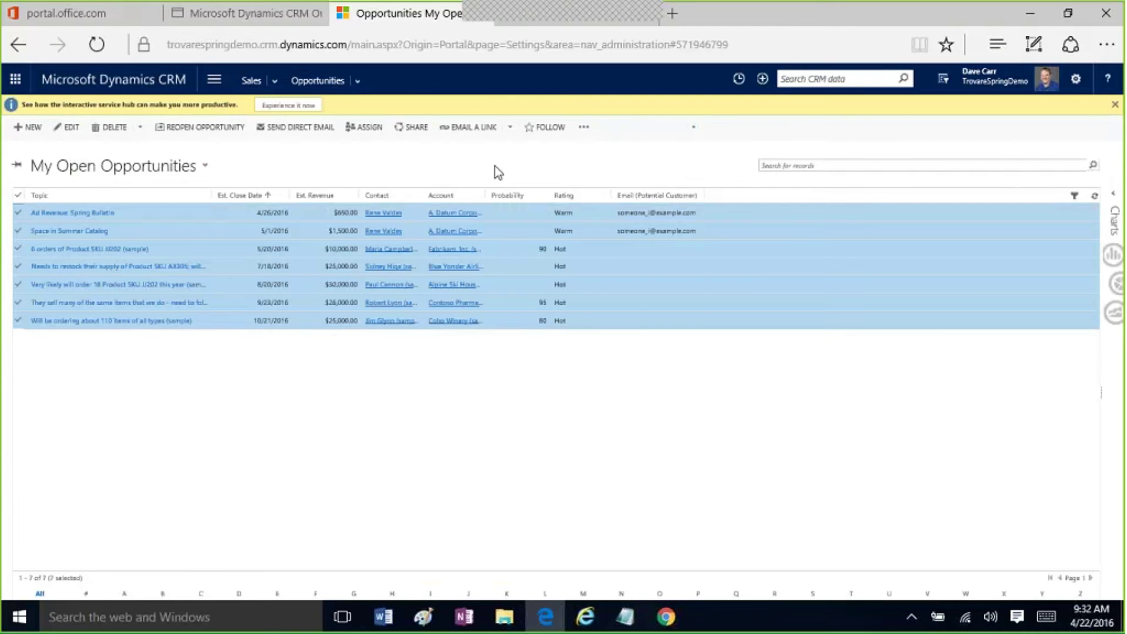
{"action": "left_click", "coordinate": [583, 127]}
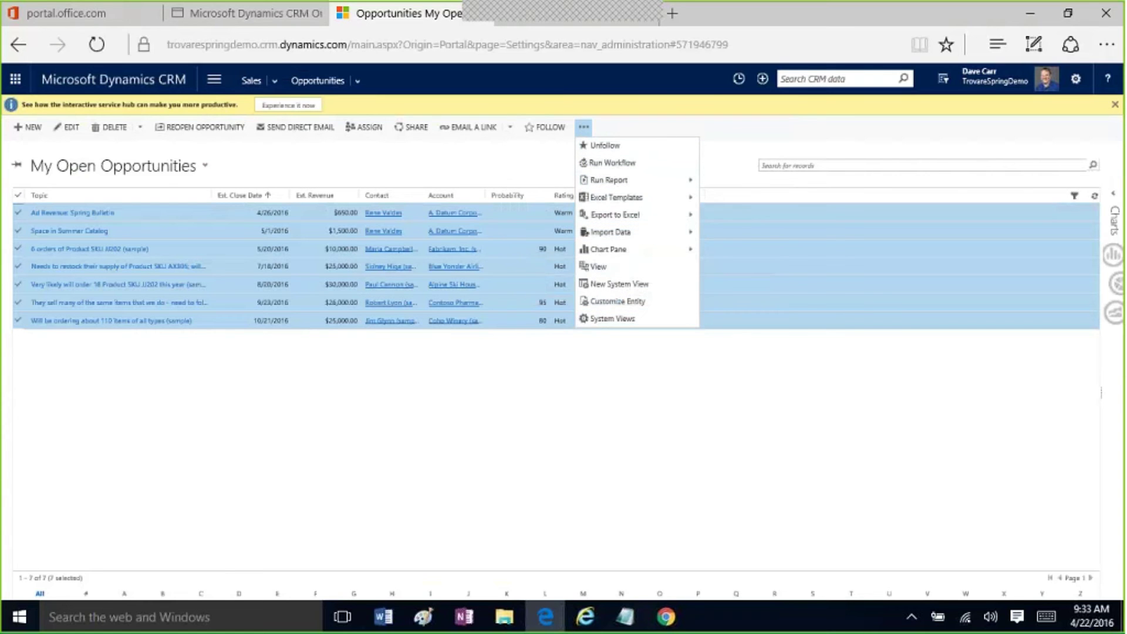
{"action": "left_click", "coordinate": [145, 215]}
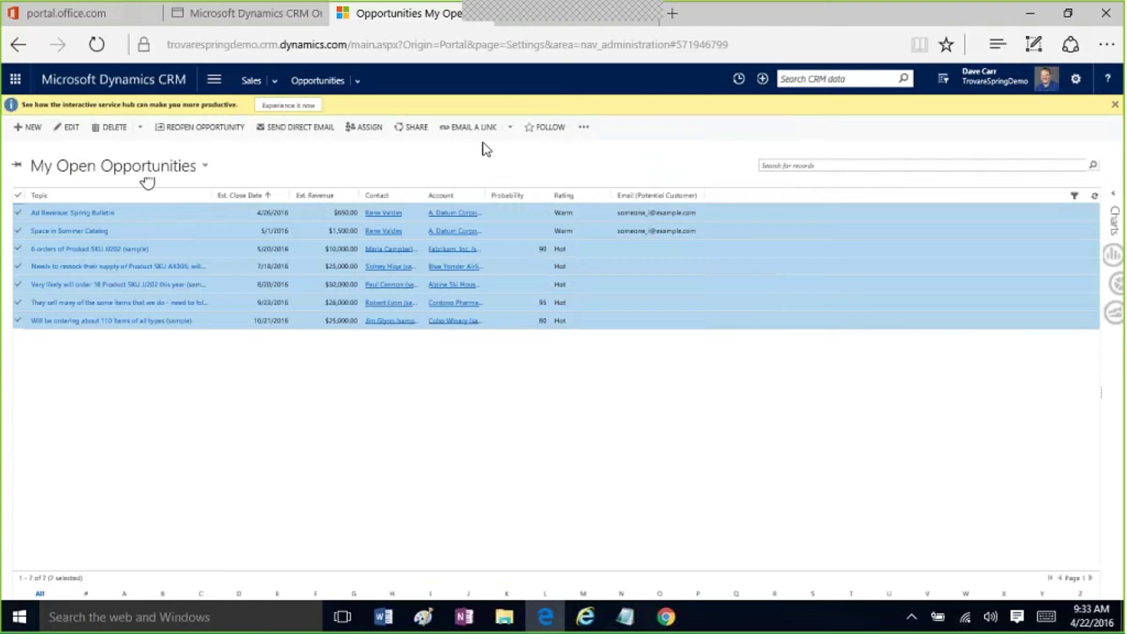
{"action": "left_click", "coordinate": [18, 196]}
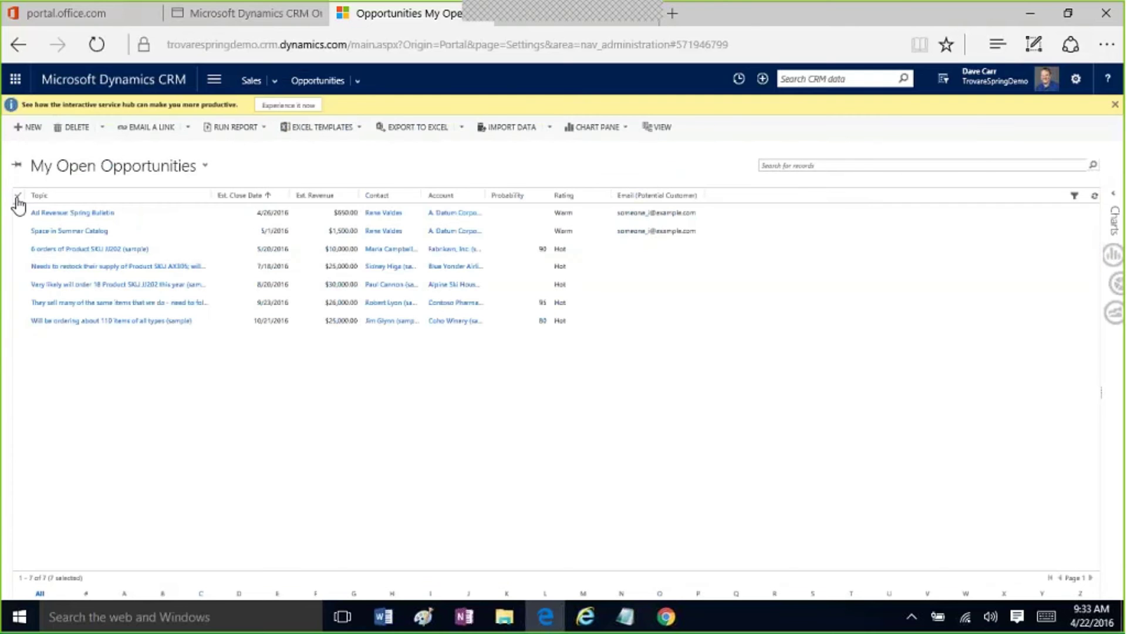
Step: Generate the Opportunity Summary Word document for the Ad Revenue: Spring Bulletin opportunity and open the downloaded file
{"action": "left_click", "coordinate": [148, 213]}
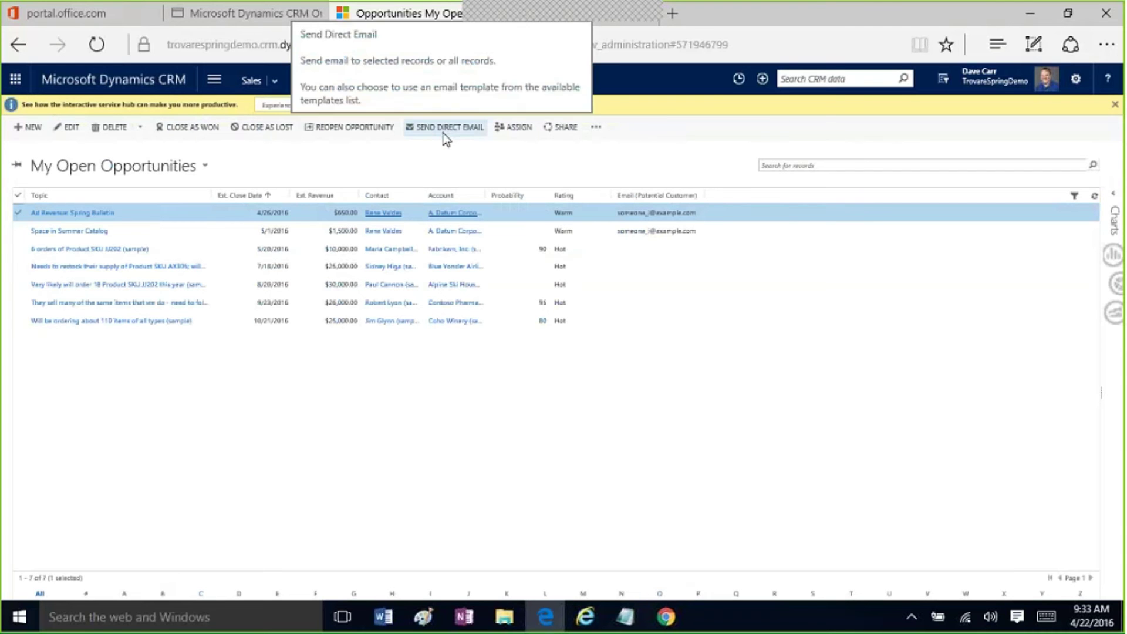
{"action": "left_click", "coordinate": [599, 127]}
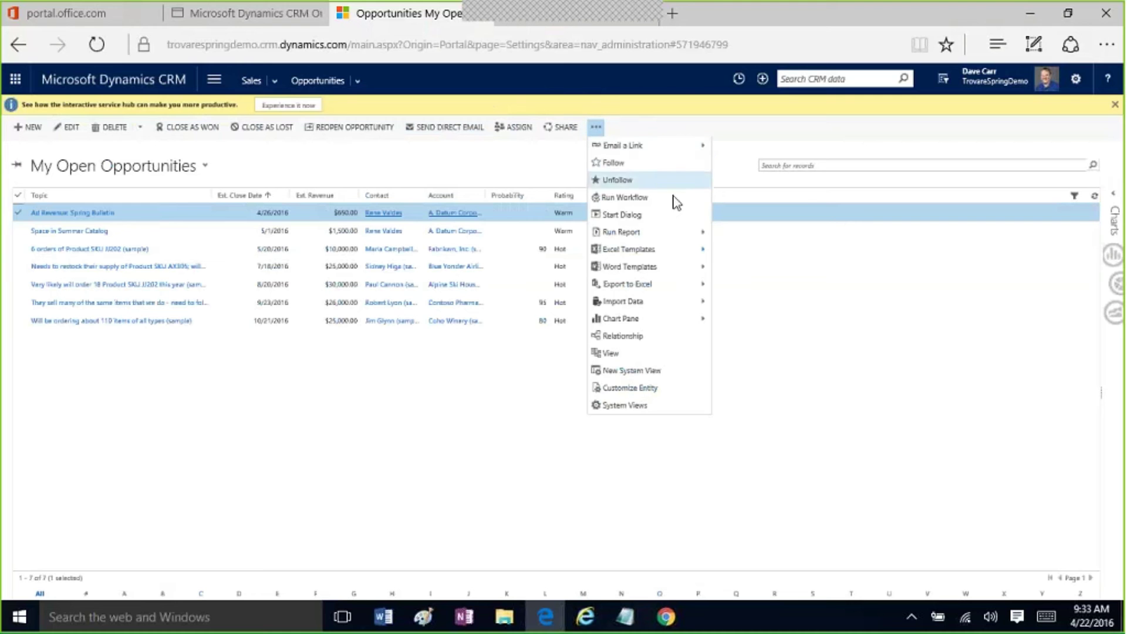
{"action": "left_click", "coordinate": [671, 270]}
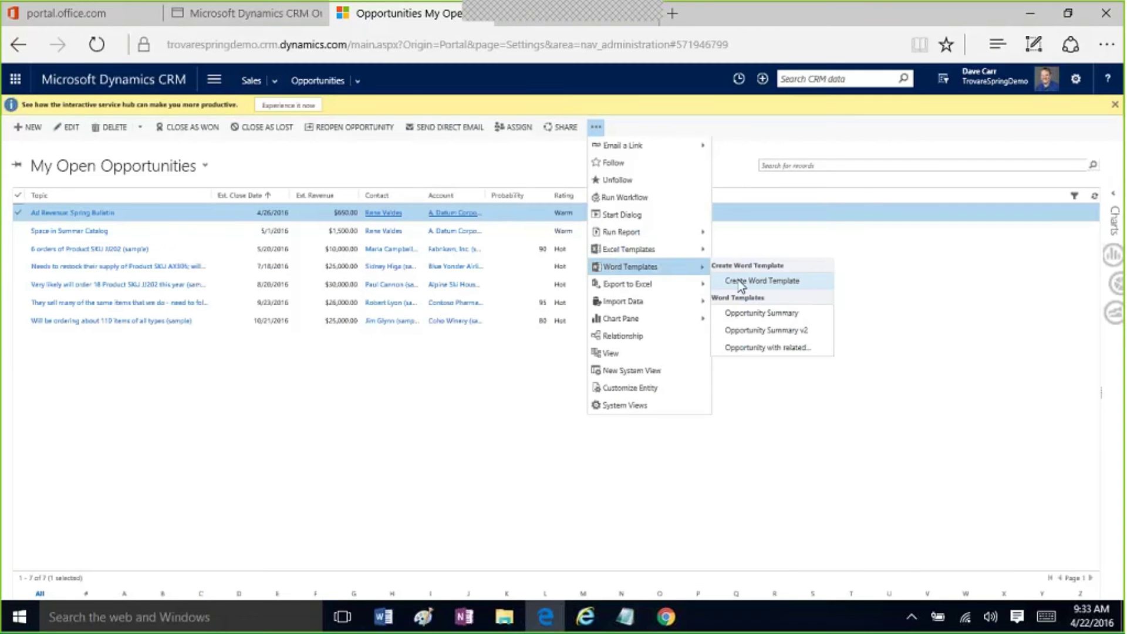
{"action": "left_click", "coordinate": [803, 315]}
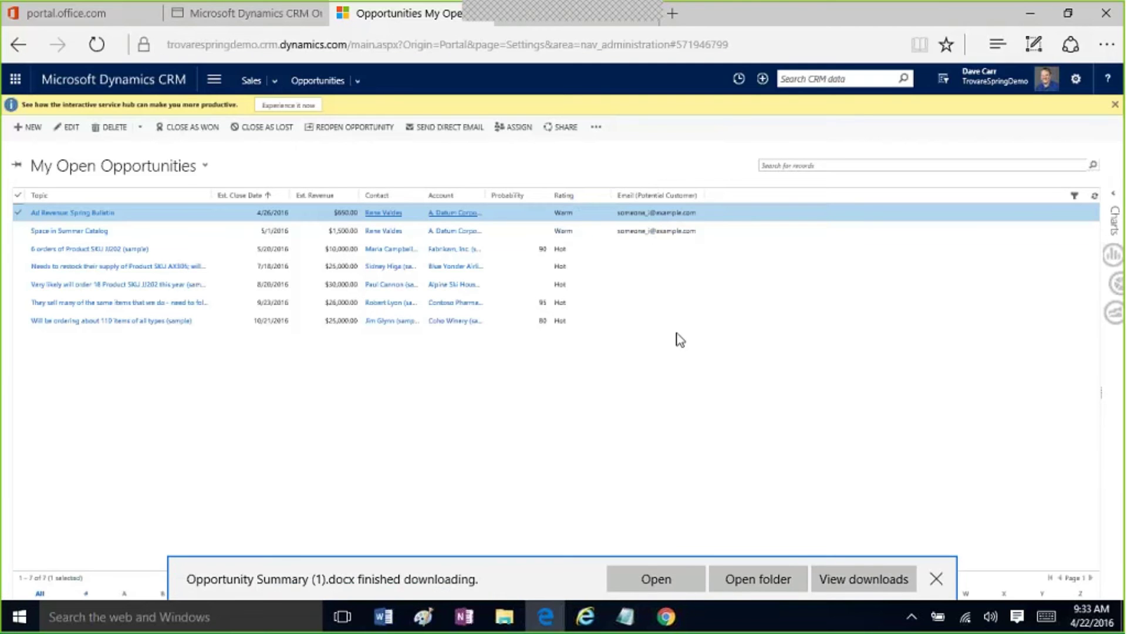
{"action": "left_click", "coordinate": [639, 572]}
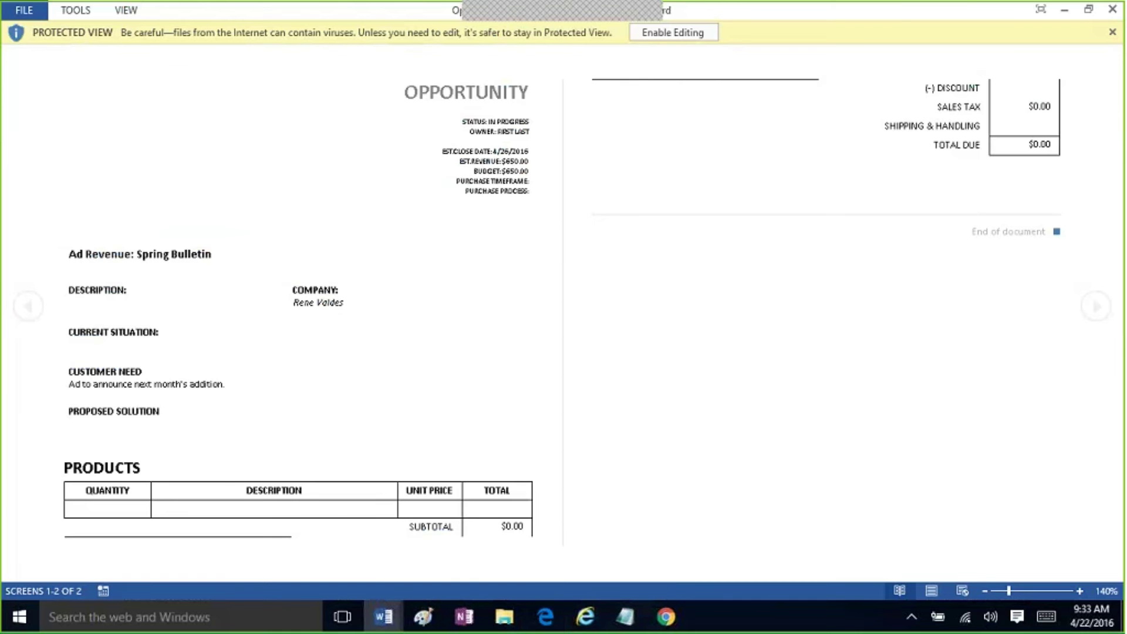
{"action": "left_click", "coordinate": [673, 33]}
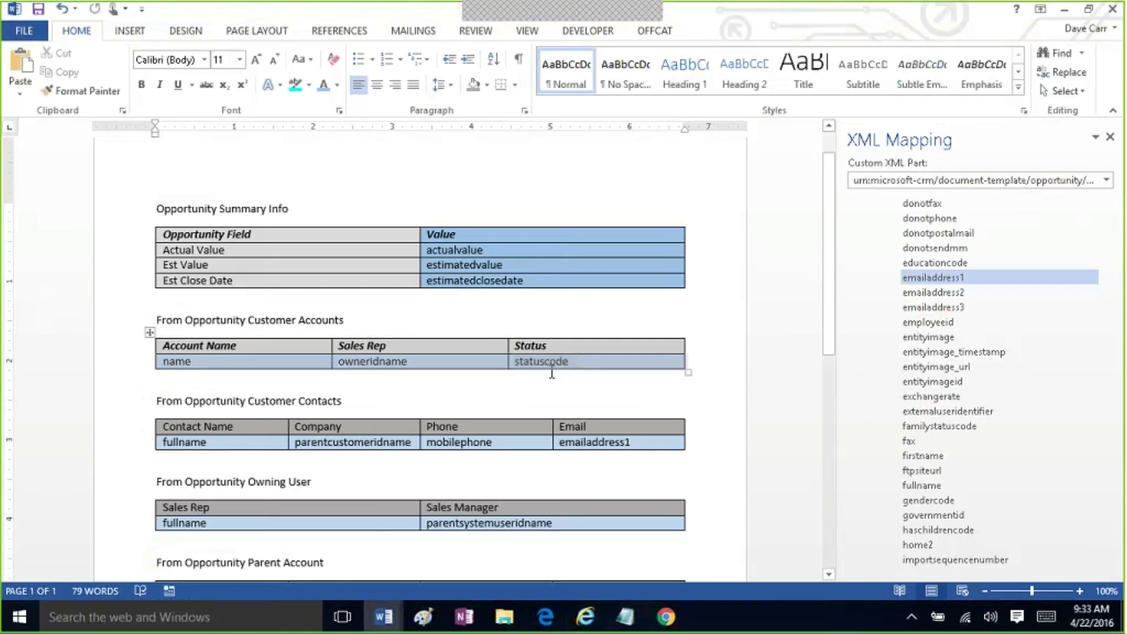
Step: Return to CRM, generate the Opportunity Summary v2 Word document for the same opportunity, and view the downloaded file before closing it
{"action": "key", "text": "alt+Tab"}
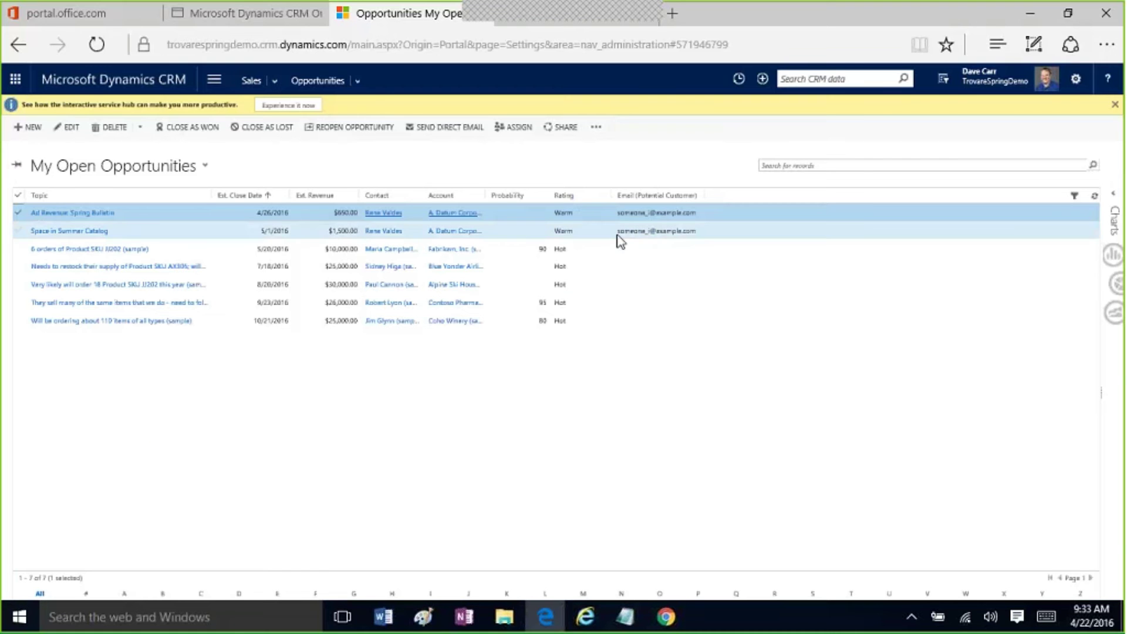
{"action": "left_click", "coordinate": [596, 126]}
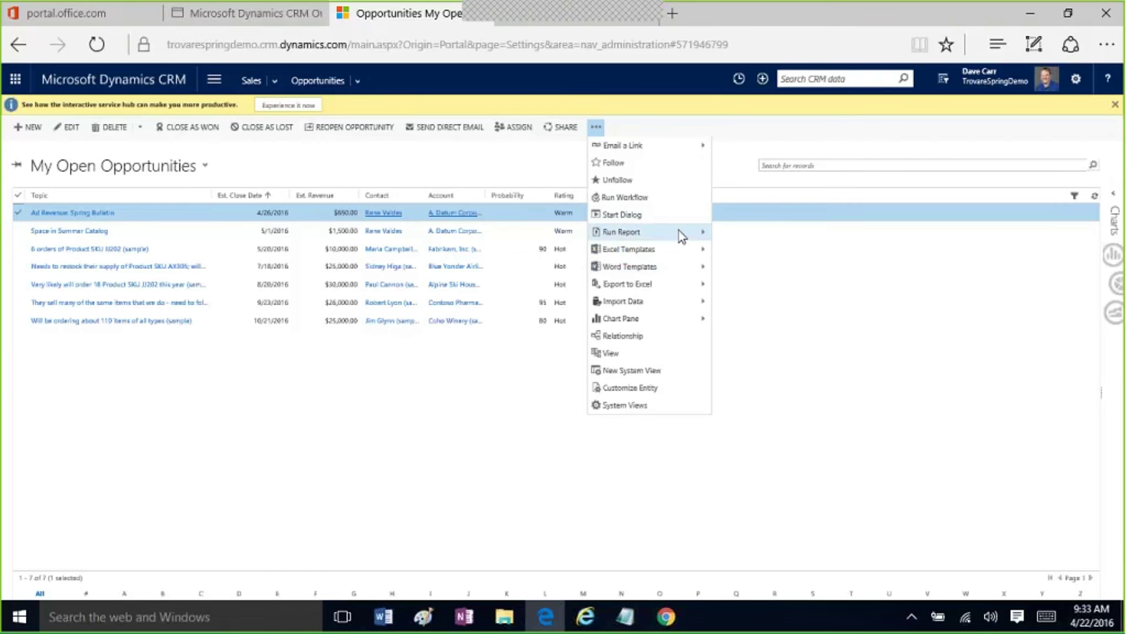
{"action": "mouse_move", "coordinate": [672, 269]}
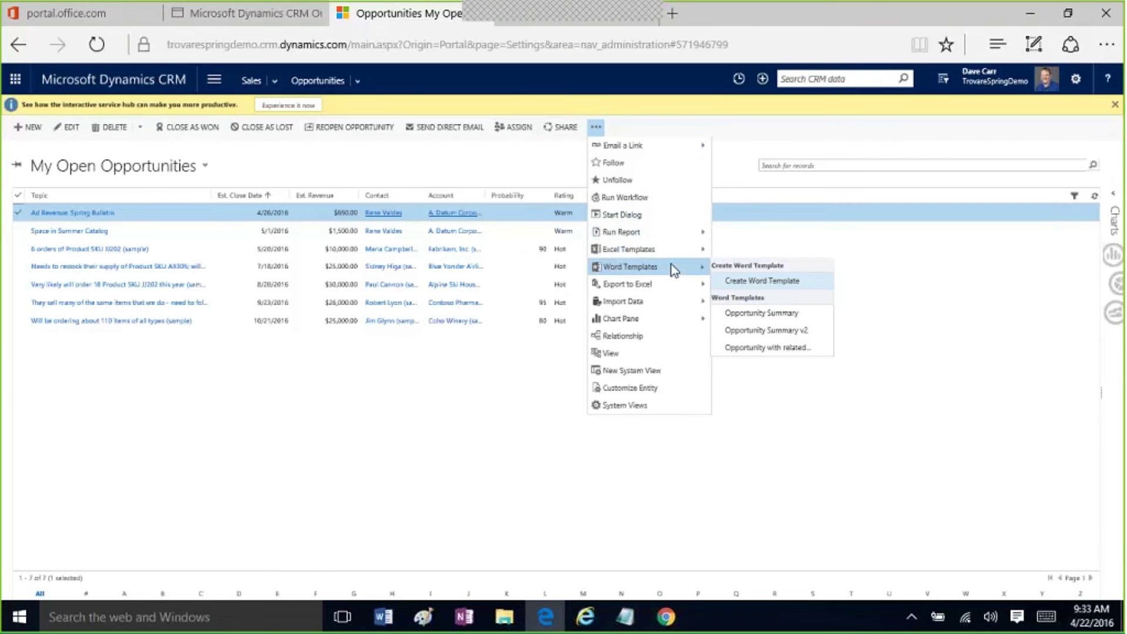
{"action": "left_click", "coordinate": [805, 334]}
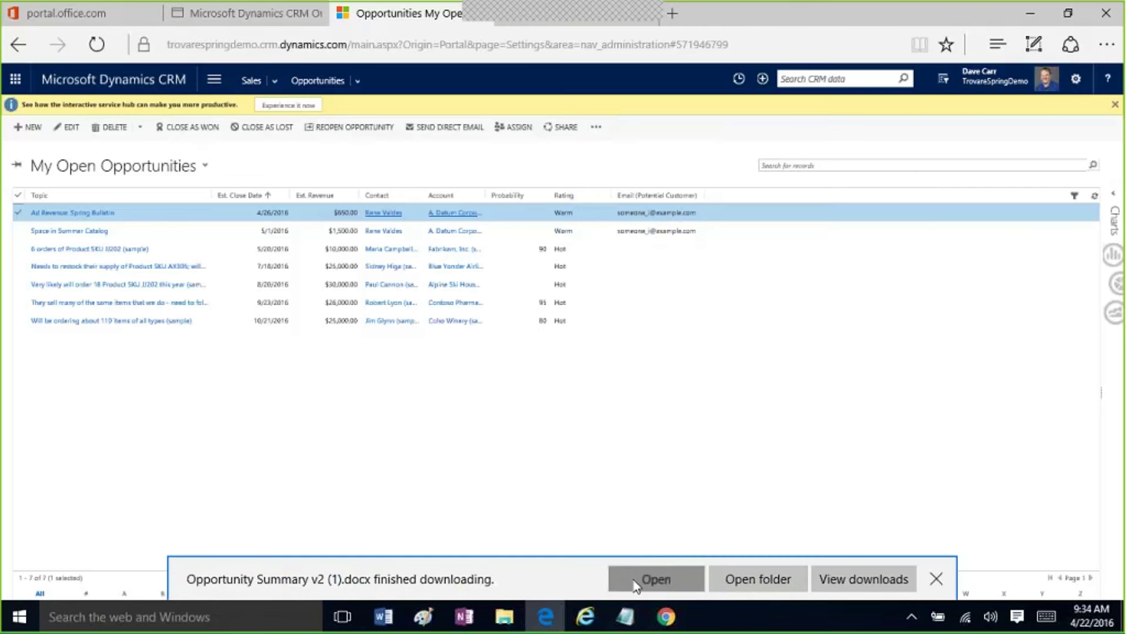
{"action": "left_click", "coordinate": [656, 579]}
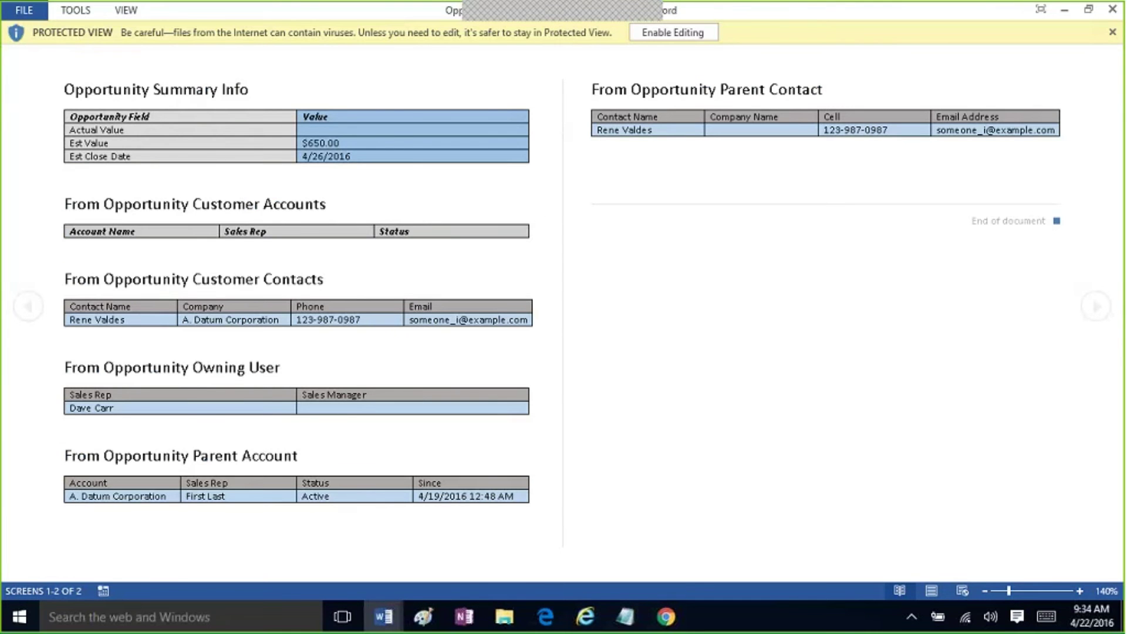
{"action": "left_click", "coordinate": [1110, 12]}
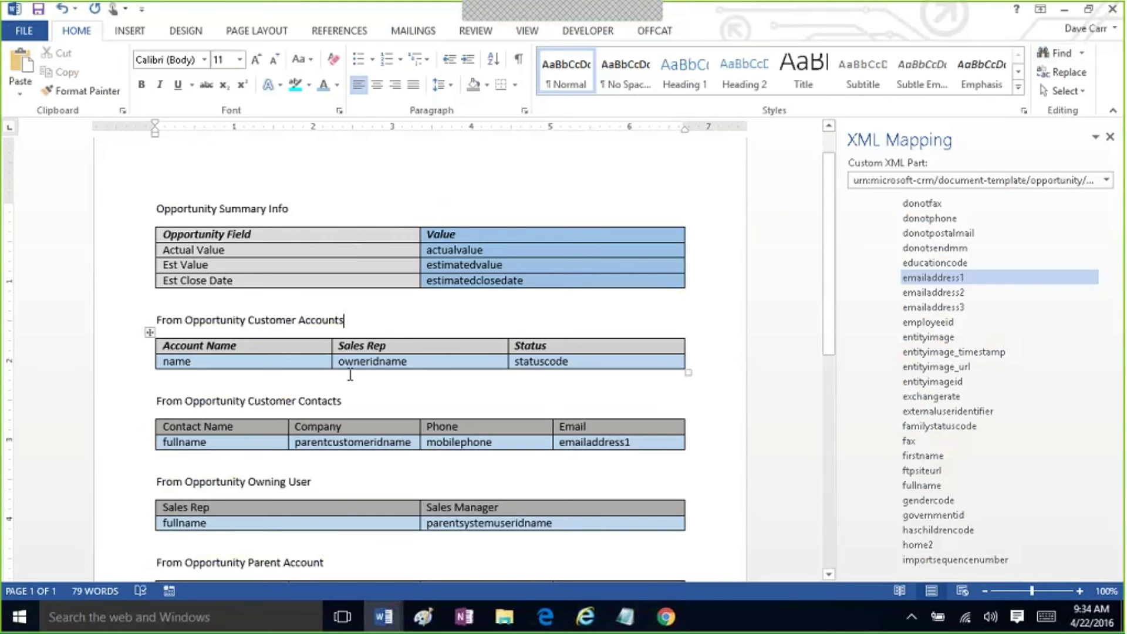
Step: Collapse the opportunity_parent_contact node in the XML mapping and examine the opportunity relationships, selecting opportunity_customer_accounts
{"action": "left_click", "coordinate": [379, 482]}
{"action": "key", "text": "Down"}
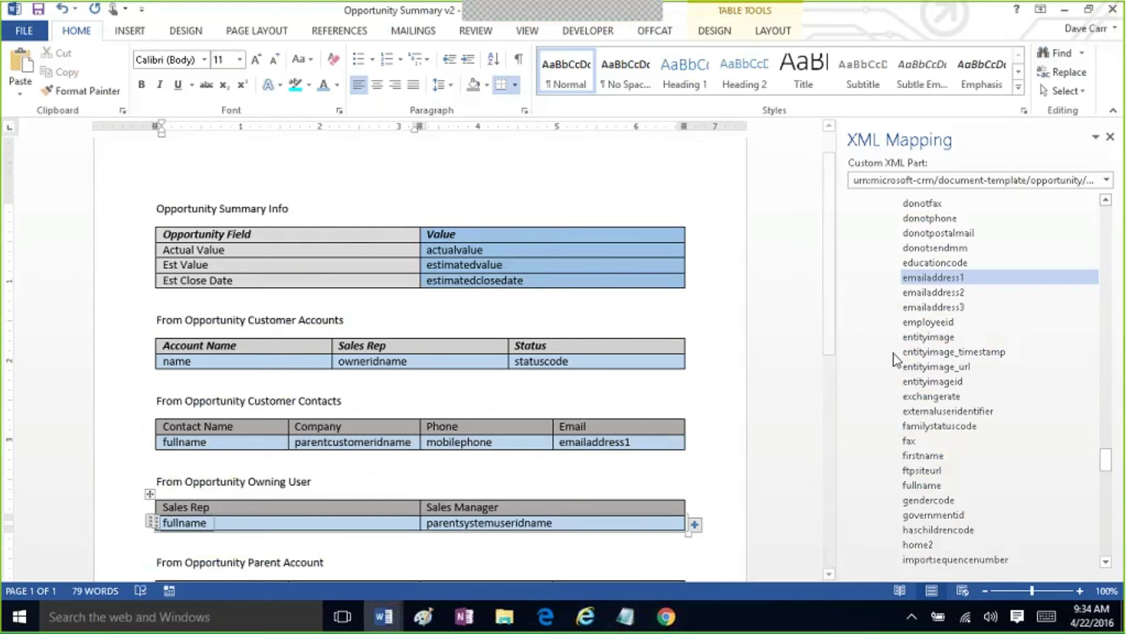
{"action": "left_click_drag", "start_coordinate": [1107, 459], "coordinate": [1113, 347]}
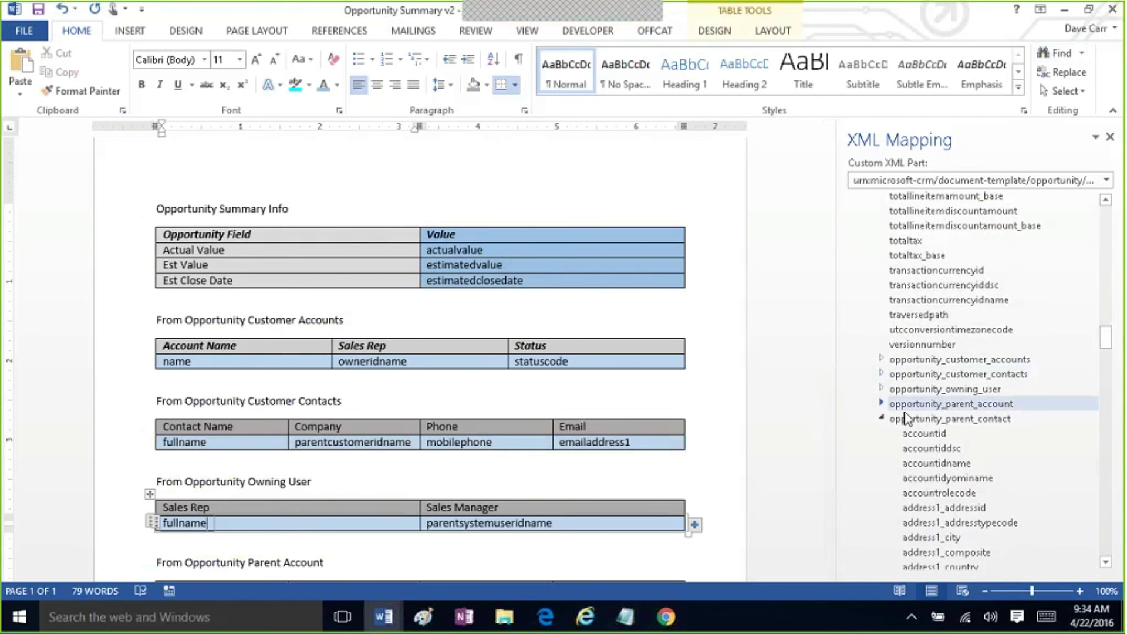
{"action": "left_click", "coordinate": [881, 419]}
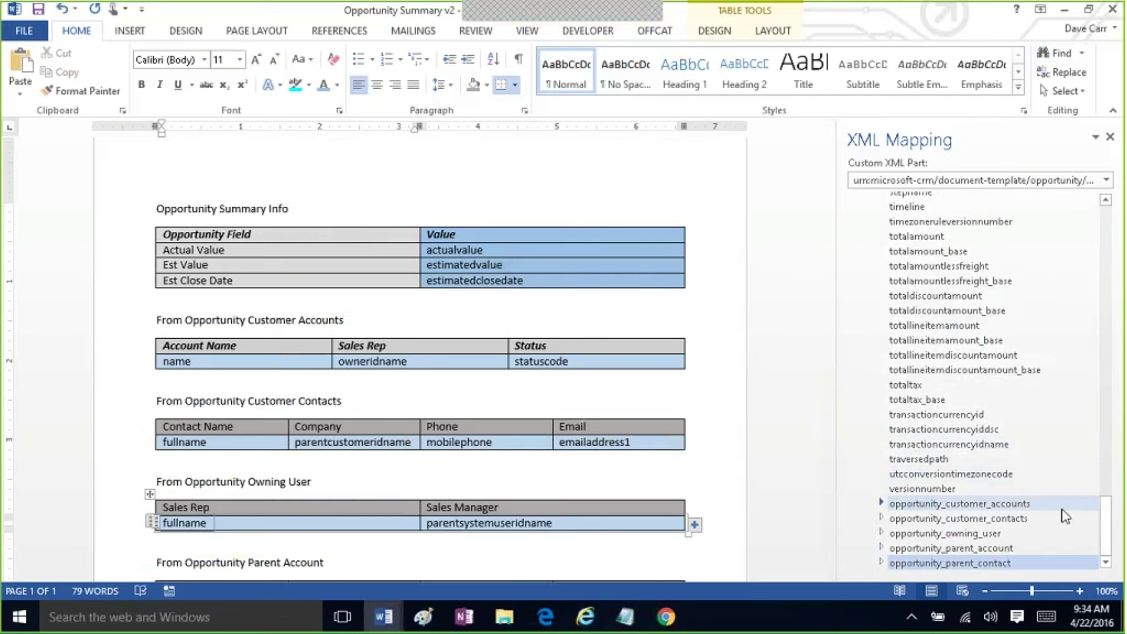
{"action": "left_click", "coordinate": [1040, 548]}
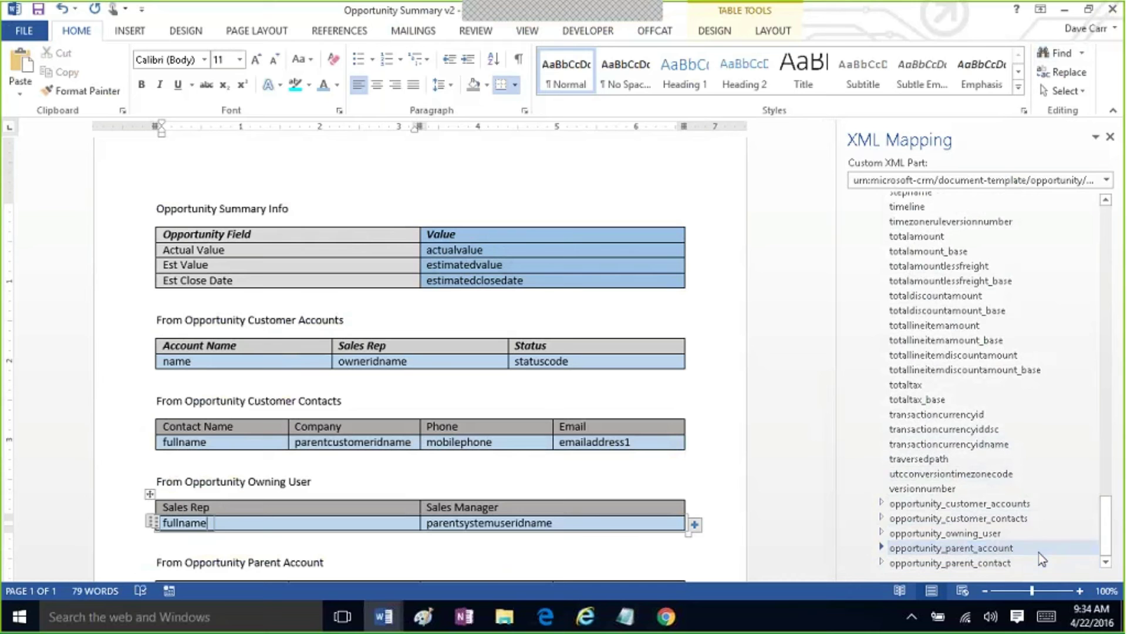
{"action": "left_click", "coordinate": [1057, 503]}
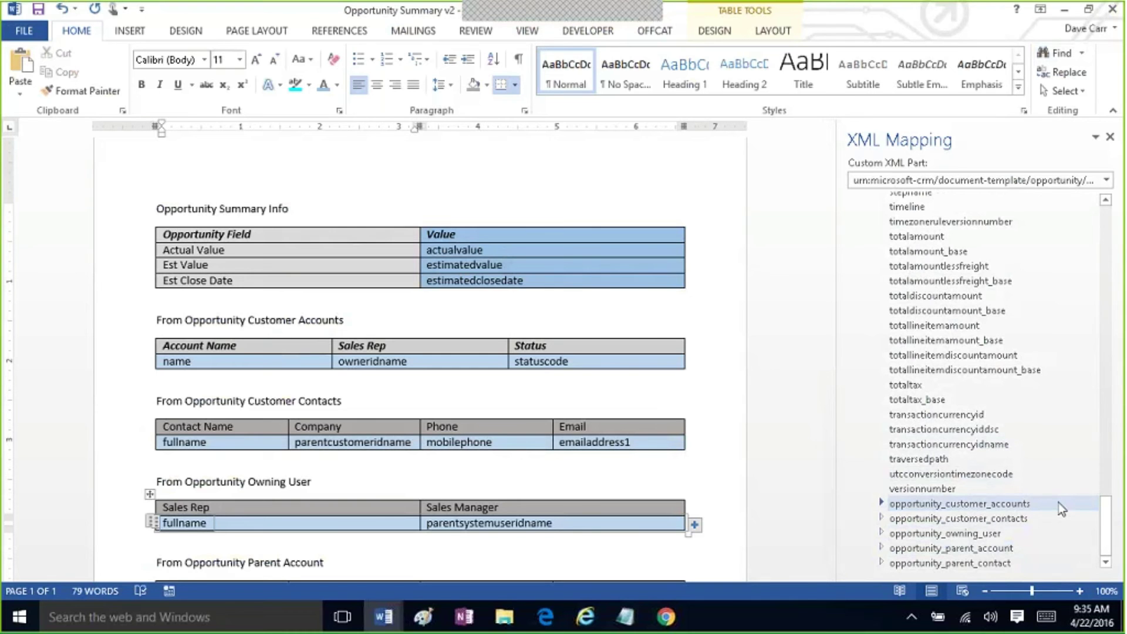
{"action": "left_click", "coordinate": [1058, 502]}
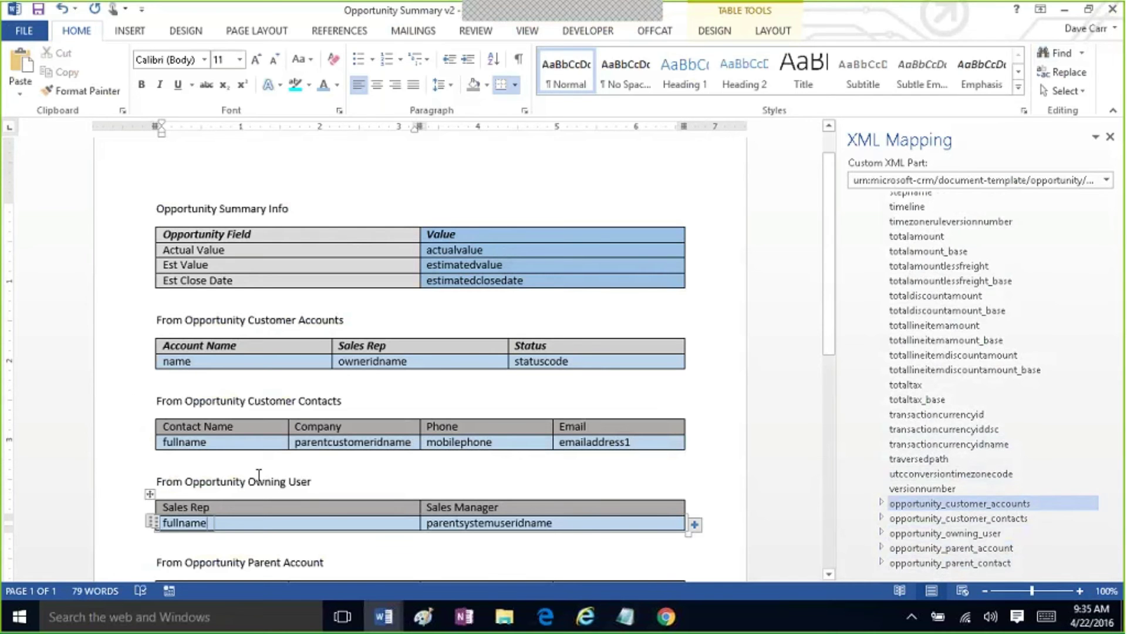
Step: Delete the From Opportunity Customer Accounts heading with its table and remove "From" from the Opportunity Customer Contacts heading
{"action": "left_click_drag", "start_coordinate": [123, 332], "coordinate": [124, 388]}
{"action": "key", "text": "Delete"}
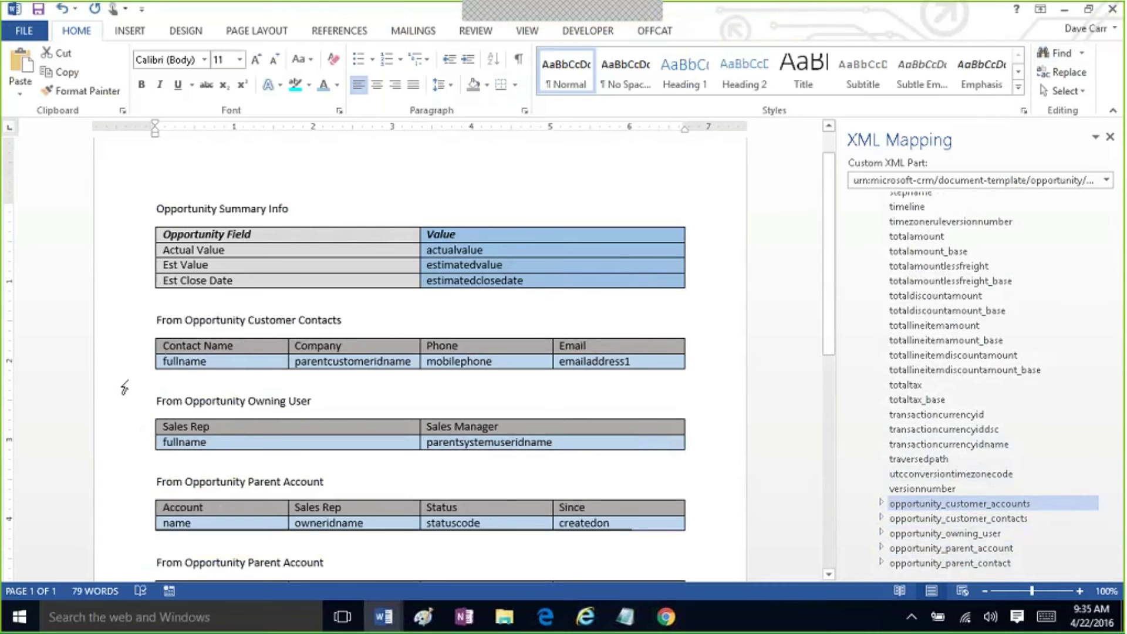
{"action": "double_click", "coordinate": [184, 321]}
{"action": "key", "text": "Delete"}
Step: Remove the word "From" from the Opportunity Owning User and Opportunity Parent Account headings
{"action": "key", "text": "Down"}
{"action": "key", "text": "Down"}
{"action": "key", "text": "Down"}
{"action": "key", "text": "Down"}
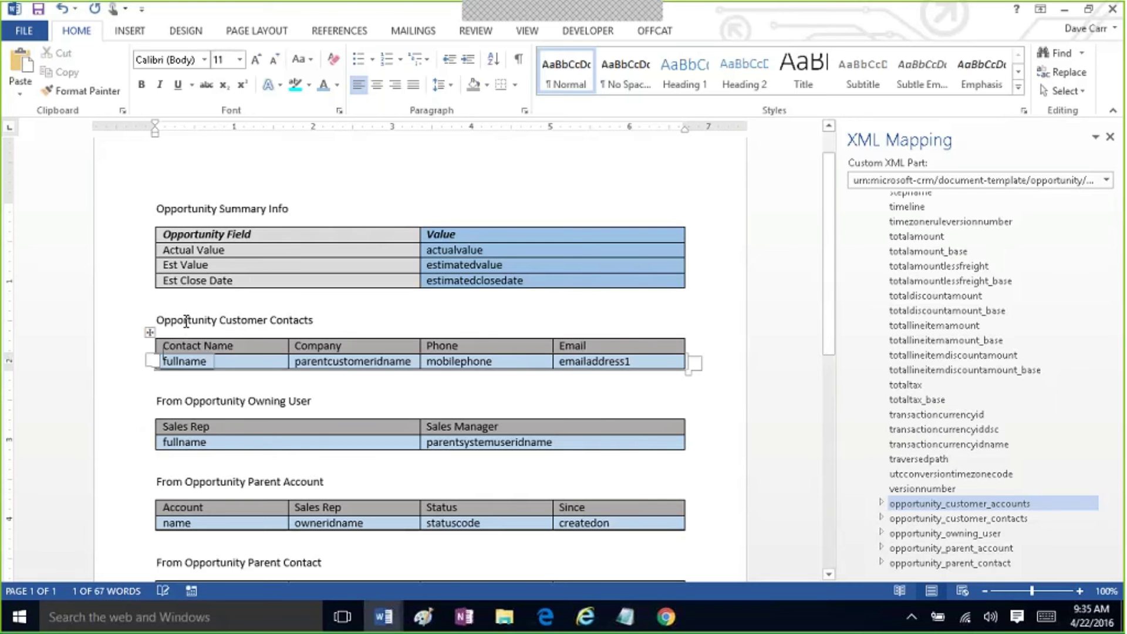
{"action": "key", "text": "ctrl+Delete"}
{"action": "key", "text": "Down"}
{"action": "key", "text": "Down"}
{"action": "key", "text": "Down"}
{"action": "key", "text": "Down"}
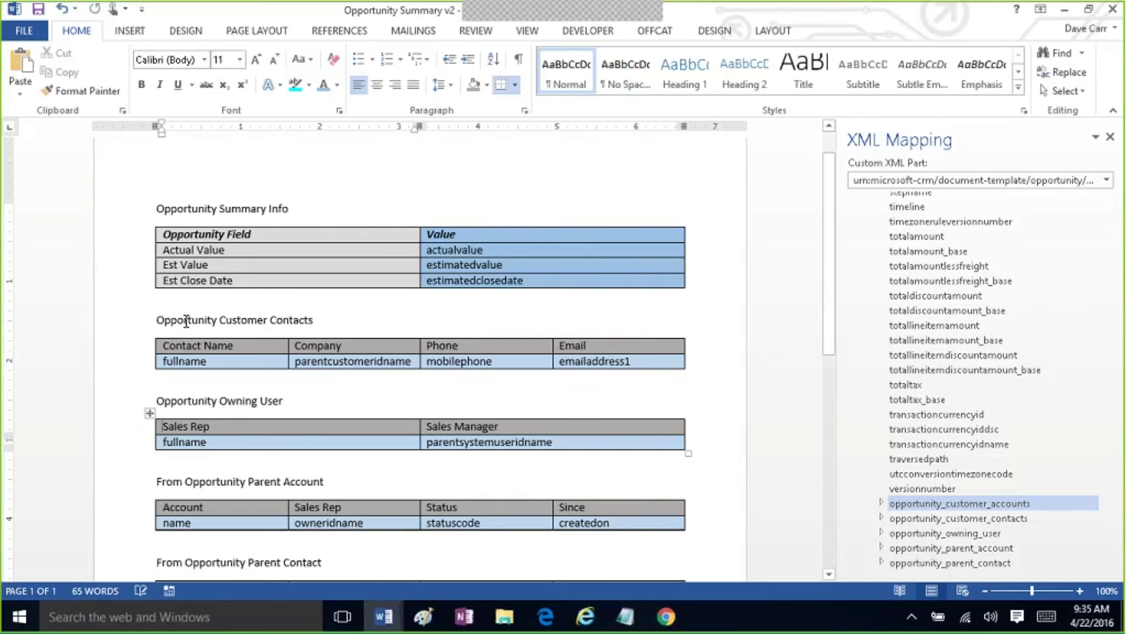
{"action": "key", "text": "ctrl+Delete"}
{"action": "key", "text": "Up"}
{"action": "key", "text": "Up"}
{"action": "key", "text": "Up"}
{"action": "key", "text": "Up"}
{"action": "key", "text": "Up"}
{"action": "key", "text": "Up"}
{"action": "key", "text": "Up"}
{"action": "key", "text": "Up"}
{"action": "key", "text": "Up"}
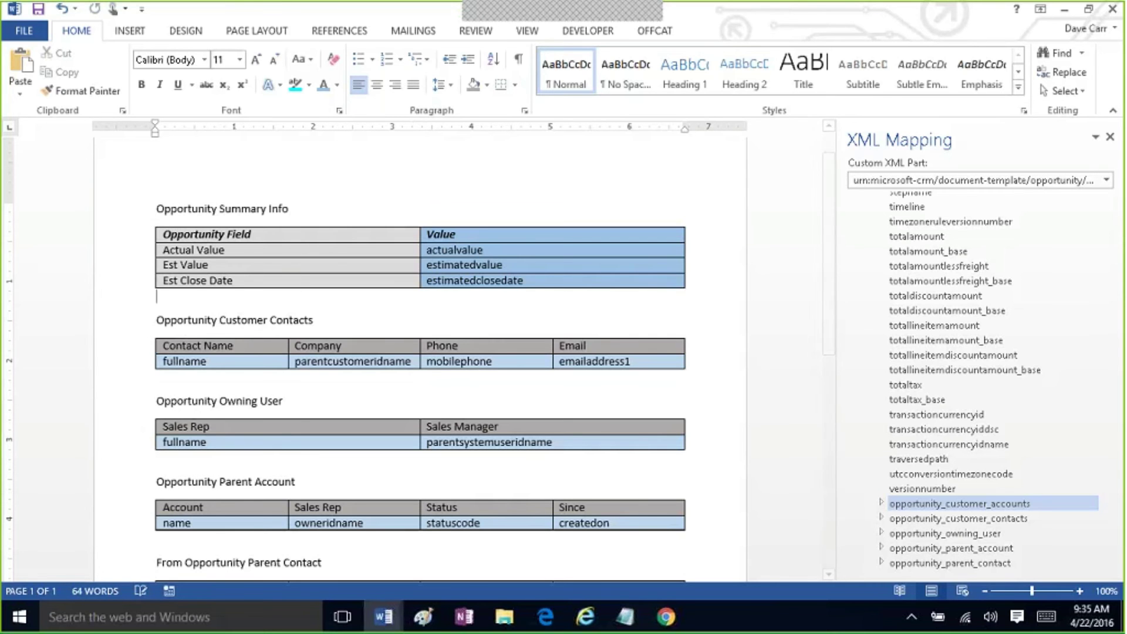
Step: Save the template as a new Word document named Opportunity Summary v3 in the Downloads folder
{"action": "left_click", "coordinate": [23, 31]}
{"action": "left_click", "coordinate": [48, 197]}
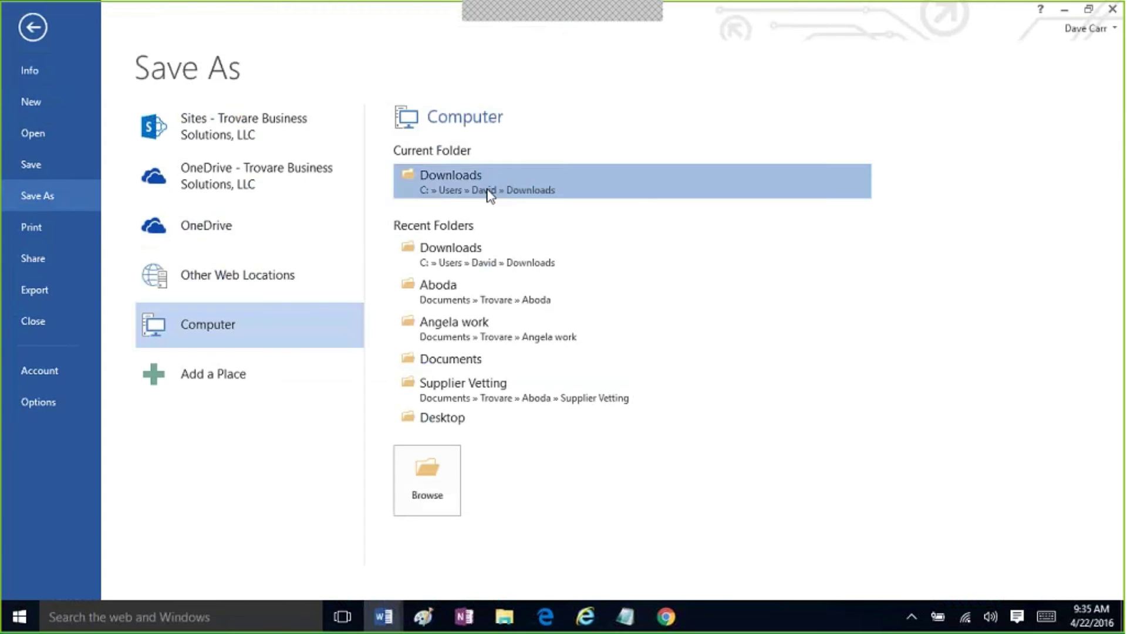
{"action": "left_click", "coordinate": [453, 191]}
{"action": "left_click", "coordinate": [386, 382]}
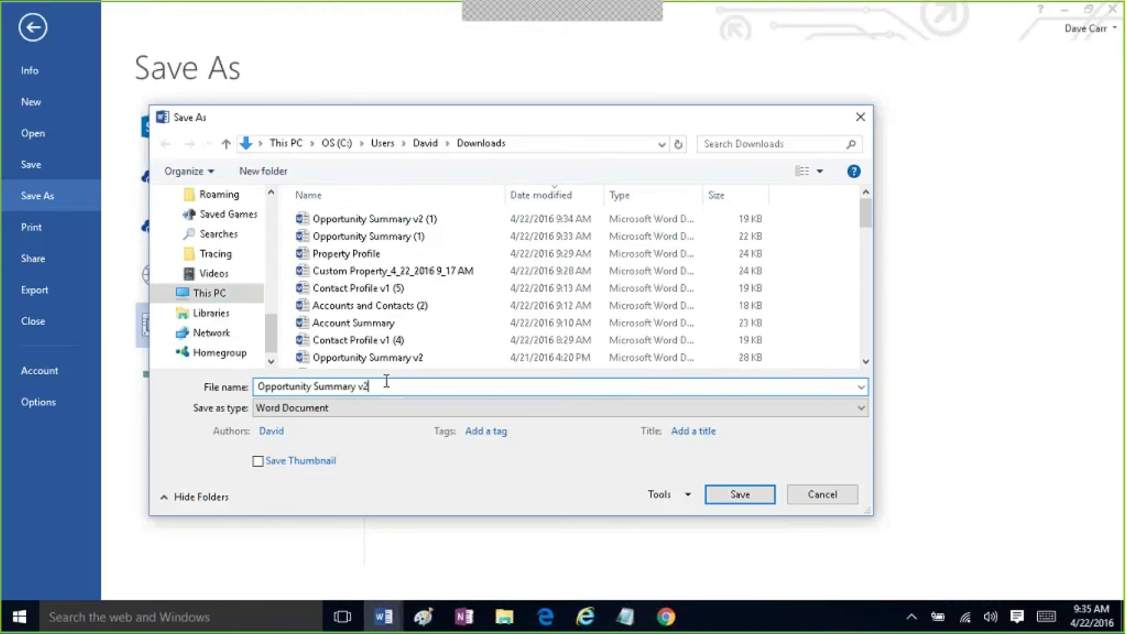
{"action": "key", "text": "BackSpace"}
{"action": "type", "text": "3"}
{"action": "left_click", "coordinate": [734, 496]}
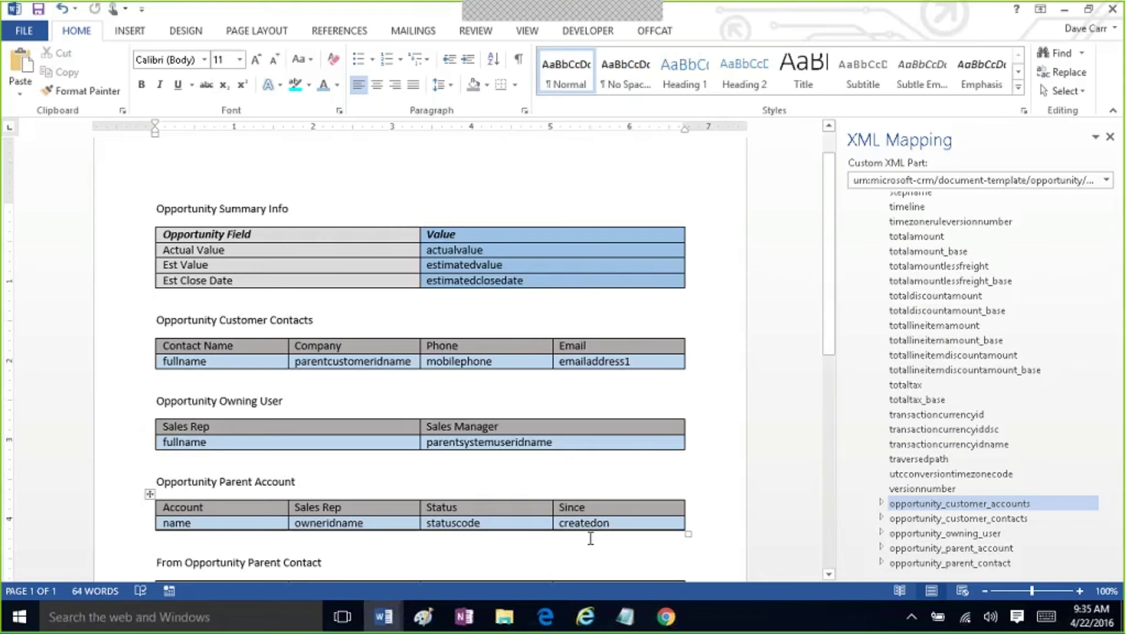
Step: Switch back to the My Open Opportunities list of Dynamics CRM in Microsoft Edge
{"action": "left_click", "coordinate": [585, 617]}
{"action": "left_click", "coordinate": [546, 616]}
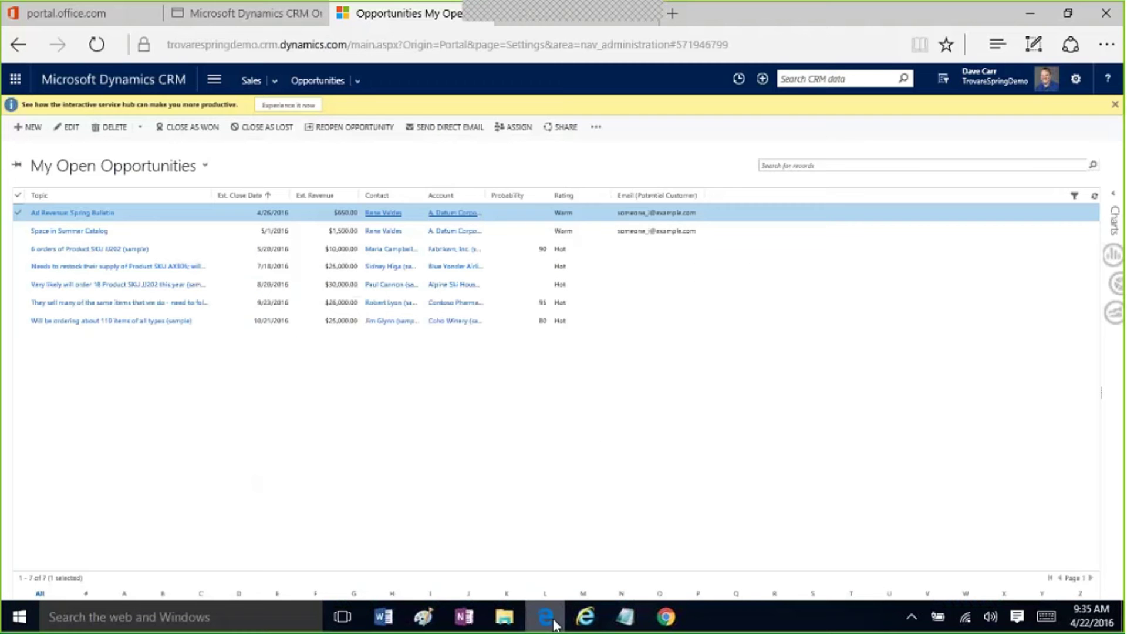
Step: Open the document templates list in the Settings area
{"action": "left_click", "coordinate": [220, 80]}
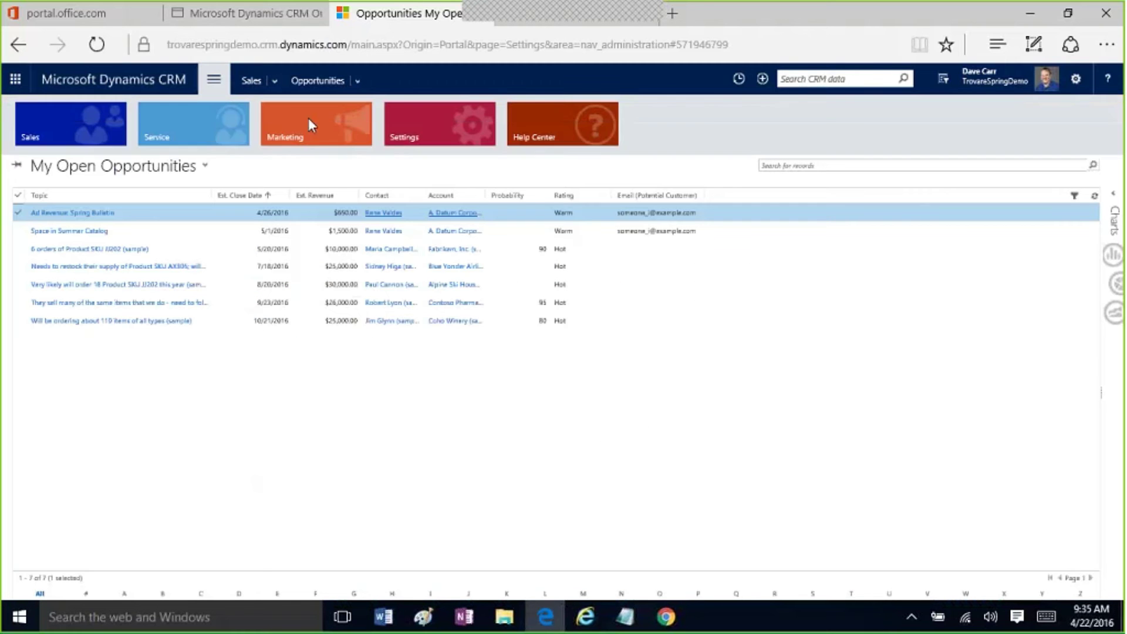
{"action": "left_click", "coordinate": [417, 132]}
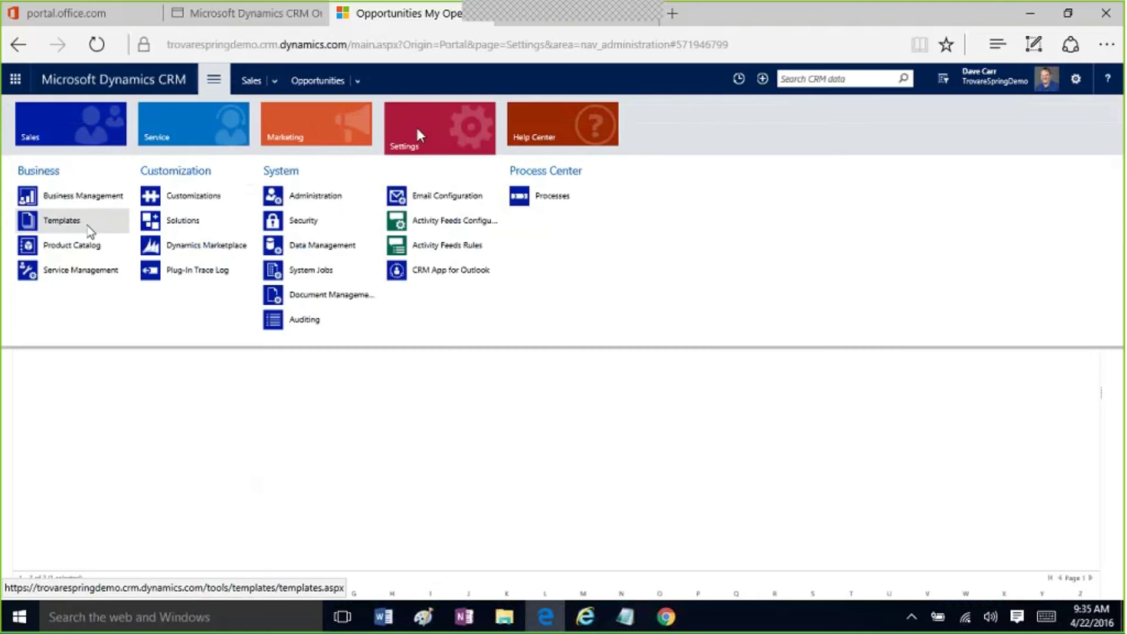
{"action": "left_click", "coordinate": [88, 228]}
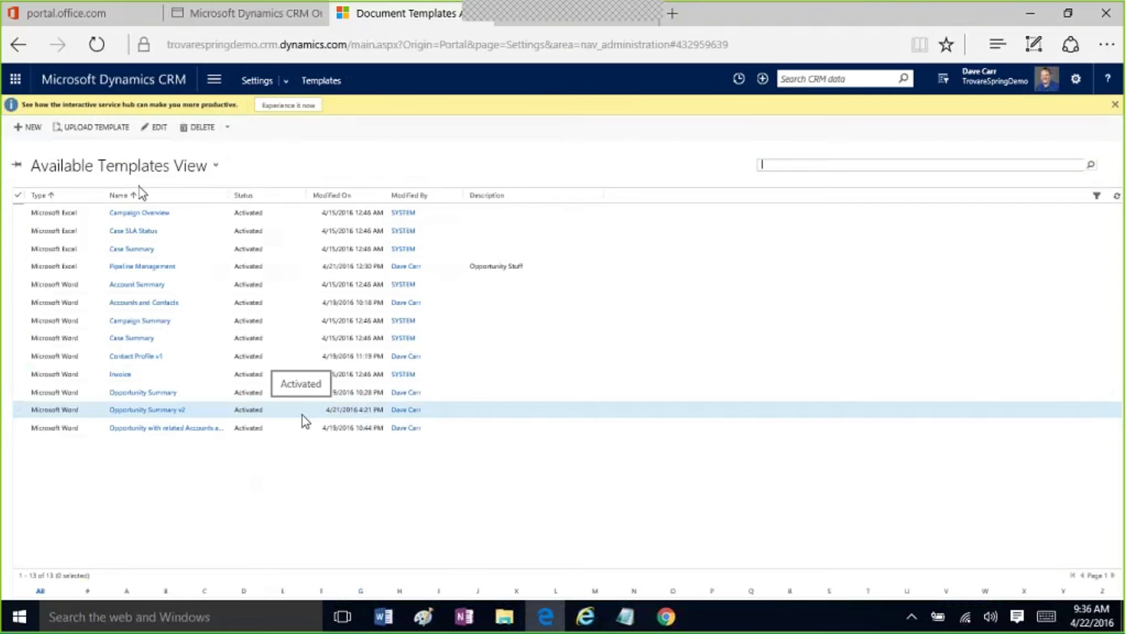
Step: Try to upload the Opportunity Summary v3 Word file from Downloads as a document template
{"action": "left_click", "coordinate": [105, 128]}
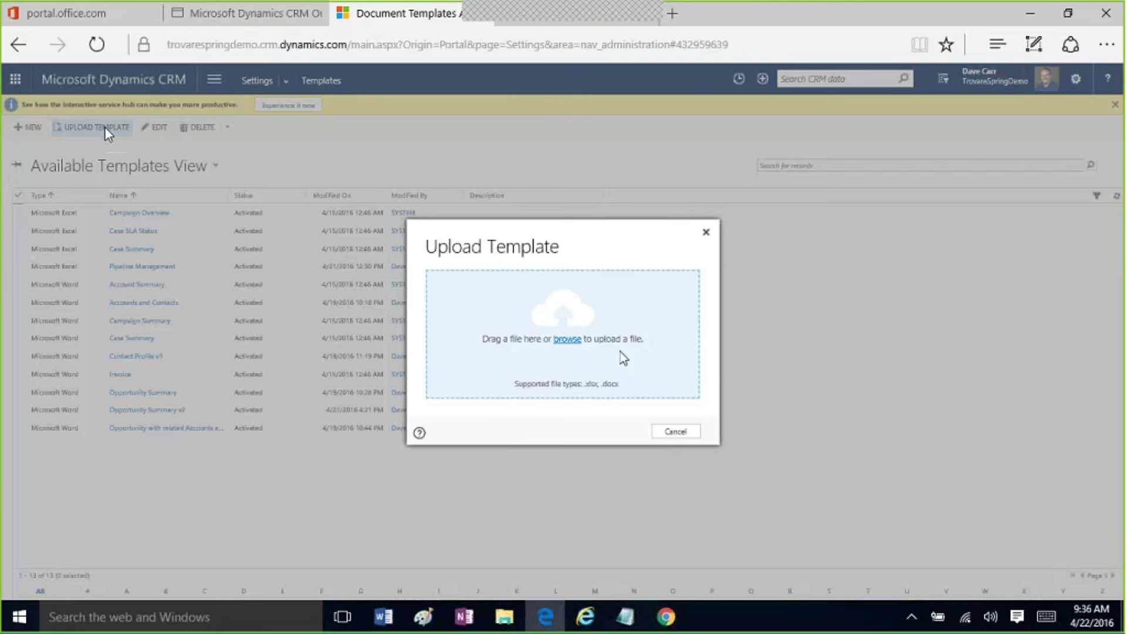
{"action": "left_click", "coordinate": [568, 341]}
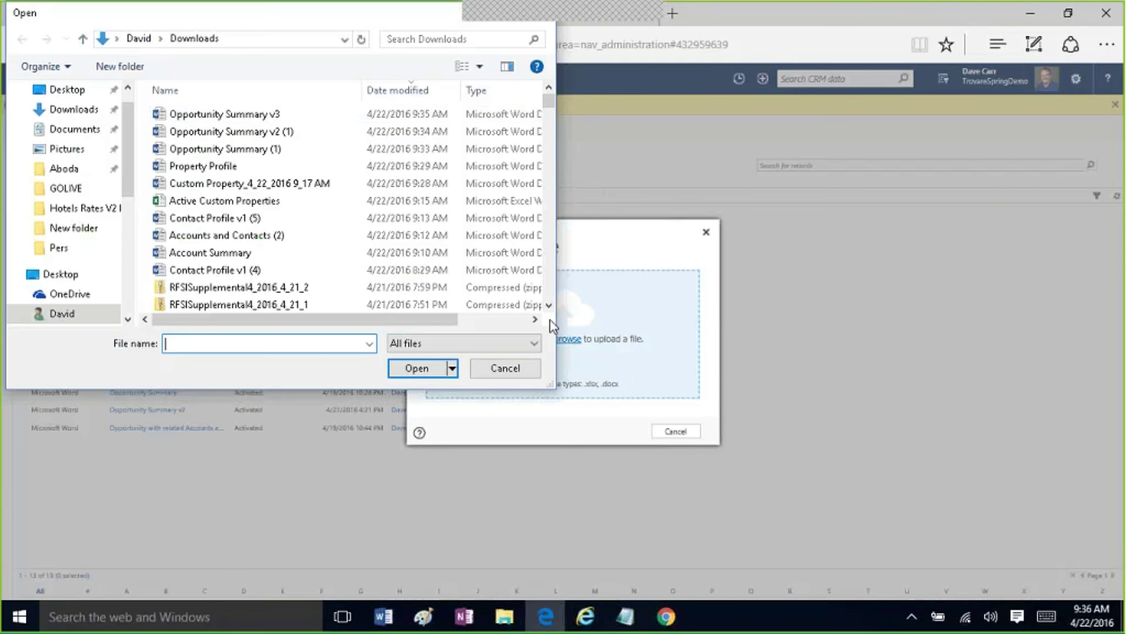
{"action": "left_click", "coordinate": [326, 115]}
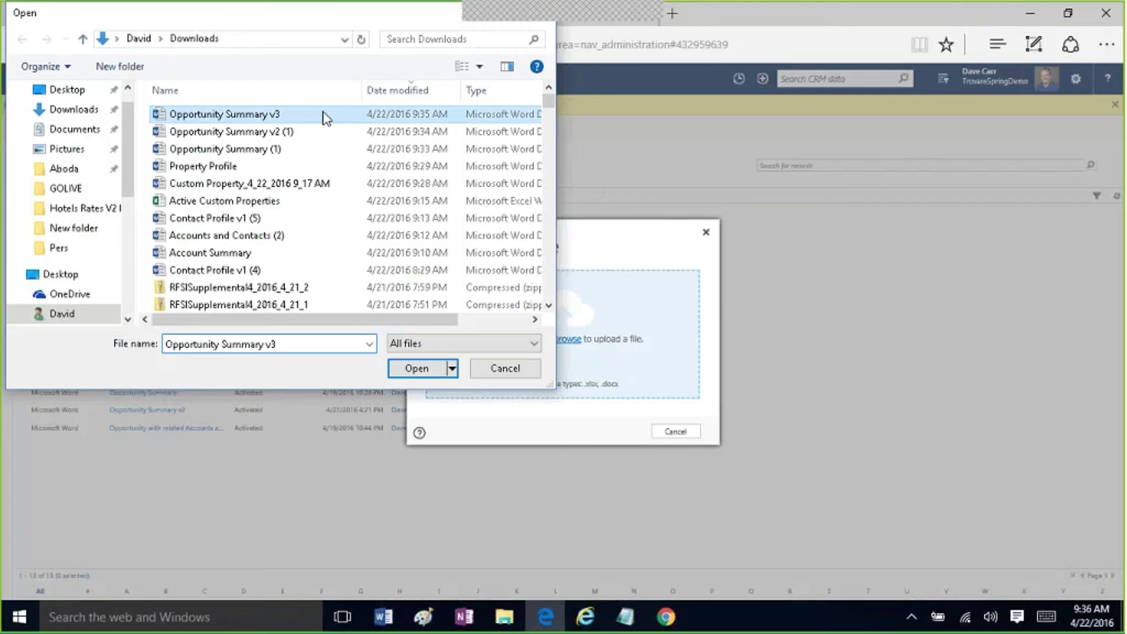
{"action": "left_click", "coordinate": [415, 368]}
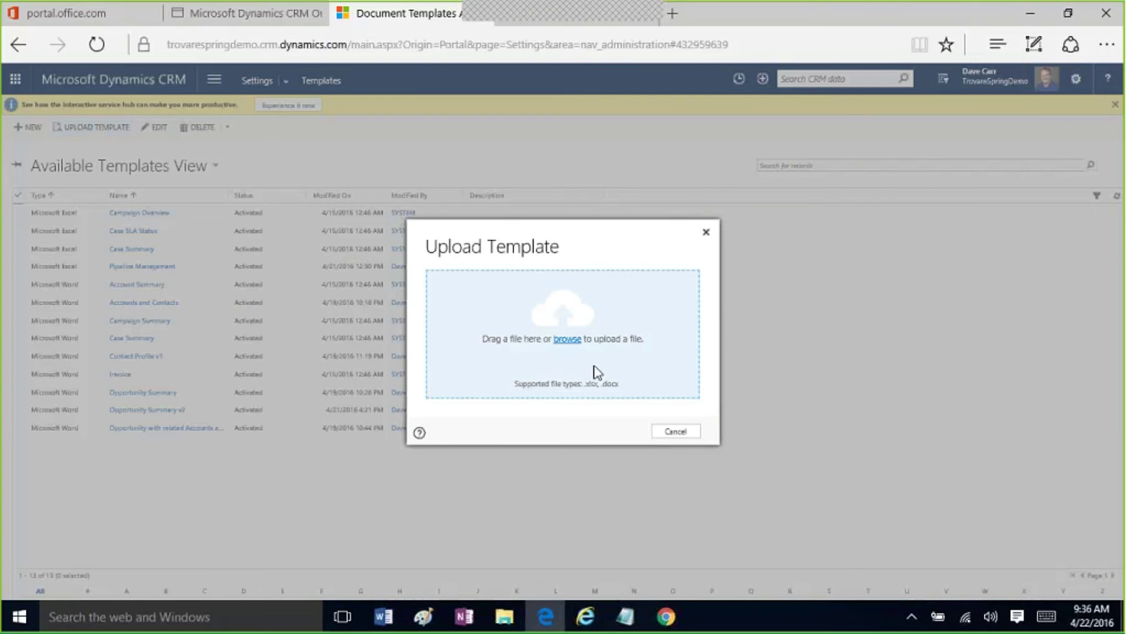
{"action": "left_click", "coordinate": [707, 237]}
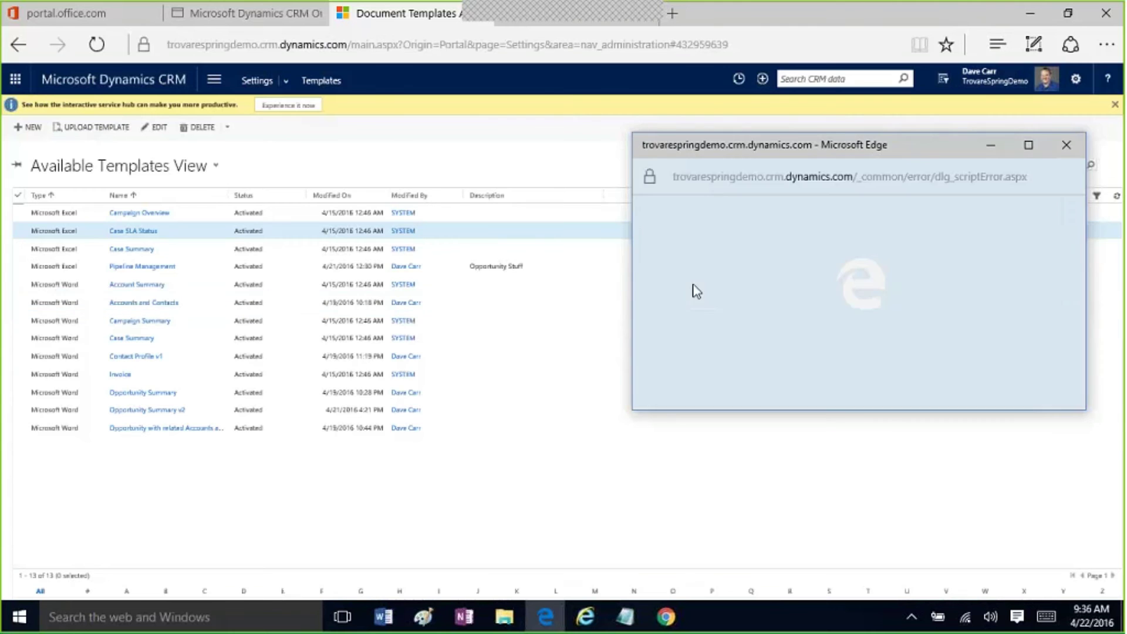
{"action": "left_click", "coordinate": [1034, 132]}
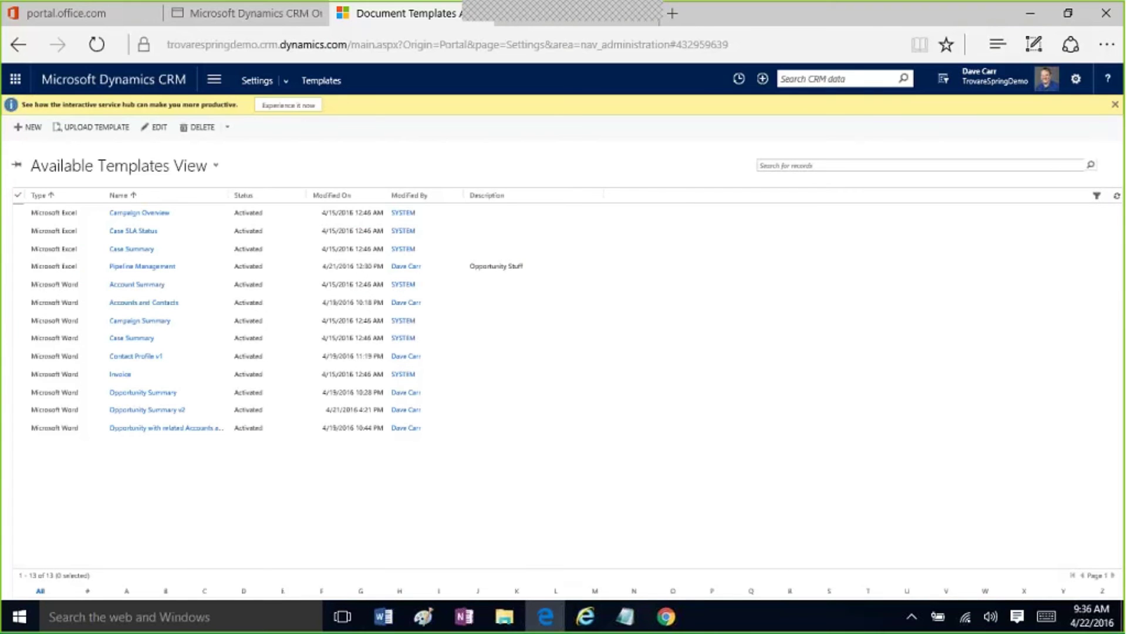
Step: Open the Attach Contact Summary Word Doc to Contact workflow from the Processes settings
{"action": "left_click", "coordinate": [285, 82]}
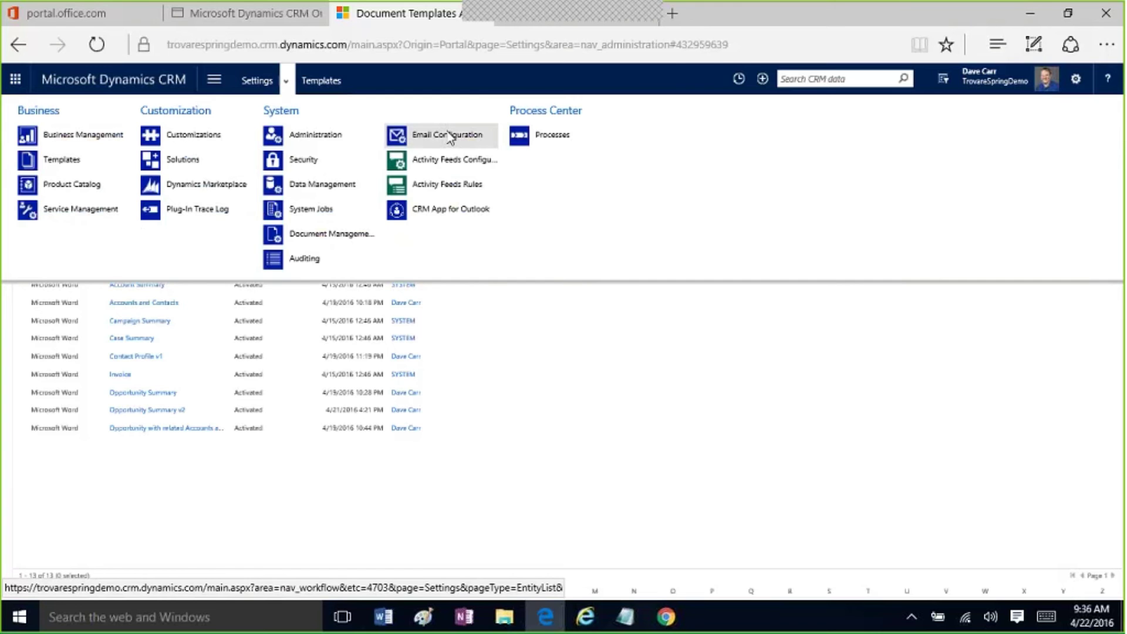
{"action": "left_click", "coordinate": [541, 135]}
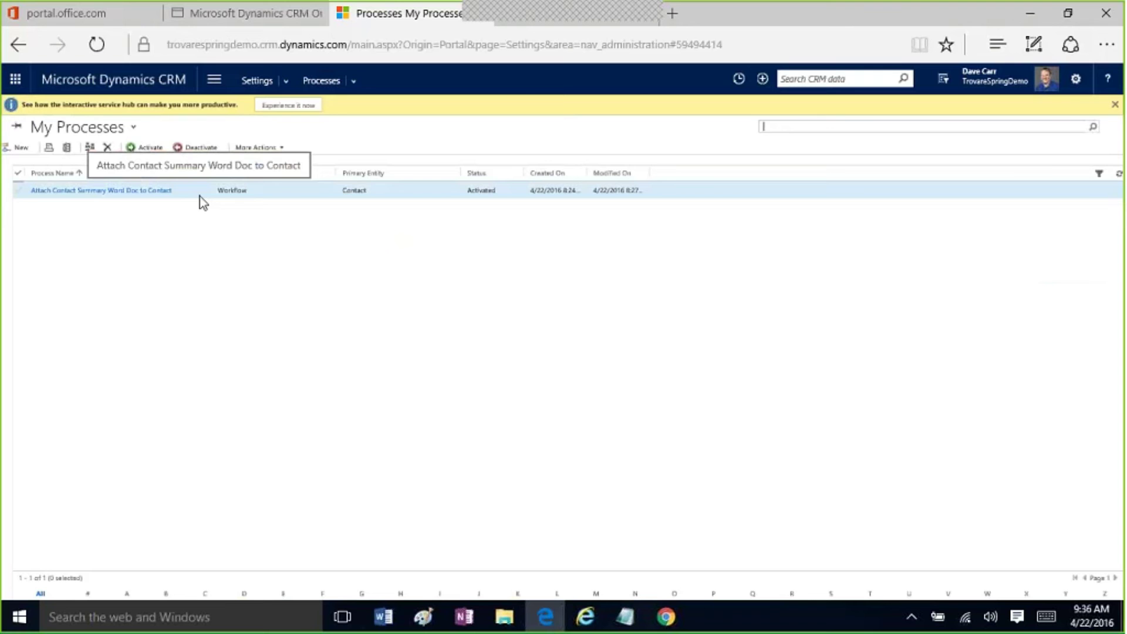
{"action": "double_click", "coordinate": [199, 195]}
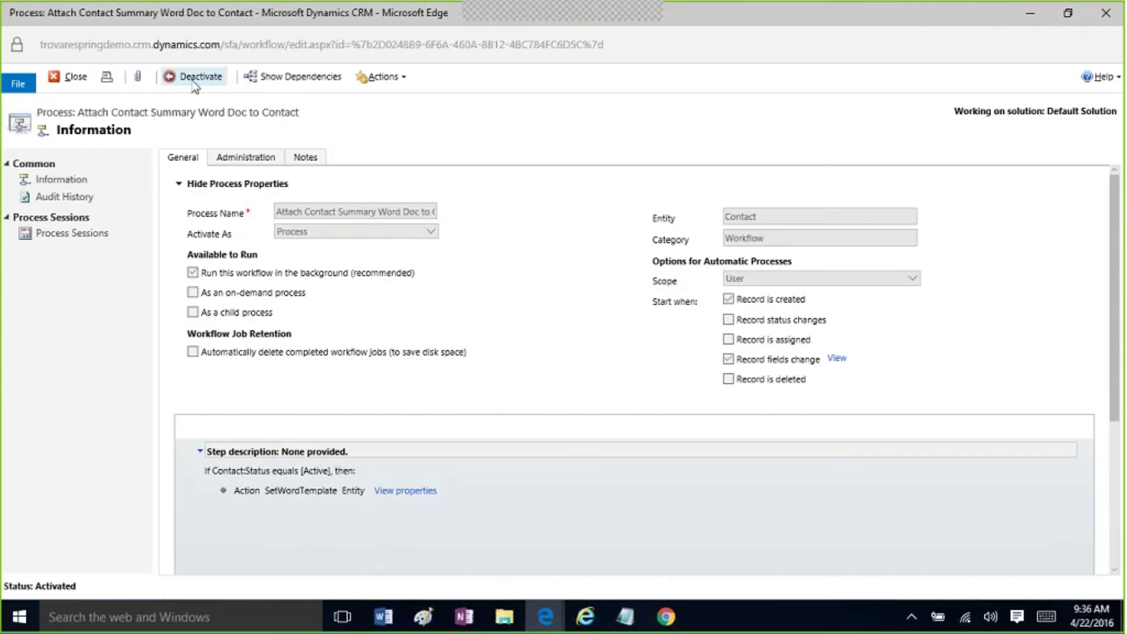
Step: Deactivate the Attach Contact Summary Word Doc to Contact workflow so its steps can be edited
{"action": "left_click", "coordinate": [199, 78]}
{"action": "left_click", "coordinate": [646, 421]}
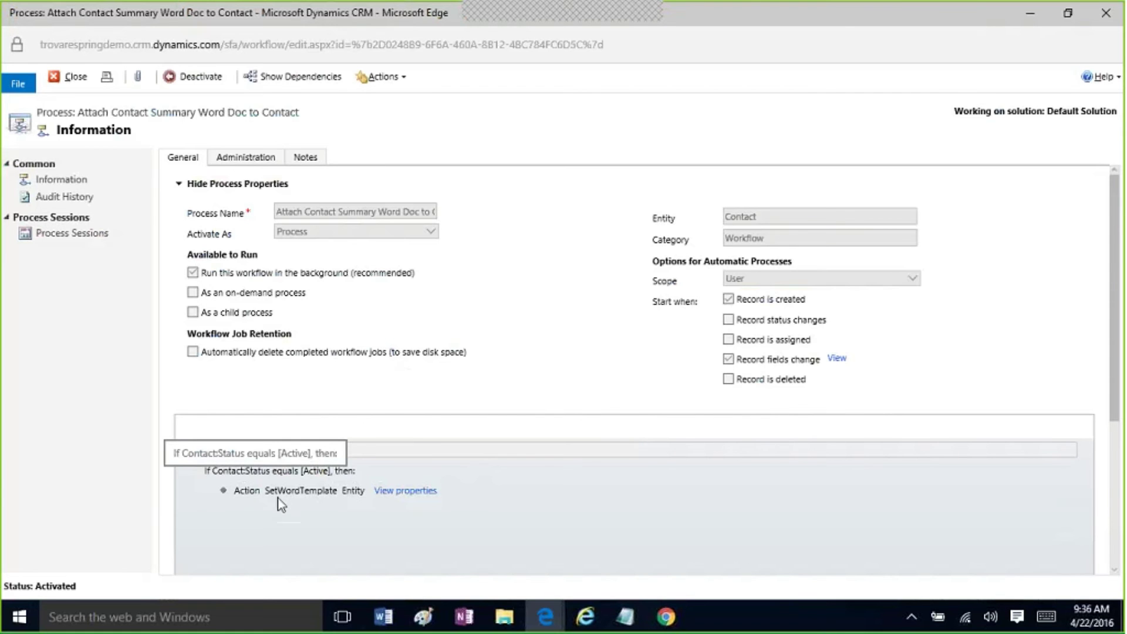
{"action": "left_click", "coordinate": [191, 81]}
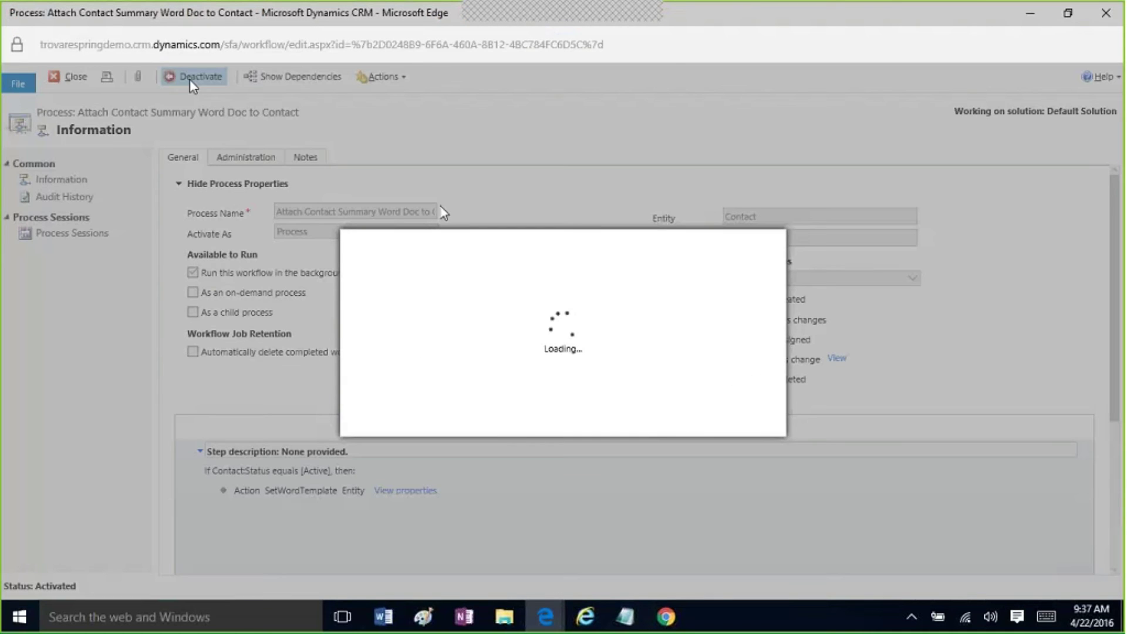
{"action": "left_click", "coordinate": [654, 420]}
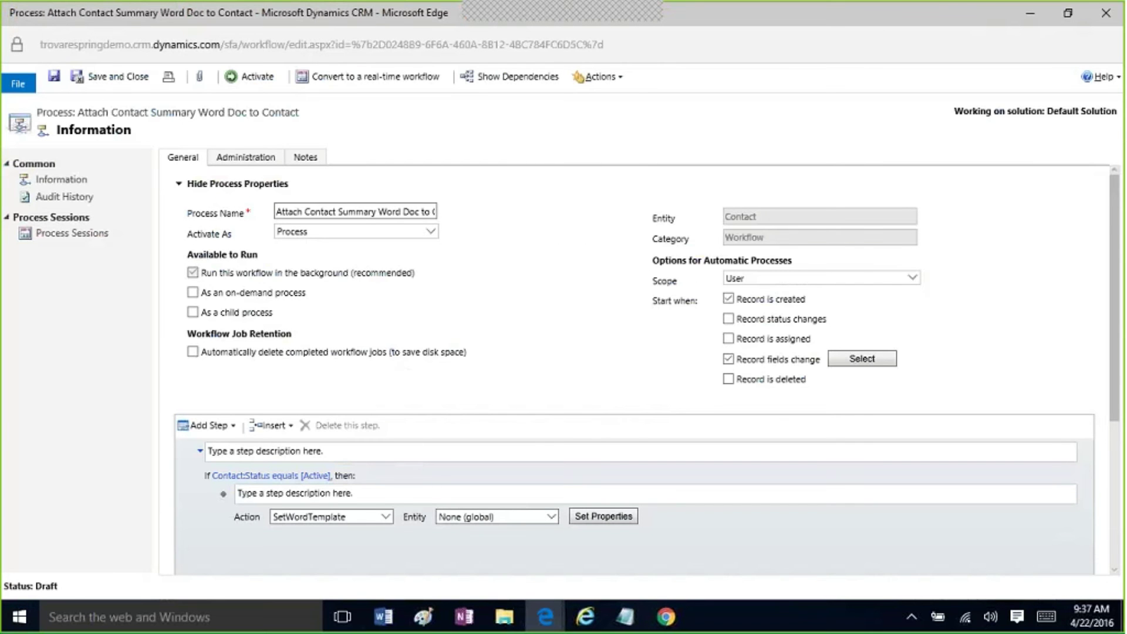
Step: Look through the step types that can be added to the workflow and the action choices, keeping SetWordTemplate
{"action": "left_click", "coordinate": [232, 426]}
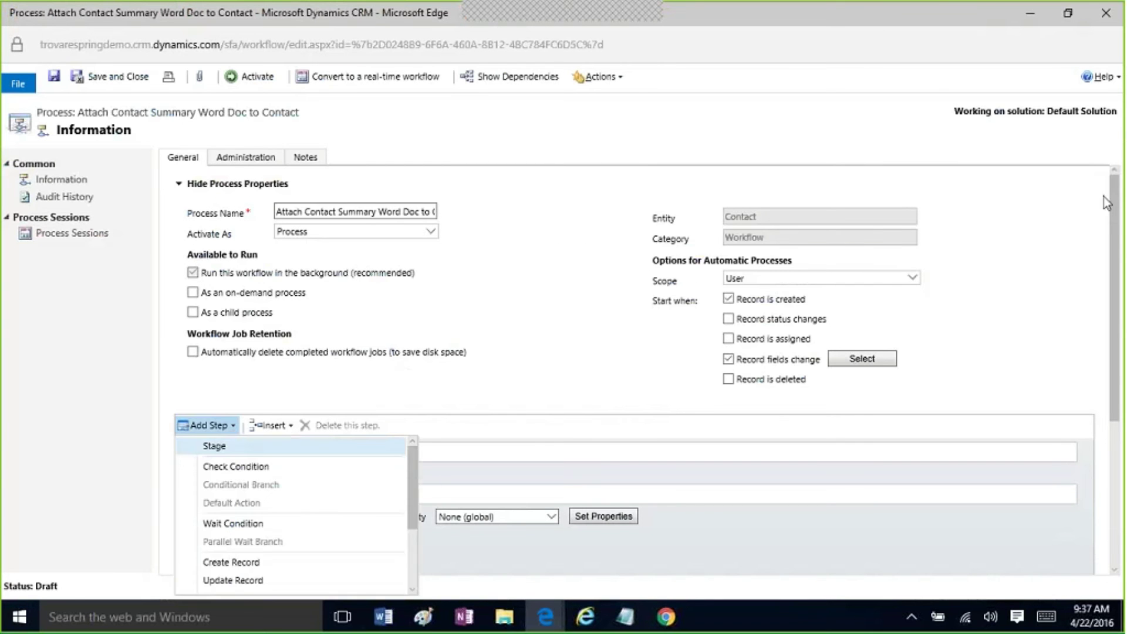
{"action": "left_click_drag", "start_coordinate": [1115, 297], "coordinate": [1115, 446]}
{"action": "left_click", "coordinate": [210, 225]}
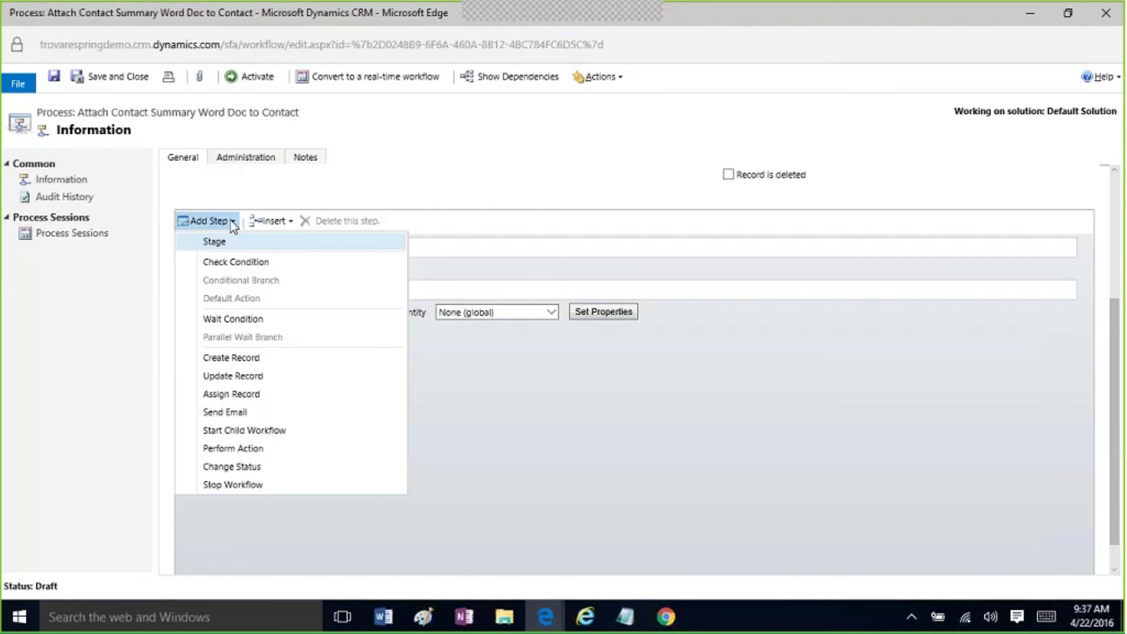
{"action": "left_click", "coordinate": [301, 453]}
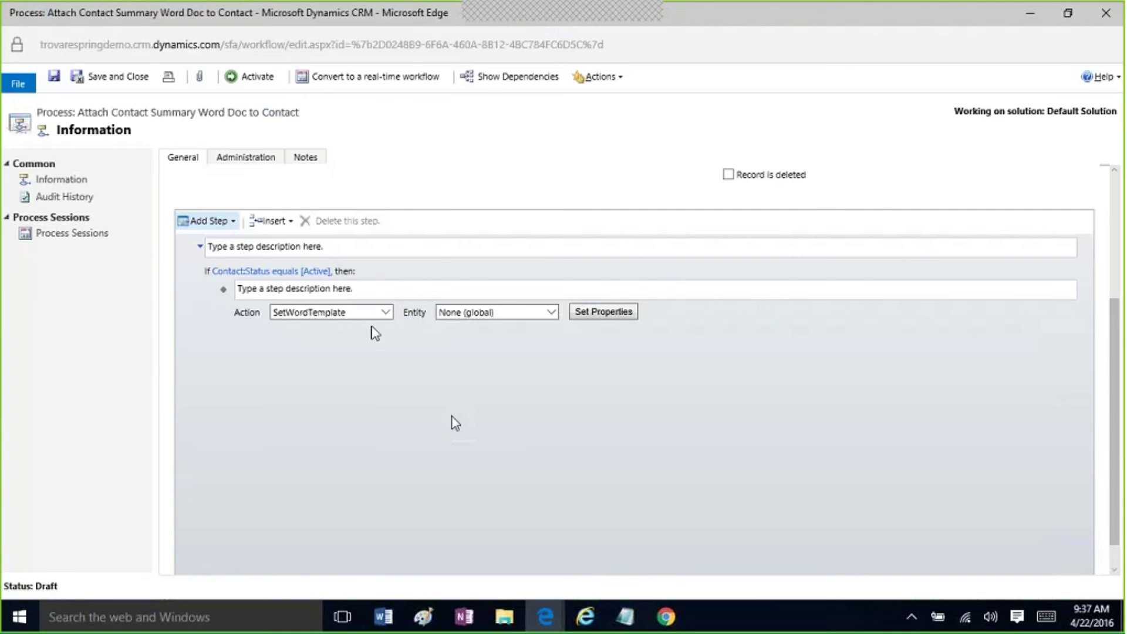
{"action": "left_click", "coordinate": [387, 314]}
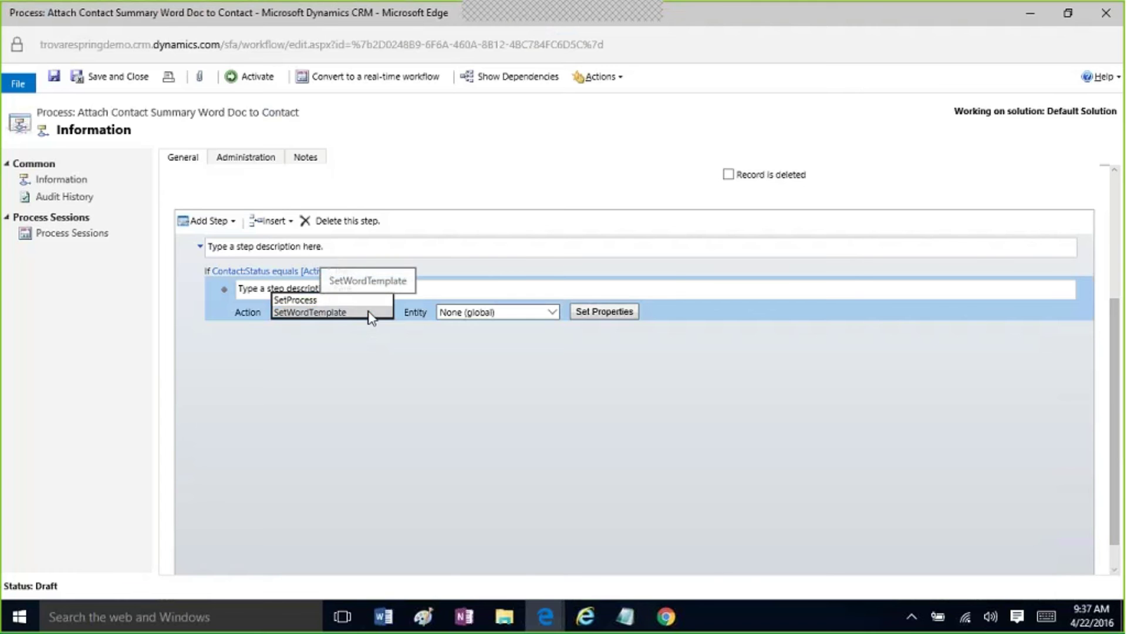
{"action": "left_click", "coordinate": [371, 316]}
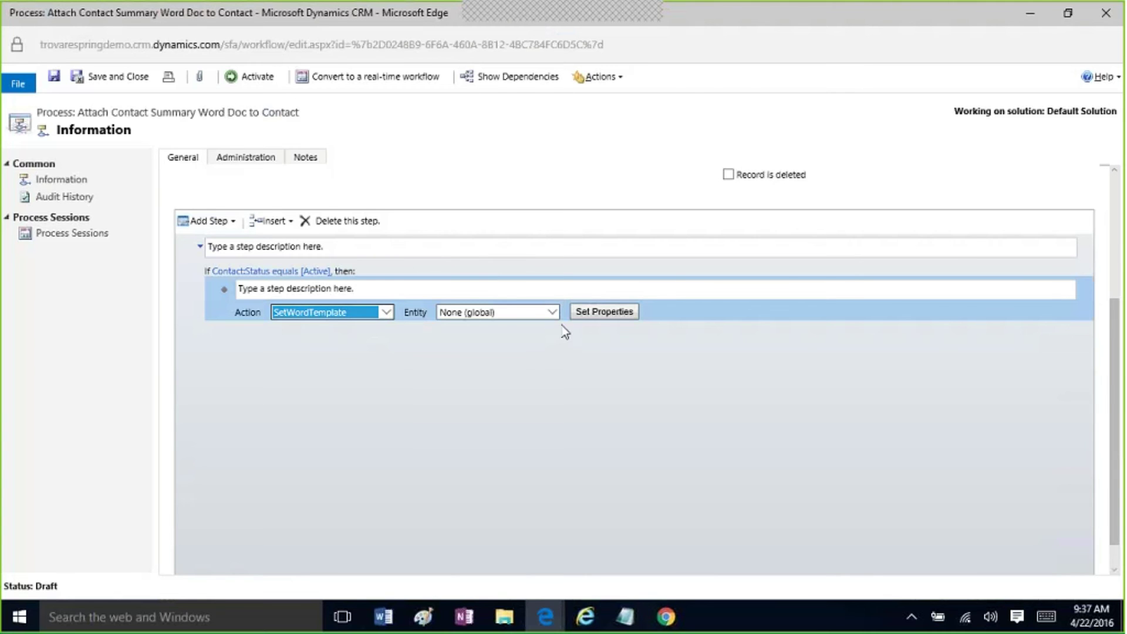
Step: Examine the SetWordTemplate input properties, including the selected template and the Contact dynamic value for Target, and close them without saving
{"action": "left_click", "coordinate": [586, 317]}
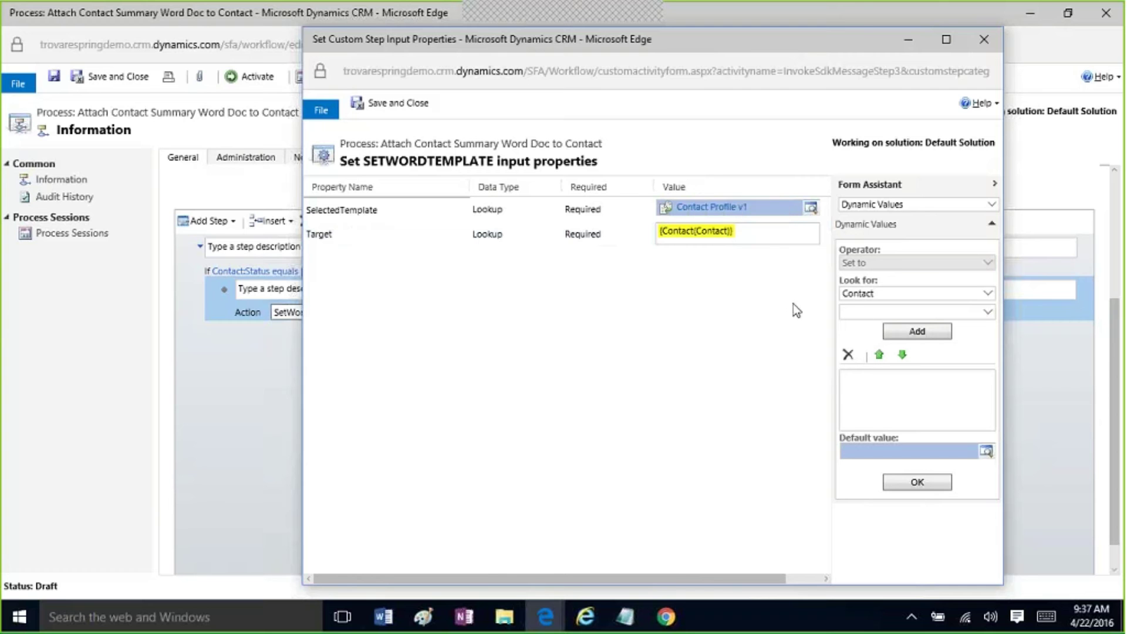
{"action": "left_click", "coordinate": [768, 237]}
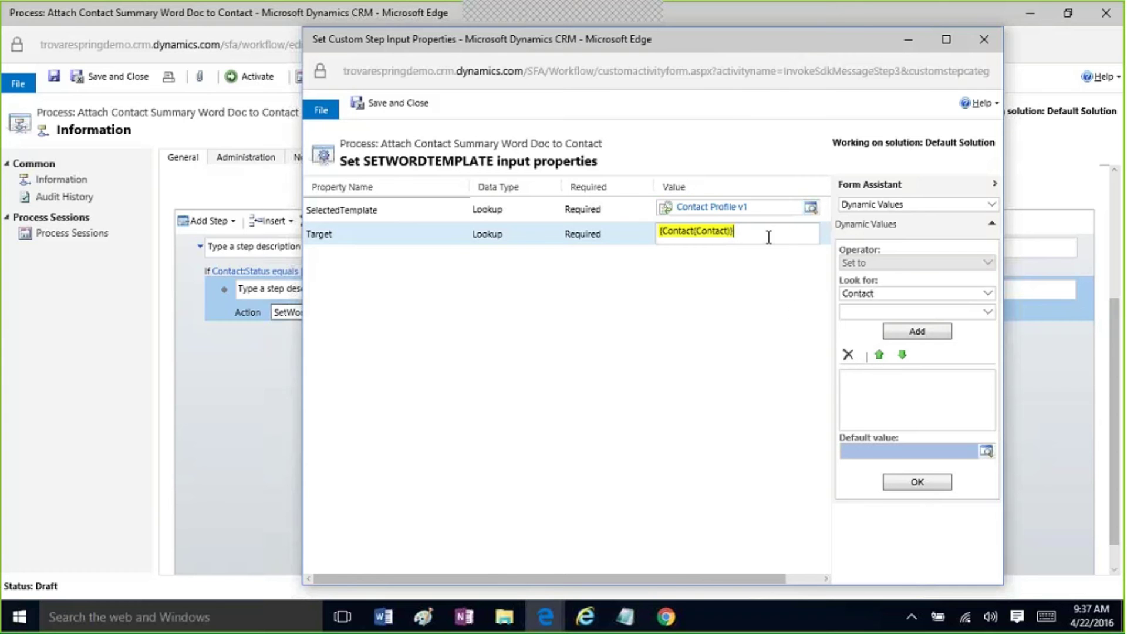
{"action": "left_click", "coordinate": [871, 312]}
{"action": "left_click", "coordinate": [866, 325]}
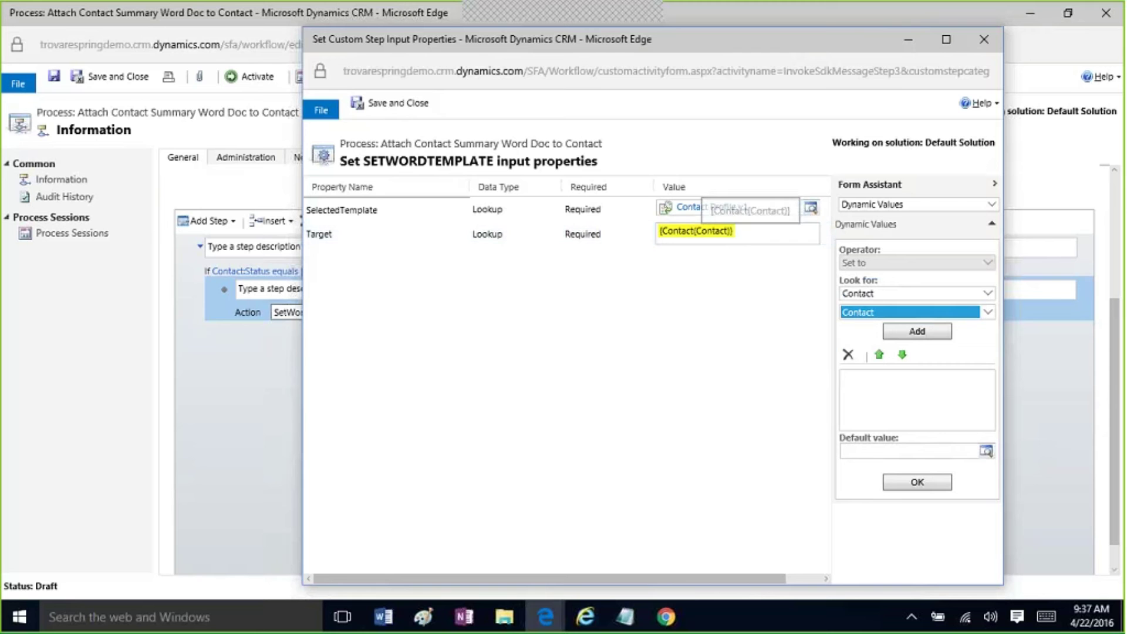
{"action": "left_click", "coordinate": [869, 311]}
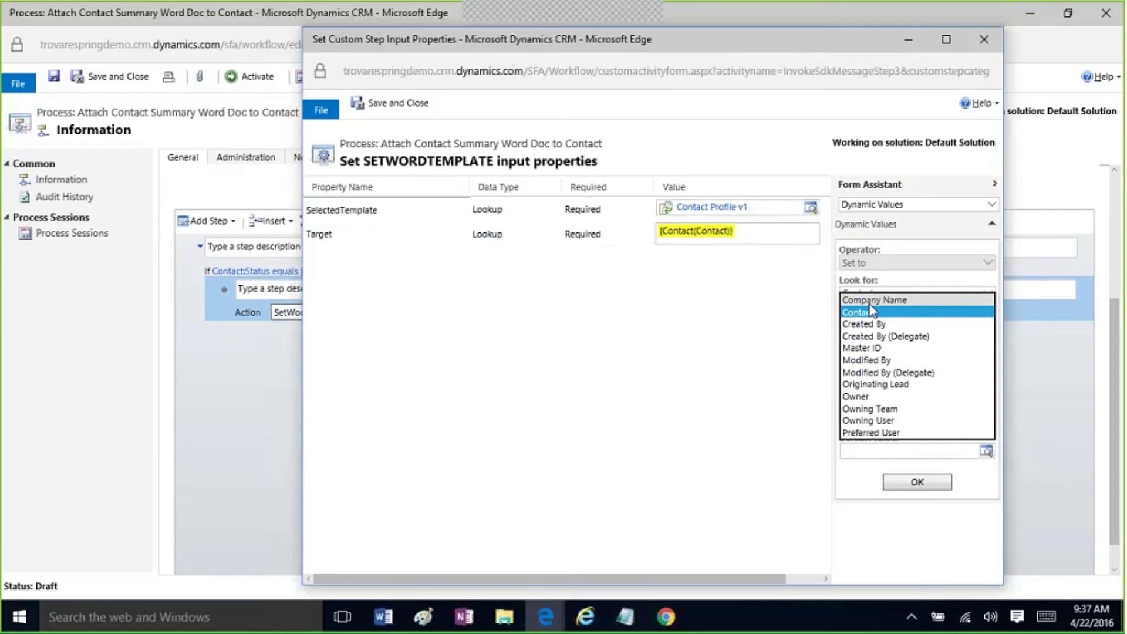
{"action": "left_click", "coordinate": [730, 241]}
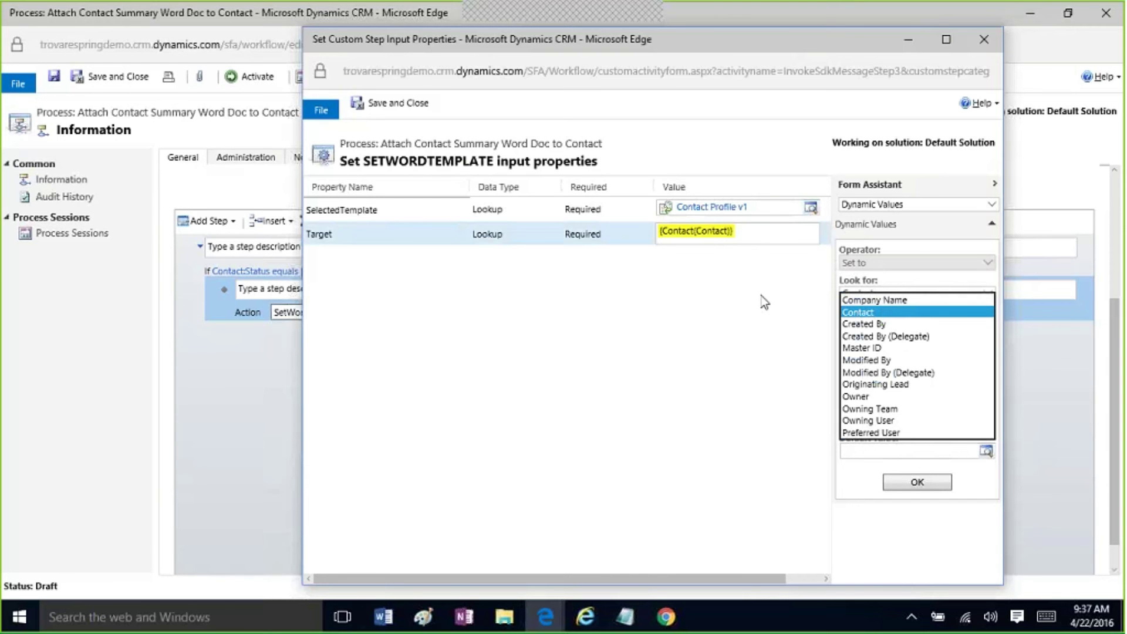
{"action": "left_click", "coordinate": [987, 43]}
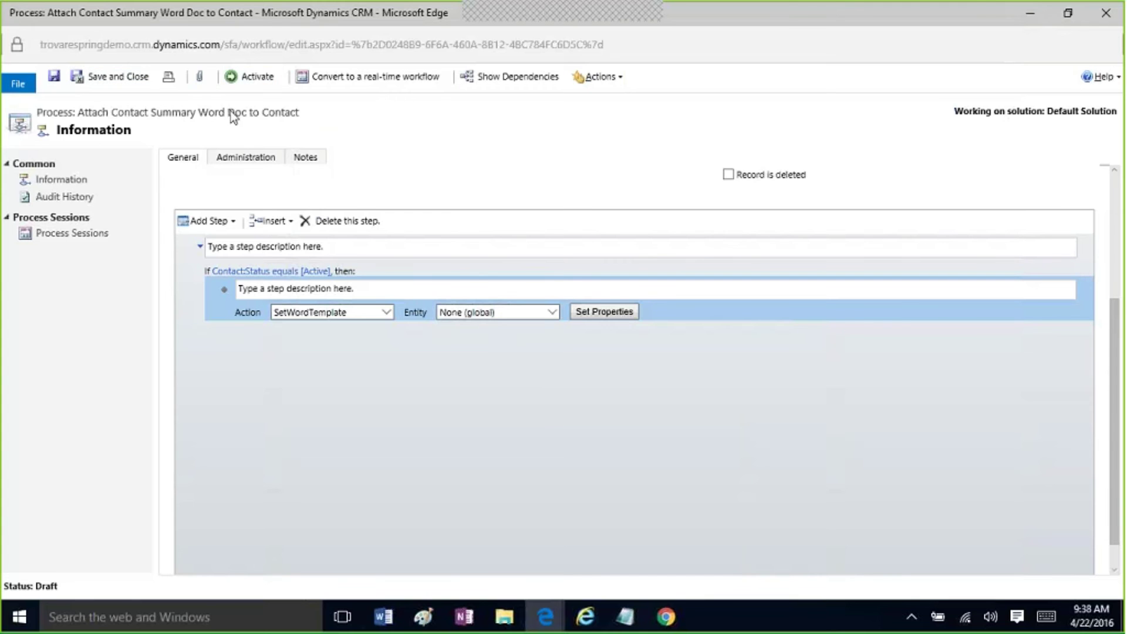
Step: Activate the Attach Contact Summary Word Doc to Contact workflow and return to the My Processes list
{"action": "left_click", "coordinate": [256, 82]}
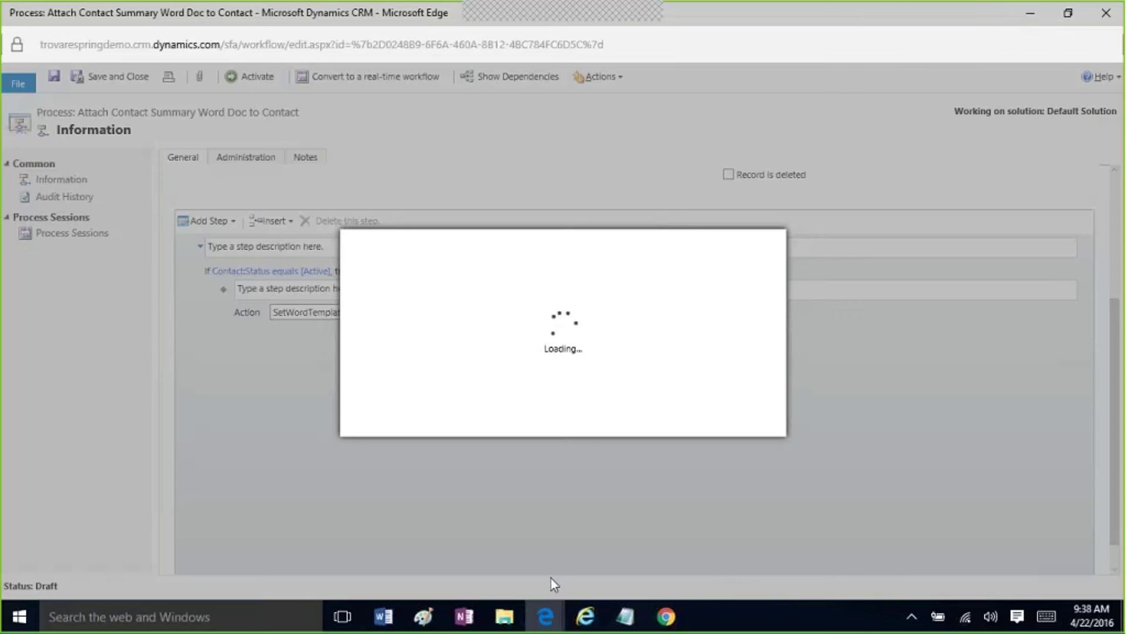
{"action": "left_click", "coordinate": [655, 417]}
{"action": "mouse_move", "coordinate": [546, 613]}
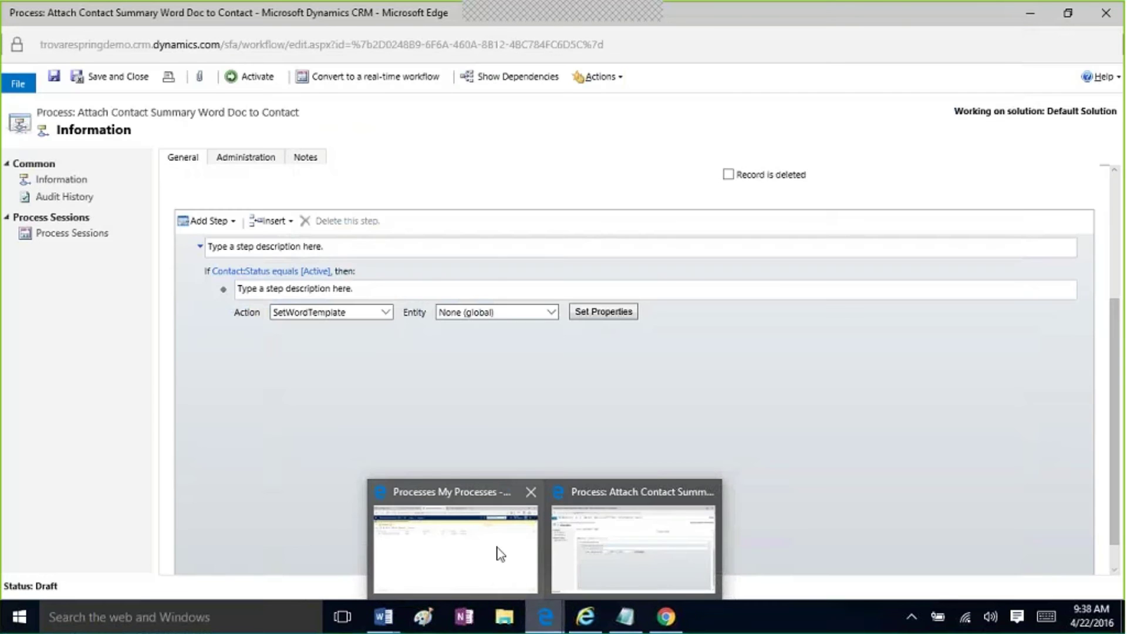
{"action": "left_click", "coordinate": [499, 552]}
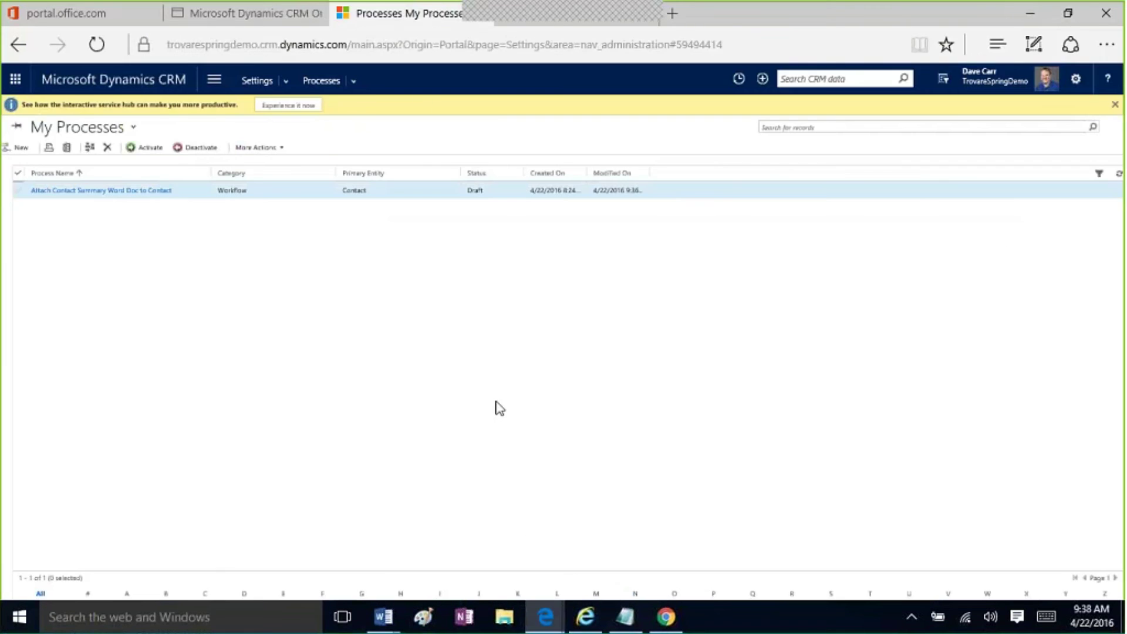
{"action": "key", "text": "alt+Tab"}
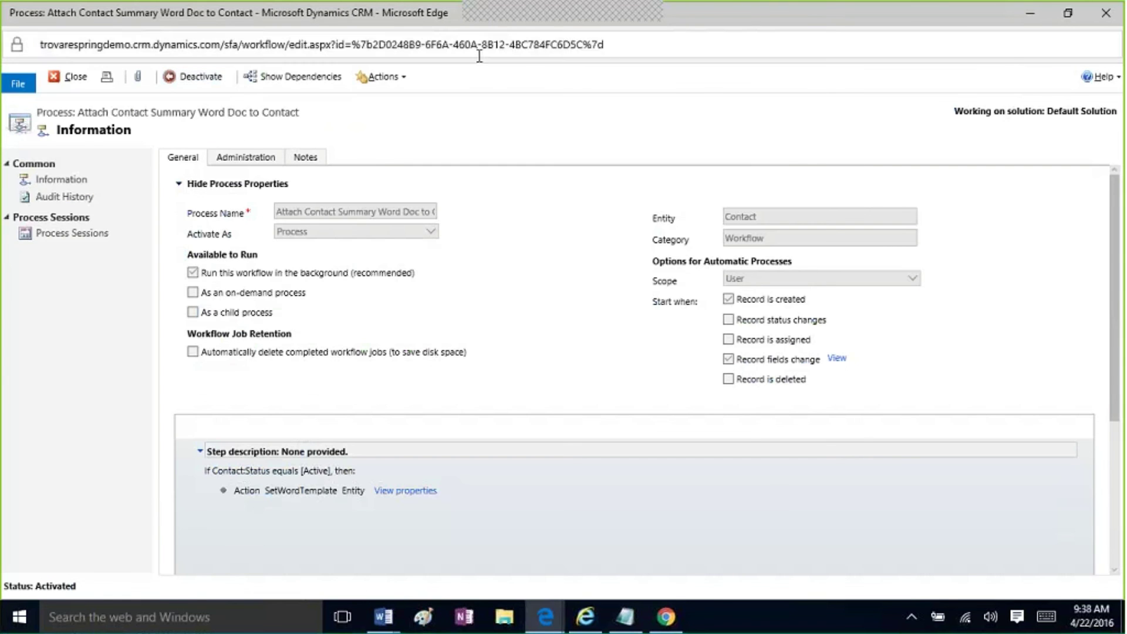
{"action": "key", "text": "alt+Tab"}
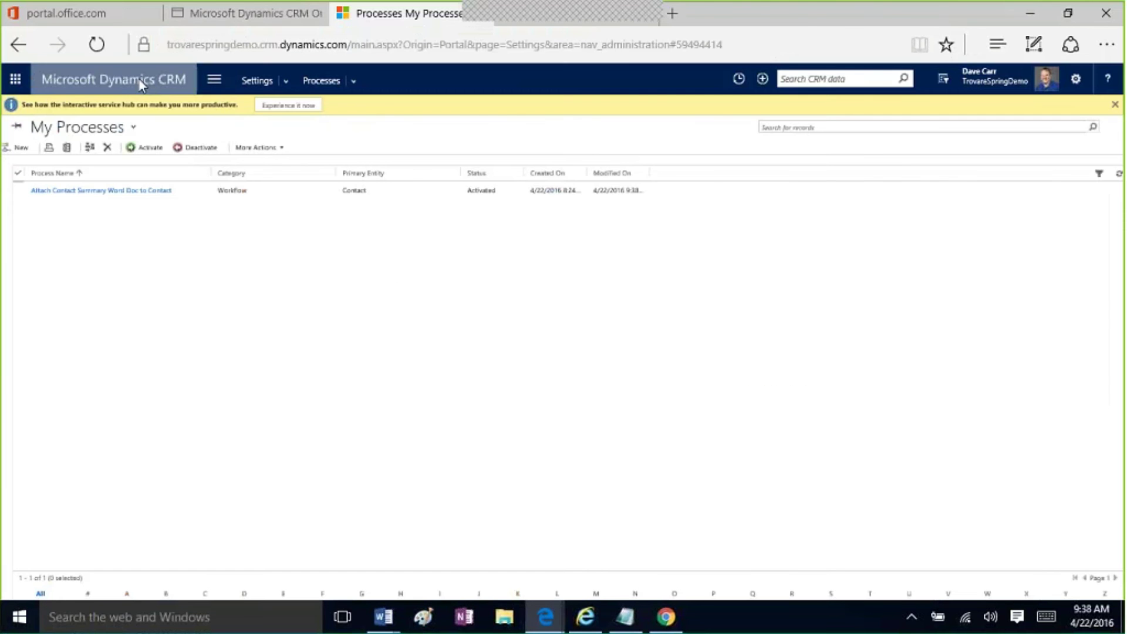
Step: Open the first A. Datum Corporation contact's record from the Sales contacts list
{"action": "left_click", "coordinate": [215, 80]}
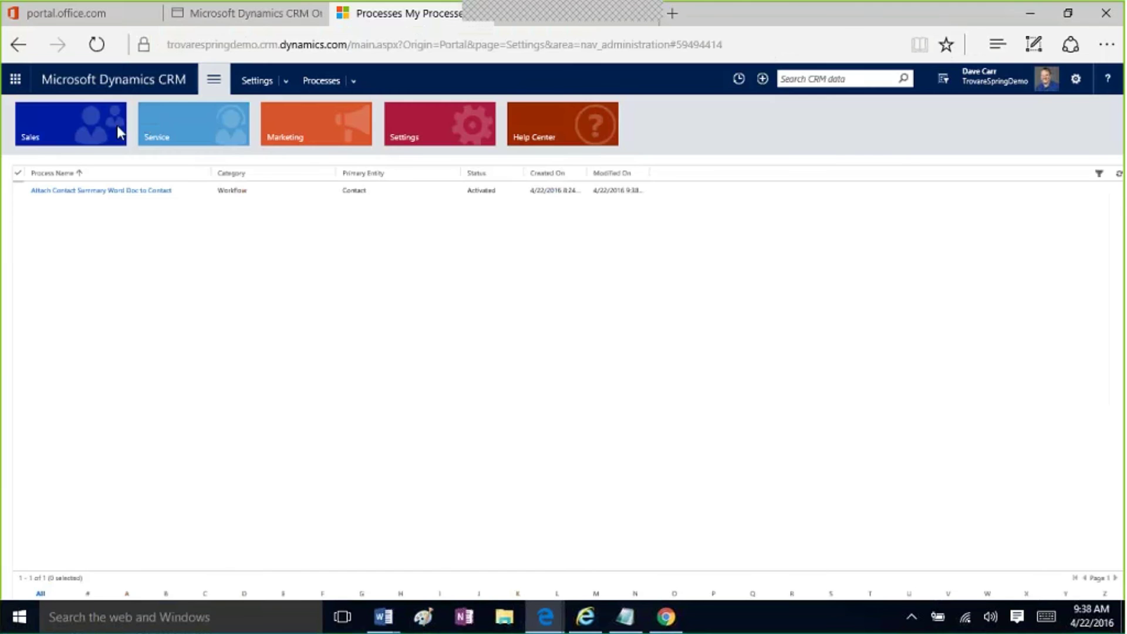
{"action": "left_click", "coordinate": [88, 133]}
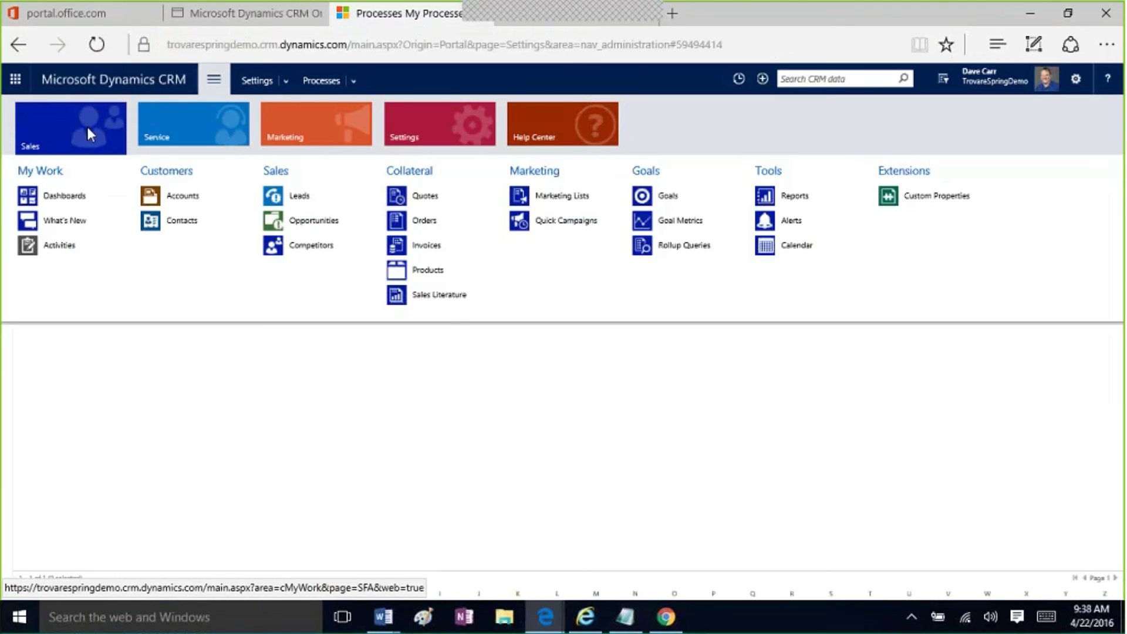
{"action": "left_click", "coordinate": [189, 223]}
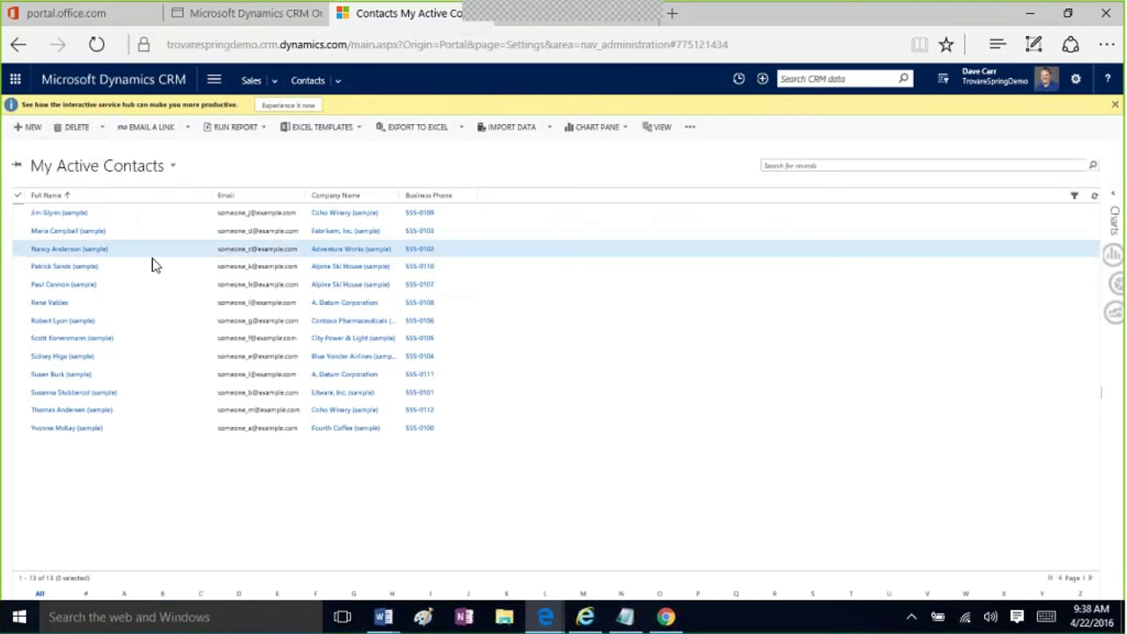
{"action": "double_click", "coordinate": [136, 304]}
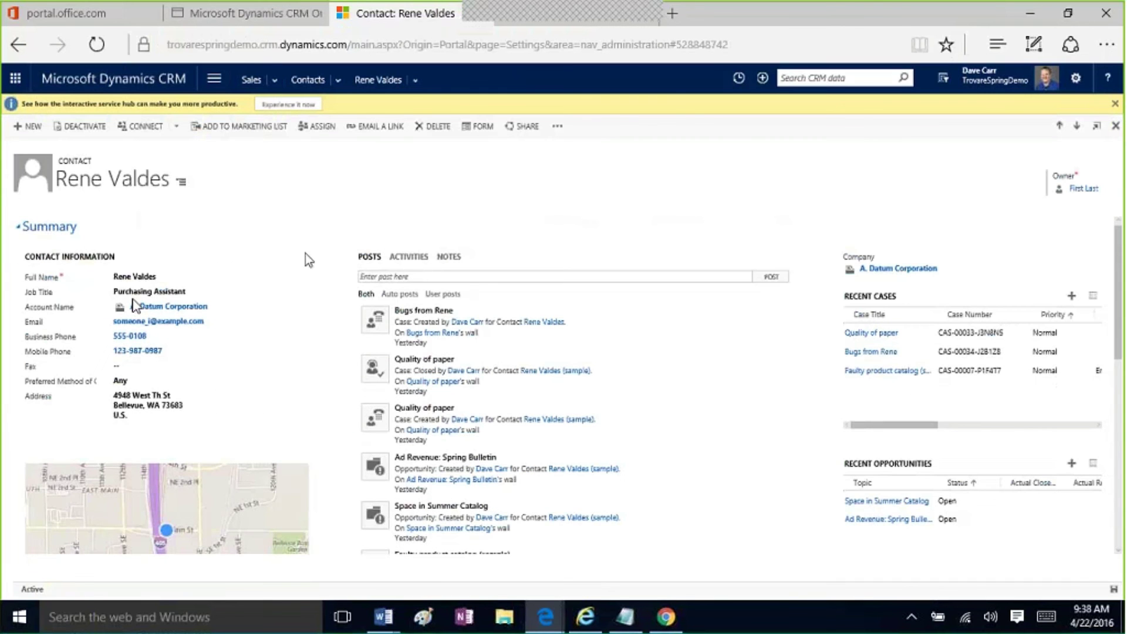
Step: Open the Contact Profile v1.docx attachment from the contact's notes, review the generated document in Word, and close it
{"action": "left_click", "coordinate": [447, 259]}
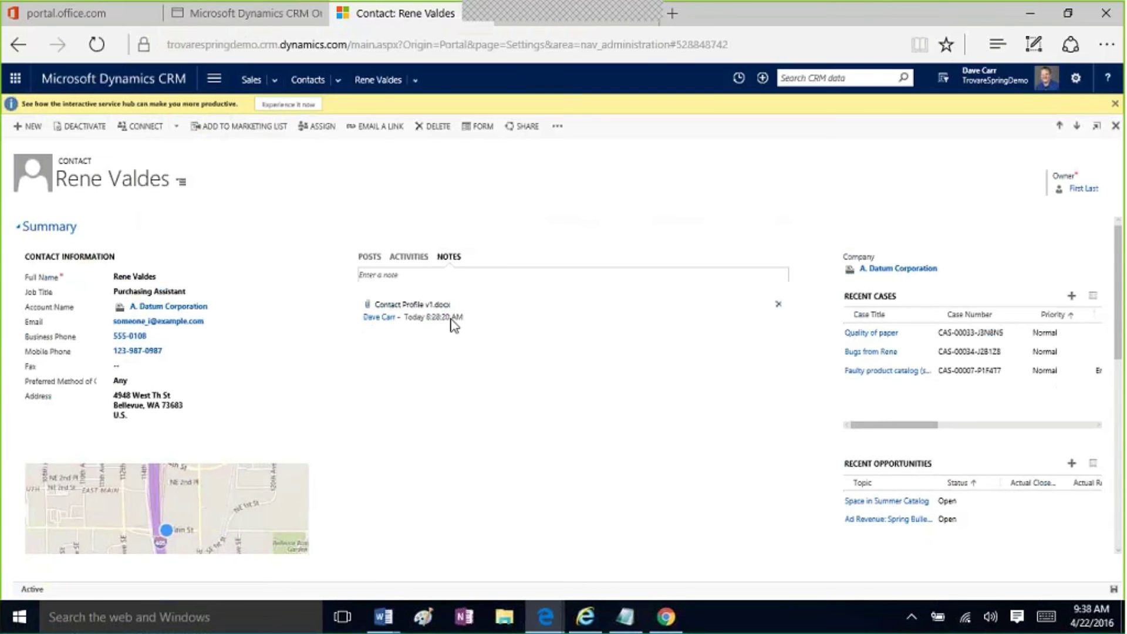
{"action": "left_click", "coordinate": [422, 305]}
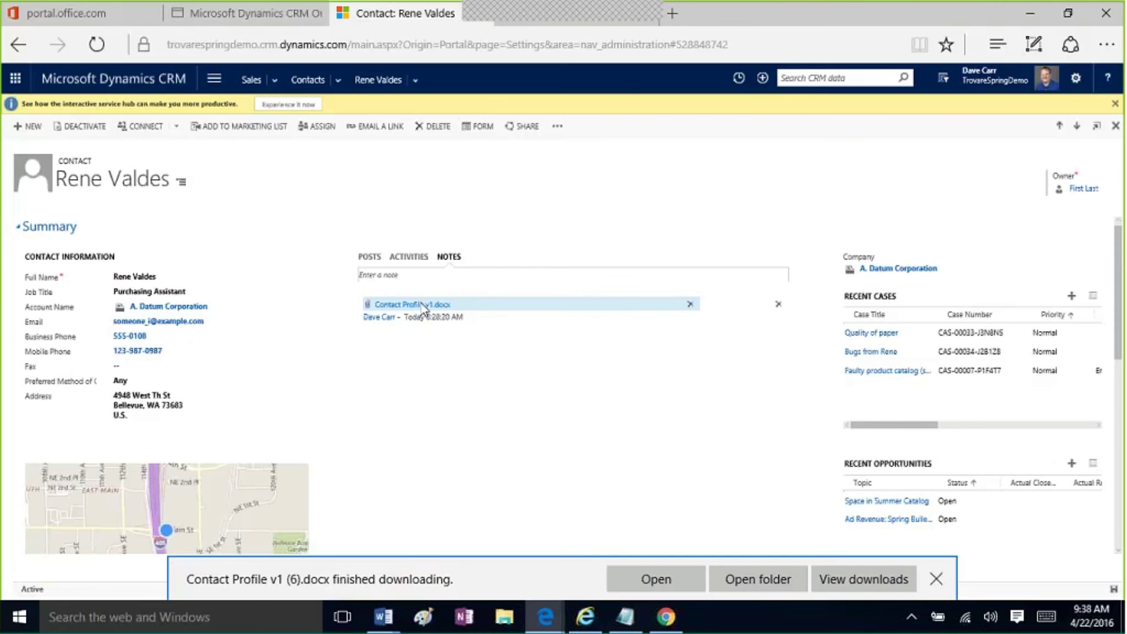
{"action": "left_click", "coordinate": [635, 581]}
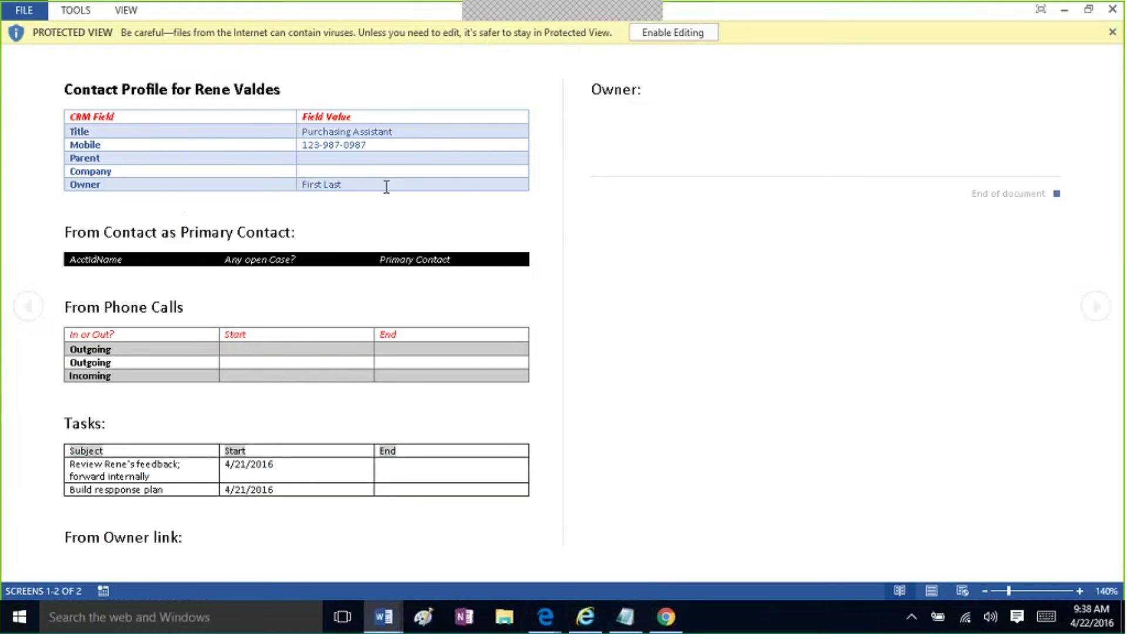
{"action": "left_click", "coordinate": [1113, 10]}
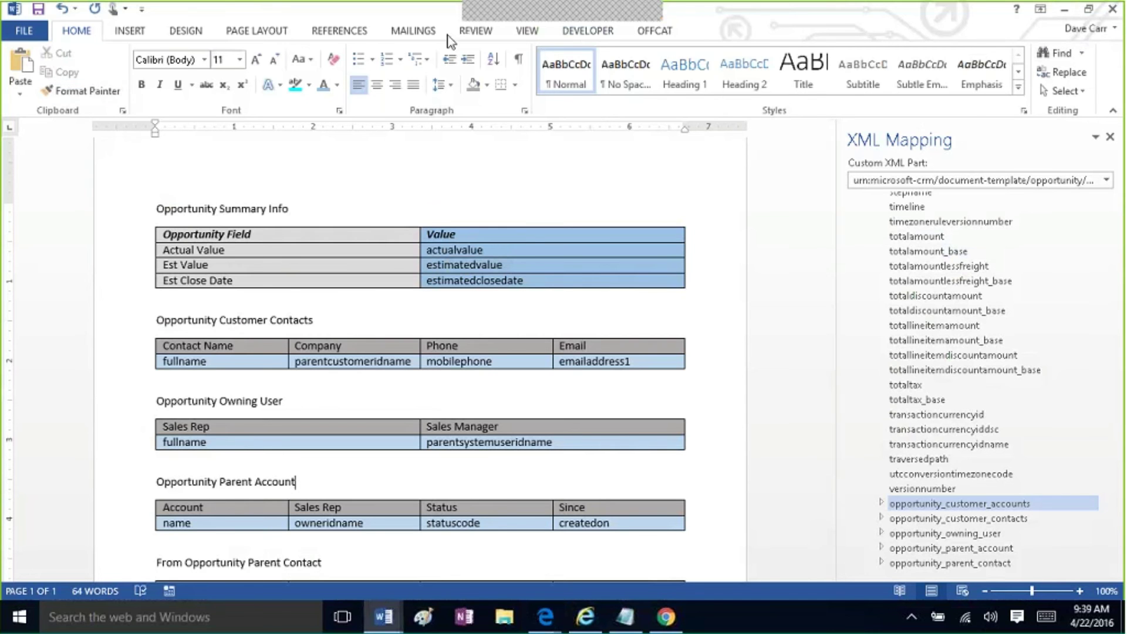
Step: In Word's ribbon customization options, make sure Developer is enabled among the main tabs and apply the options
{"action": "left_click", "coordinate": [24, 33]}
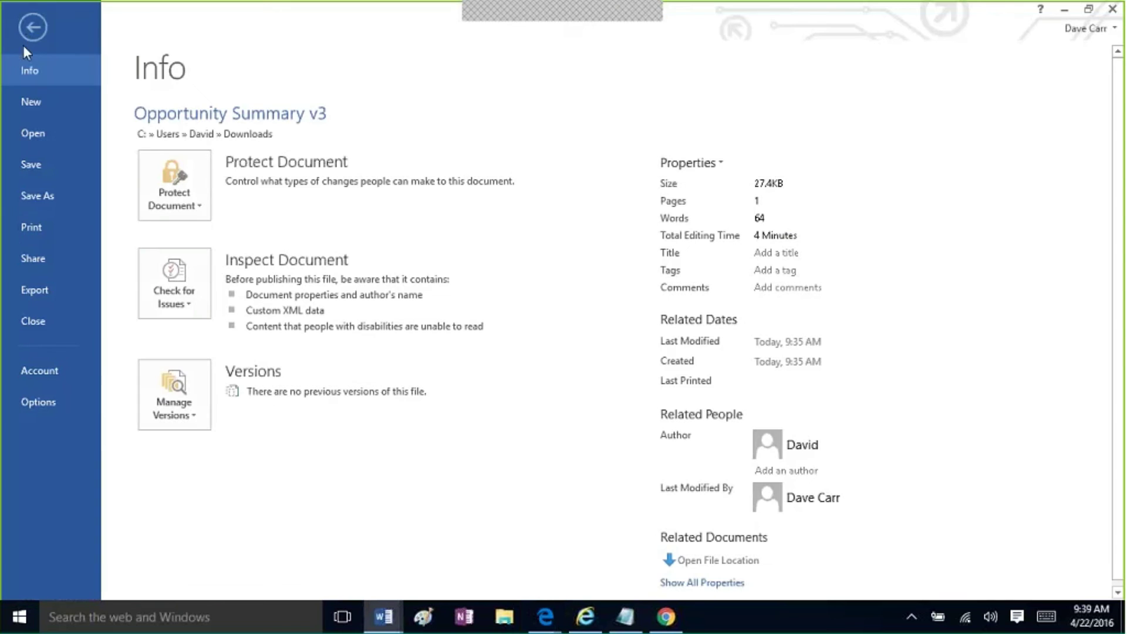
{"action": "left_click", "coordinate": [23, 402]}
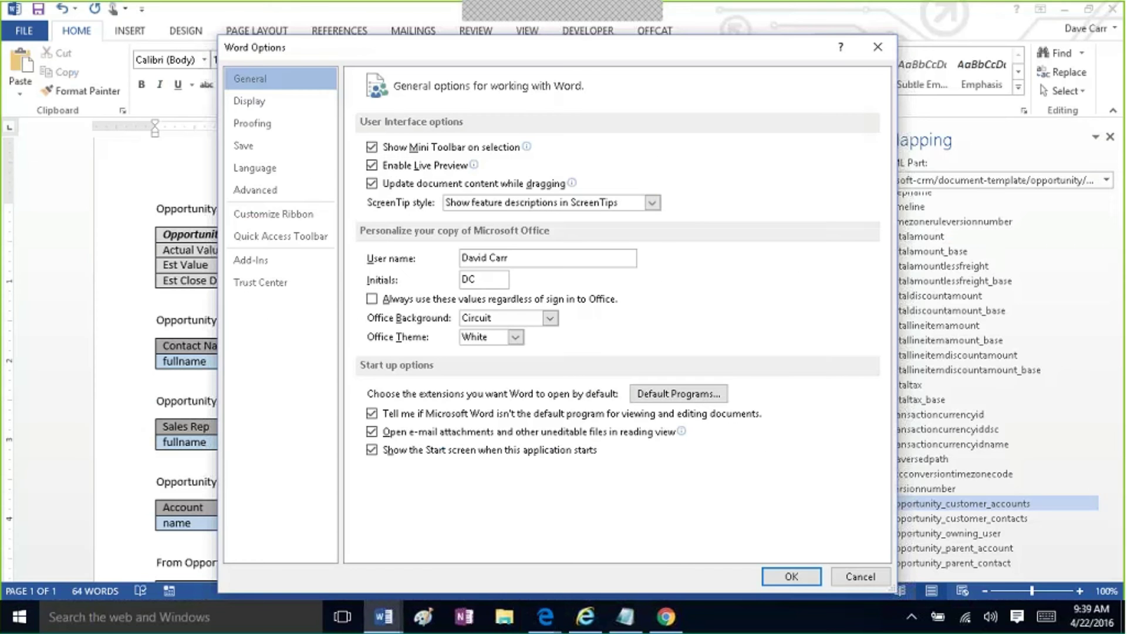
{"action": "left_click", "coordinate": [291, 244]}
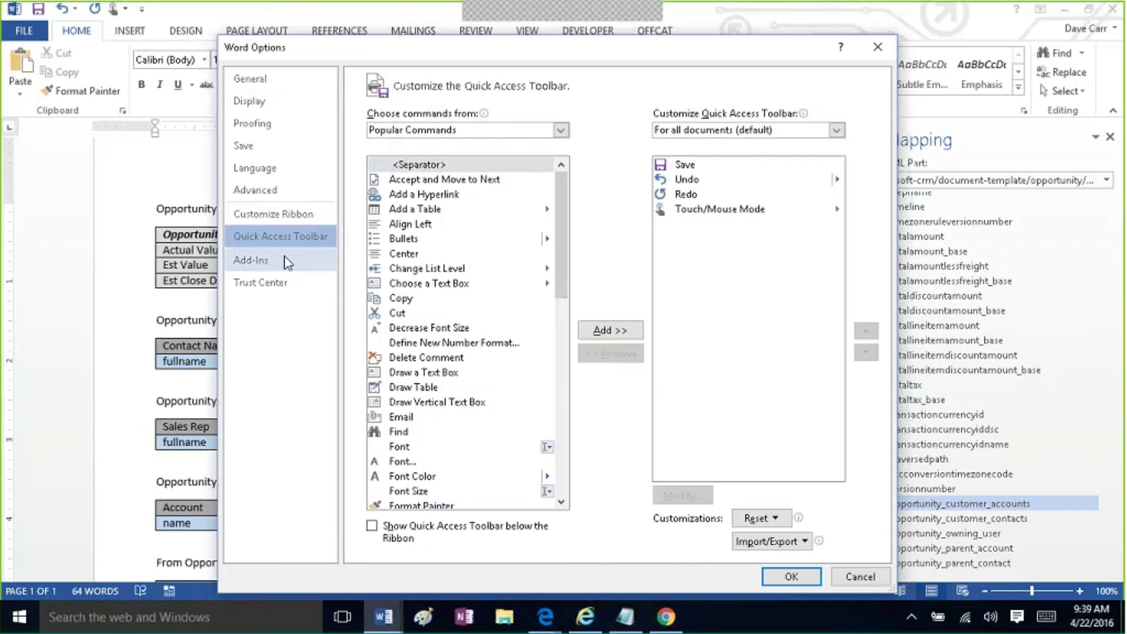
{"action": "left_click", "coordinate": [274, 212]}
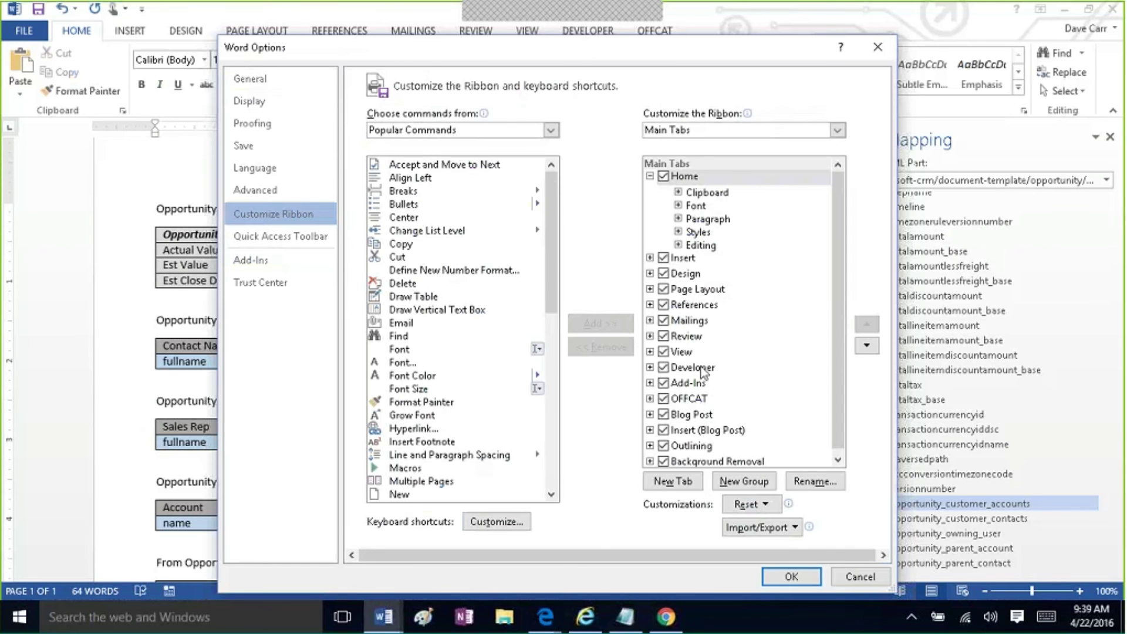
{"action": "left_click", "coordinate": [673, 367]}
{"action": "left_click", "coordinate": [664, 368]}
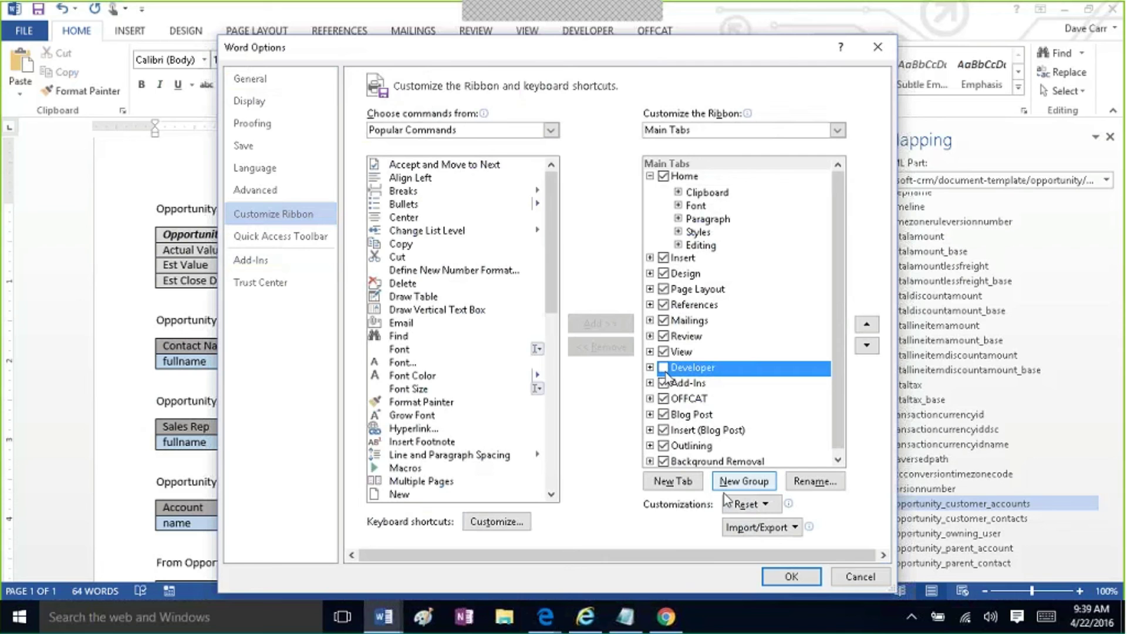
{"action": "left_click", "coordinate": [783, 578]}
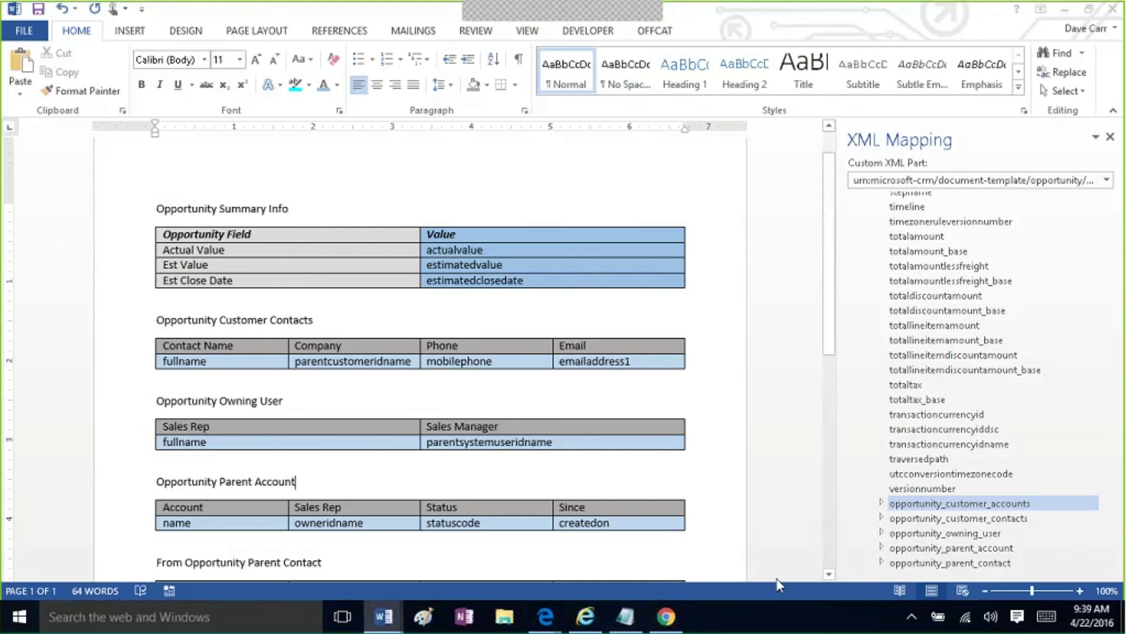
Step: Look through Word's General and Advanced options, down to the layout and compatibility settings, and close them without changes
{"action": "left_click", "coordinate": [30, 32]}
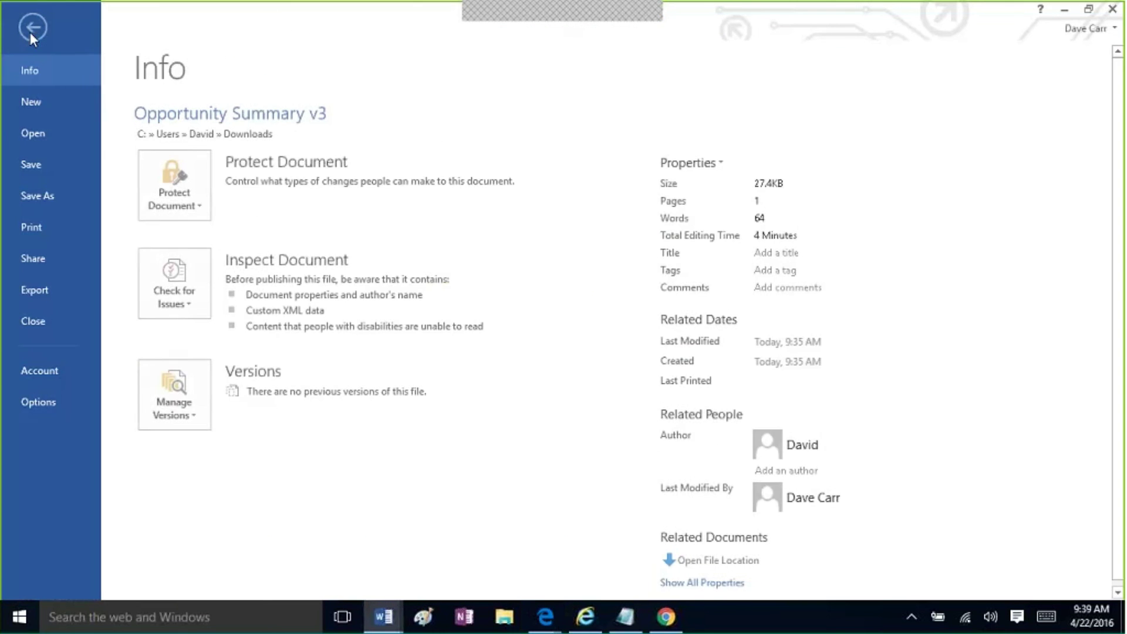
{"action": "left_click", "coordinate": [36, 405]}
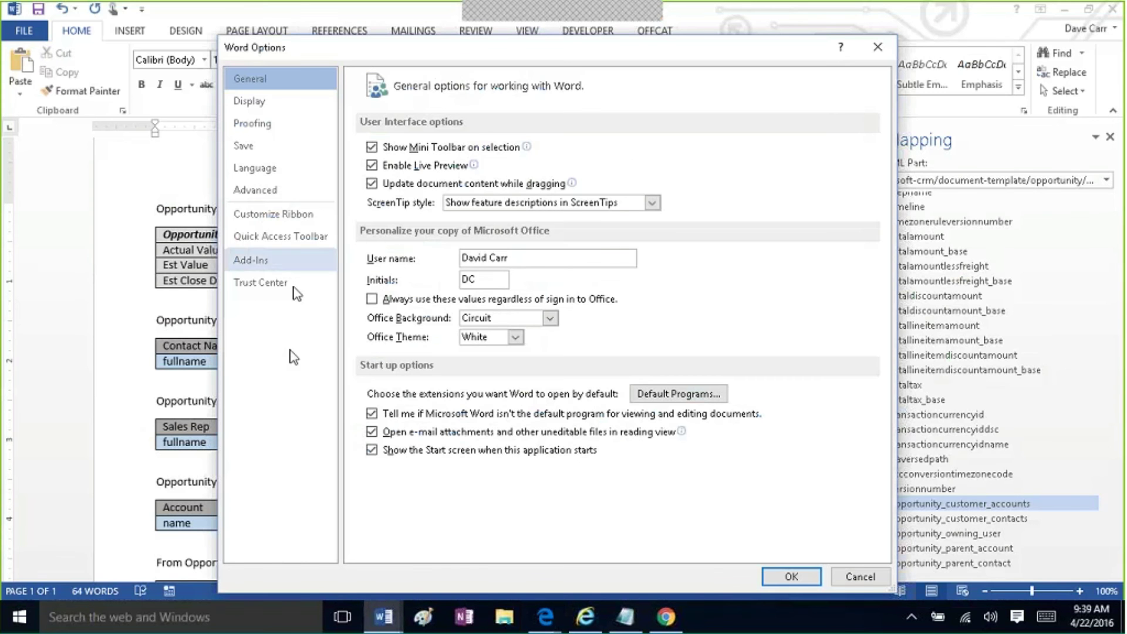
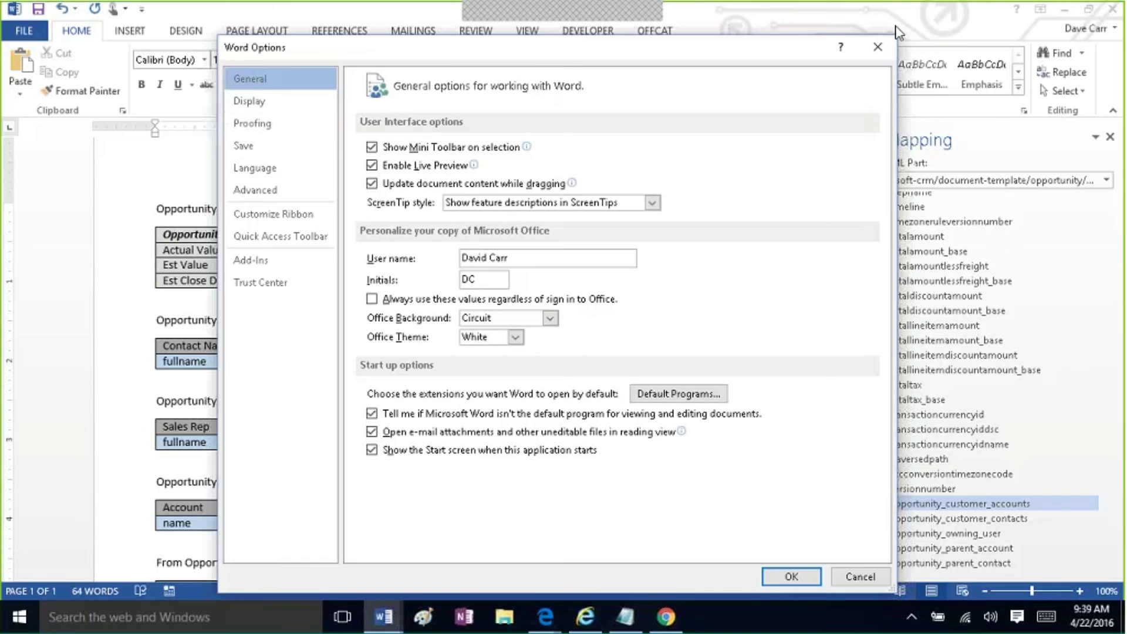
{"action": "left_click", "coordinate": [276, 191]}
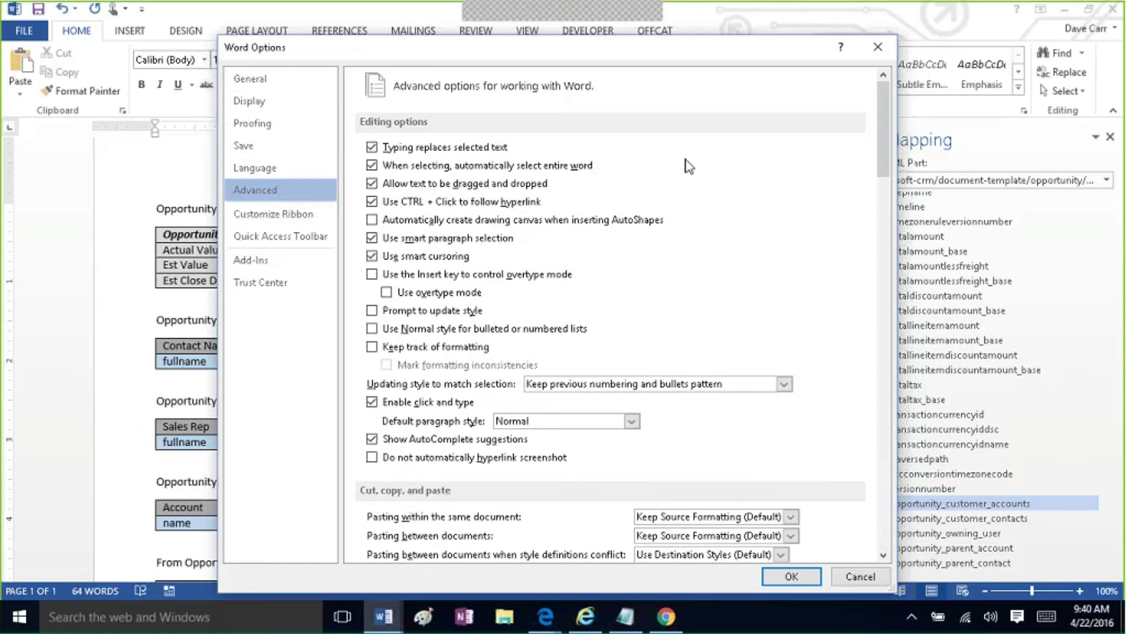
{"action": "left_click_drag", "start_coordinate": [883, 178], "coordinate": [884, 552]}
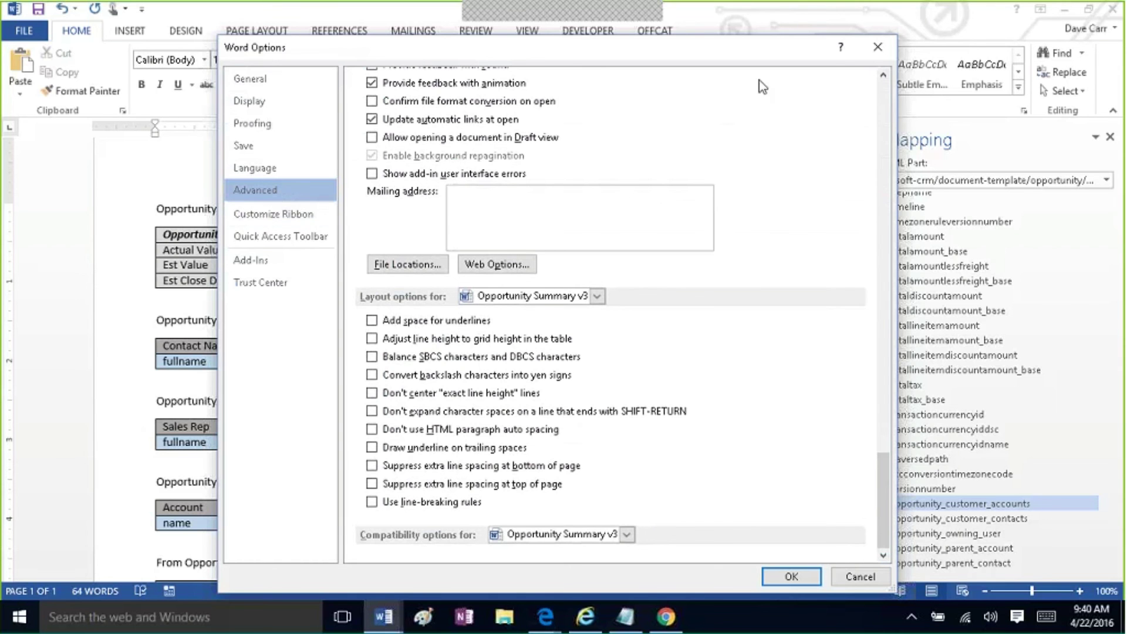
{"action": "left_click", "coordinate": [878, 47]}
{"action": "left_click", "coordinate": [31, 33]}
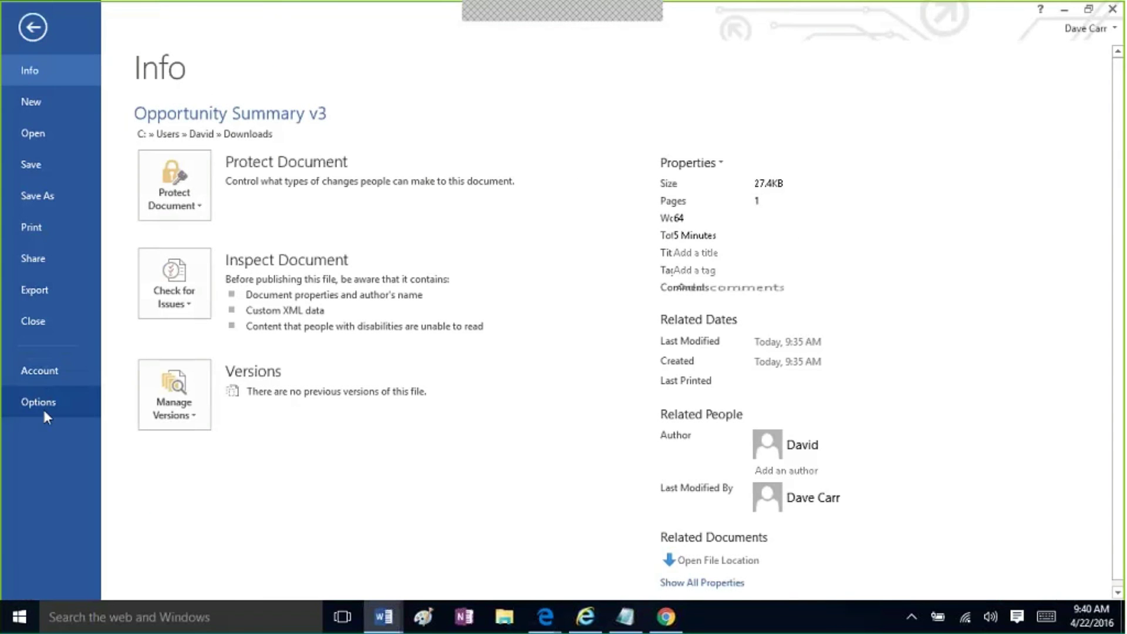
{"action": "left_click", "coordinate": [42, 405]}
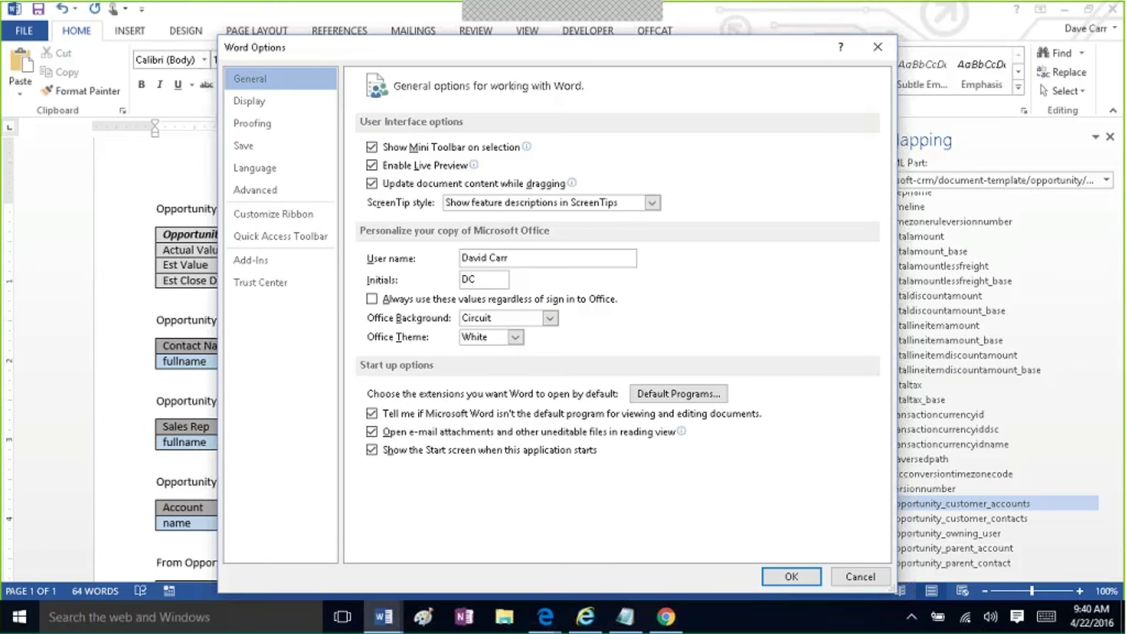
{"action": "left_click", "coordinate": [877, 47]}
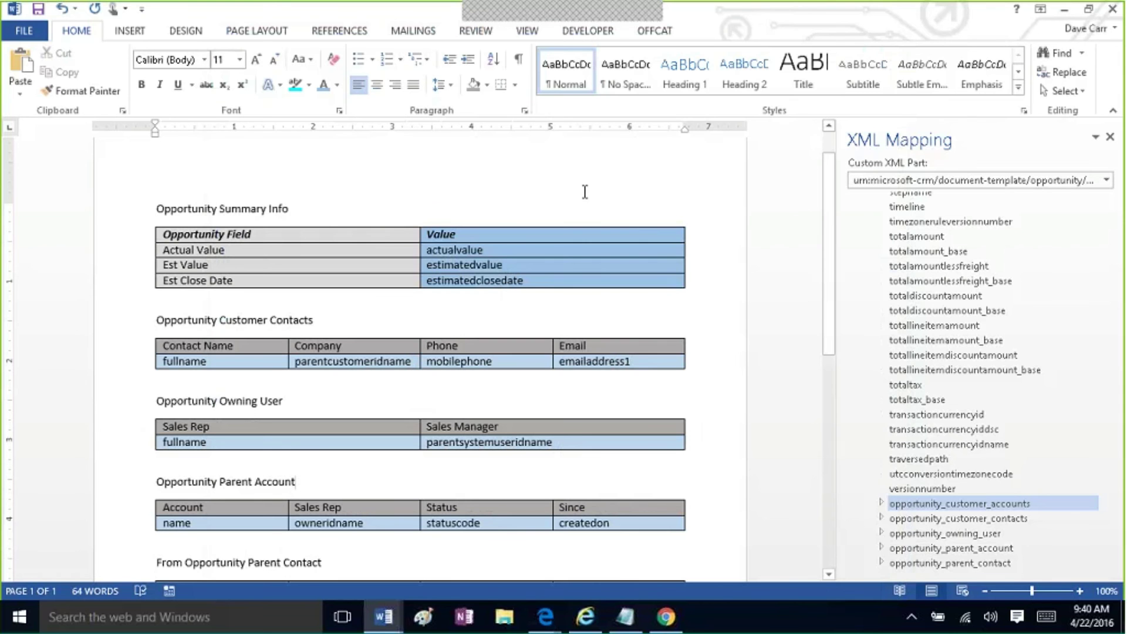
Step: Hide and redisplay the XML Mapping pane, and examine its Custom XML Part choices, including urn:microsoft-crm/document-template/opportunity/3/
{"action": "left_click", "coordinate": [584, 34]}
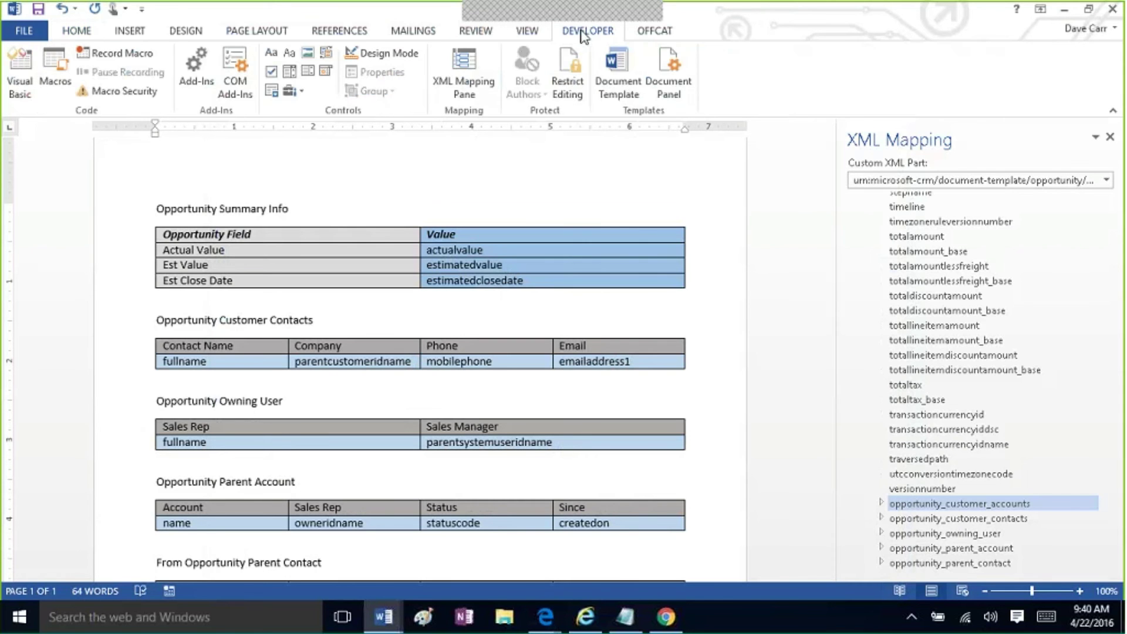
{"action": "left_click", "coordinate": [456, 77]}
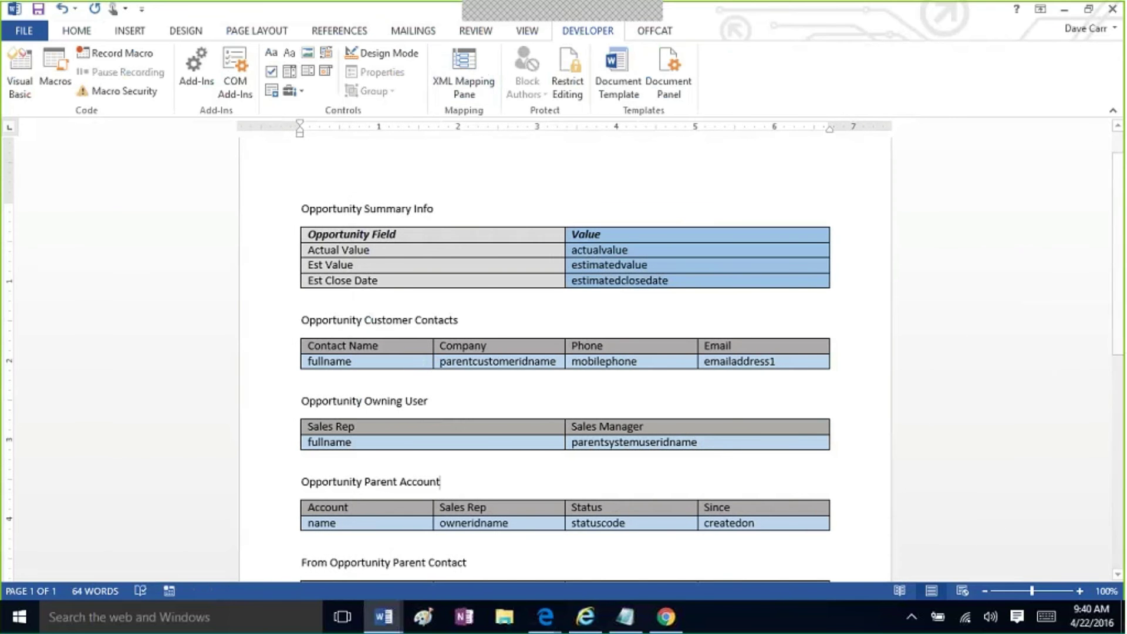
{"action": "left_click", "coordinate": [487, 82]}
{"action": "left_click", "coordinate": [1029, 180]}
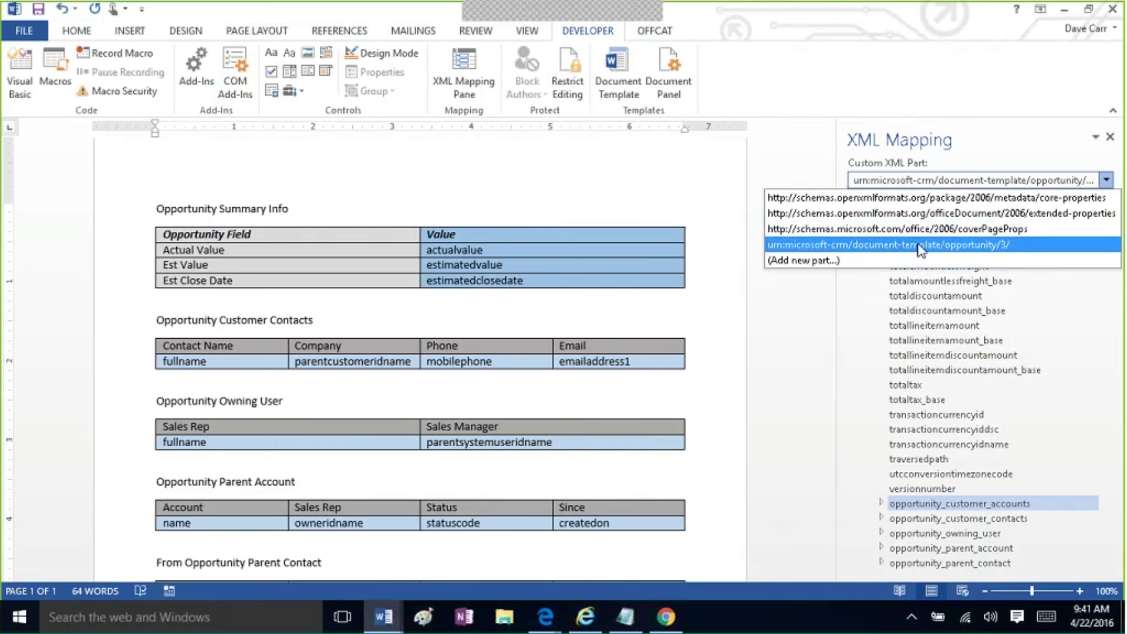
{"action": "key", "text": "Down"}
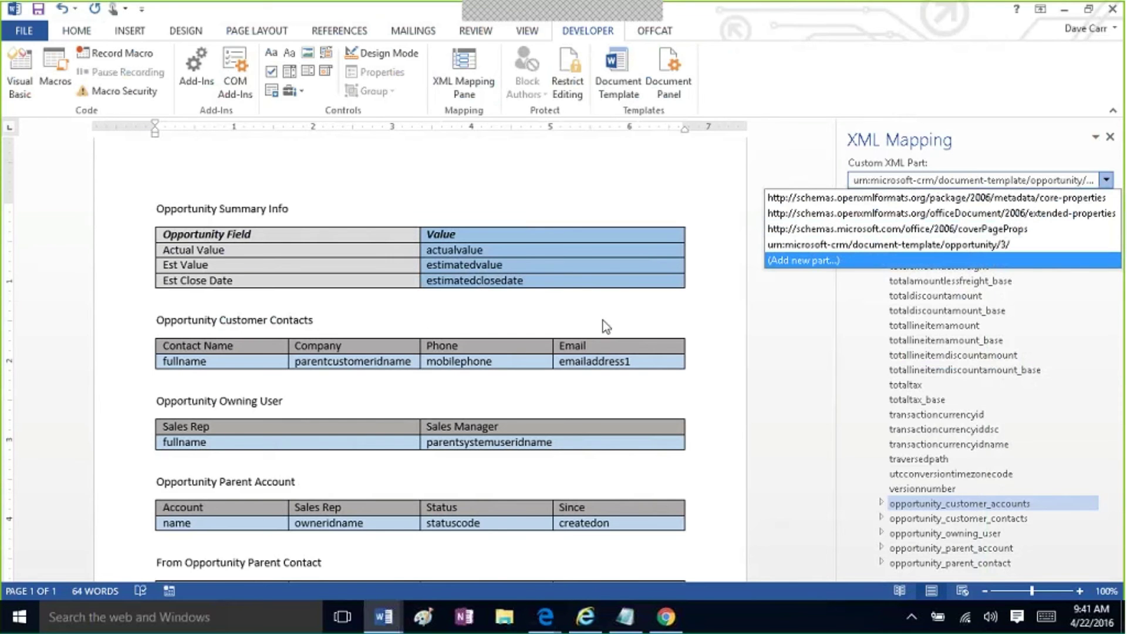
Step: Switch to the contact record in the Edge browser and view the contact's activities
{"action": "left_click", "coordinate": [554, 607]}
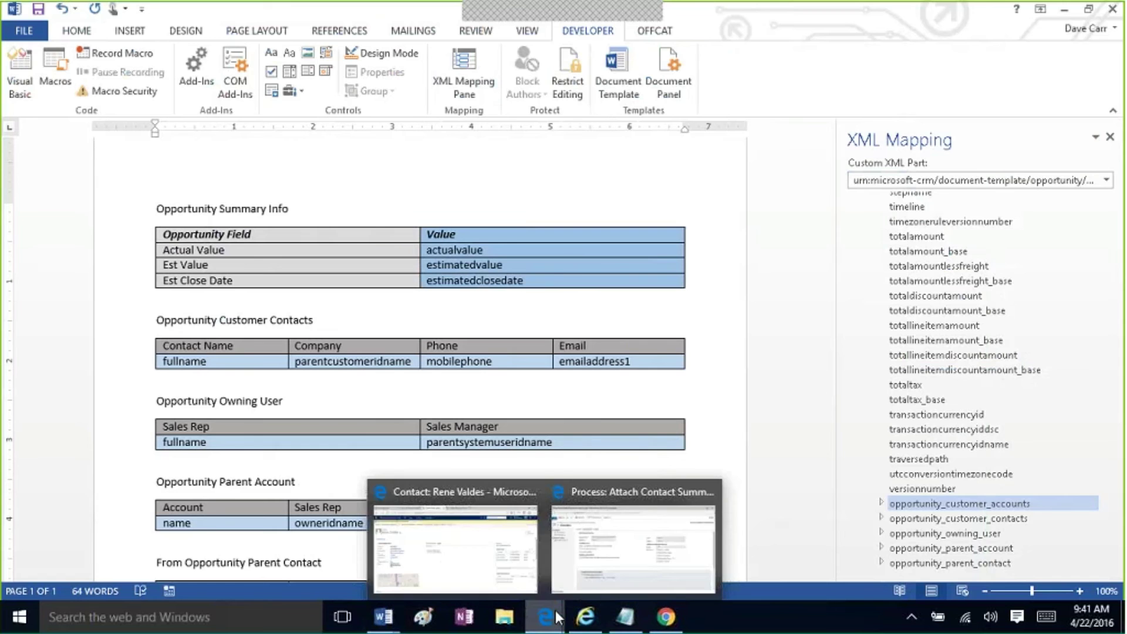
{"action": "left_click", "coordinate": [468, 563]}
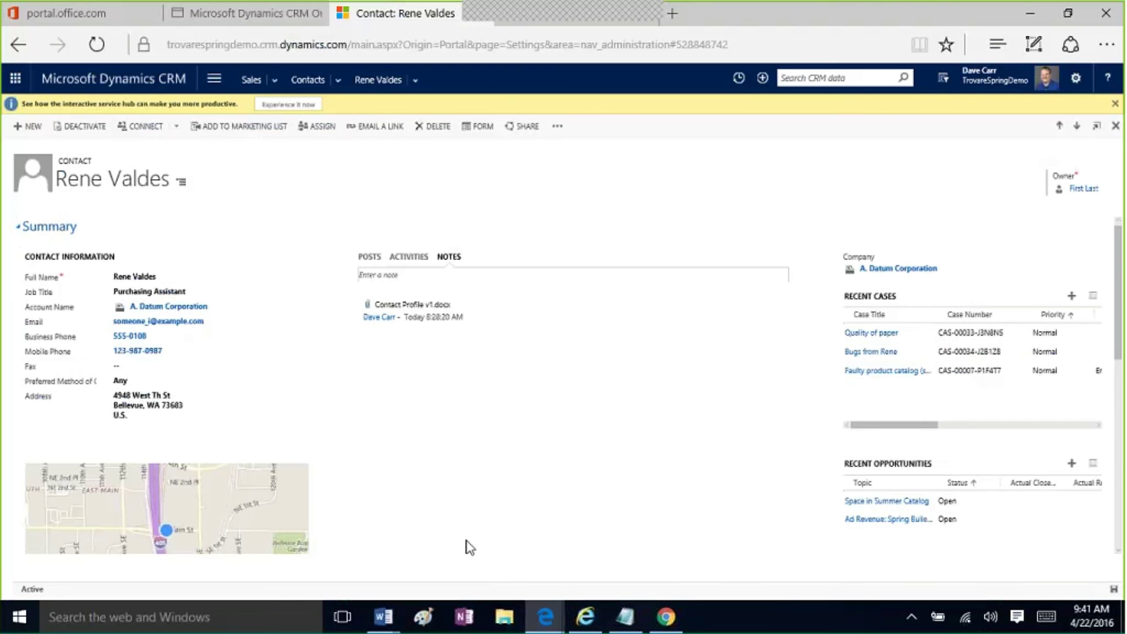
{"action": "left_click", "coordinate": [413, 258]}
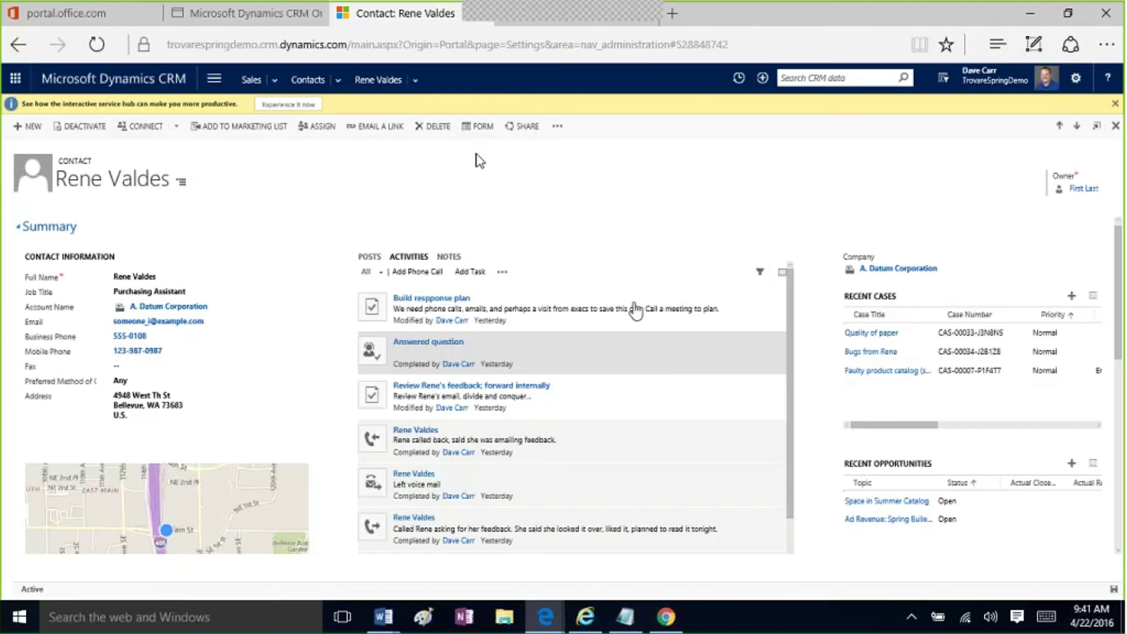
Step: Switch to the Property Profile document in Word and save it as a Word Template named Property Profile Template in Custom Office Templates
{"action": "mouse_move", "coordinate": [384, 615]}
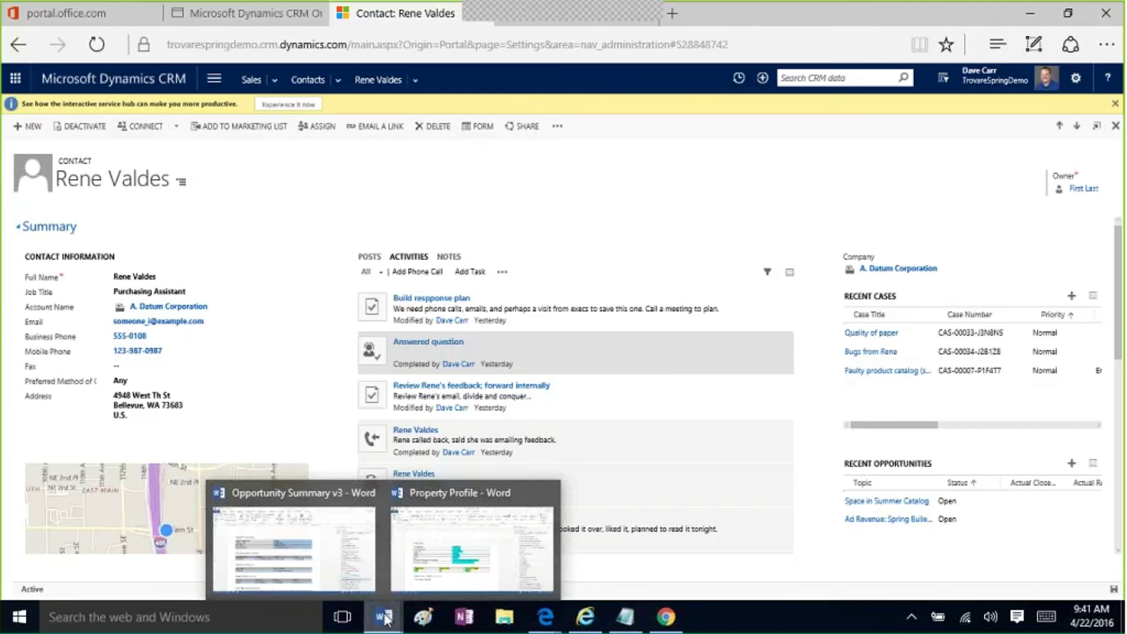
{"action": "left_click", "coordinate": [483, 525]}
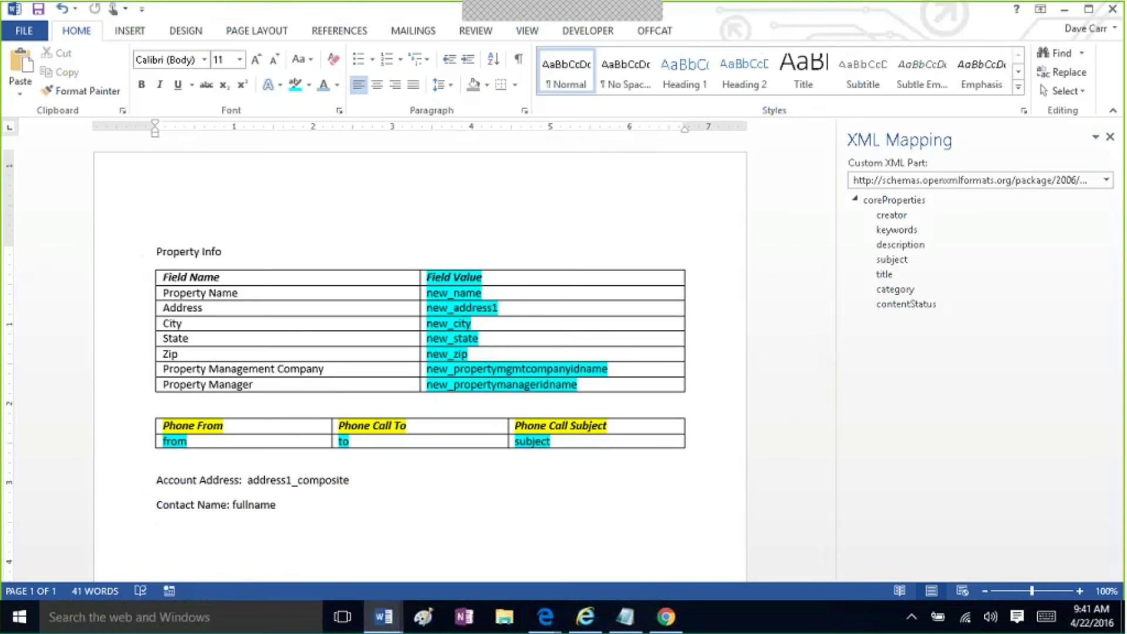
{"action": "left_click", "coordinate": [27, 30]}
{"action": "left_click", "coordinate": [43, 195]}
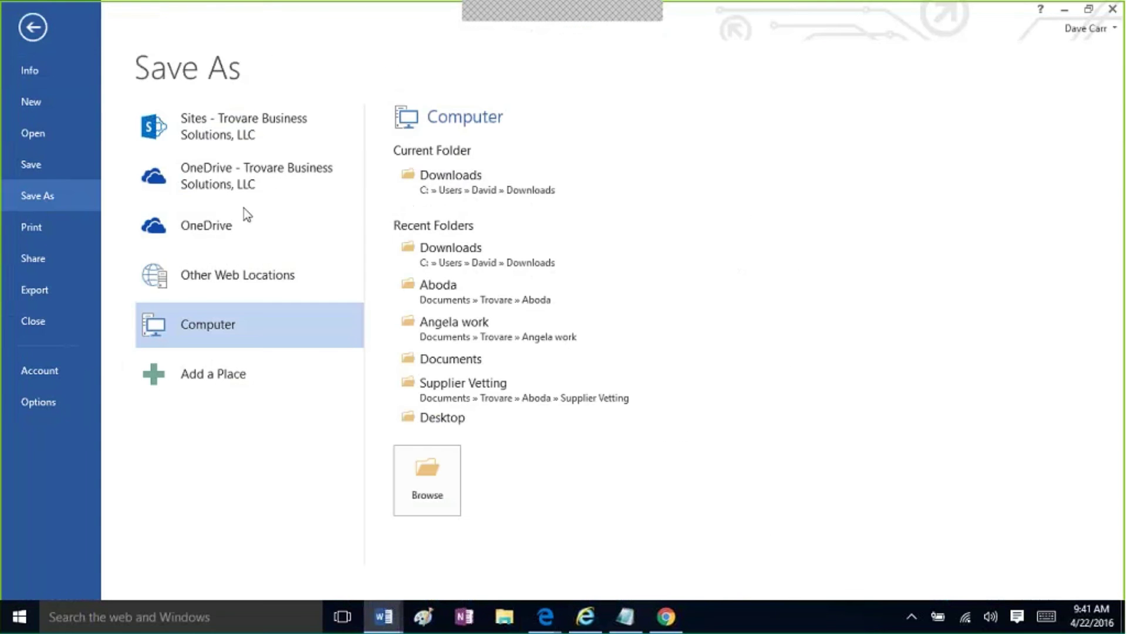
{"action": "left_click", "coordinate": [547, 174]}
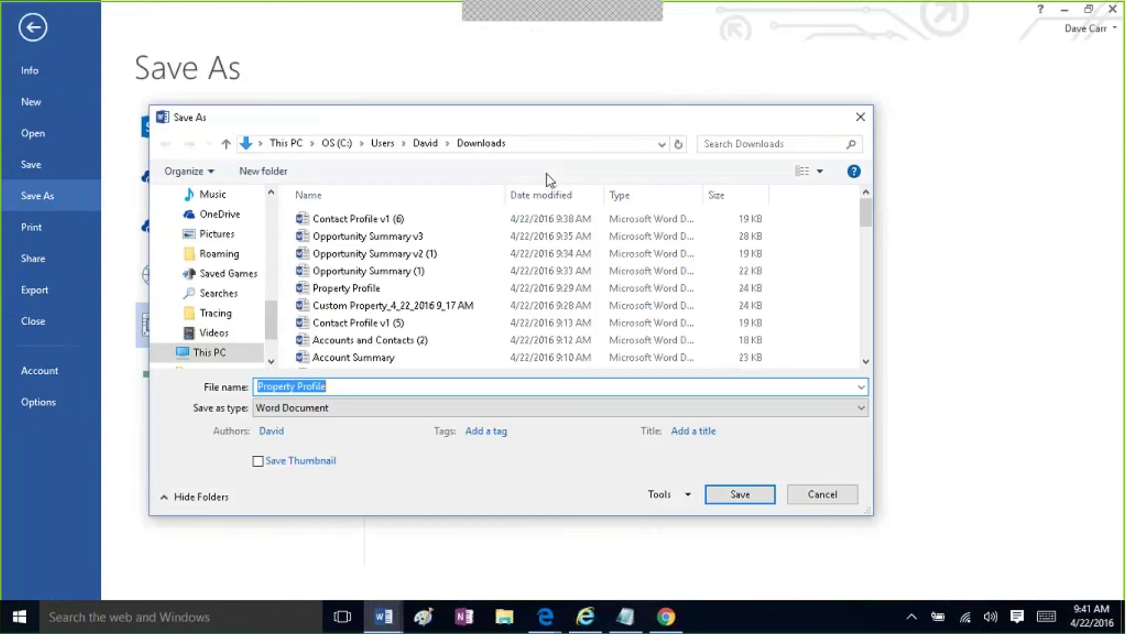
{"action": "left_click", "coordinate": [392, 409]}
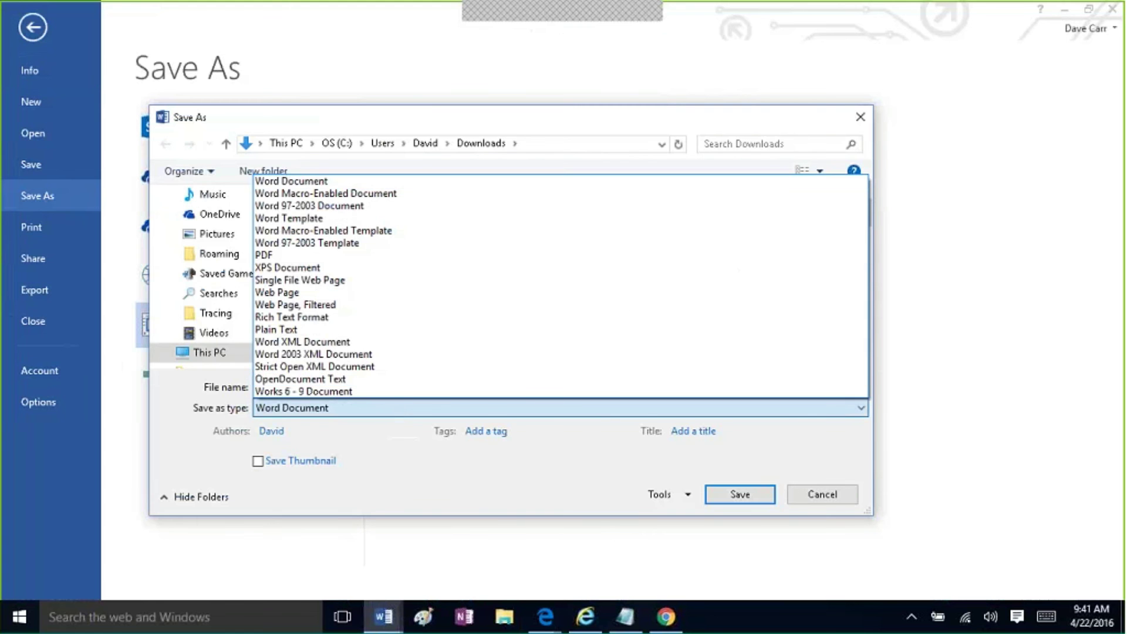
{"action": "left_click", "coordinate": [370, 218]}
{"action": "left_click", "coordinate": [357, 388]}
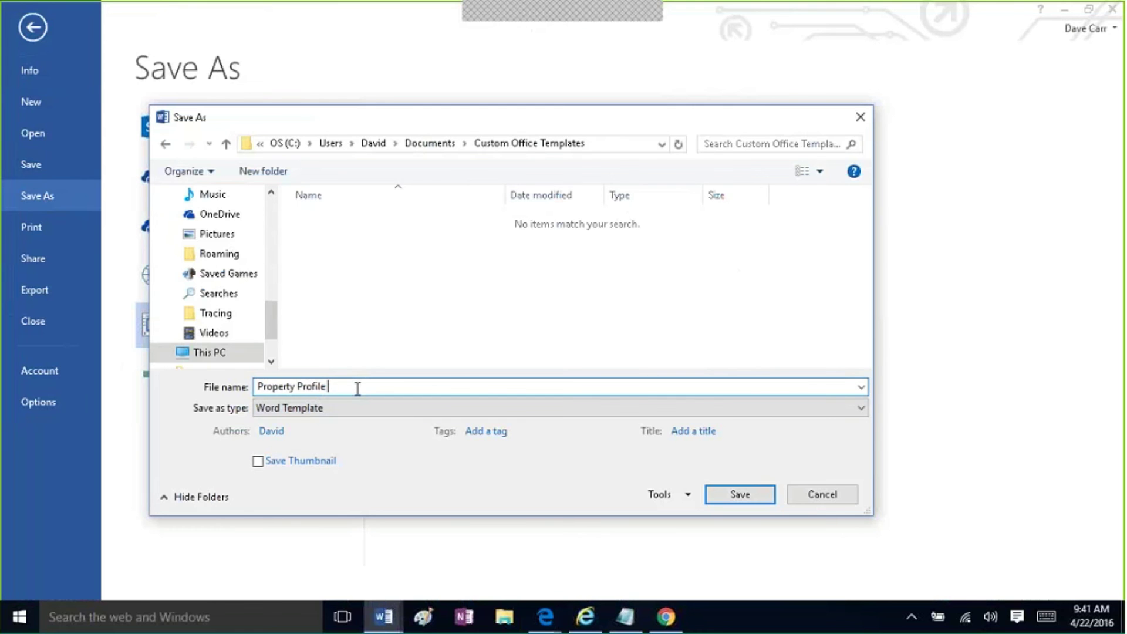
{"action": "type", "text": "Template"}
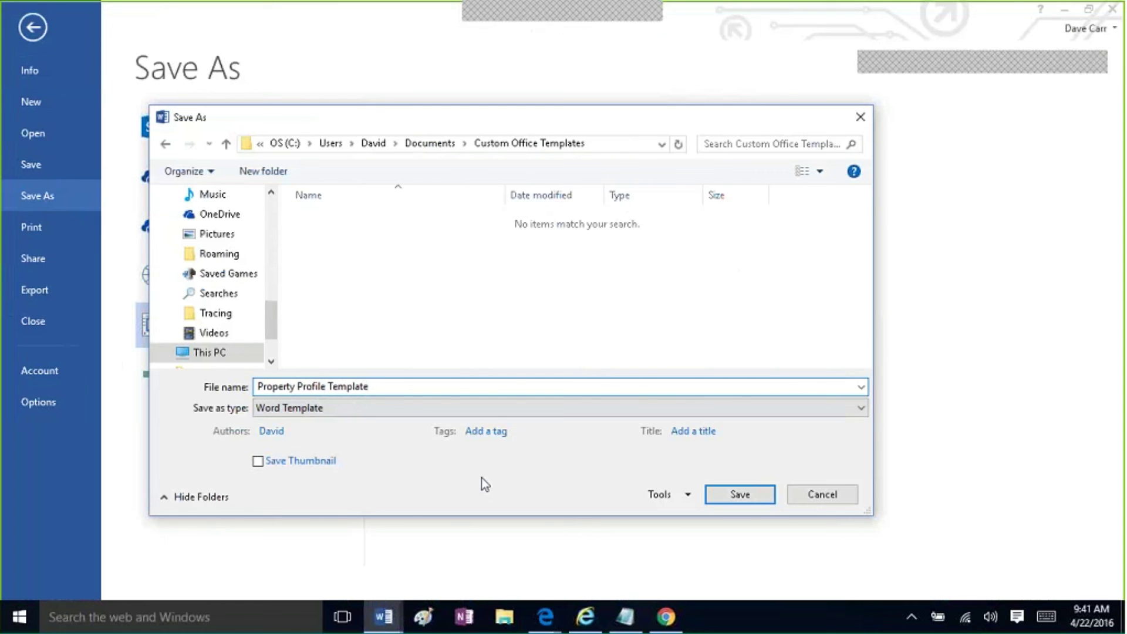
{"action": "left_click", "coordinate": [715, 492]}
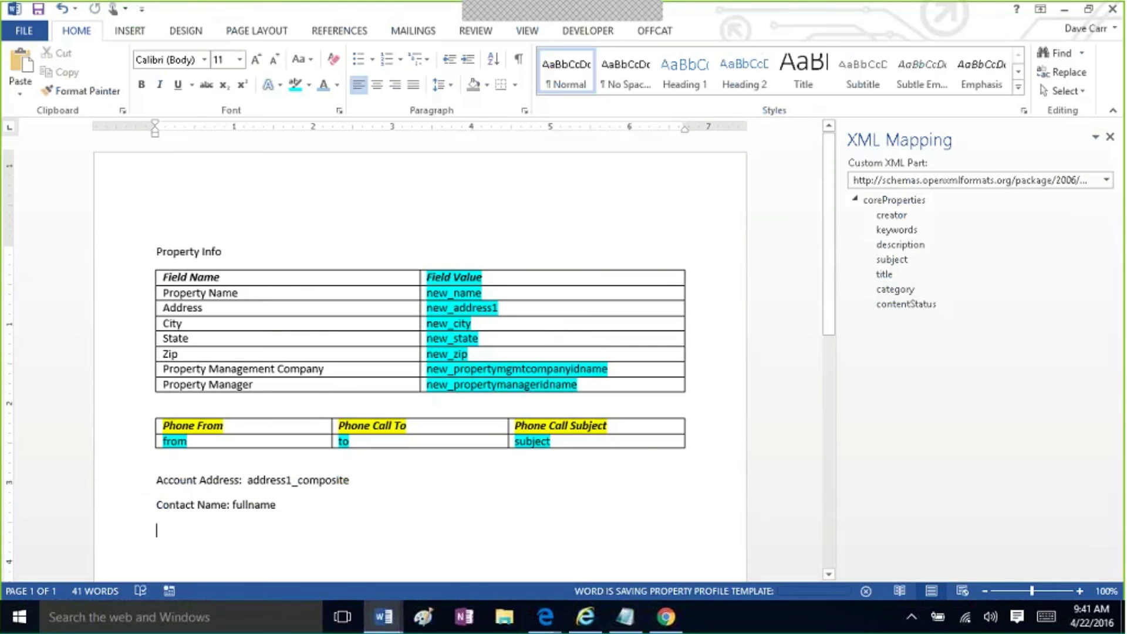
Step: Switch to the contact record in the Edge browser and view the Word templates available for it
{"action": "mouse_move", "coordinate": [545, 617]}
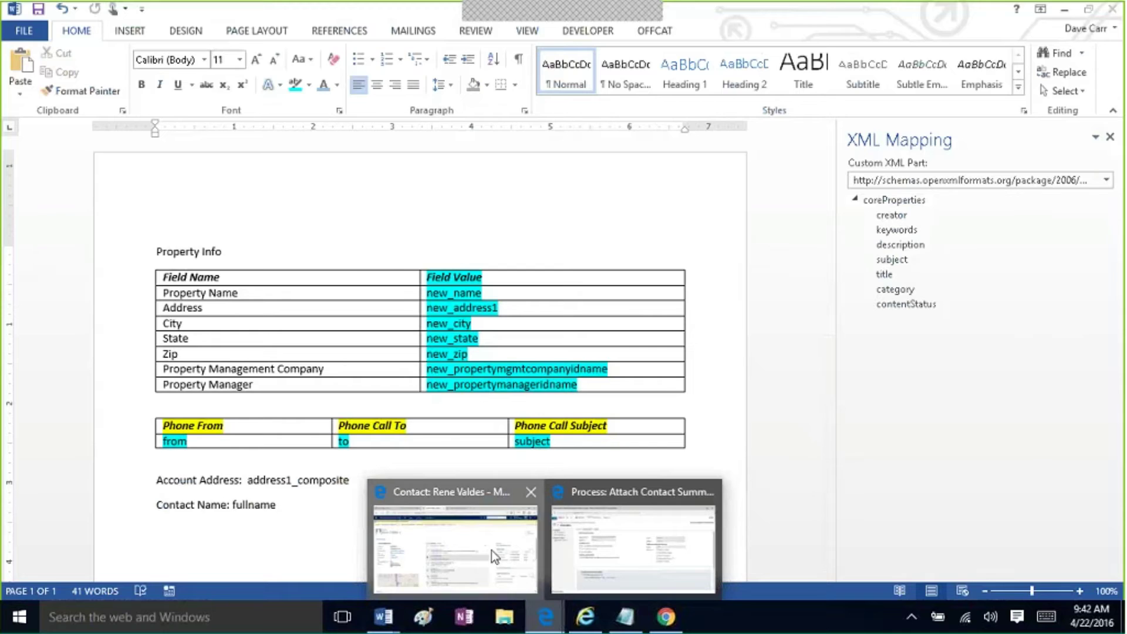
{"action": "left_click", "coordinate": [491, 550]}
{"action": "left_click", "coordinate": [552, 129]}
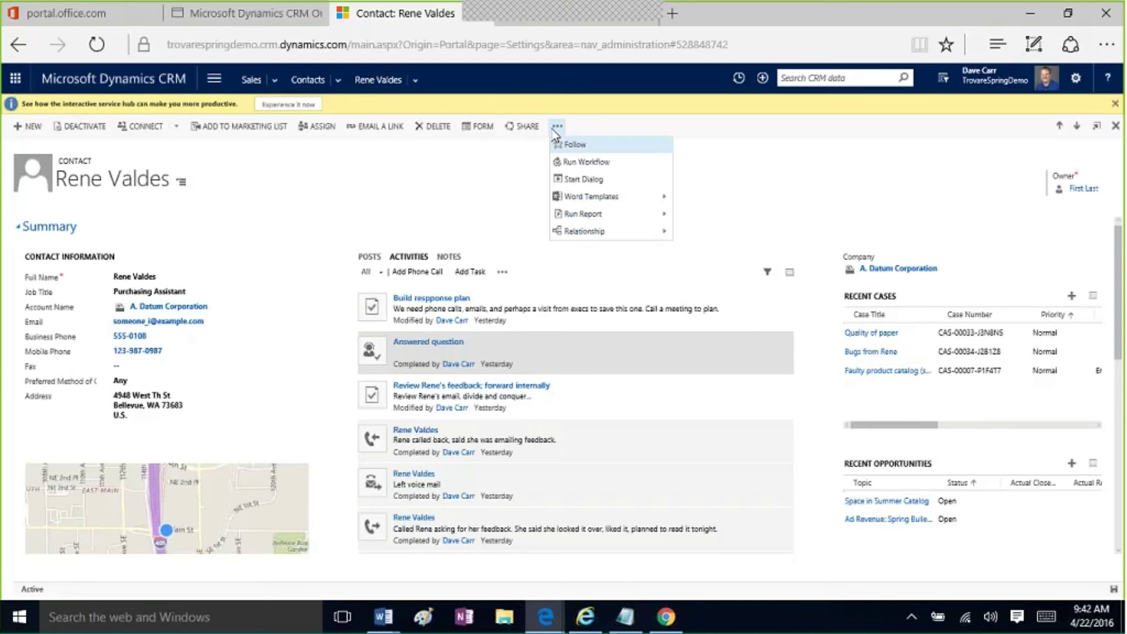
{"action": "mouse_move", "coordinate": [614, 199]}
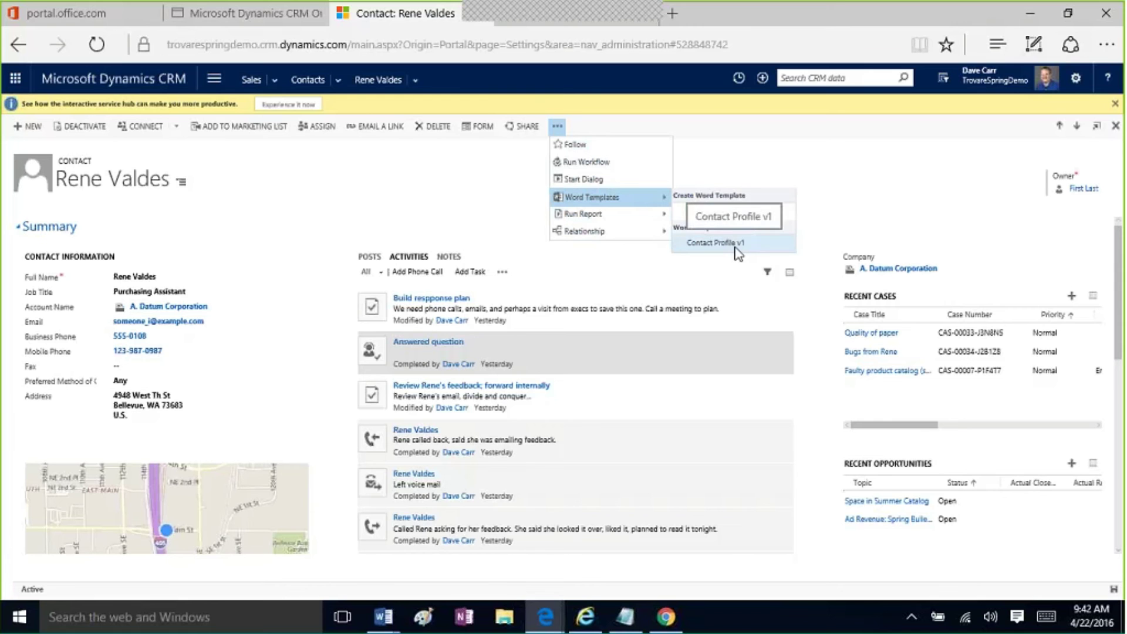
{"action": "left_click", "coordinate": [380, 203]}
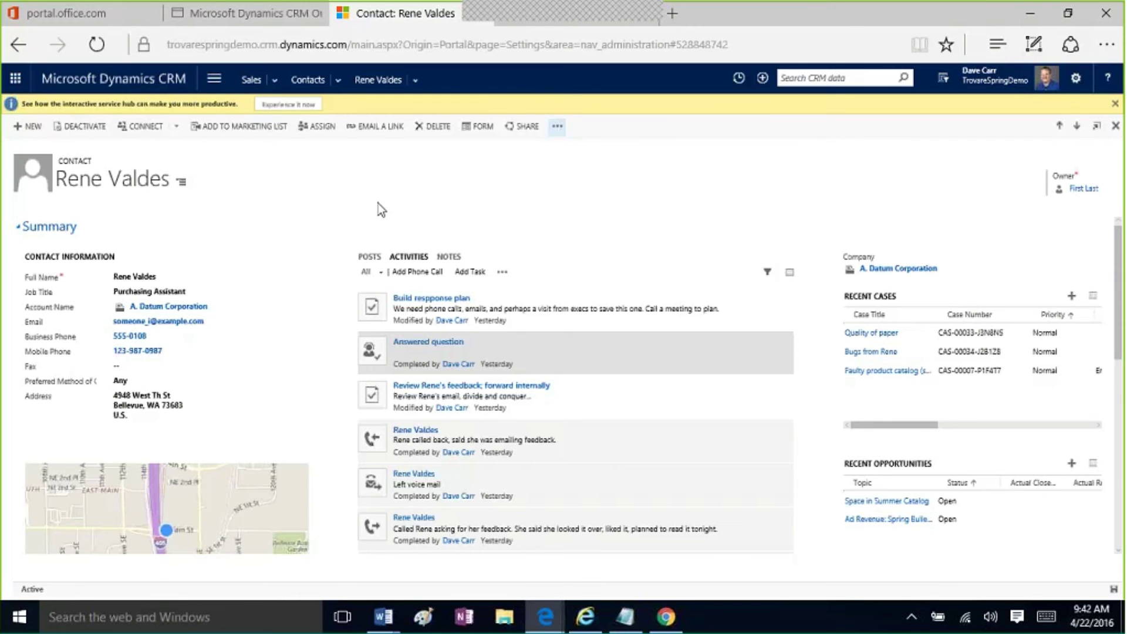
Step: Open the Document Templates list in the CRM settings and examine the available Excel and Word templates
{"action": "left_click", "coordinate": [222, 78]}
{"action": "left_click", "coordinate": [431, 126]}
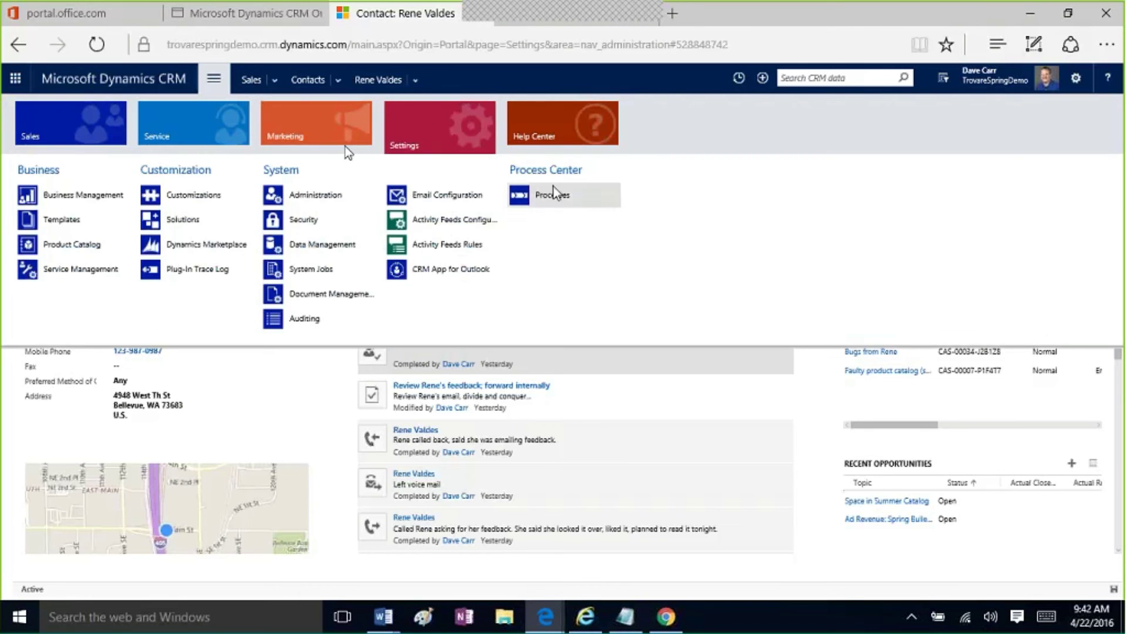
{"action": "left_click", "coordinate": [78, 214]}
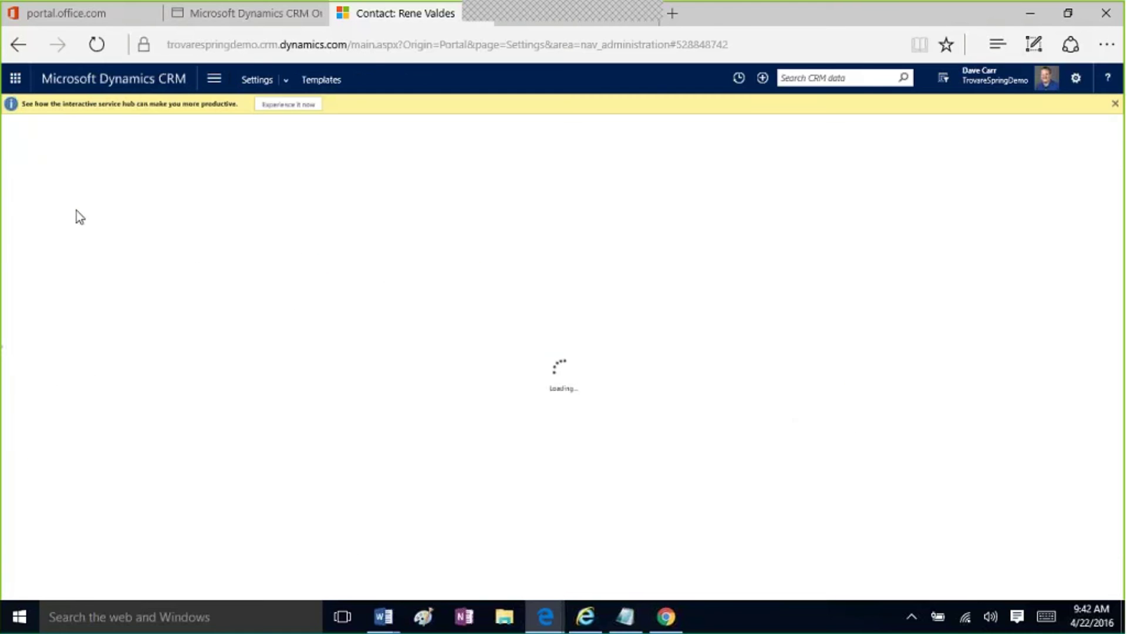
{"action": "left_click", "coordinate": [133, 276]}
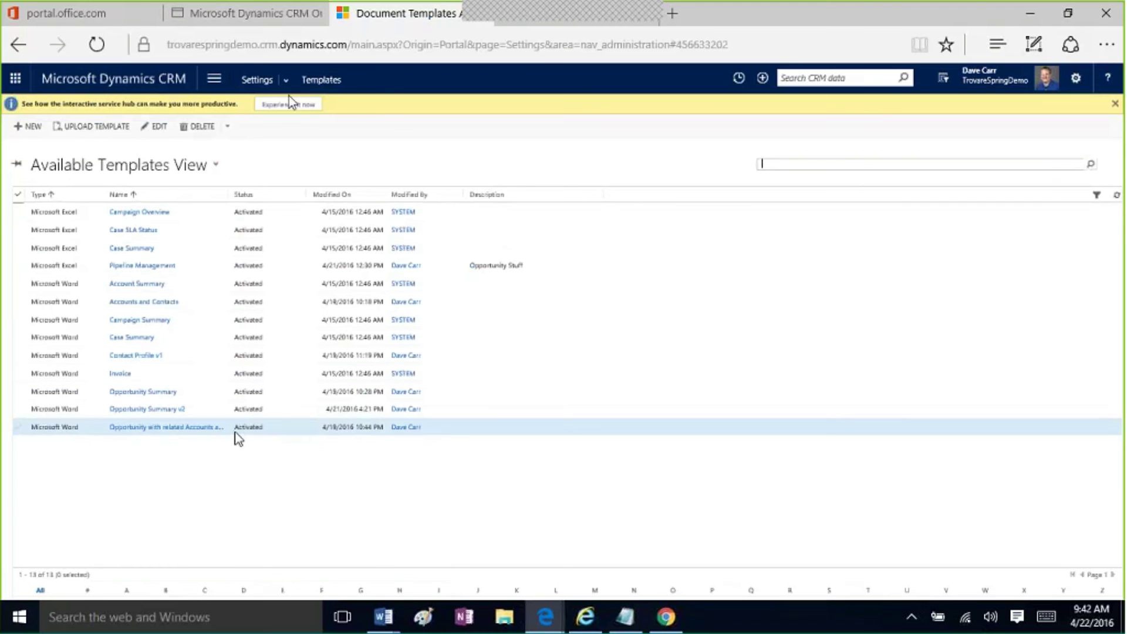
Step: Open the Sales opportunities list, select the Ad Revenue: Spring Bulletin opportunity, and view its available Word templates
{"action": "left_click", "coordinate": [219, 84]}
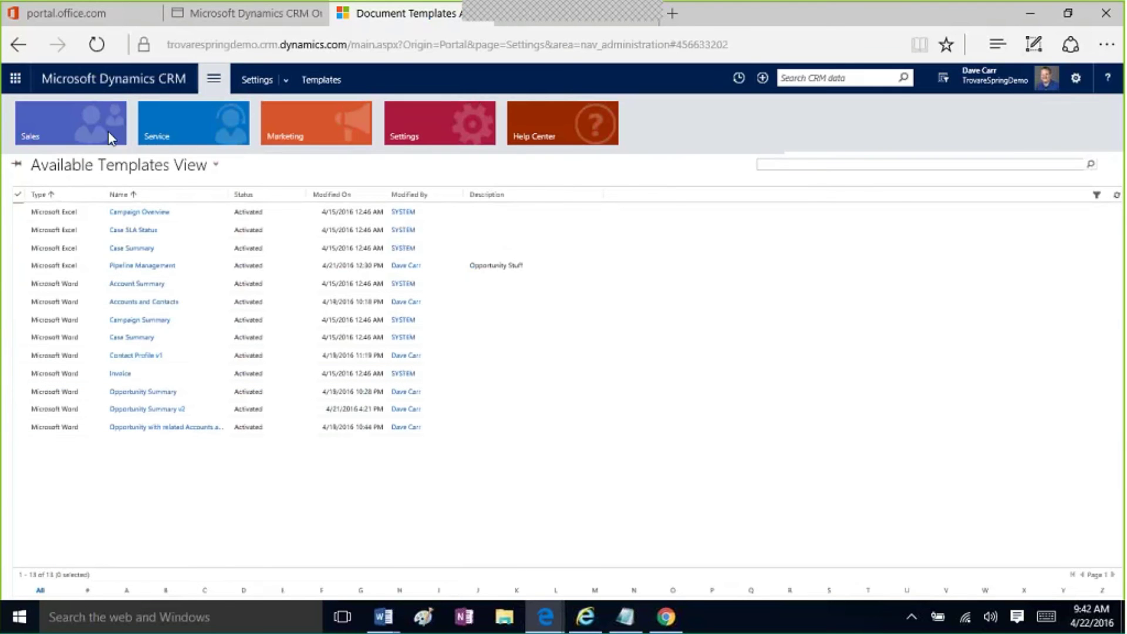
{"action": "left_click", "coordinate": [108, 132]}
{"action": "left_click", "coordinate": [317, 219]}
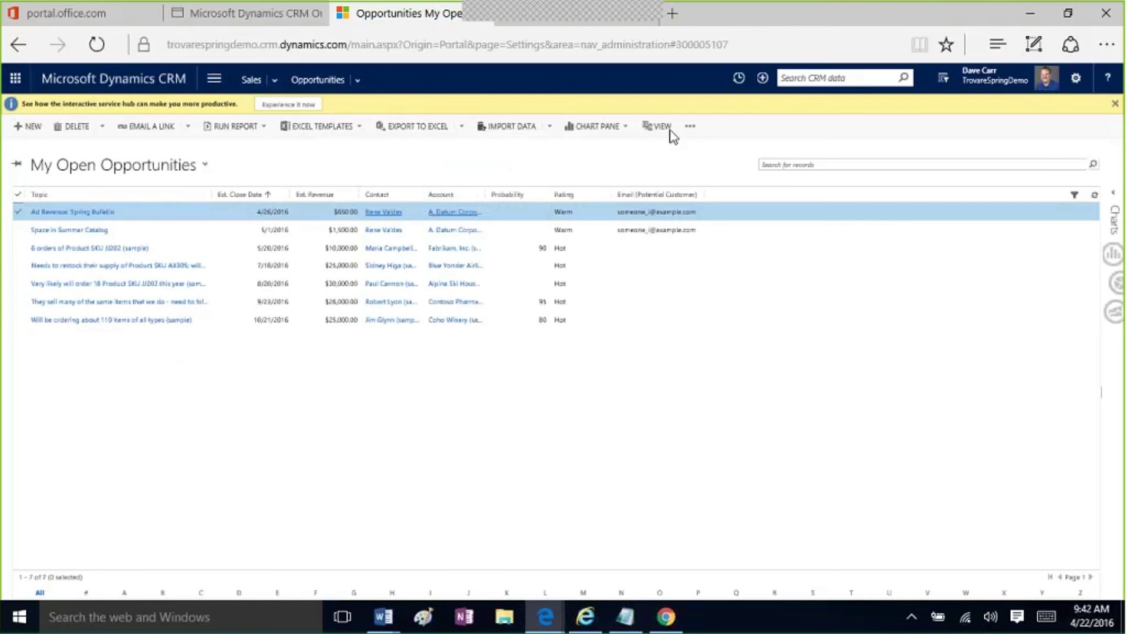
{"action": "left_click", "coordinate": [603, 125]}
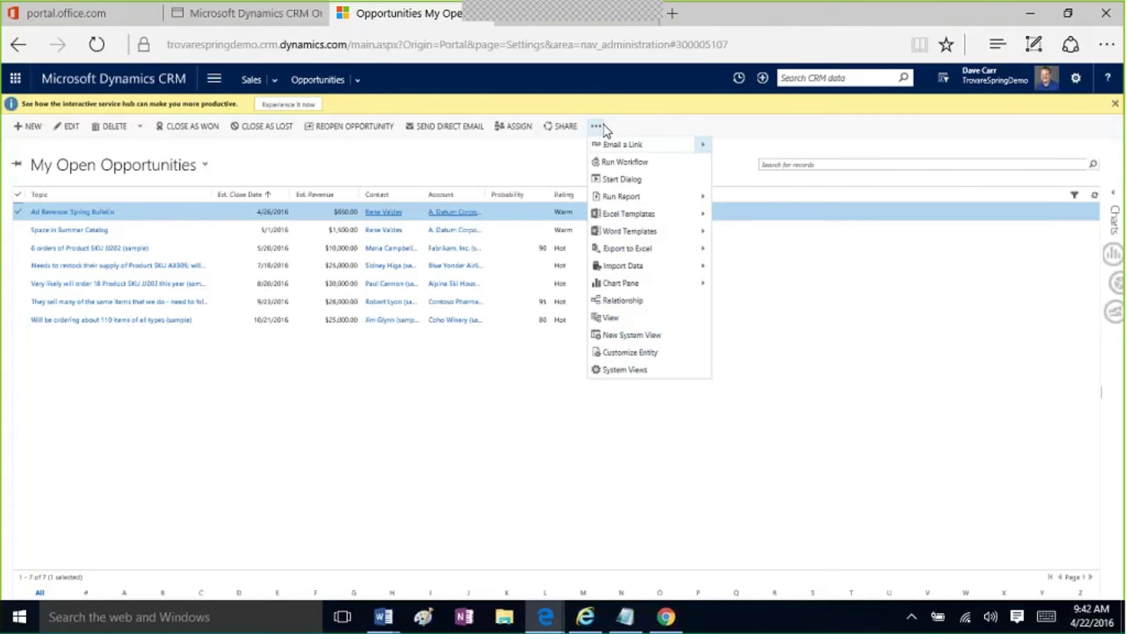
{"action": "mouse_move", "coordinate": [660, 268]}
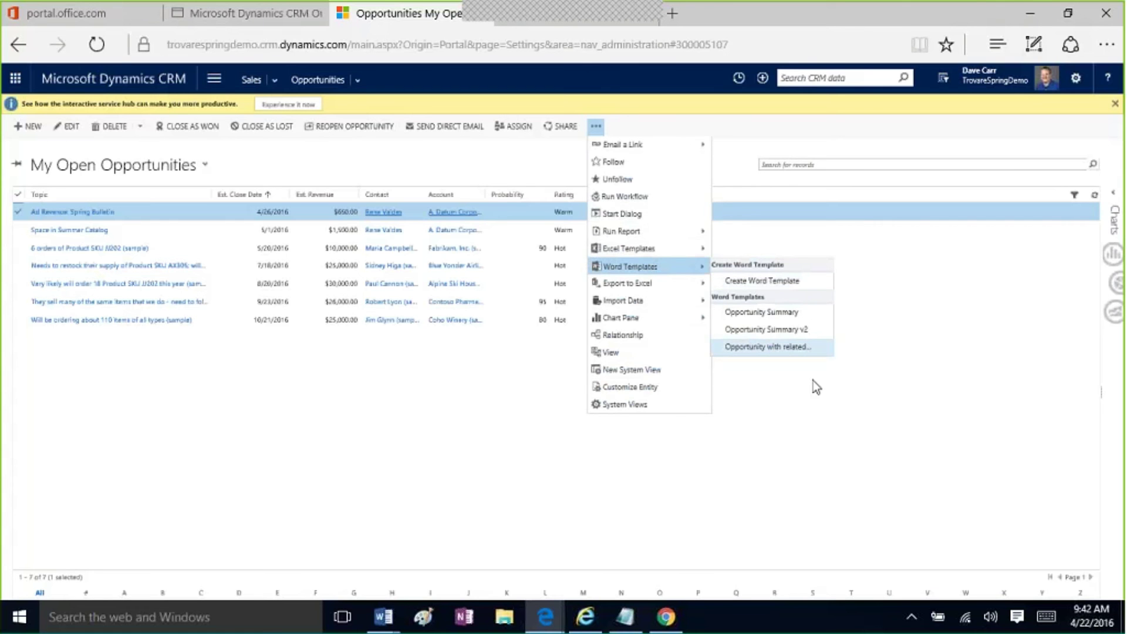
{"action": "left_click", "coordinate": [778, 426]}
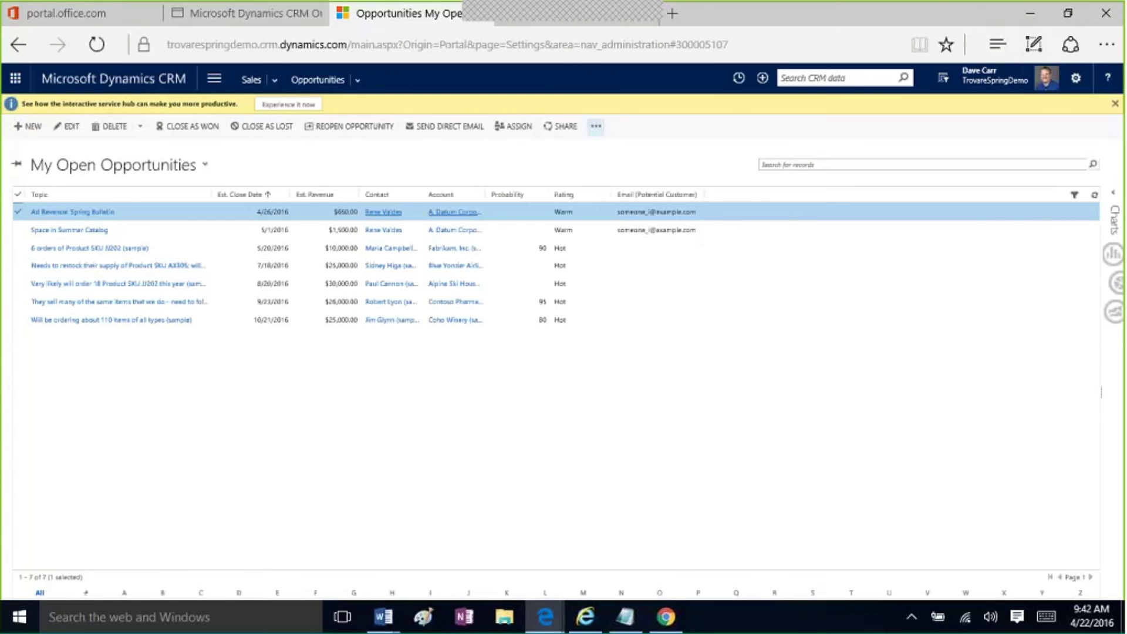
Step: Switch to the Opportunity Summary v3 document in Word and review its mapped tables and opportunity relationships
{"action": "mouse_move", "coordinate": [384, 615]}
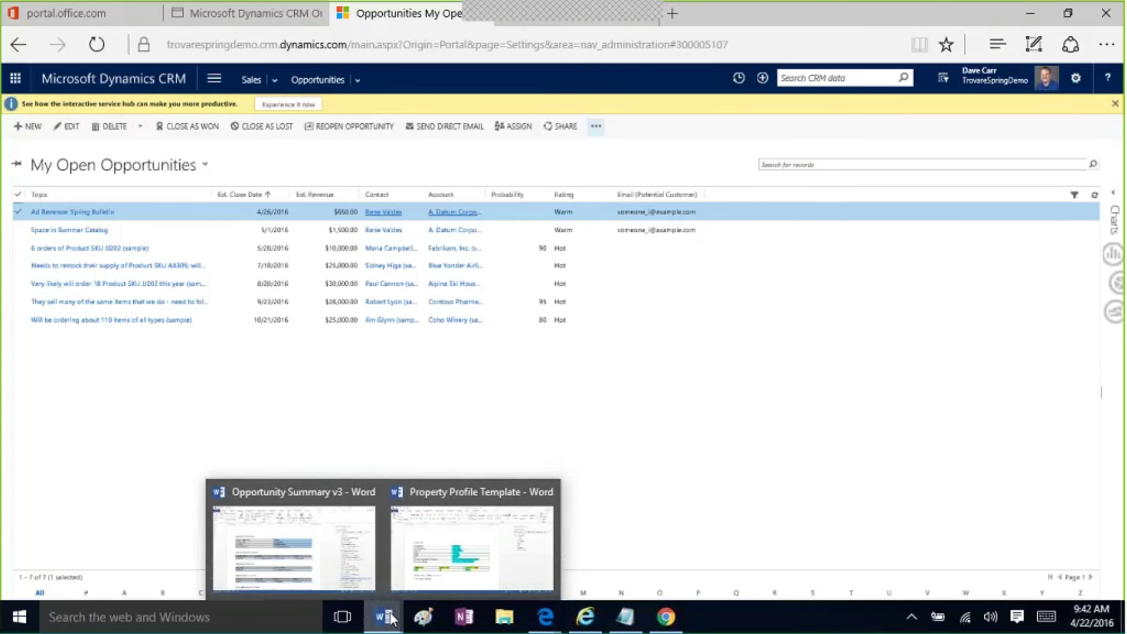
{"action": "left_click", "coordinate": [293, 549]}
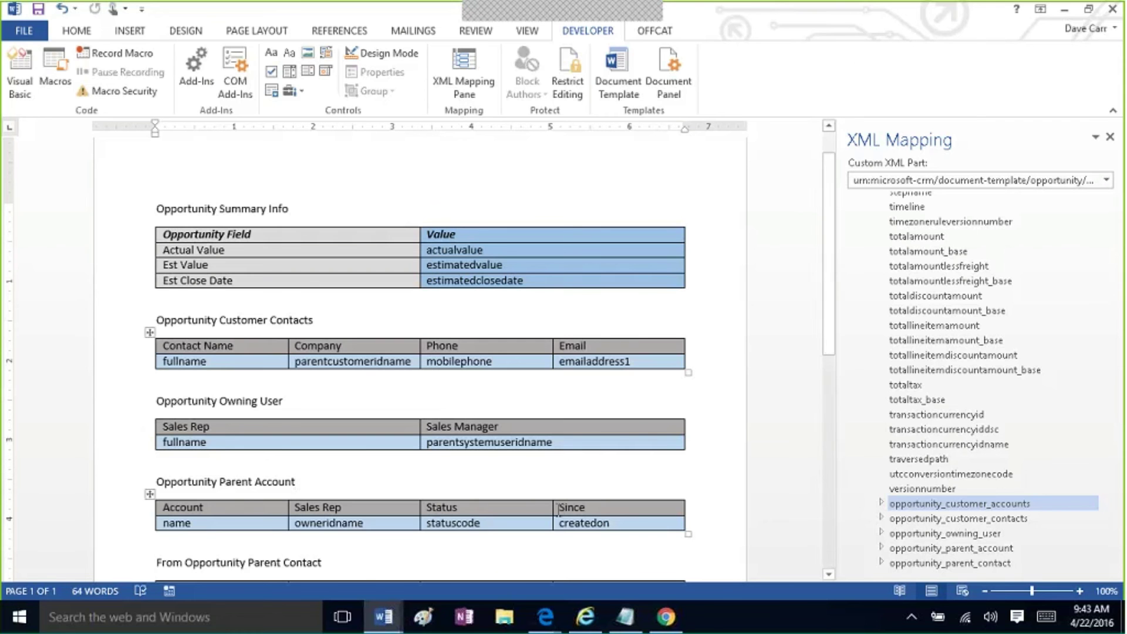
Step: Switch to the Attach Contact Summary Word Doc to Contact process in Edge and deactivate it for editing
{"action": "mouse_move", "coordinate": [547, 624]}
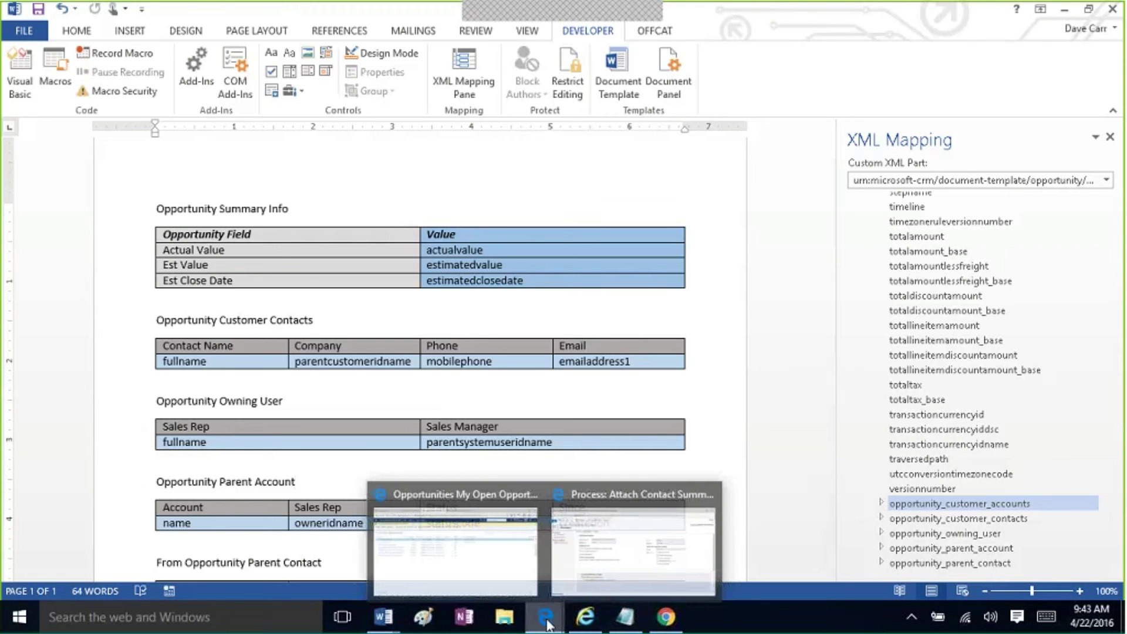
{"action": "left_click", "coordinate": [628, 572]}
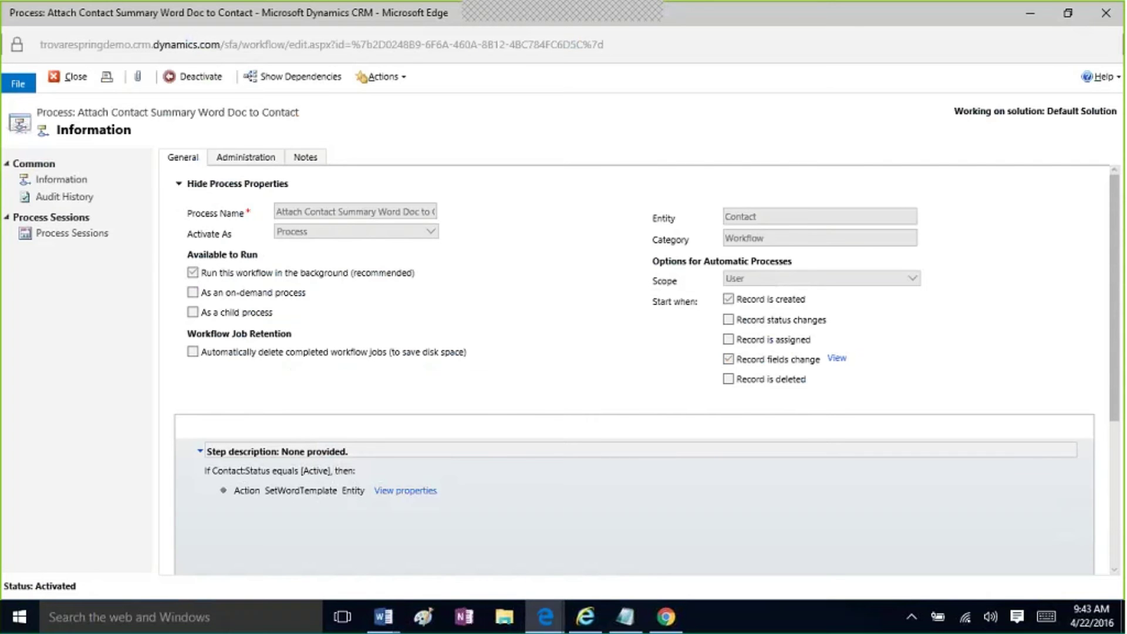
{"action": "left_click_drag", "start_coordinate": [1114, 296], "coordinate": [1115, 378]}
{"action": "left_click", "coordinate": [206, 80]}
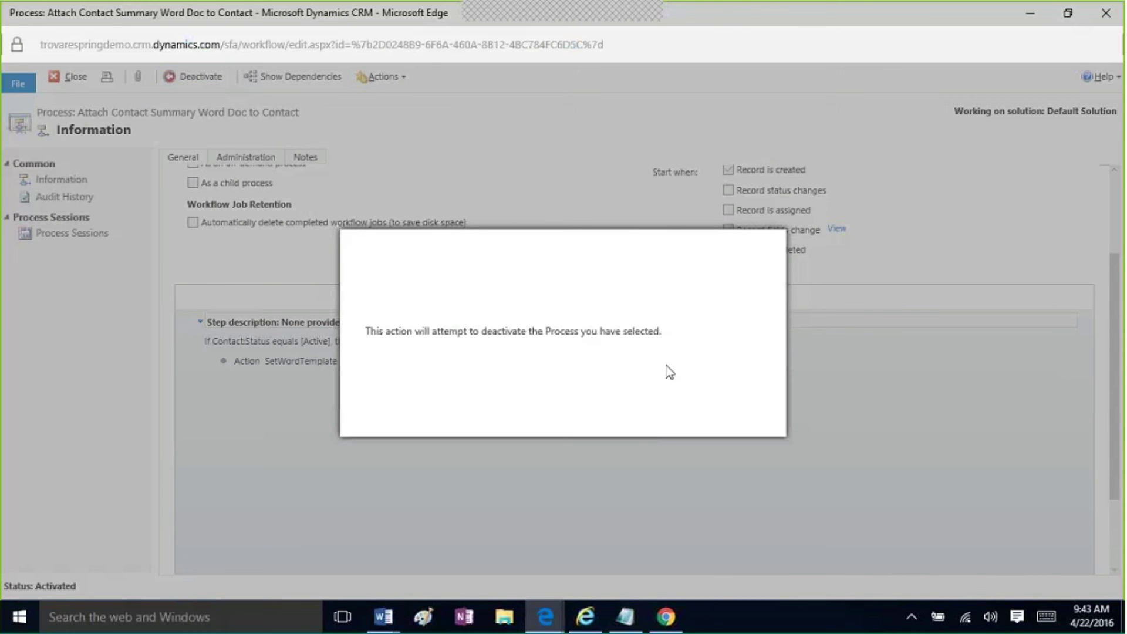
{"action": "left_click", "coordinate": [651, 420]}
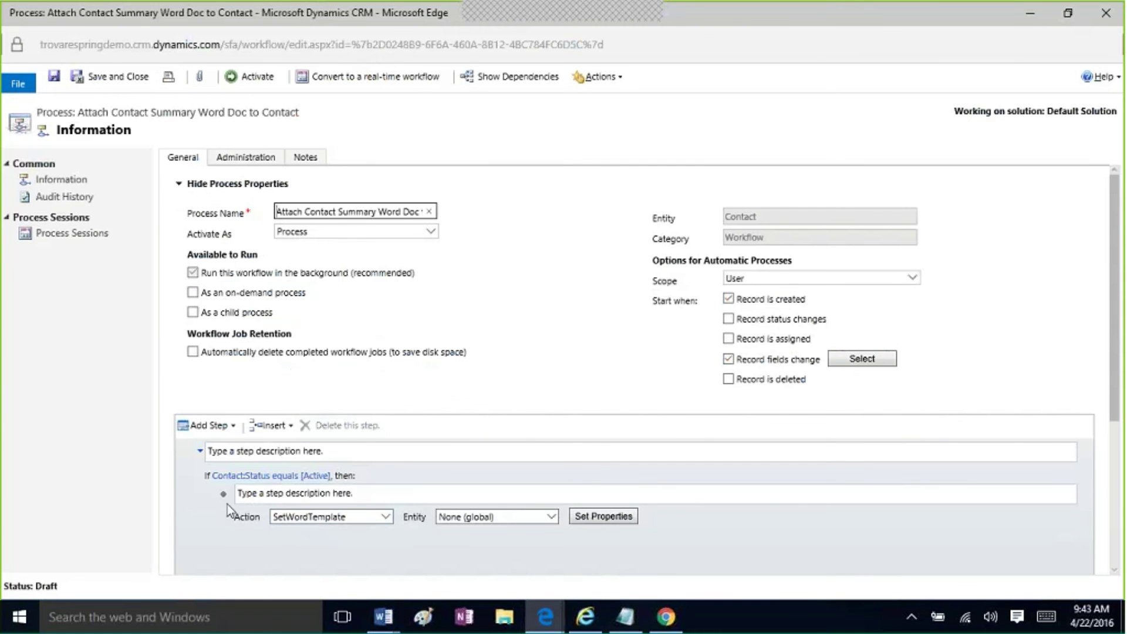
Step: Add a Perform Action step to the workflow with the action SetWordTemplate and the entity None (global)
{"action": "scroll", "coordinate": [1080, 449], "scroll_direction": "down", "scroll_amount": 4}
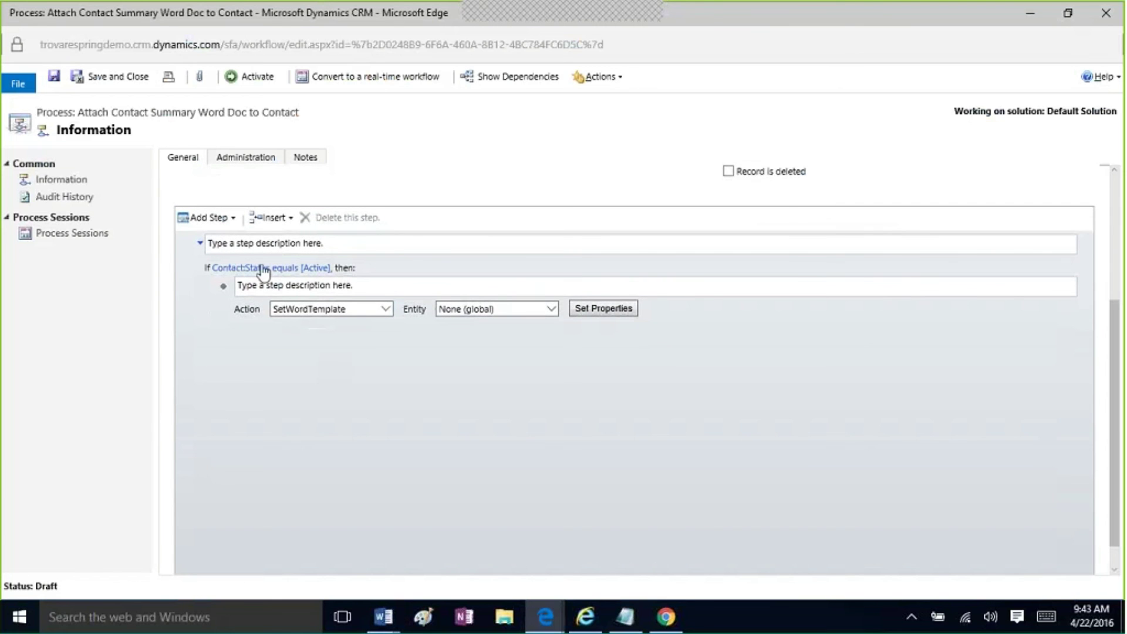
{"action": "left_click", "coordinate": [209, 217]}
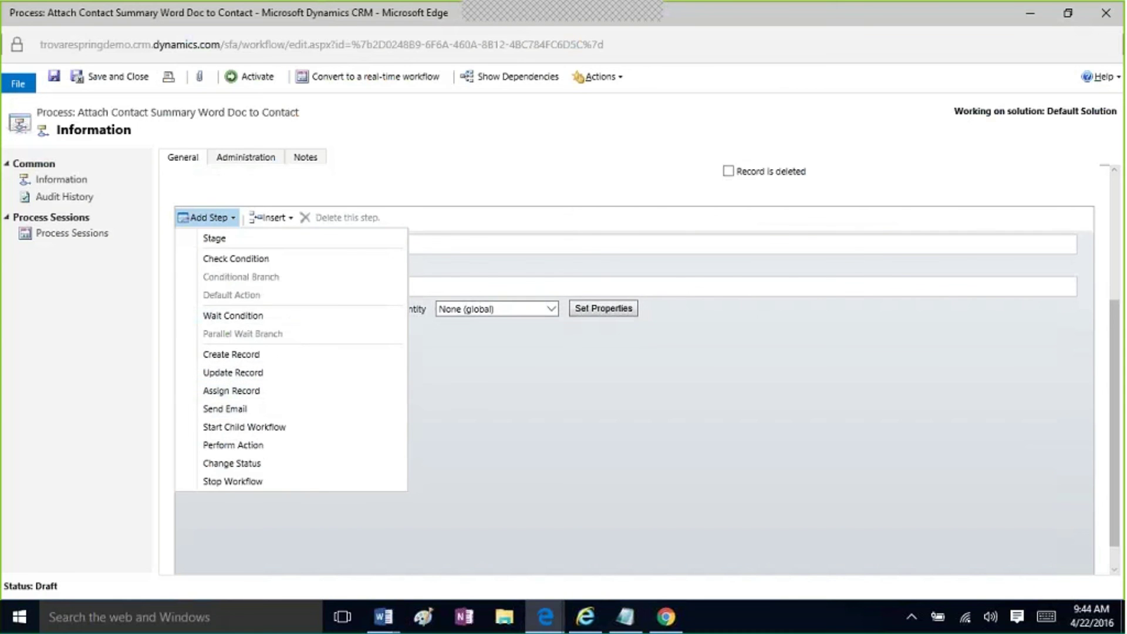
{"action": "left_click", "coordinate": [283, 449]}
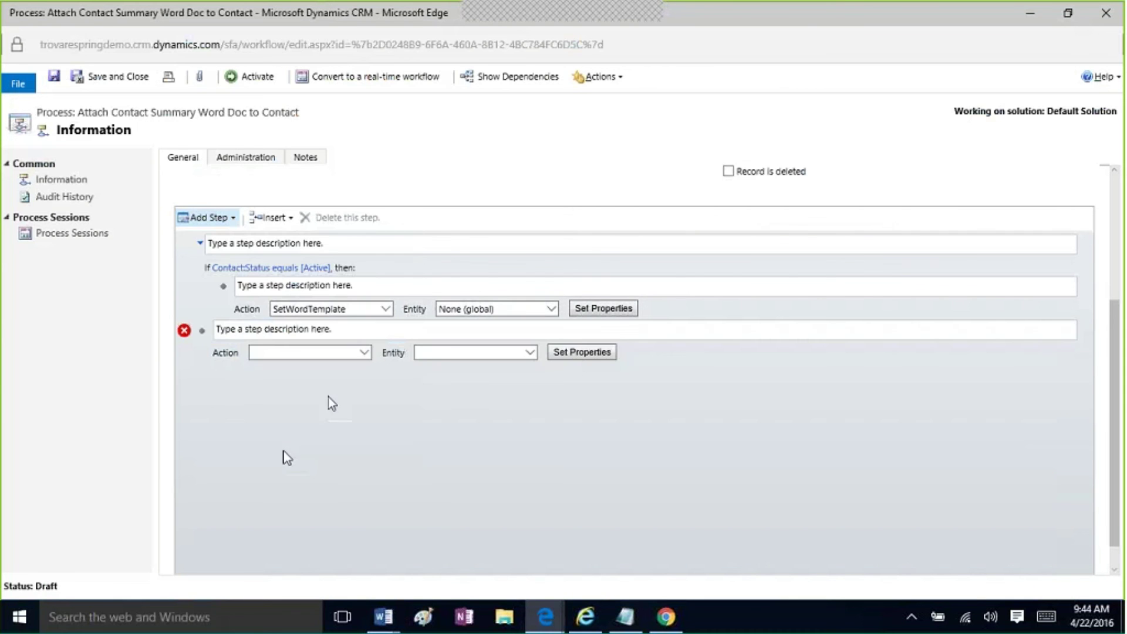
{"action": "left_click", "coordinate": [365, 353]}
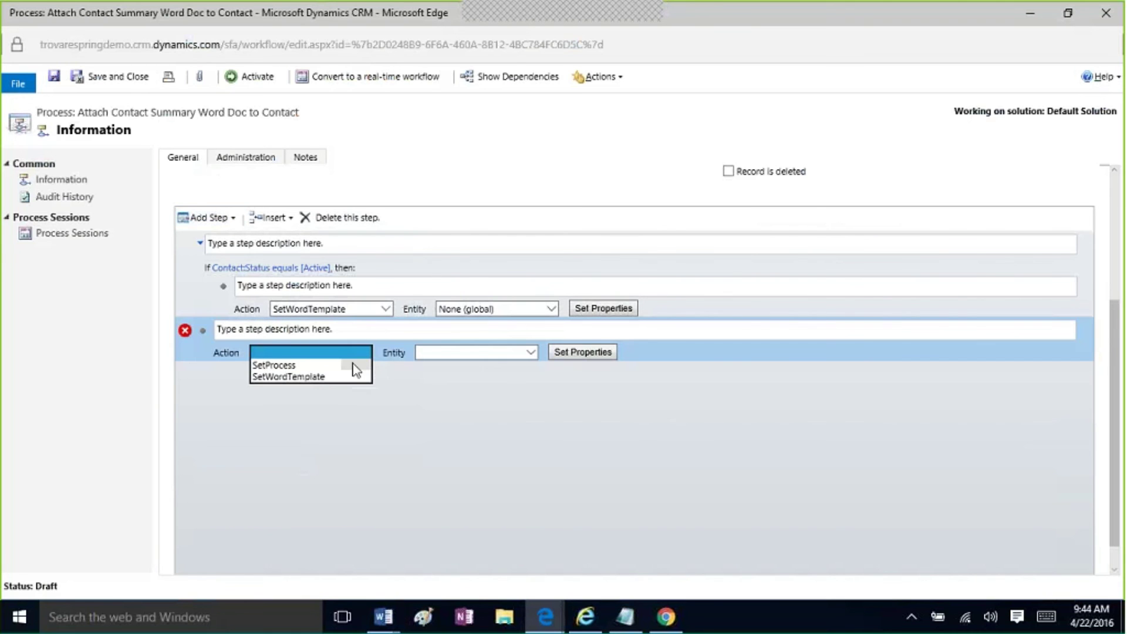
{"action": "left_click", "coordinate": [317, 377]}
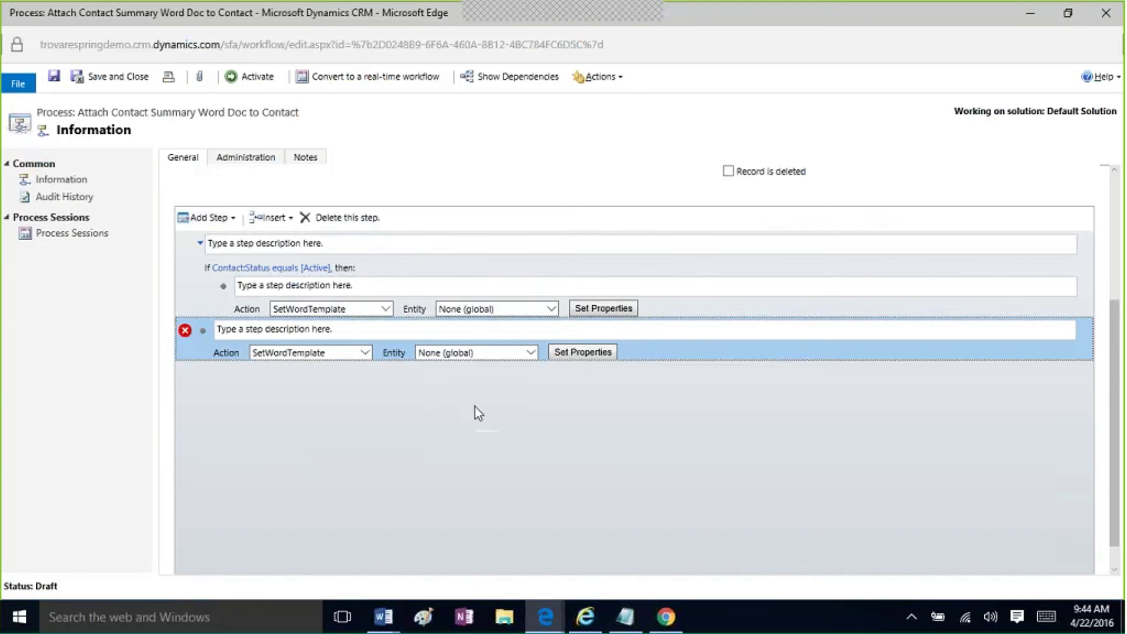
{"action": "left_click", "coordinate": [531, 353]}
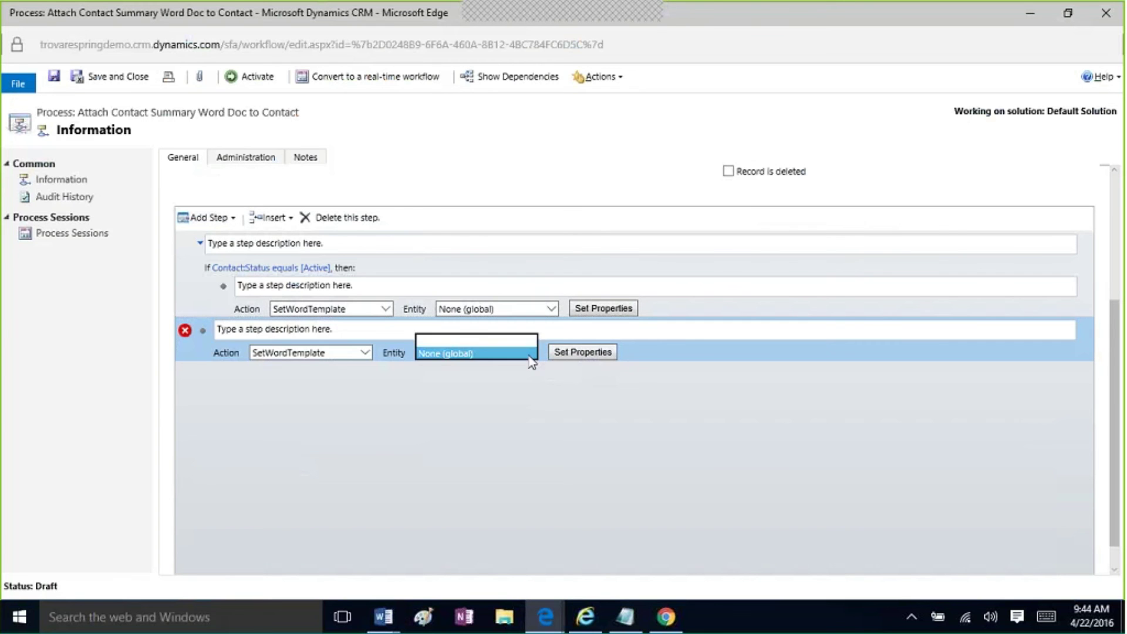
{"action": "left_click", "coordinate": [532, 354]}
Step: Open the new SetWordTemplate step's input properties and set SelectedTemplate to Accounts and Contacts
{"action": "left_click", "coordinate": [584, 354]}
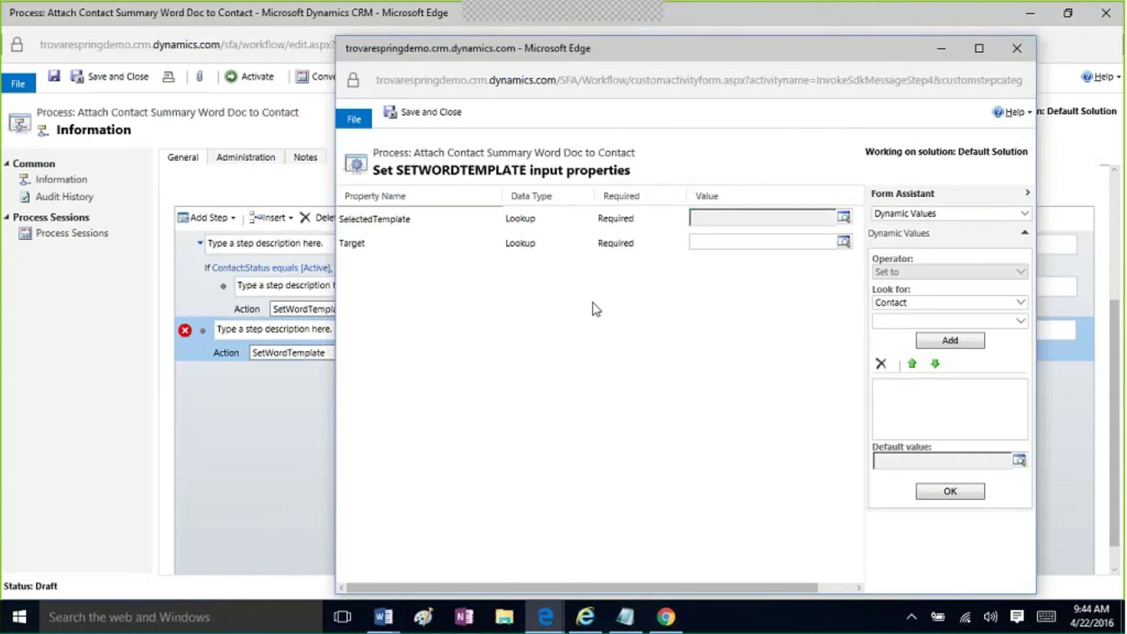
{"action": "left_click", "coordinate": [843, 217]}
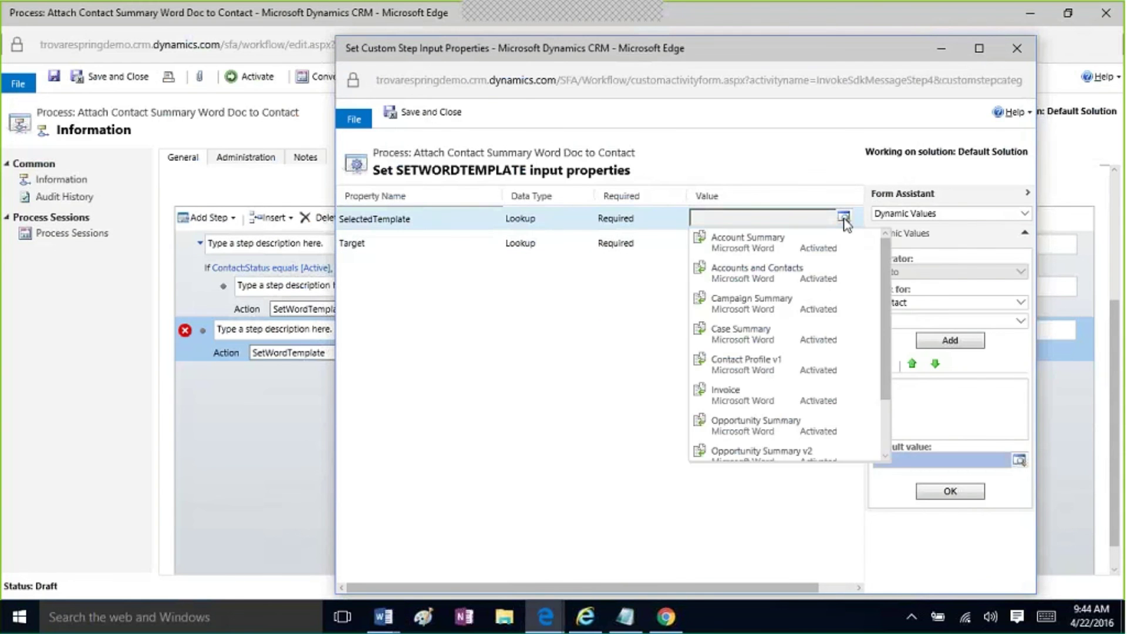
{"action": "left_click", "coordinate": [787, 272]}
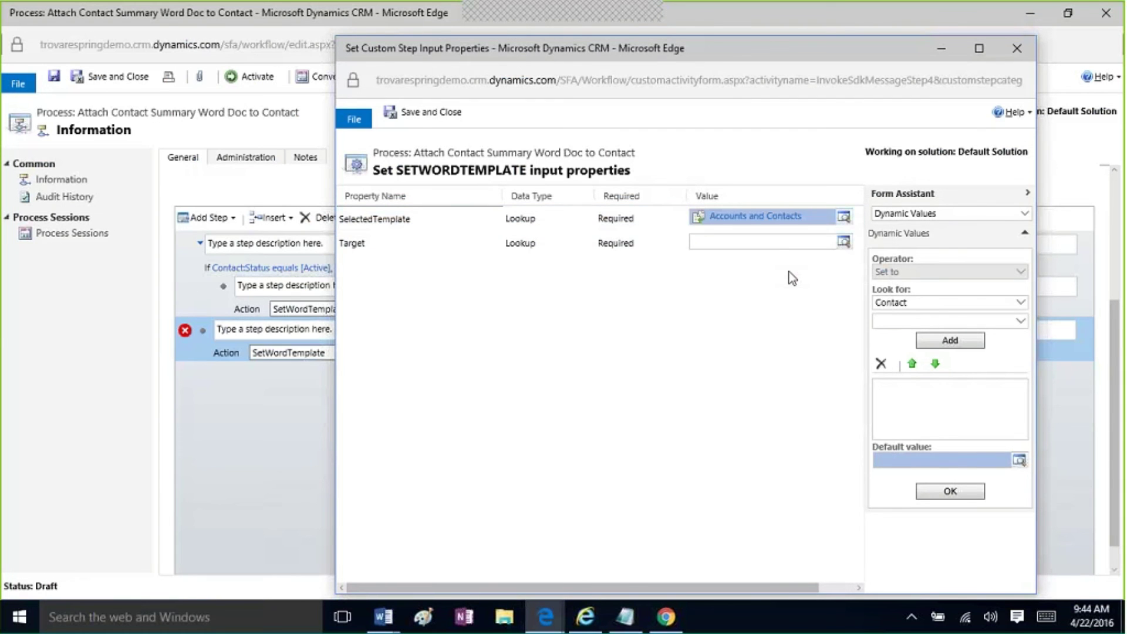
Step: Set the Target property to the dynamic value Company Name(Contact), and save and close the step's input properties
{"action": "left_click", "coordinate": [773, 247]}
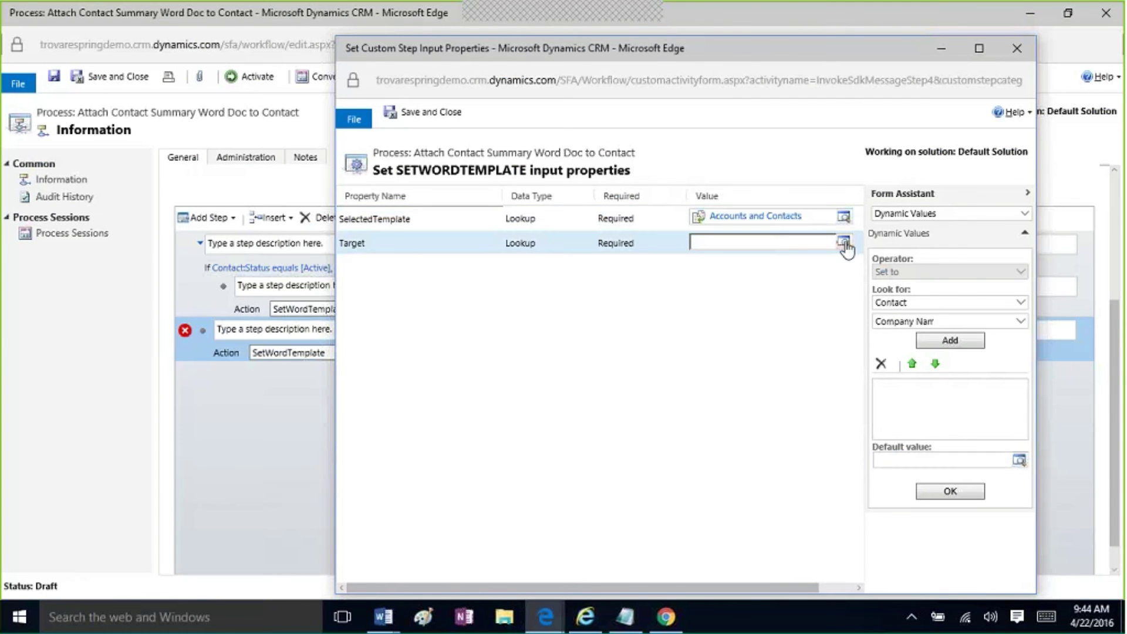
{"action": "left_click", "coordinate": [844, 242]}
{"action": "left_click", "coordinate": [775, 242]}
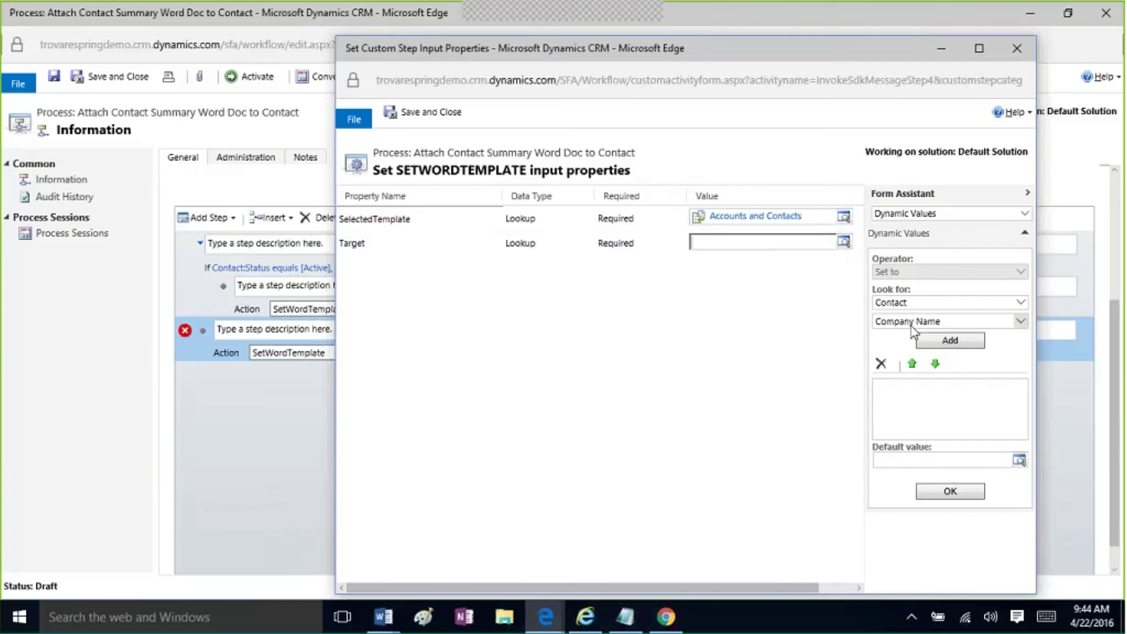
{"action": "left_click", "coordinate": [1022, 323]}
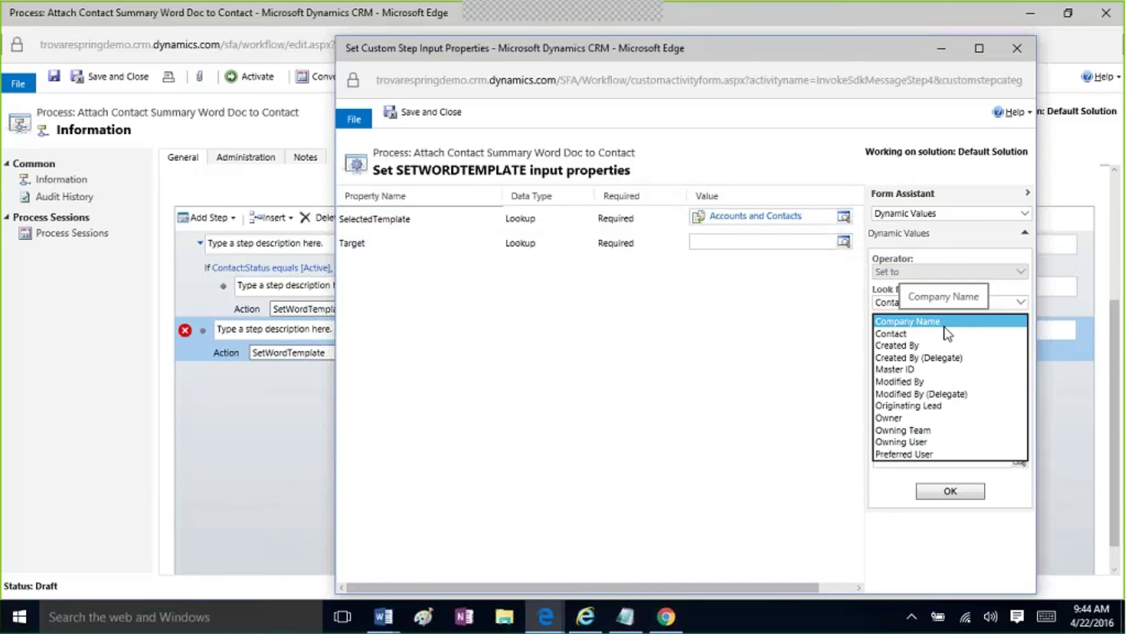
{"action": "left_click", "coordinate": [927, 320]}
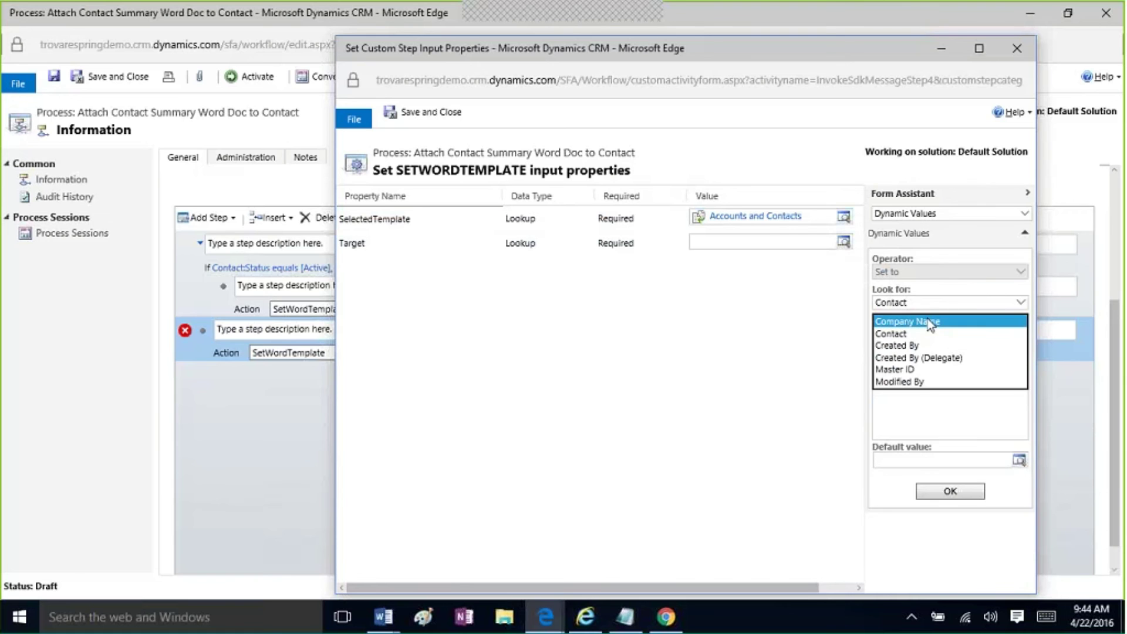
{"action": "left_click", "coordinate": [946, 340]}
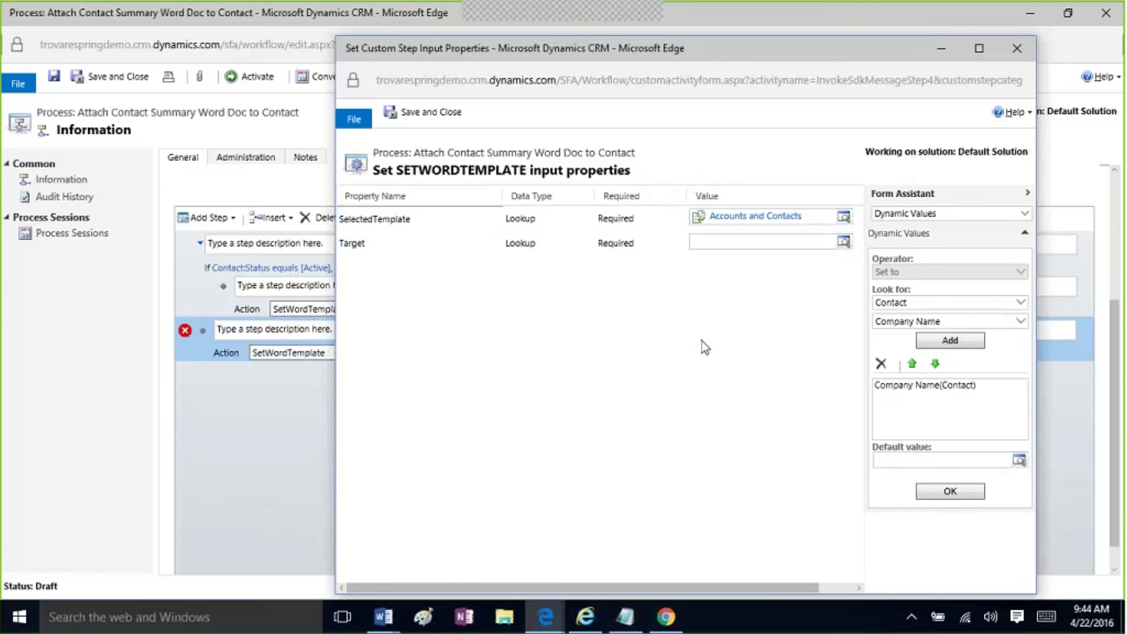
{"action": "left_click", "coordinate": [933, 488]}
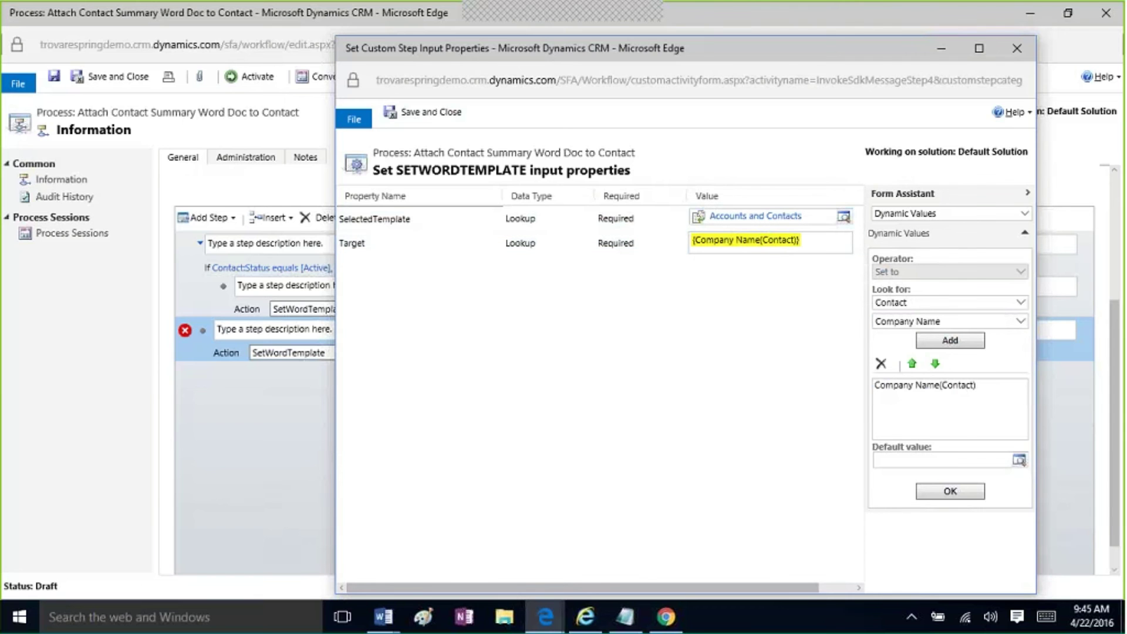
{"action": "left_click", "coordinate": [427, 114]}
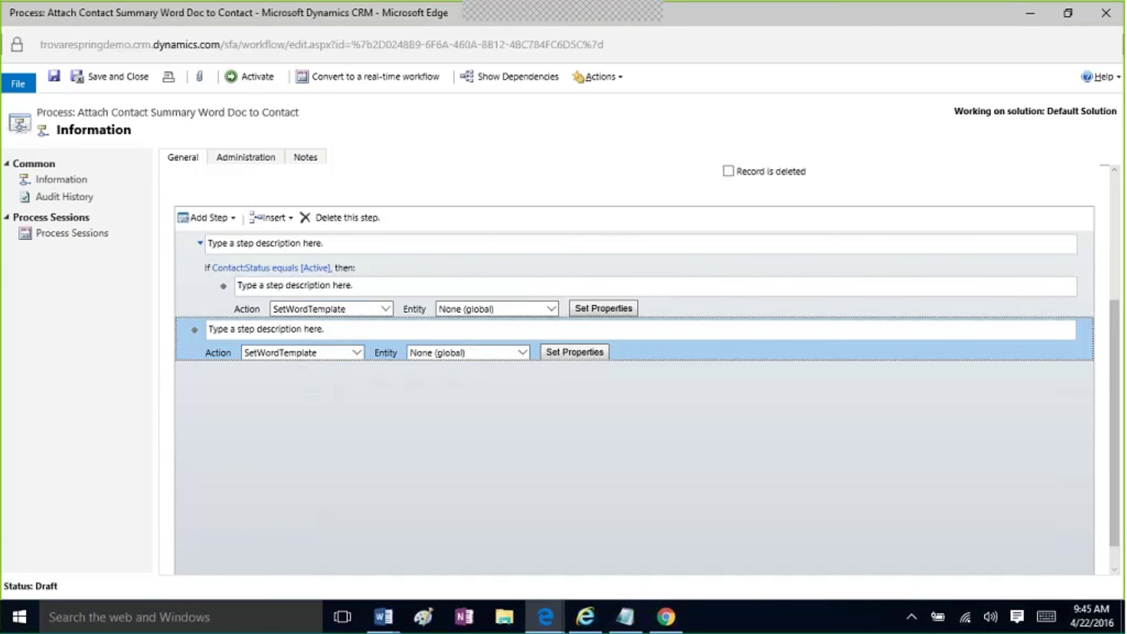
{"action": "left_click", "coordinate": [290, 329]}
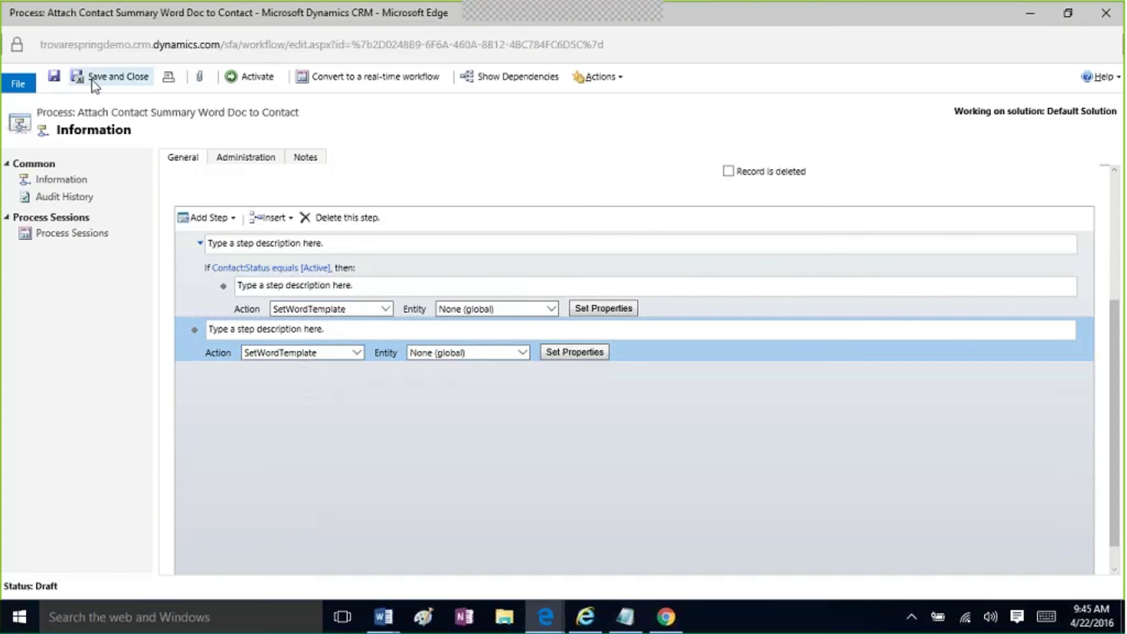
Step: Activate the Attach Contact Summary Word Doc to Contact process and confirm the activation
{"action": "left_click", "coordinate": [245, 84]}
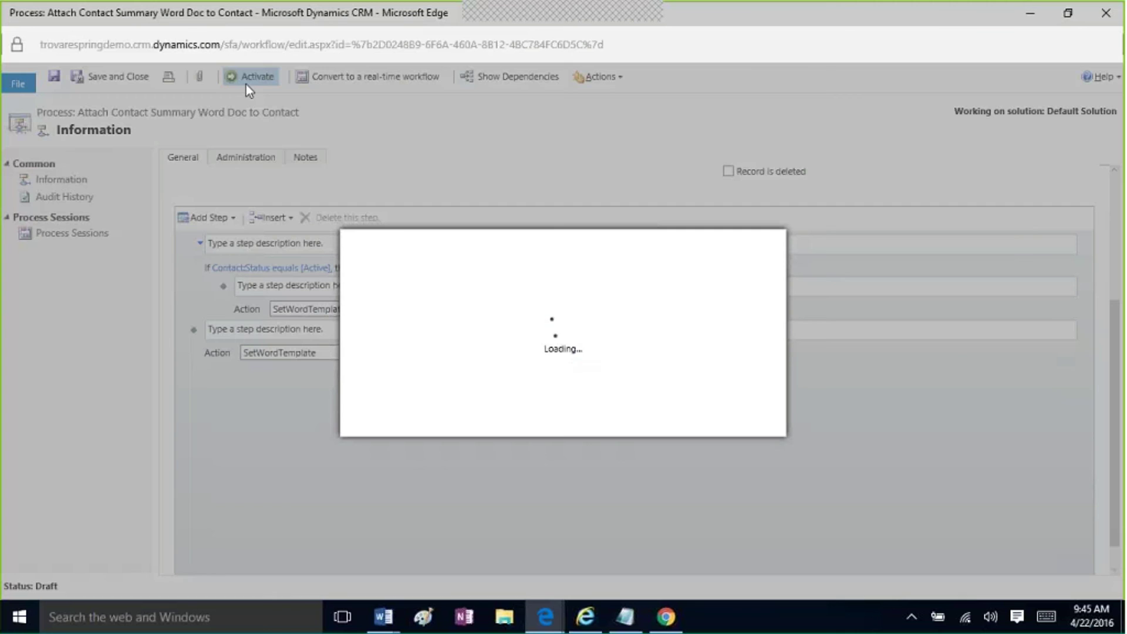
{"action": "left_click", "coordinate": [654, 428]}
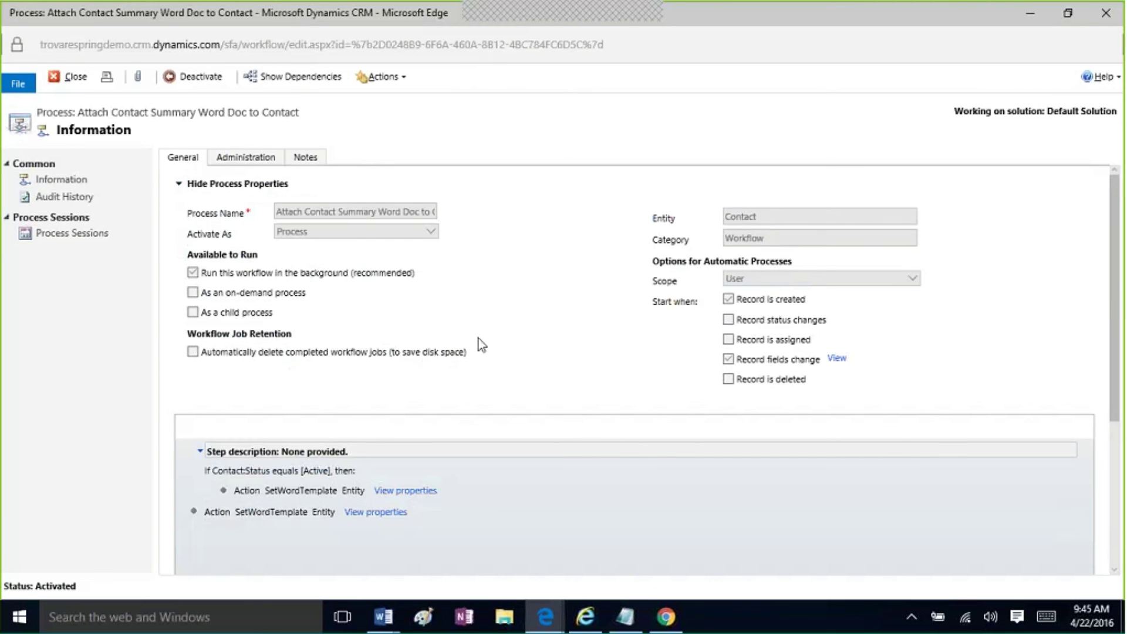
Step: Review which contact fields the process monitors for changes, leave them as they are, and close the process
{"action": "left_click", "coordinate": [839, 359]}
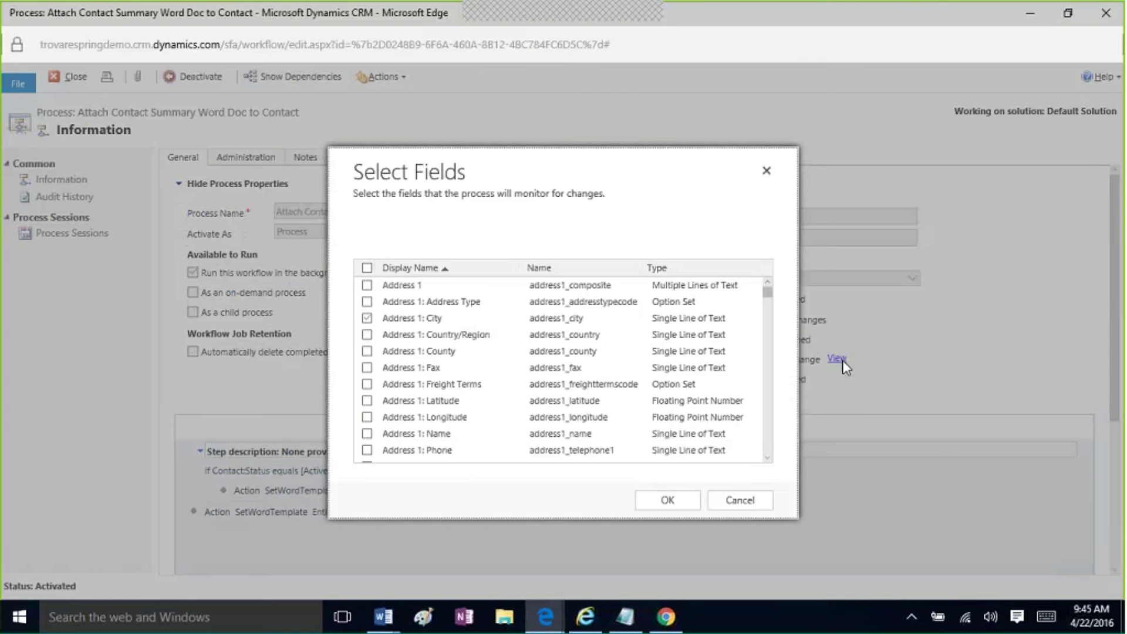
{"action": "scroll", "coordinate": [766, 372], "scroll_direction": "down", "scroll_amount": 5}
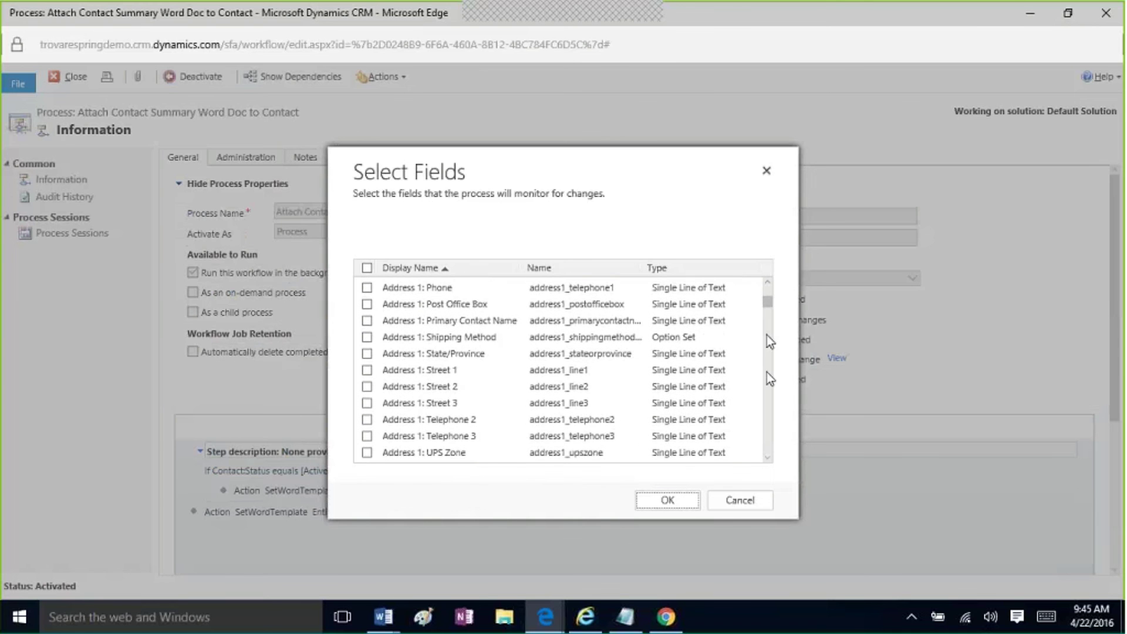
{"action": "left_click_drag", "start_coordinate": [768, 302], "coordinate": [767, 289]}
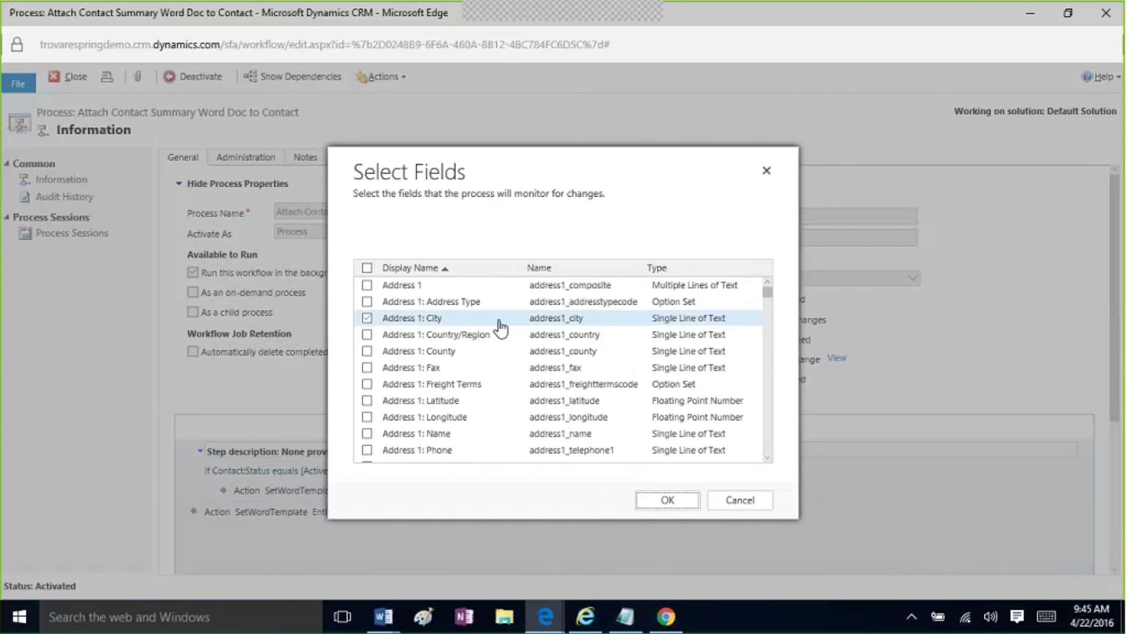
{"action": "left_click", "coordinate": [746, 508]}
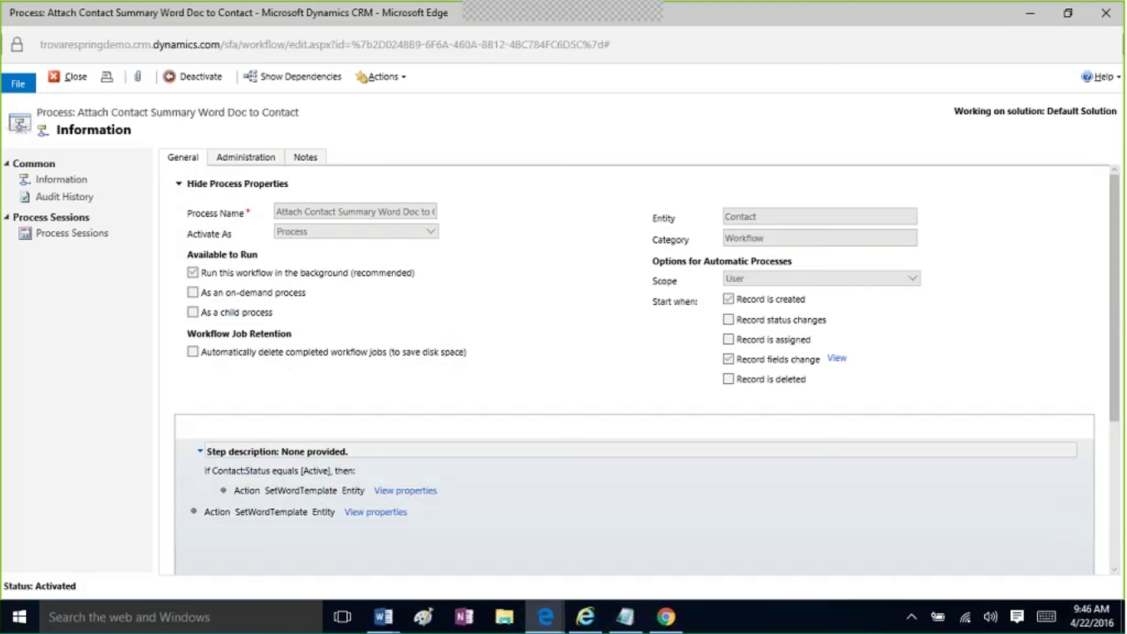
{"action": "left_click", "coordinate": [70, 76]}
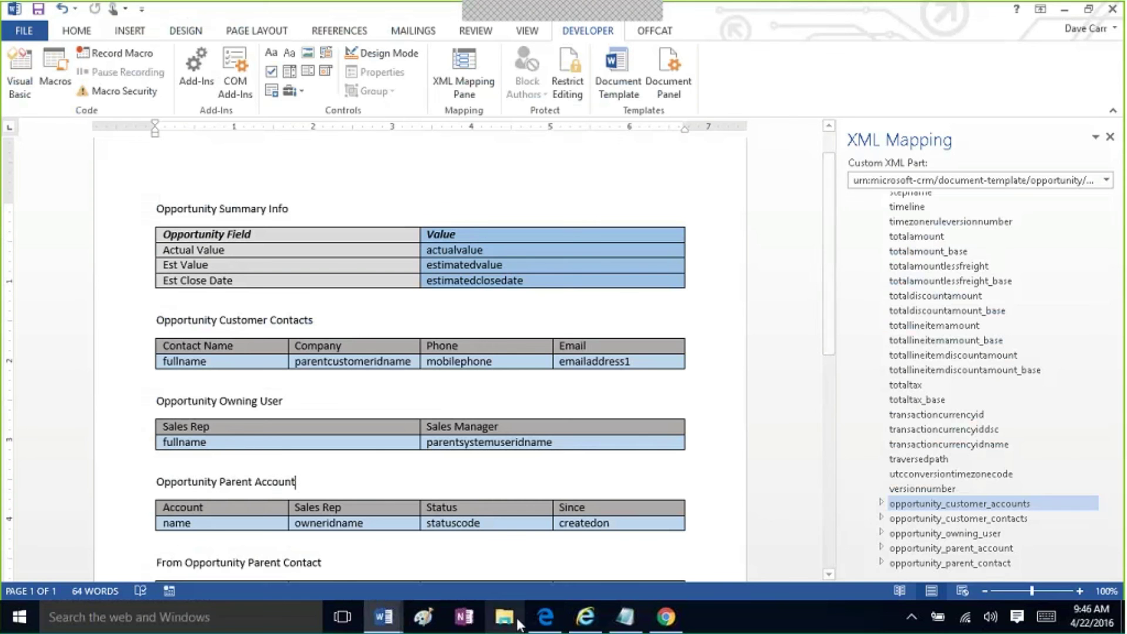
Step: Switch to Dynamics CRM in Edge and open the A. Datum Corporation contact from the recently viewed contacts
{"action": "left_click", "coordinate": [544, 623]}
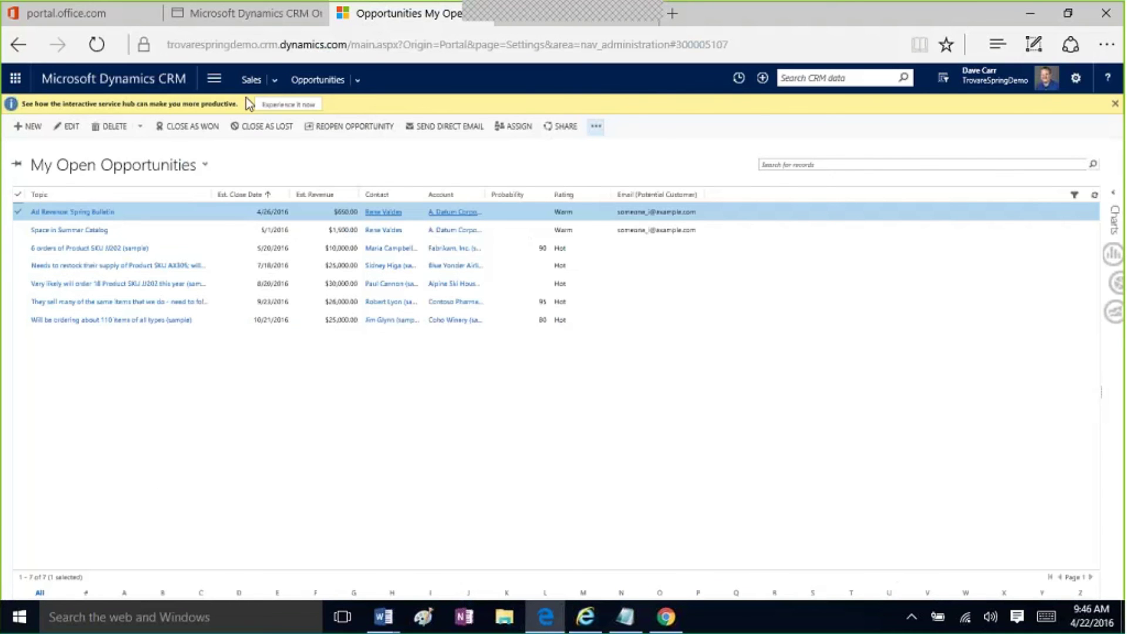
{"action": "left_click", "coordinate": [274, 80]}
{"action": "left_click", "coordinate": [178, 164]}
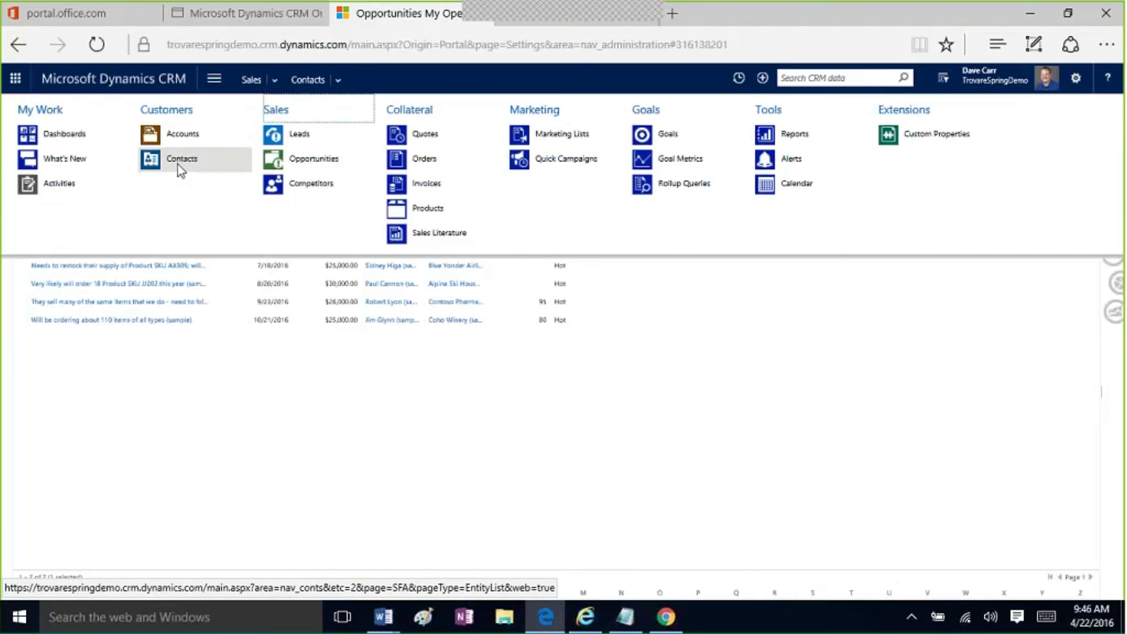
{"action": "left_click", "coordinate": [338, 80]}
{"action": "left_click", "coordinate": [84, 141]}
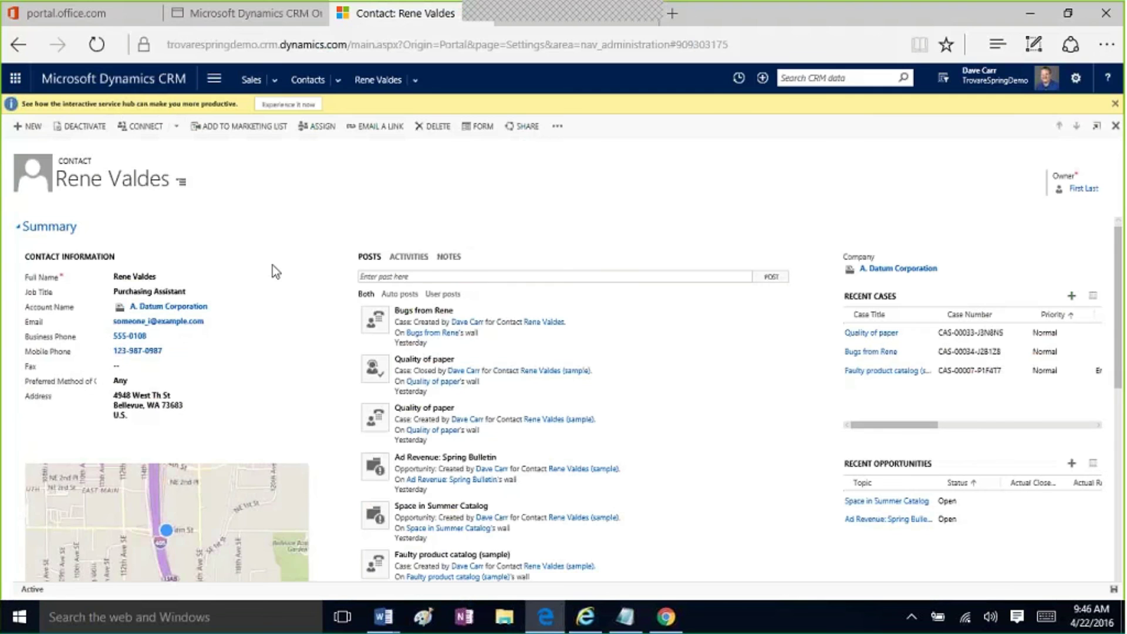
Step: Set the city in the contact's address to Seattle
{"action": "left_click", "coordinate": [205, 407]}
{"action": "left_click", "coordinate": [471, 439]}
{"action": "double_click", "coordinate": [472, 439]}
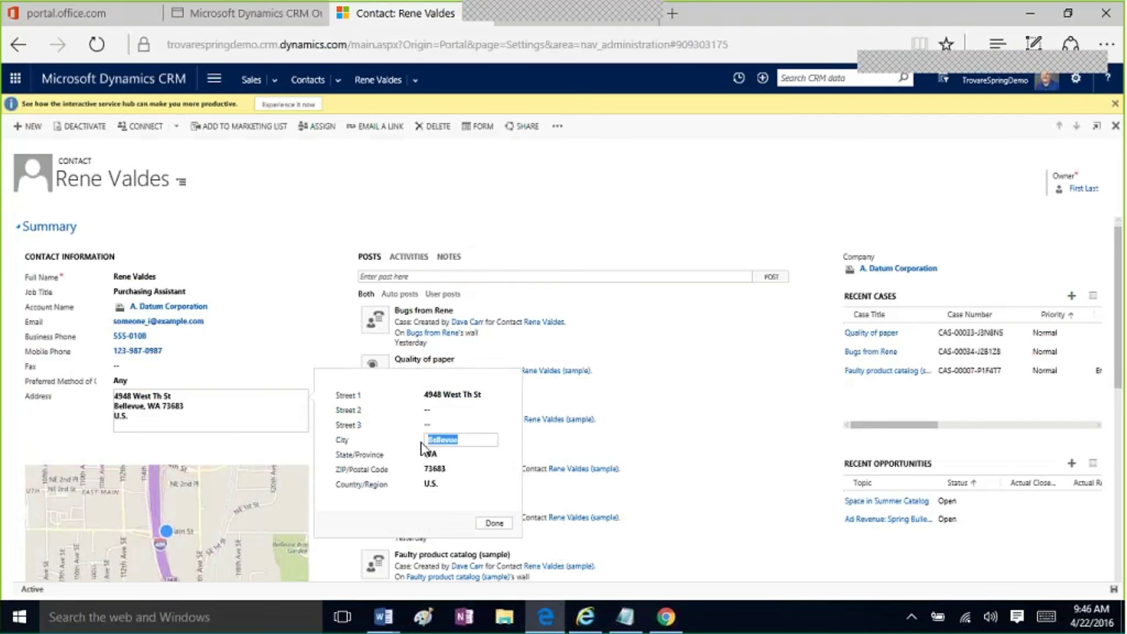
{"action": "type", "text": "Seattle"}
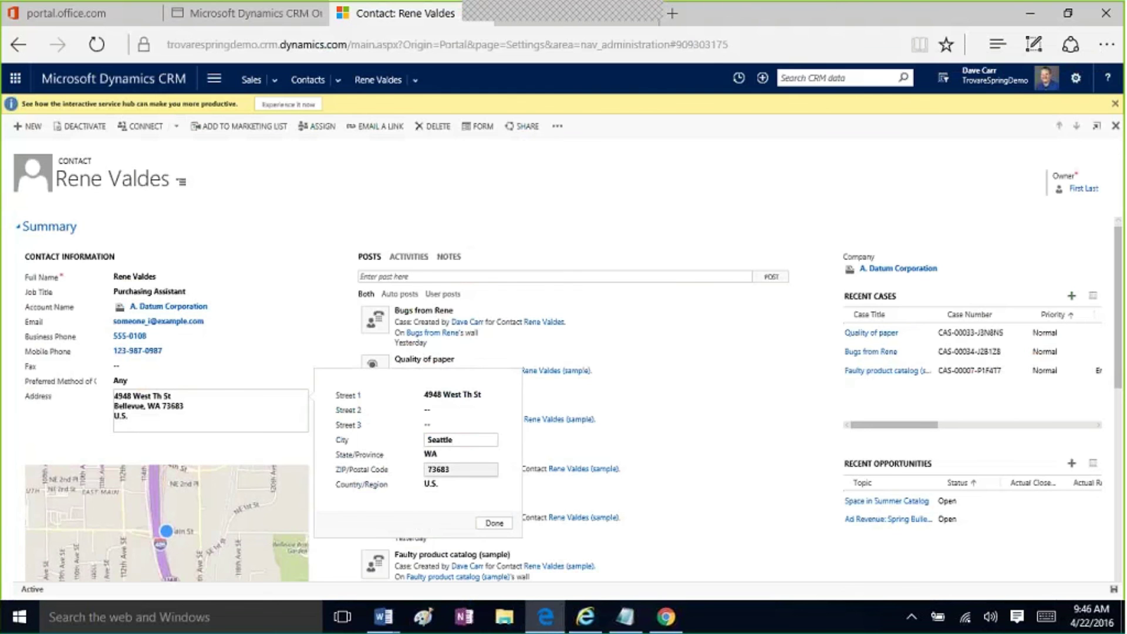
{"action": "left_click", "coordinate": [494, 528]}
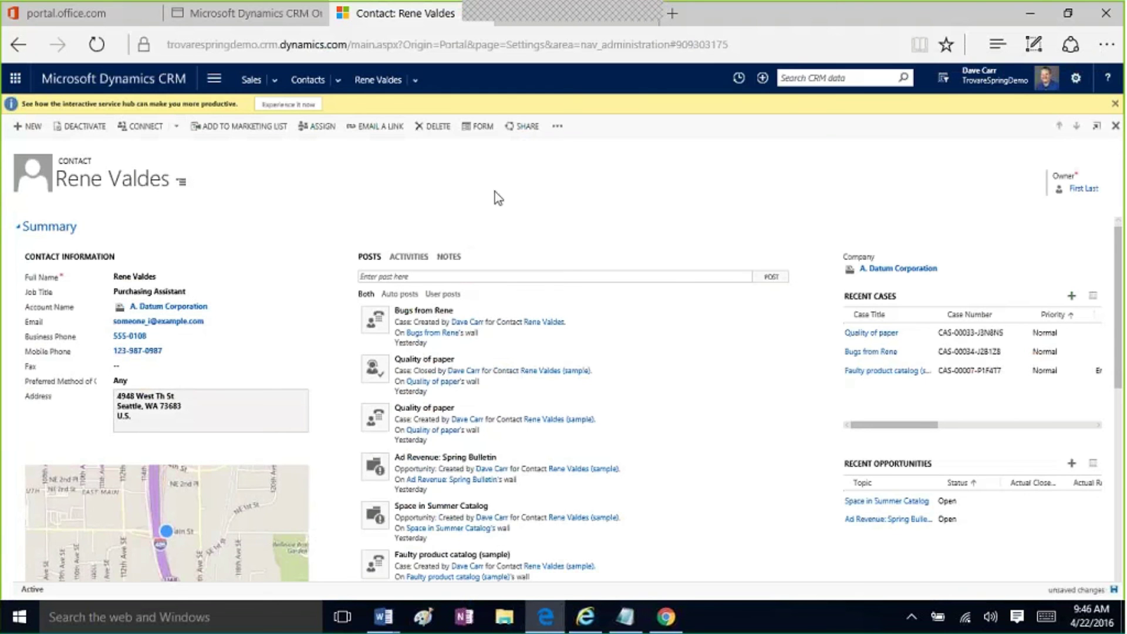
Step: Open the Document Templates list in the Templates area of Settings
{"action": "left_click", "coordinate": [217, 76]}
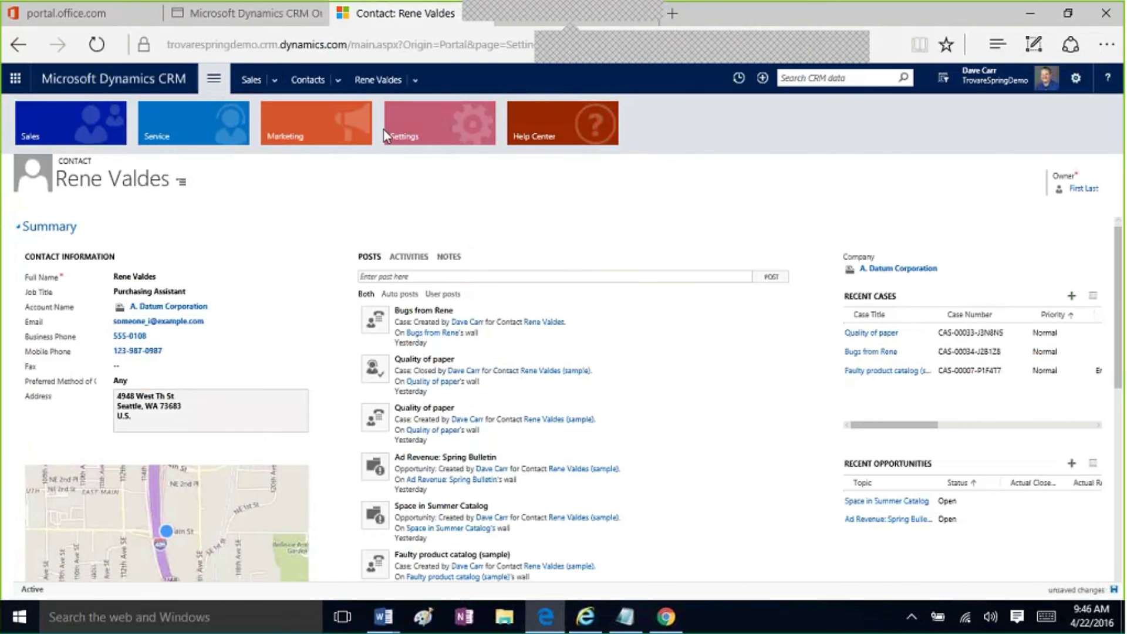
{"action": "left_click", "coordinate": [421, 121]}
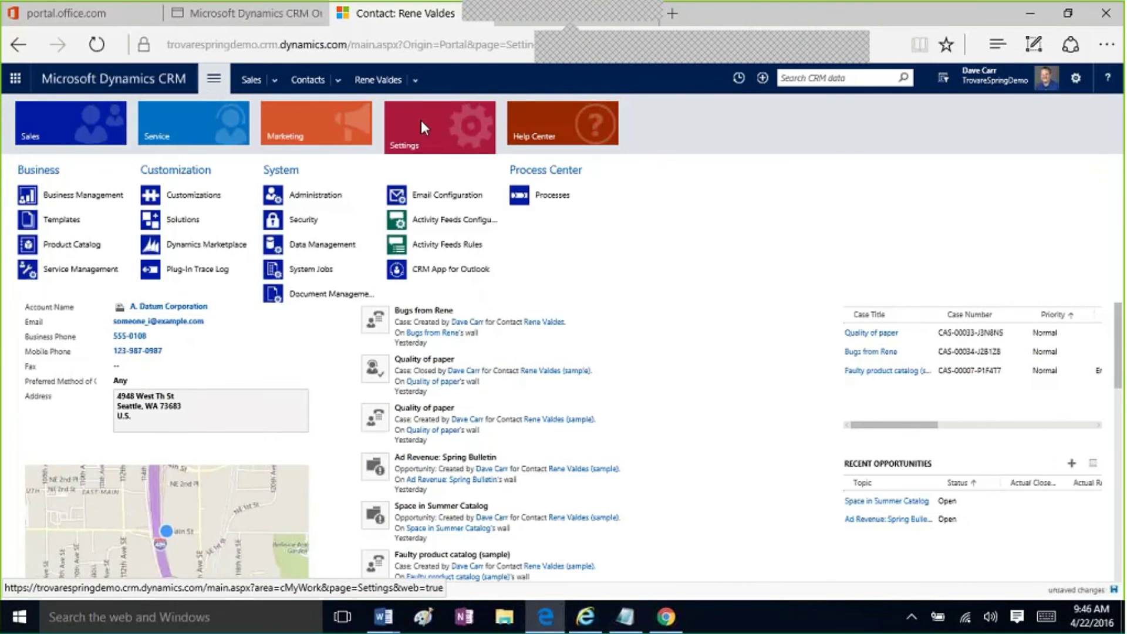
{"action": "left_click", "coordinate": [71, 226]}
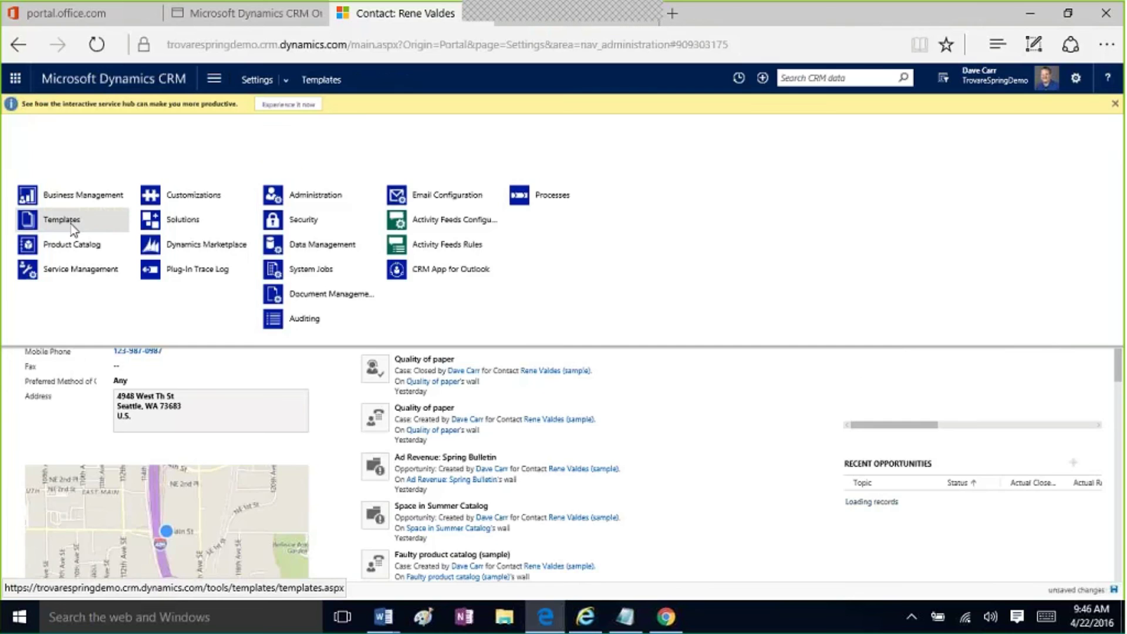
{"action": "left_click", "coordinate": [139, 271]}
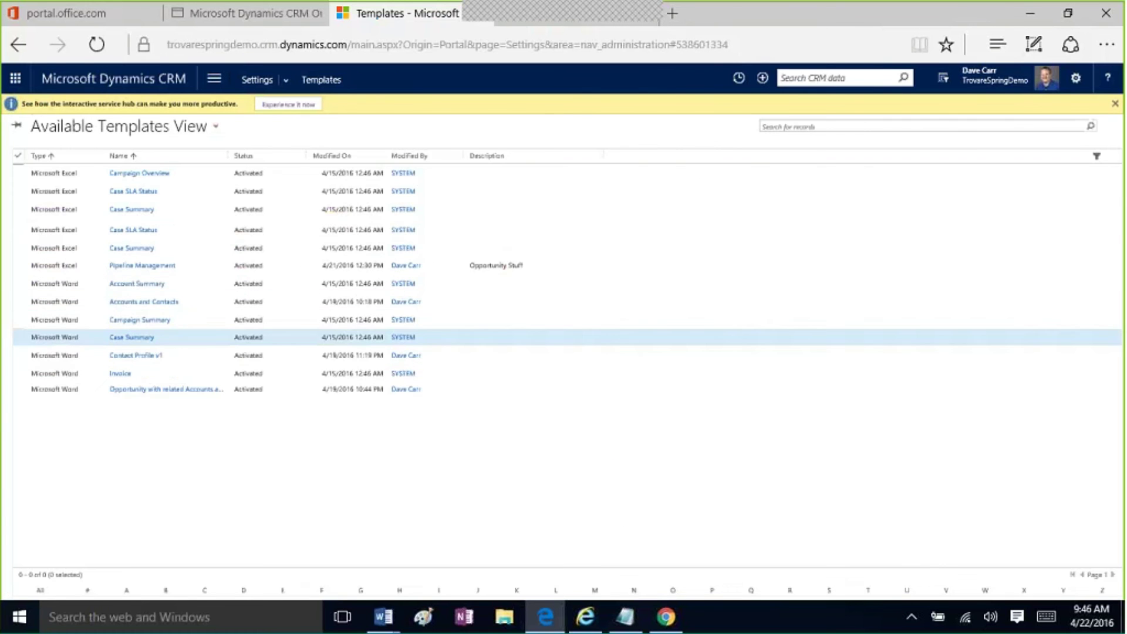
Step: Upload the Property Profile Word file from the Downloads folder as a document template
{"action": "left_click", "coordinate": [94, 126]}
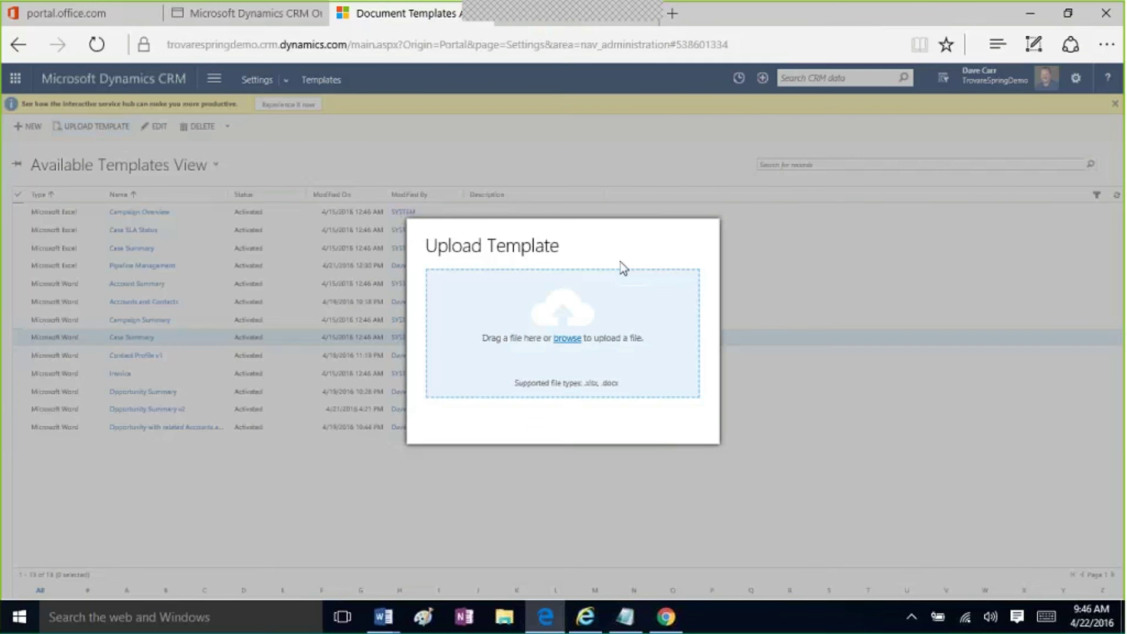
{"action": "left_click", "coordinate": [573, 338]}
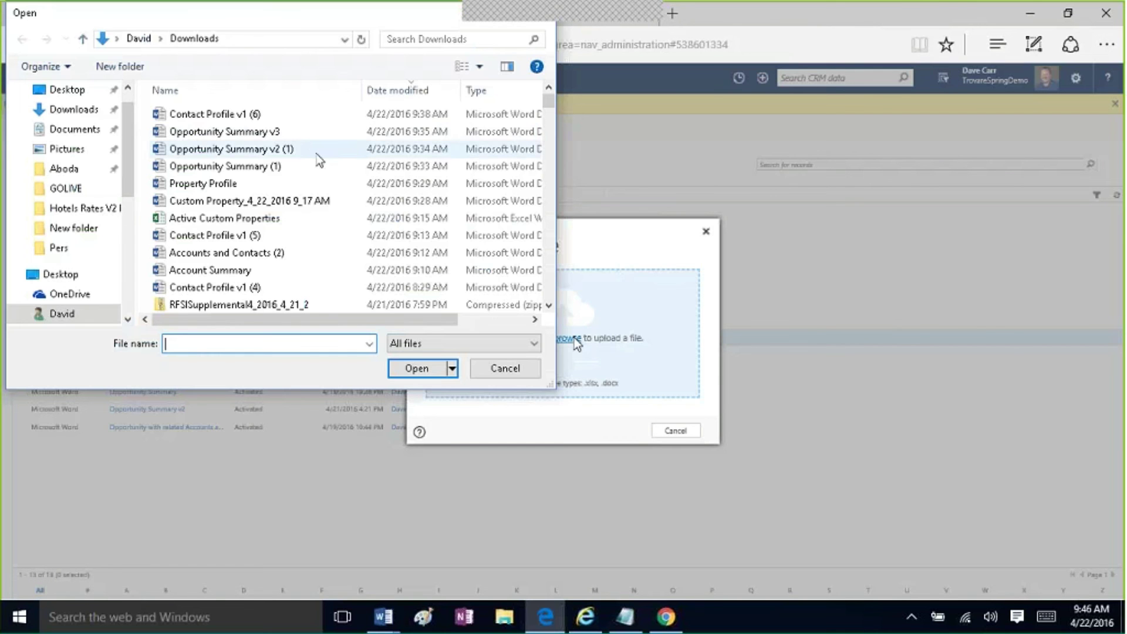
{"action": "left_click", "coordinate": [324, 183]}
{"action": "double_click", "coordinate": [324, 183]}
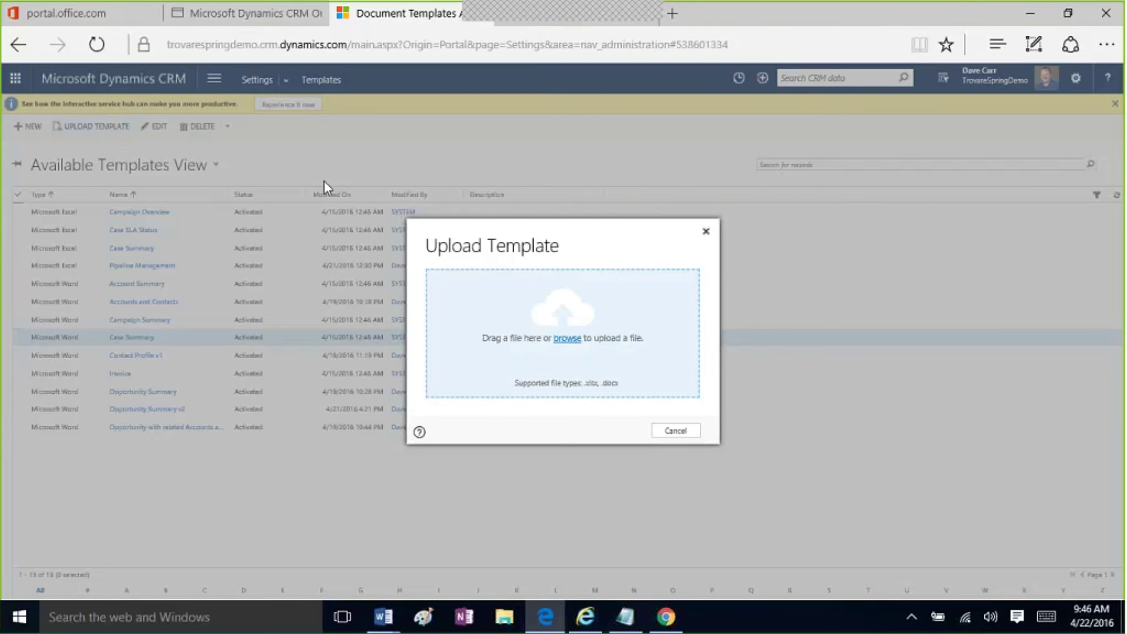
{"action": "left_click", "coordinate": [611, 430]}
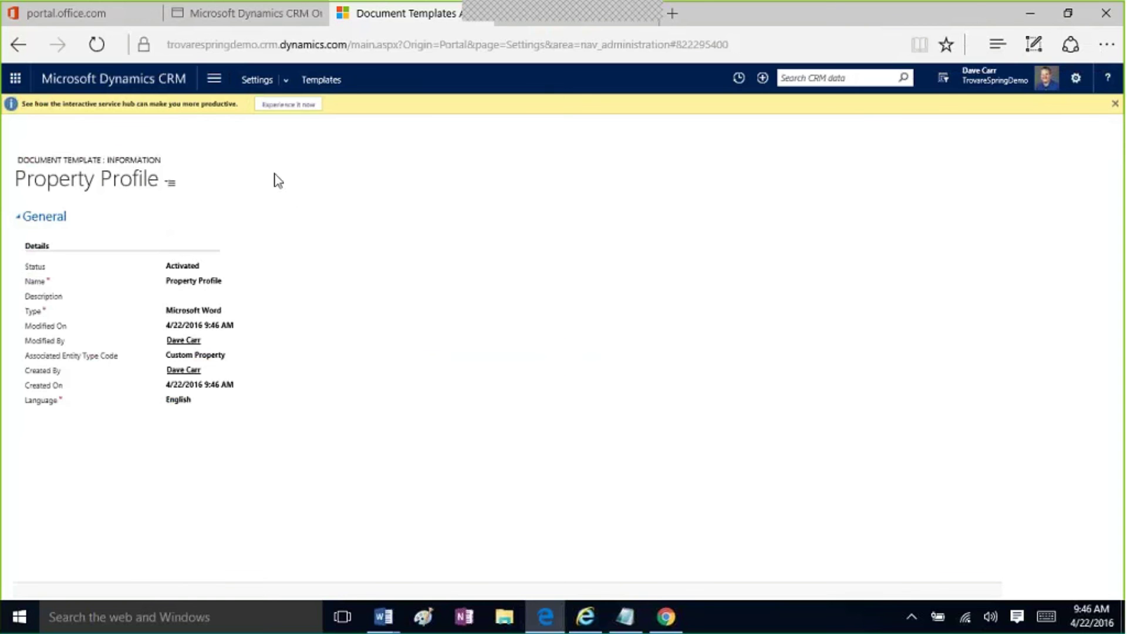
Step: Open the Custom Properties list in the Sales area and select the Hilary's Hotel record
{"action": "left_click", "coordinate": [209, 83]}
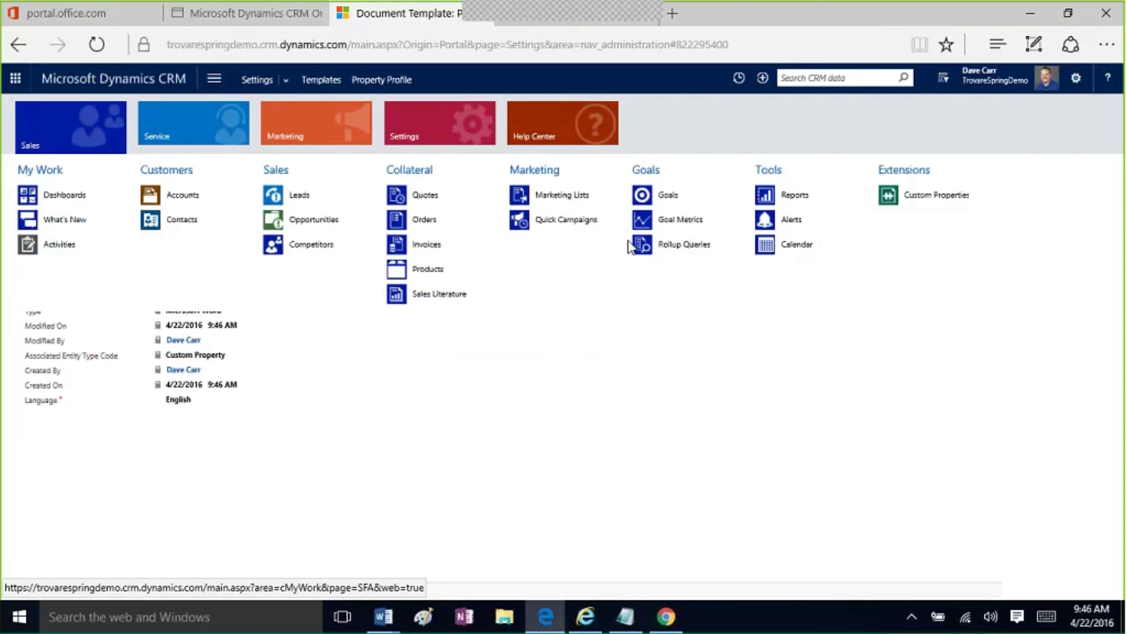
{"action": "left_click", "coordinate": [925, 200]}
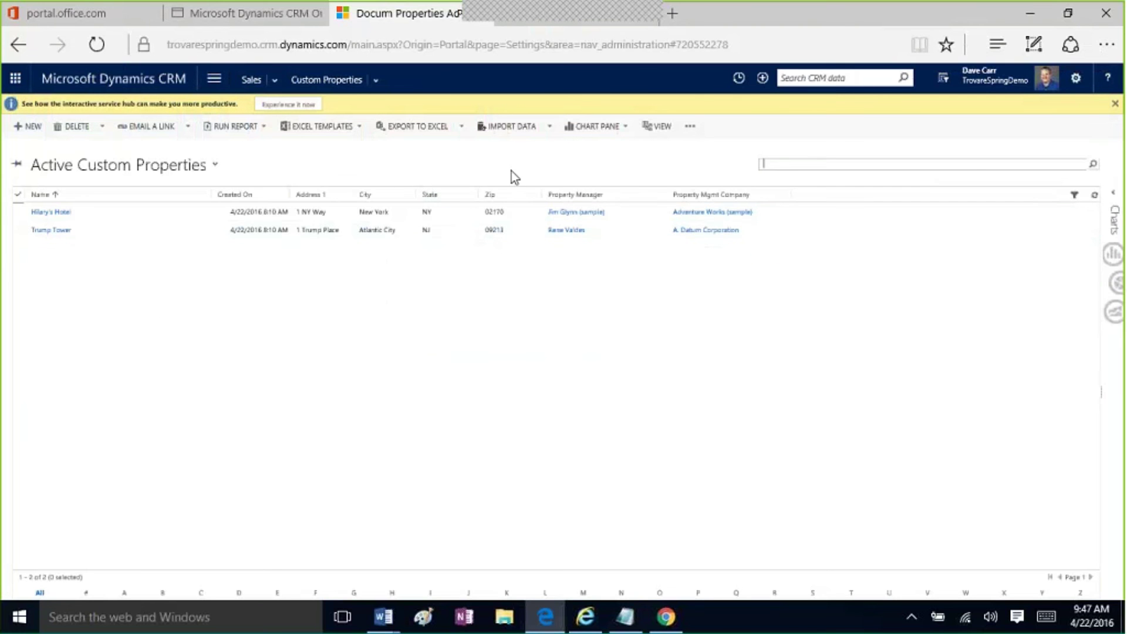
{"action": "left_click", "coordinate": [691, 126]}
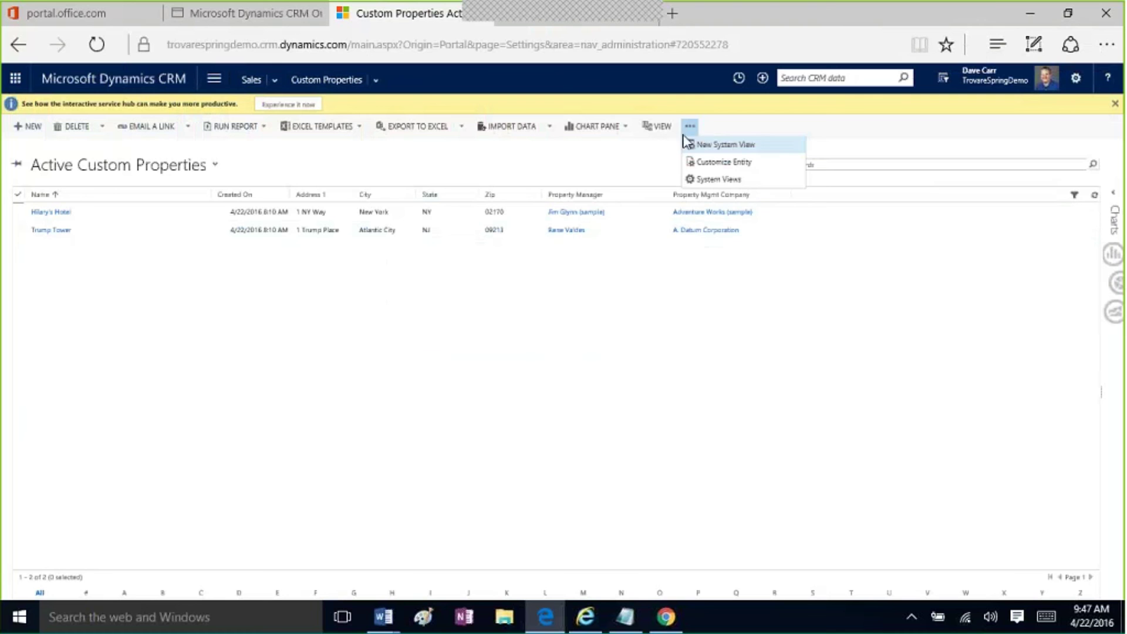
{"action": "left_click", "coordinate": [398, 216]}
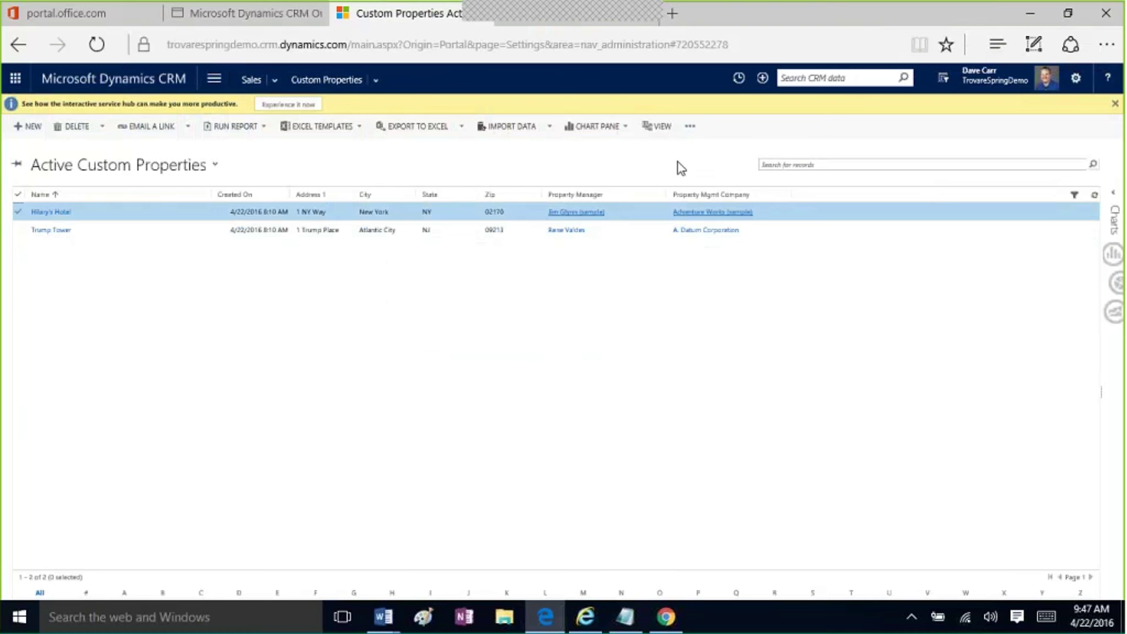
Step: Generate a Word document for Hilary's Hotel from the Property Profile template and open the downloaded file
{"action": "left_click", "coordinate": [539, 126]}
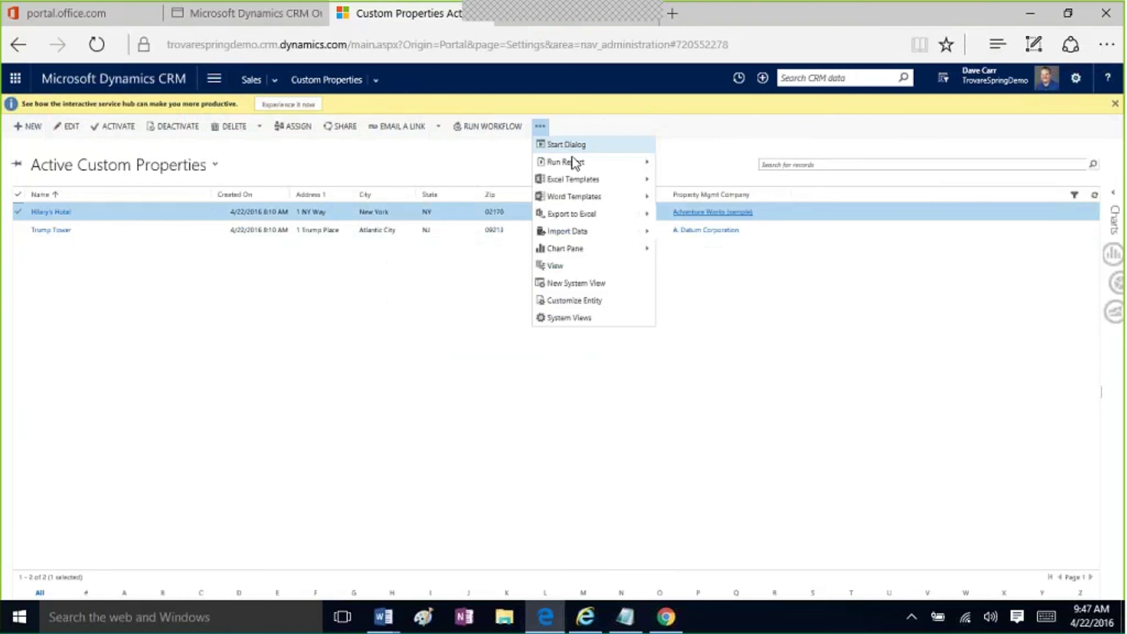
{"action": "mouse_move", "coordinate": [611, 202]}
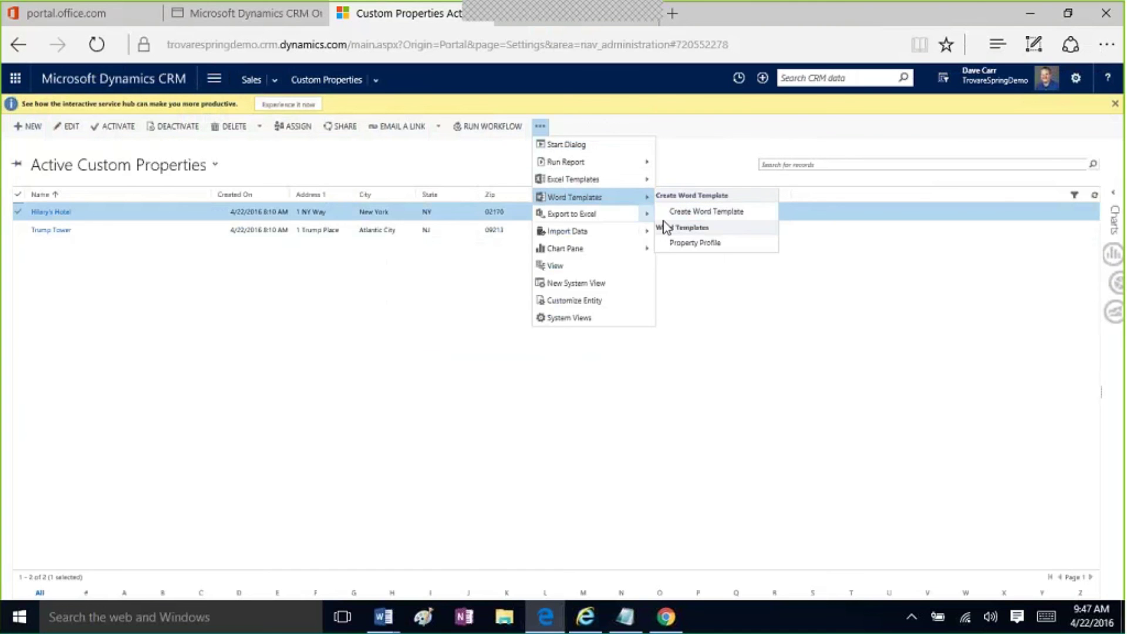
{"action": "left_click", "coordinate": [738, 252]}
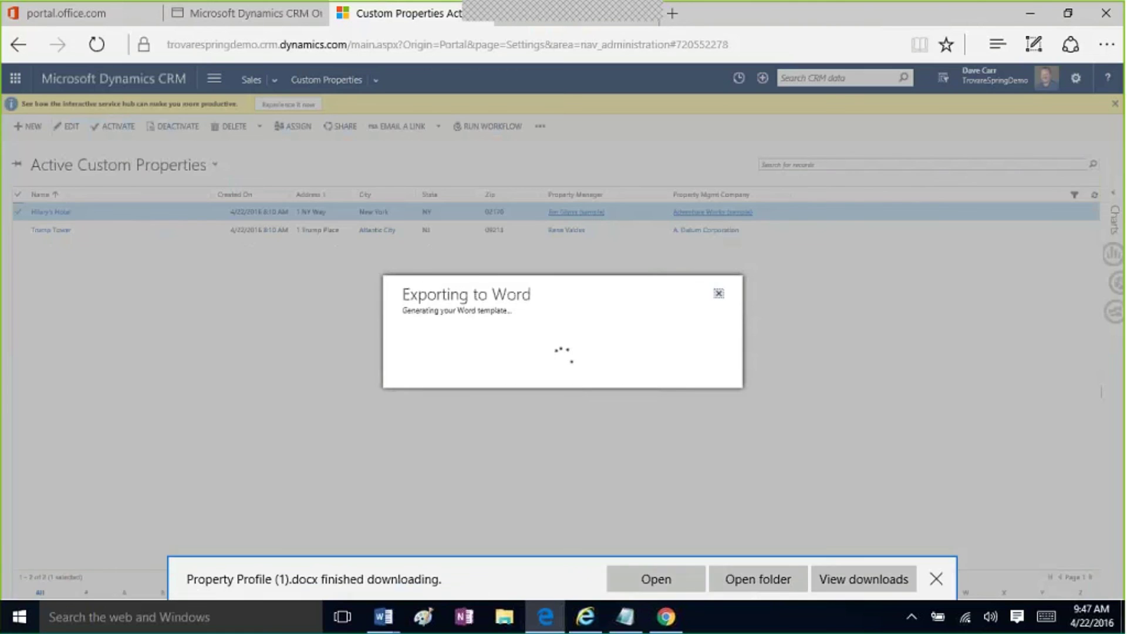
{"action": "left_click", "coordinate": [650, 580]}
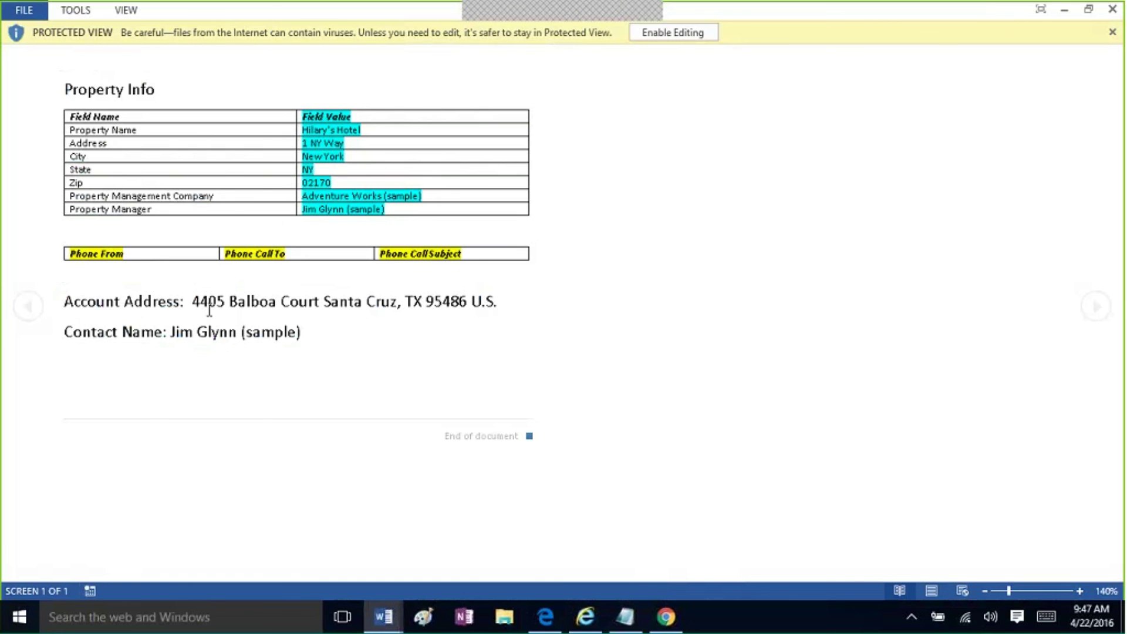
Step: Examine the account address in the generated property document, close it, and minimize the remaining Word window
{"action": "left_click_drag", "start_coordinate": [194, 302], "coordinate": [501, 293]}
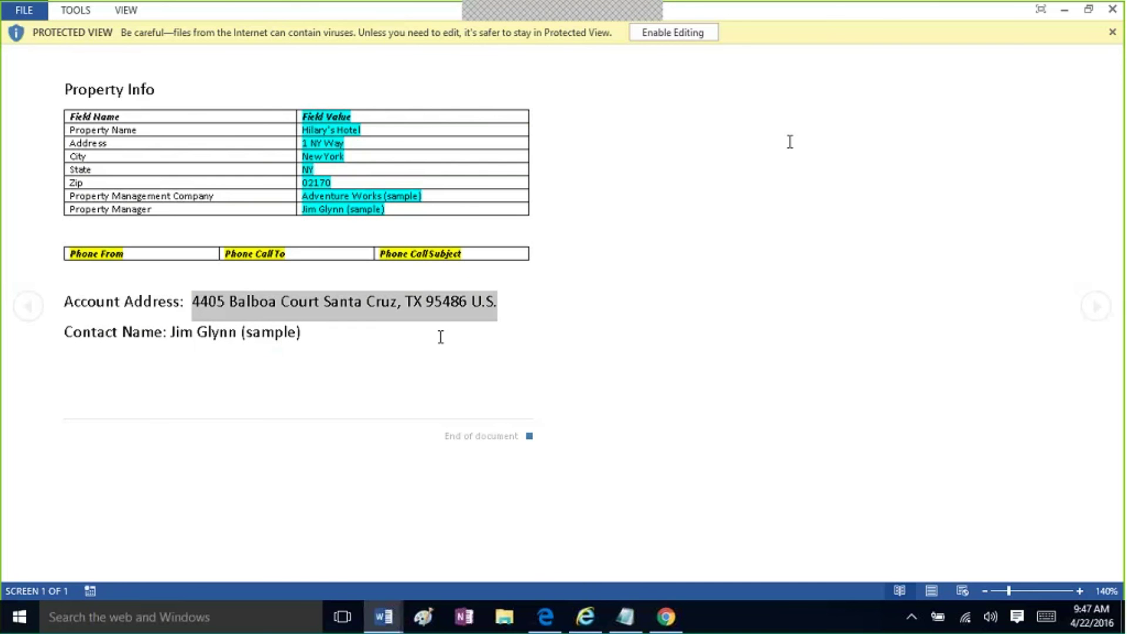
{"action": "left_click", "coordinate": [1112, 13]}
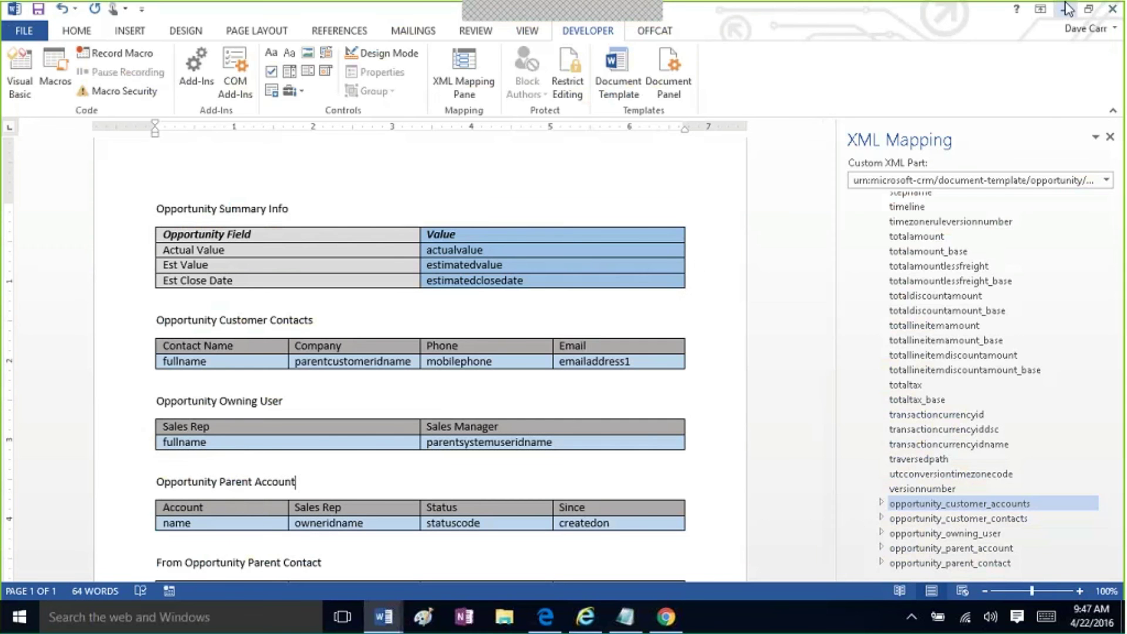
{"action": "left_click", "coordinate": [1065, 9]}
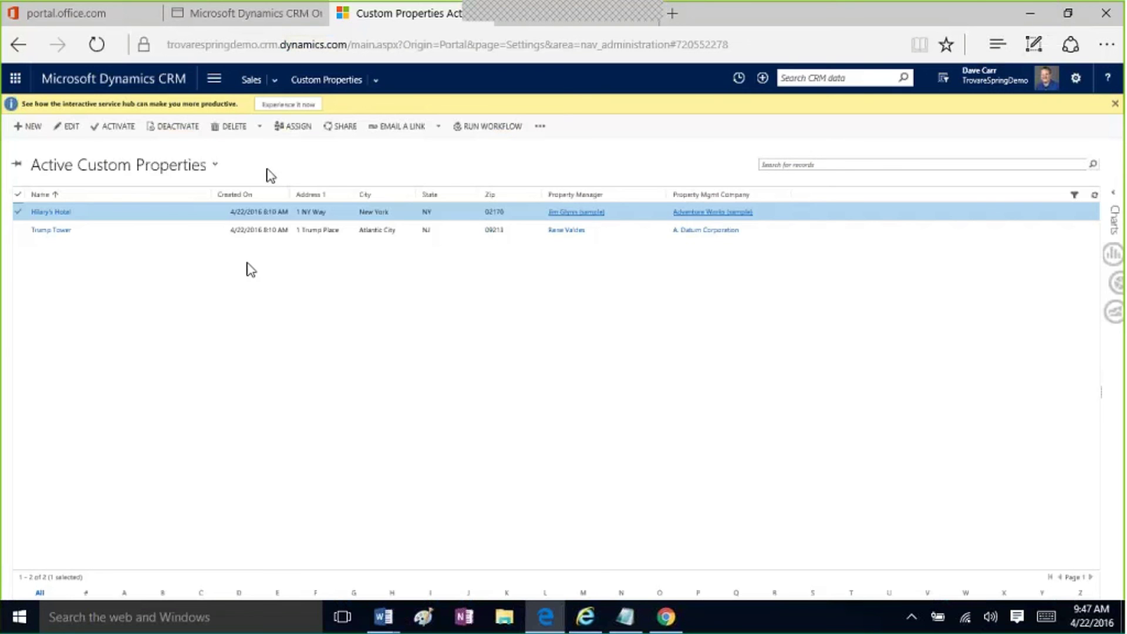
Step: Go to the Contacts list in the Sales area and reopen the A. Datum Corporation contact
{"action": "left_click", "coordinate": [275, 81]}
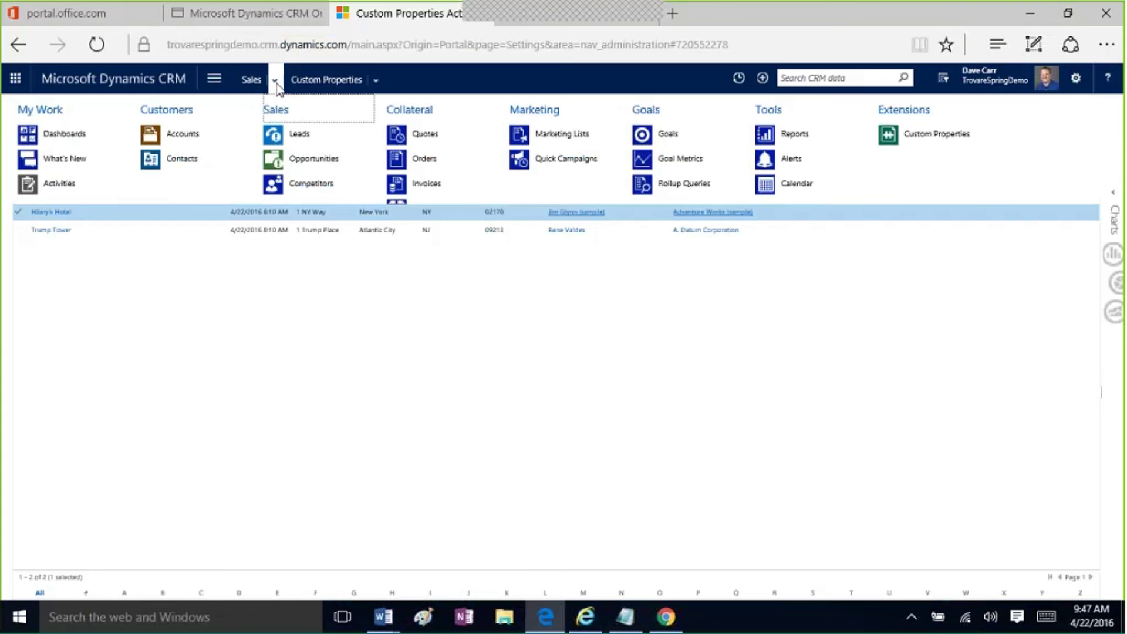
{"action": "left_click", "coordinate": [173, 160]}
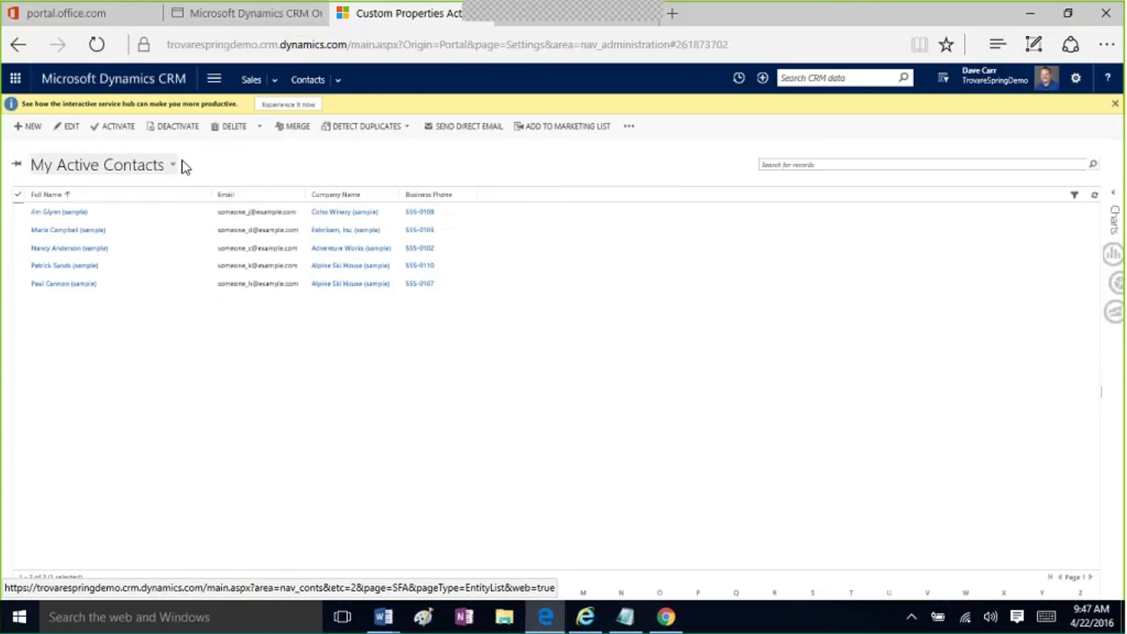
{"action": "double_click", "coordinate": [150, 311]}
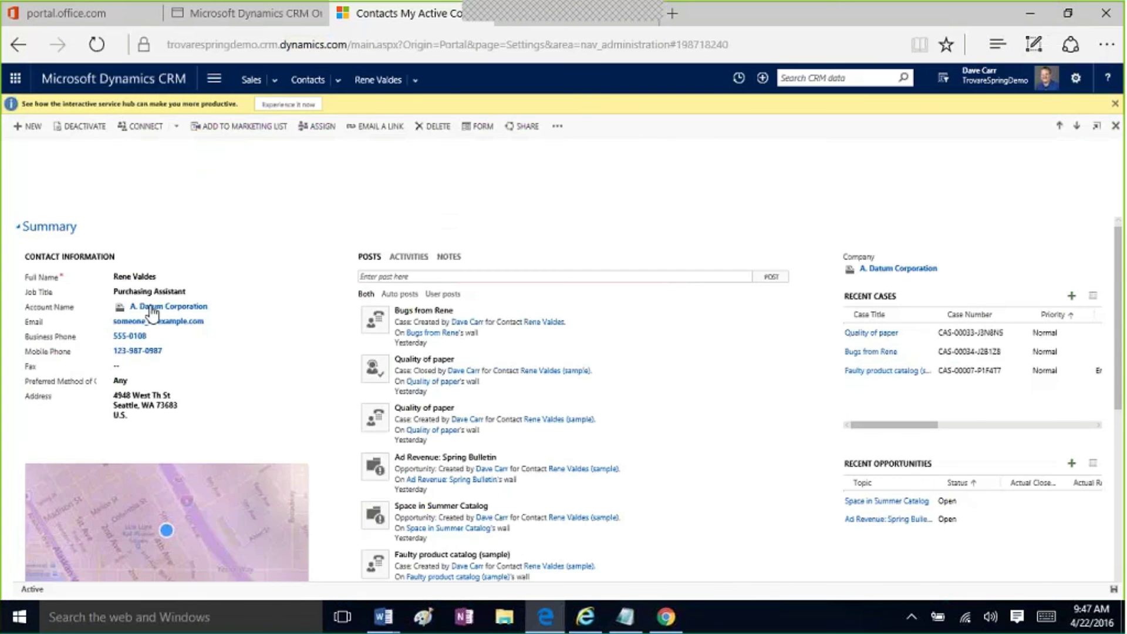
Step: Open the newest Contact Profile v1.docx attached to the contact's notes, examine the generated profile, and return to the contact record
{"action": "left_click", "coordinate": [449, 257]}
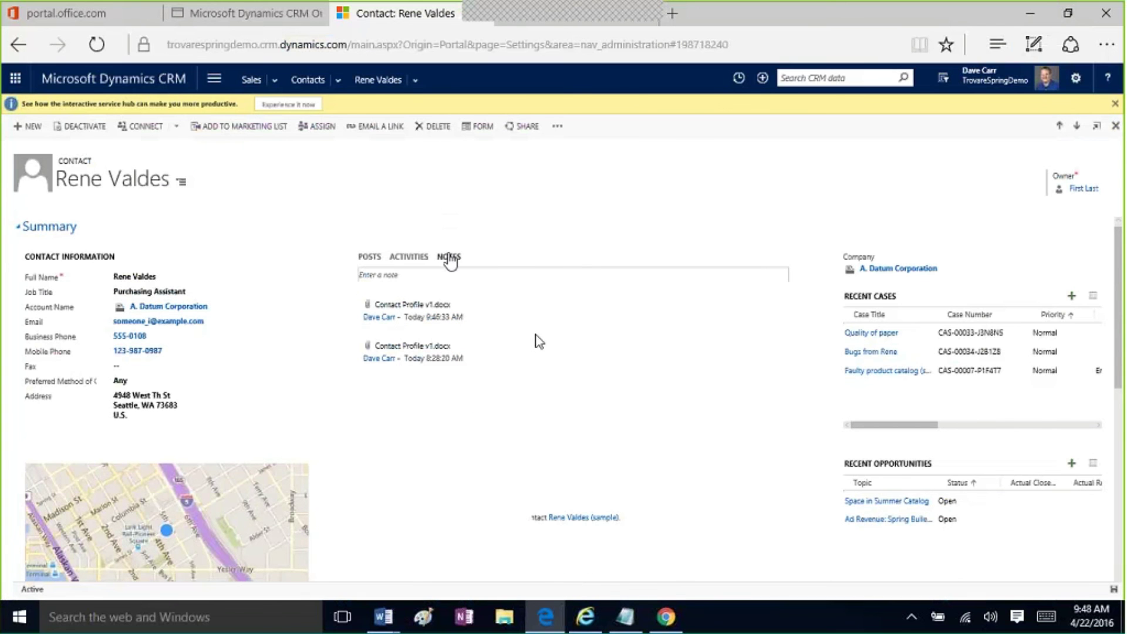
{"action": "left_click", "coordinate": [439, 305]}
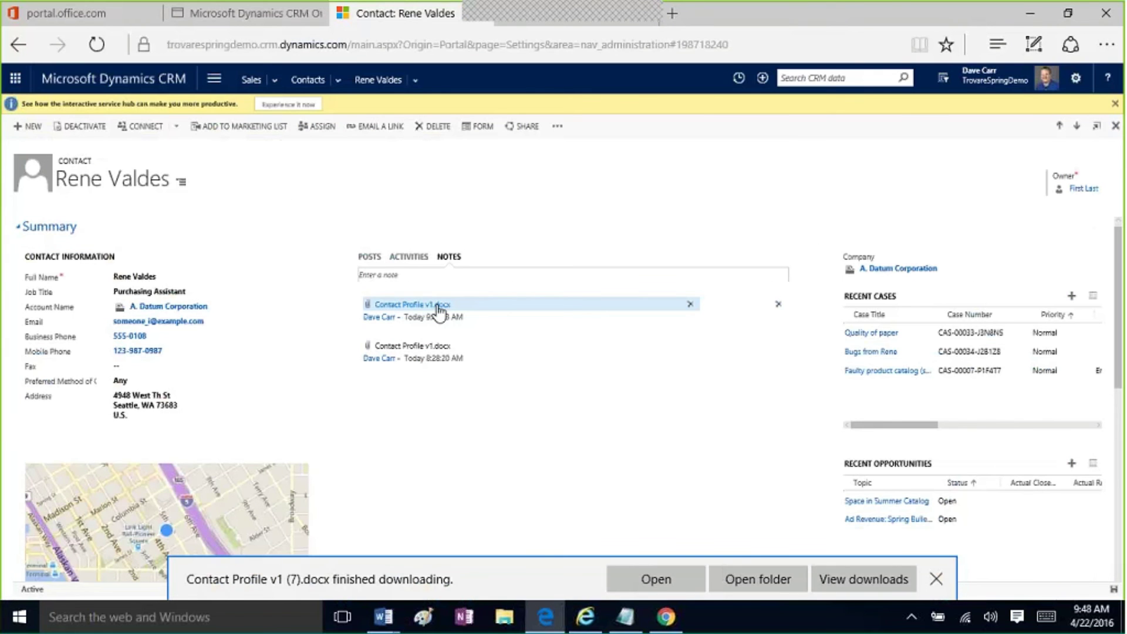
{"action": "left_click", "coordinate": [680, 578]}
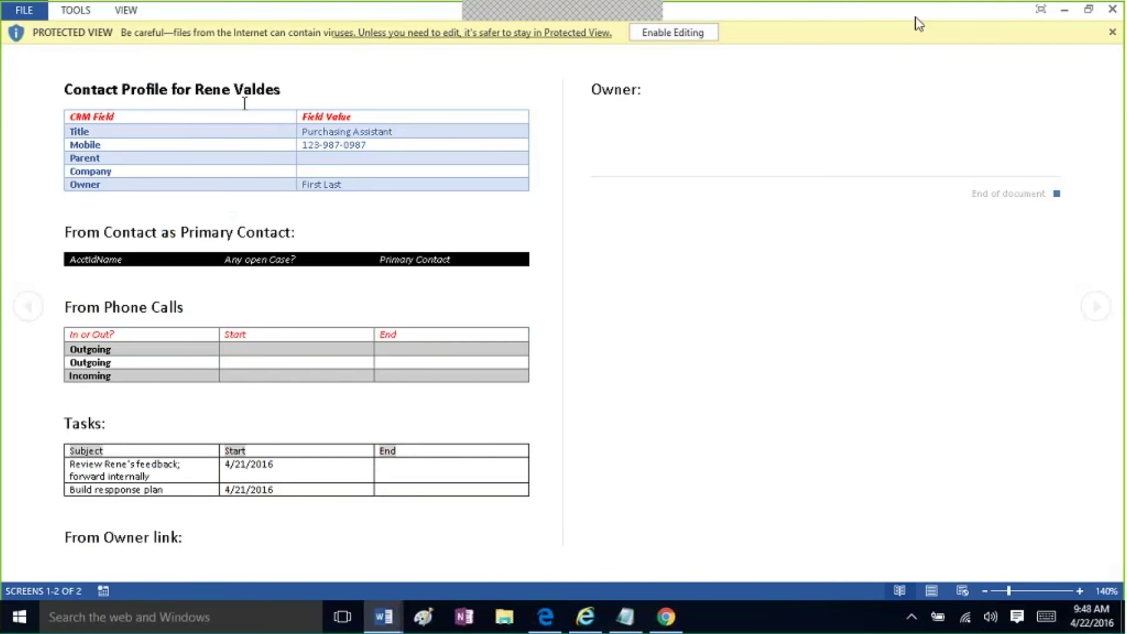
{"action": "left_click", "coordinate": [1112, 9]}
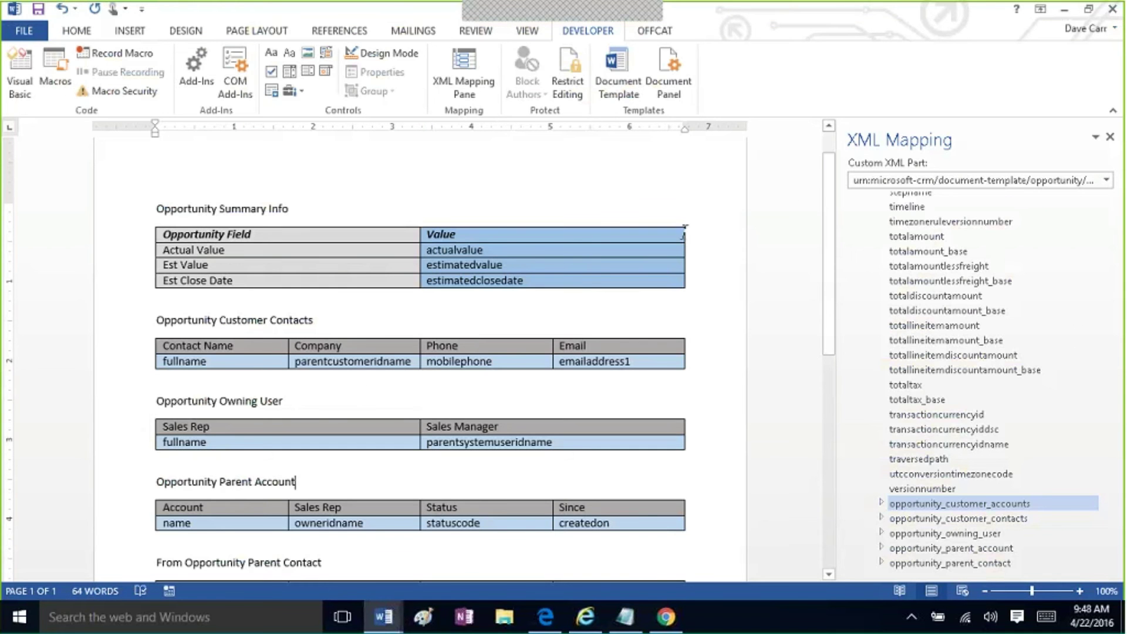
{"action": "left_click", "coordinate": [1113, 9]}
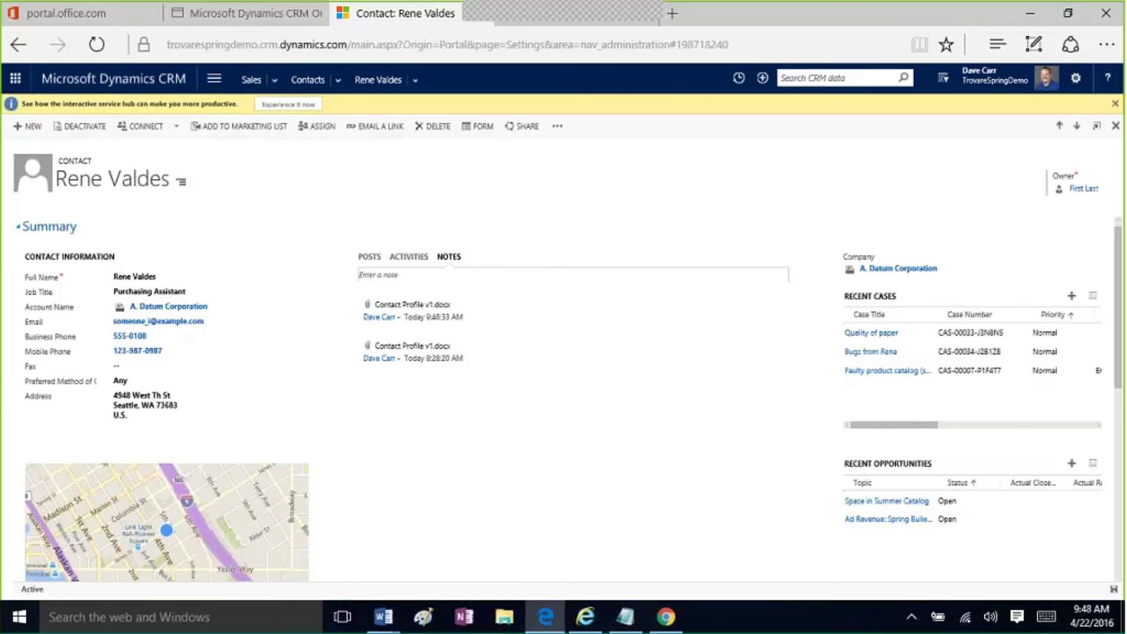
Step: Open Accounts and Contacts.docx from the A. Datum Corporation account's notes, examine its contact table, close it, and switch back to the browser
{"action": "left_click", "coordinate": [887, 282]}
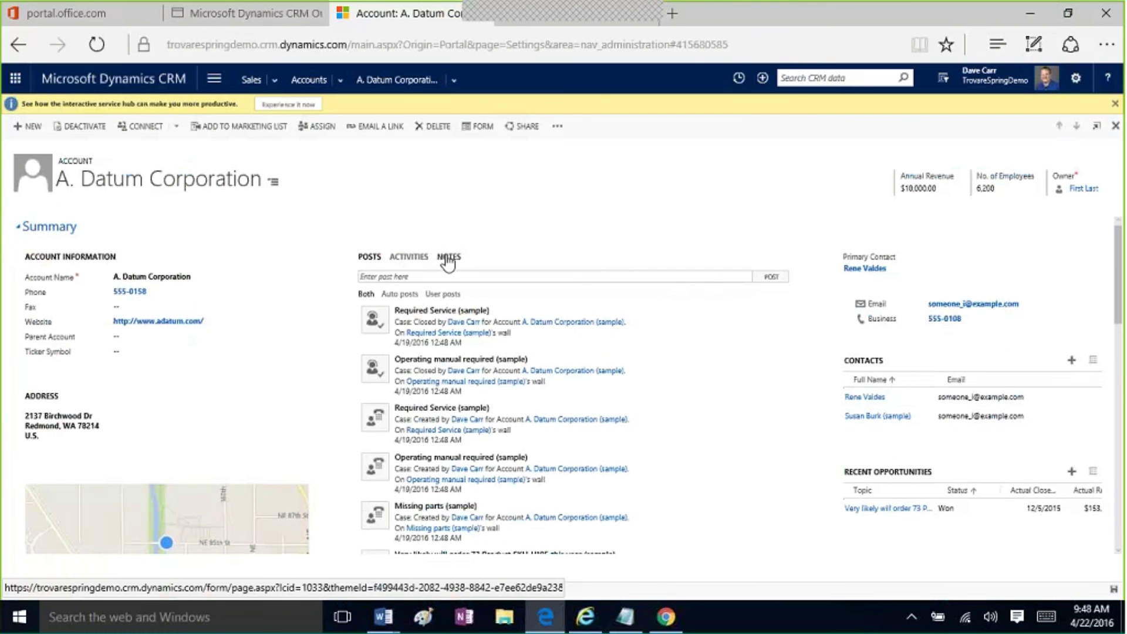
{"action": "left_click", "coordinate": [448, 259]}
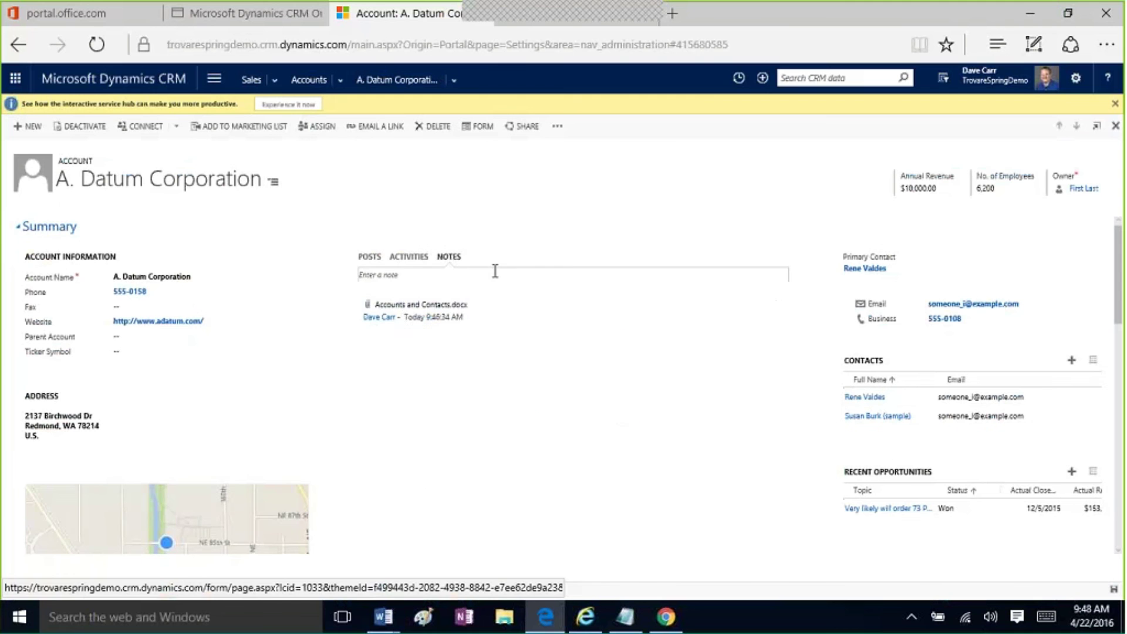
{"action": "left_click", "coordinate": [396, 305]}
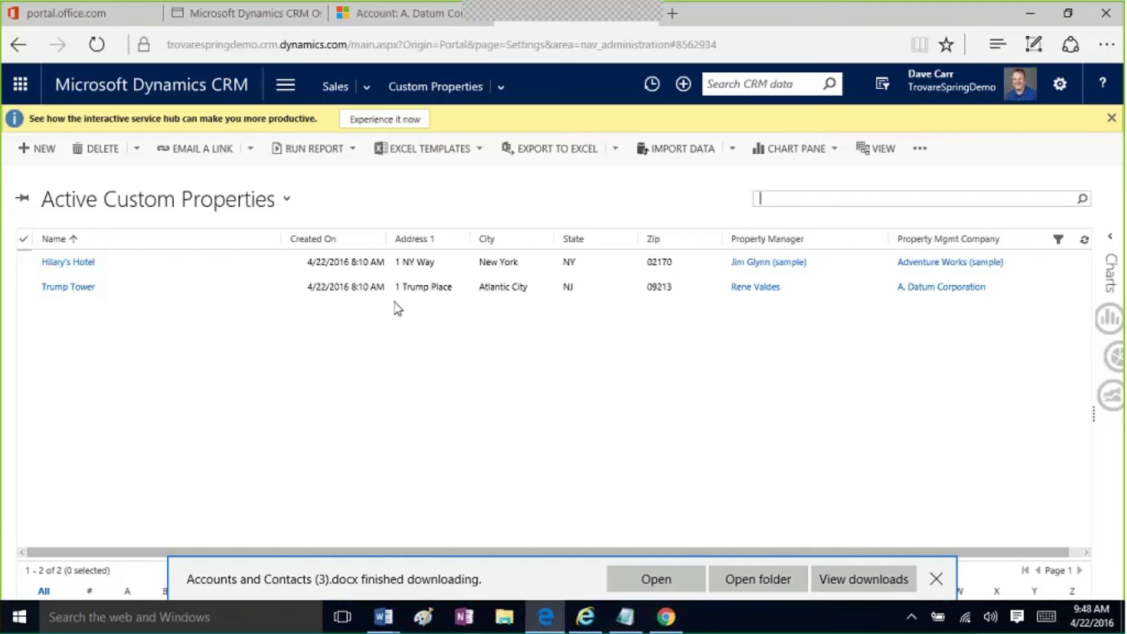
{"action": "left_click", "coordinate": [641, 575]}
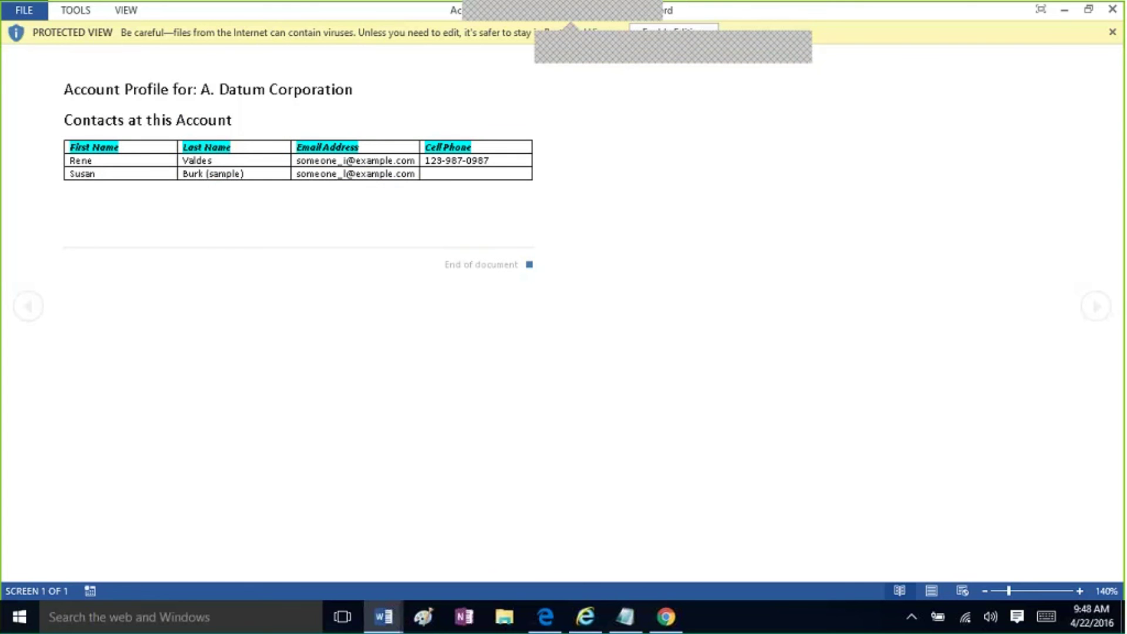
{"action": "left_click", "coordinate": [1112, 10]}
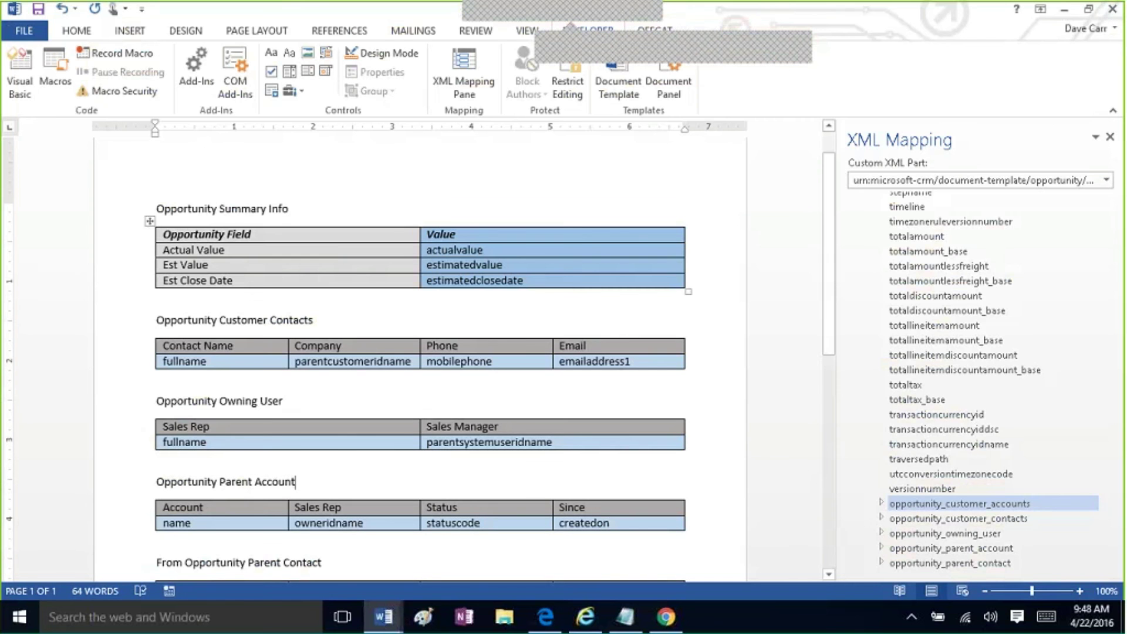
{"action": "left_click", "coordinate": [544, 614]}
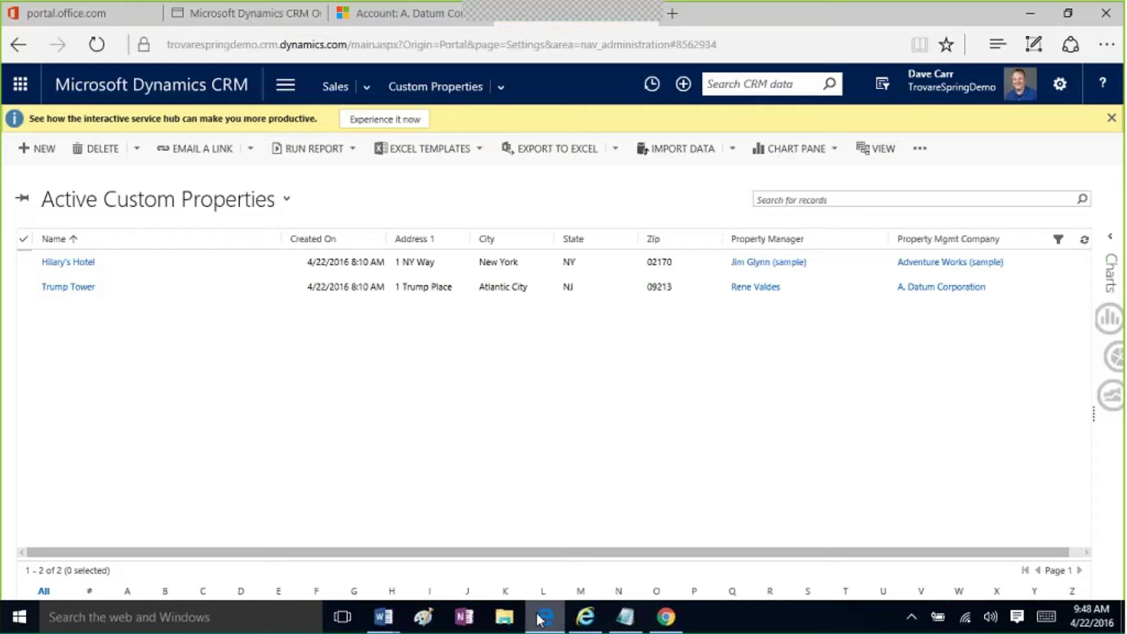
Step: Select all records in the My Active Accounts list and check which template commands are offered for a multiple selection
{"action": "left_click", "coordinate": [400, 13]}
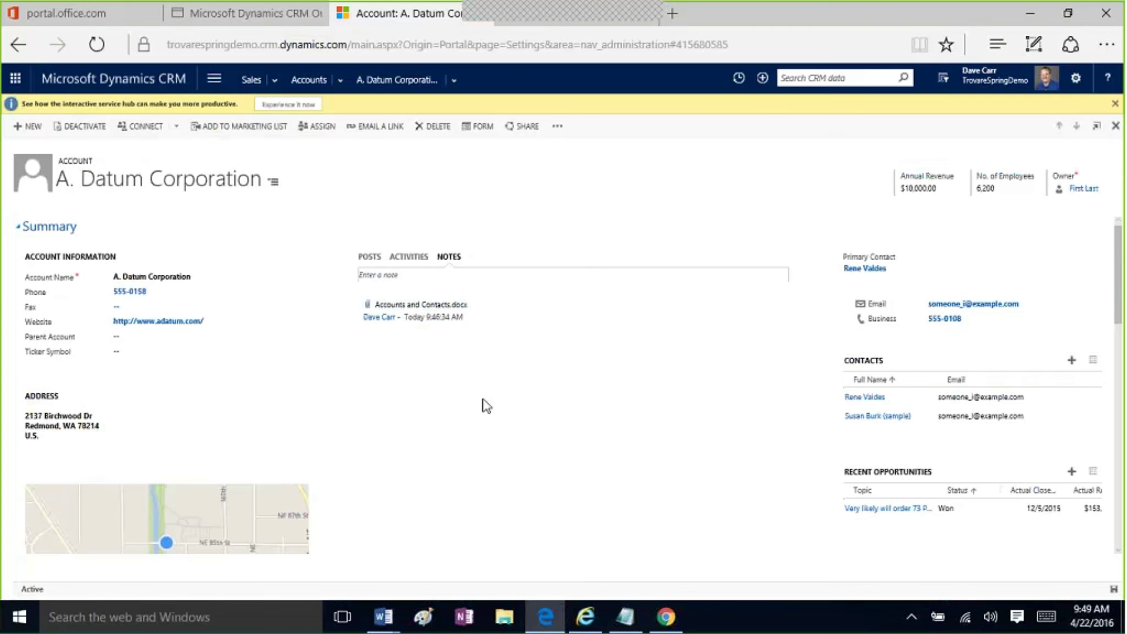
{"action": "left_click", "coordinate": [311, 80]}
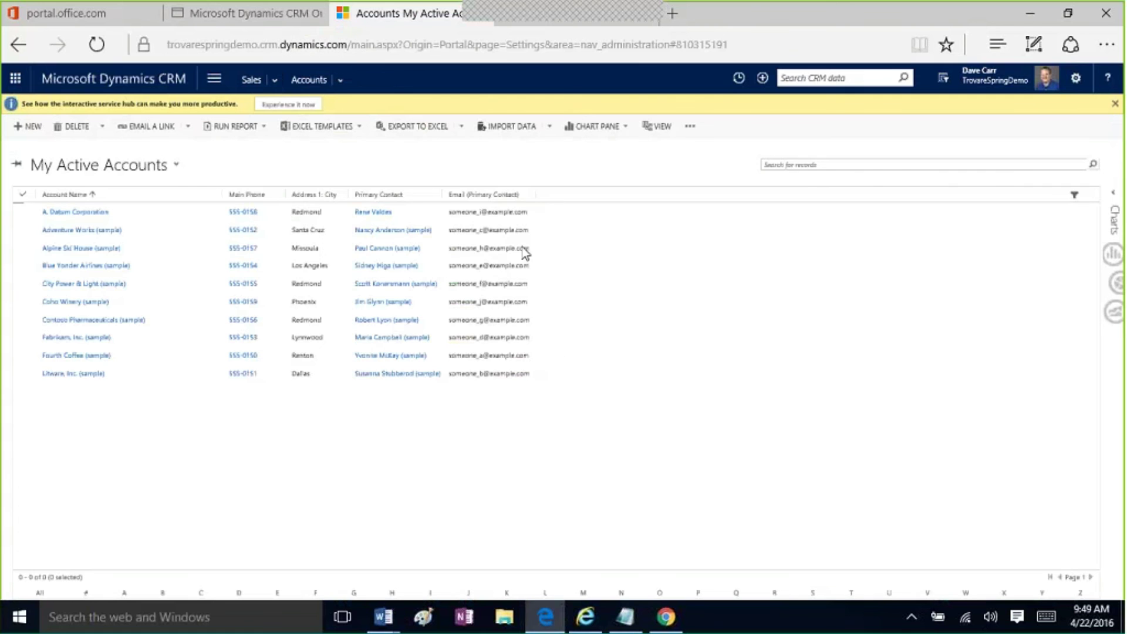
{"action": "left_click", "coordinate": [690, 127]}
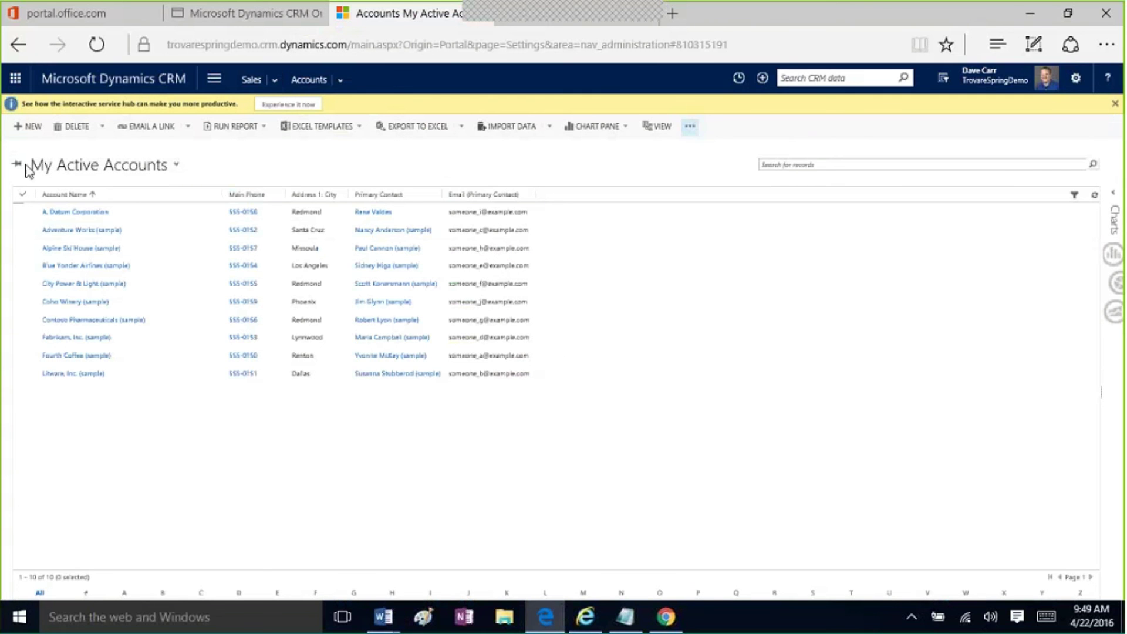
{"action": "left_click", "coordinate": [18, 197]}
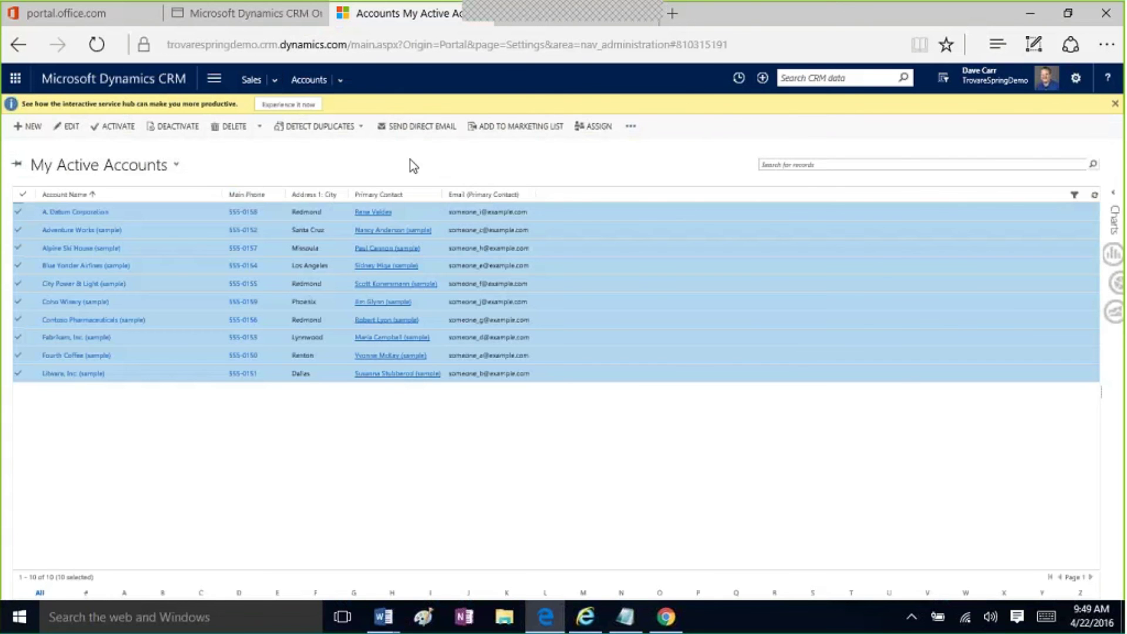
{"action": "left_click", "coordinate": [632, 127]}
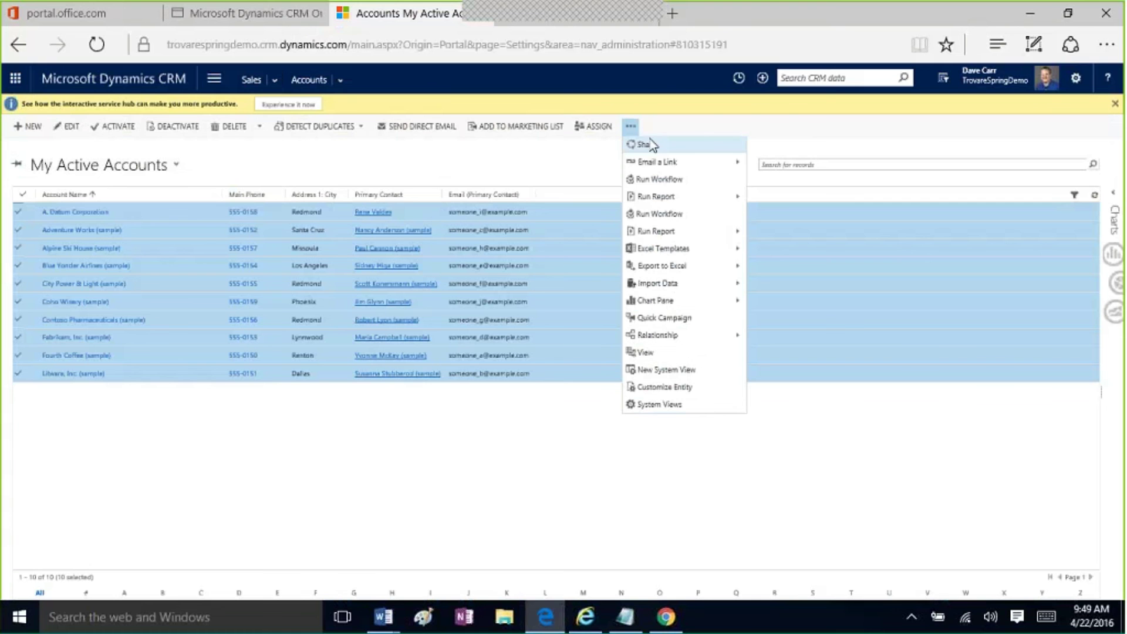
{"action": "mouse_move", "coordinate": [694, 252]}
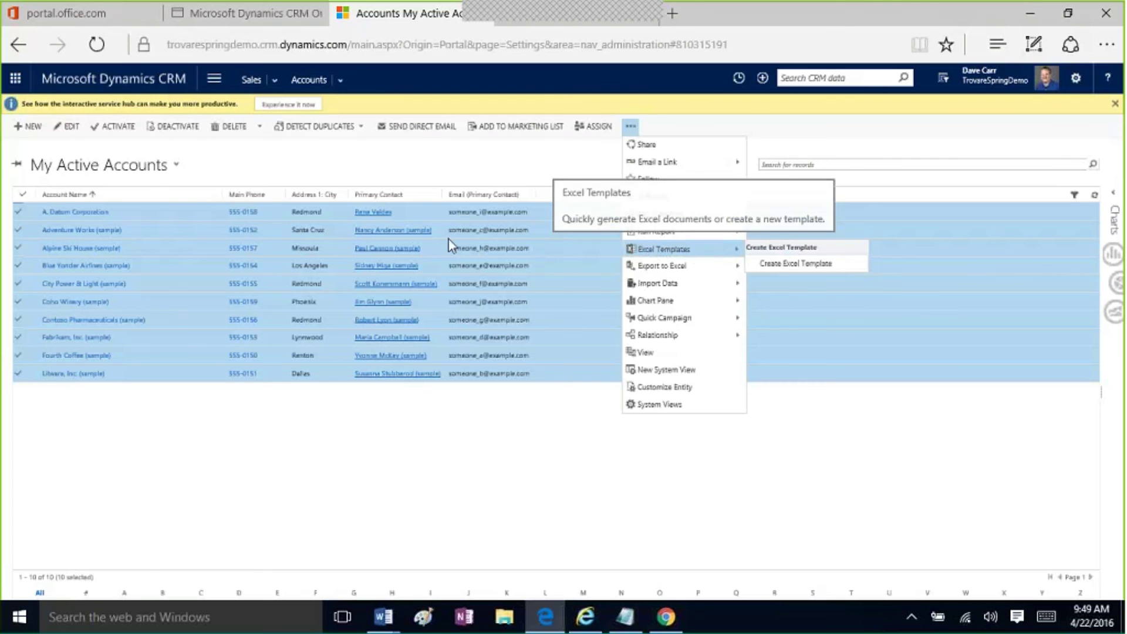
{"action": "left_click", "coordinate": [342, 164]}
Step: In the Contacts list, compare the availability of Word Templates for one selected contact and for all contacts
{"action": "left_click", "coordinate": [275, 82]}
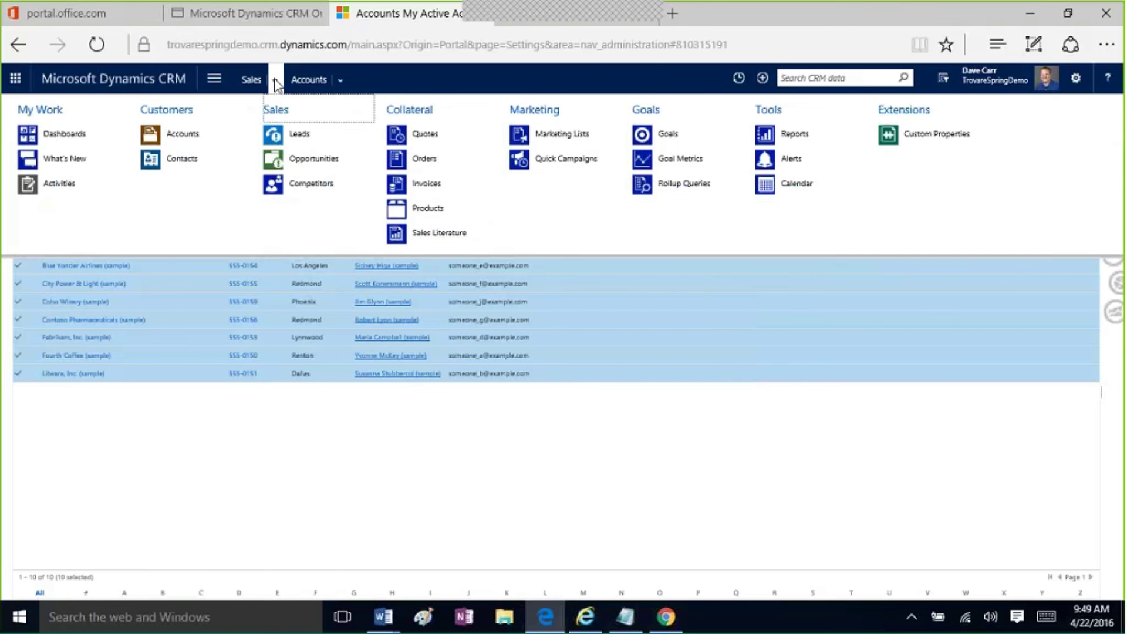
{"action": "left_click", "coordinate": [188, 163]}
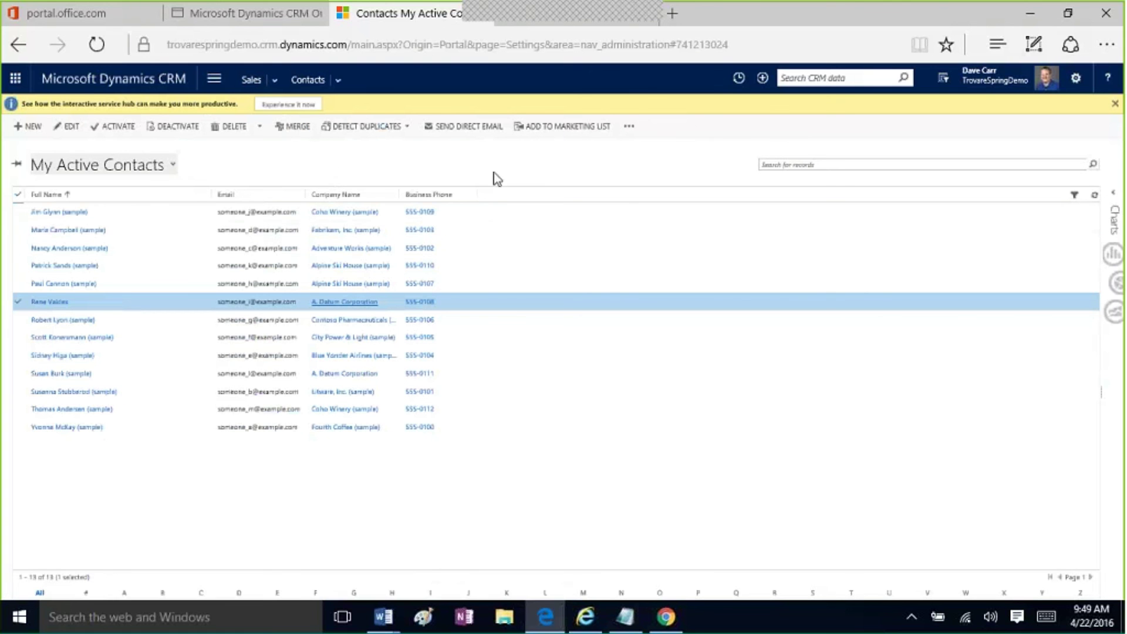
{"action": "left_click", "coordinate": [627, 127]}
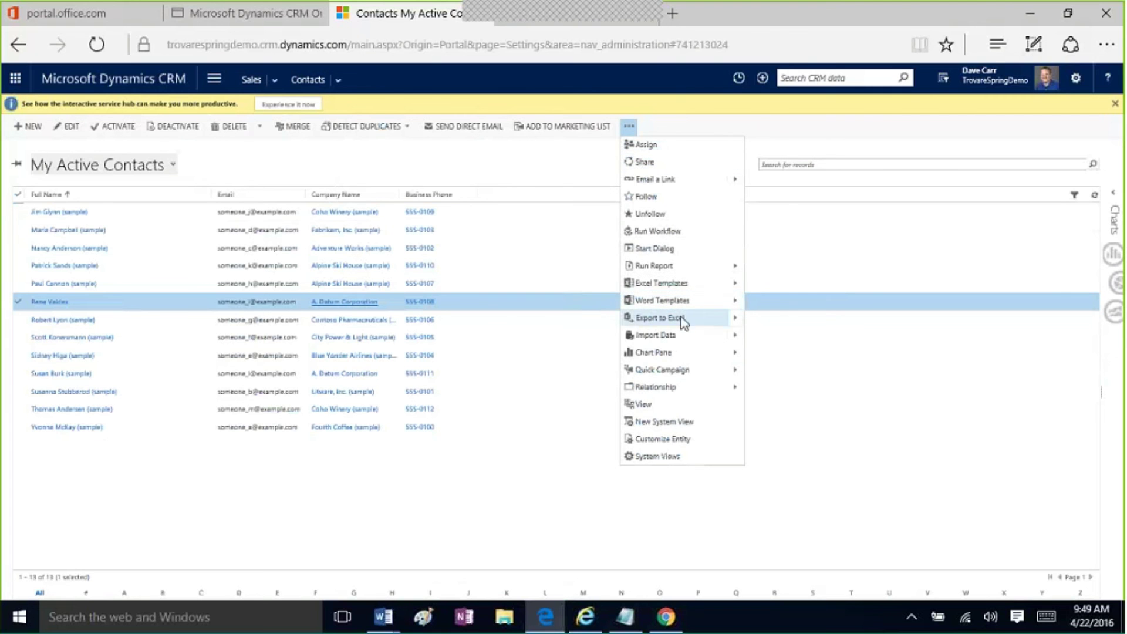
{"action": "left_click", "coordinate": [21, 201]}
{"action": "left_click", "coordinate": [20, 198]}
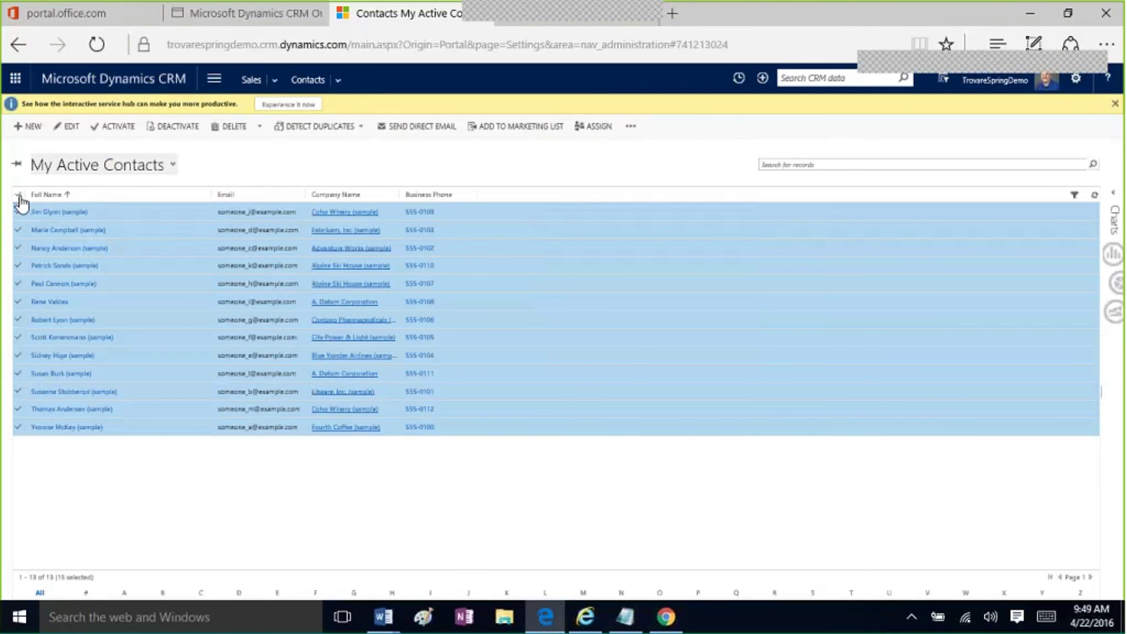
{"action": "left_click", "coordinate": [20, 201]}
{"action": "left_click", "coordinate": [629, 126]}
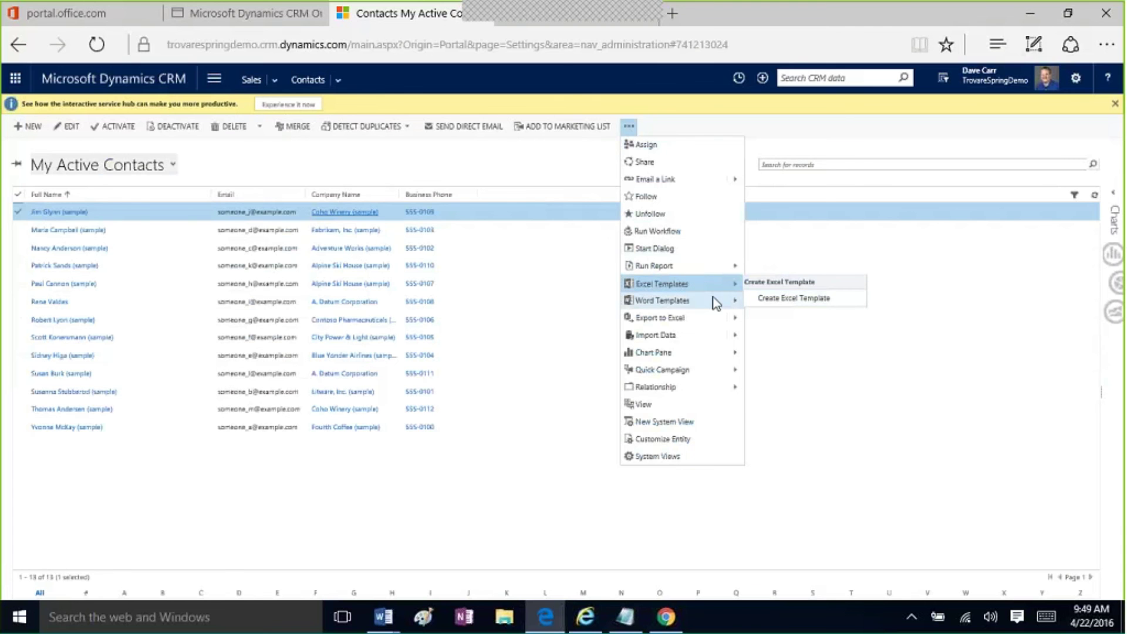
{"action": "left_click", "coordinate": [610, 281]}
Step: Go to Templates in the Settings area and open the Document Templates list
{"action": "left_click", "coordinate": [214, 78]}
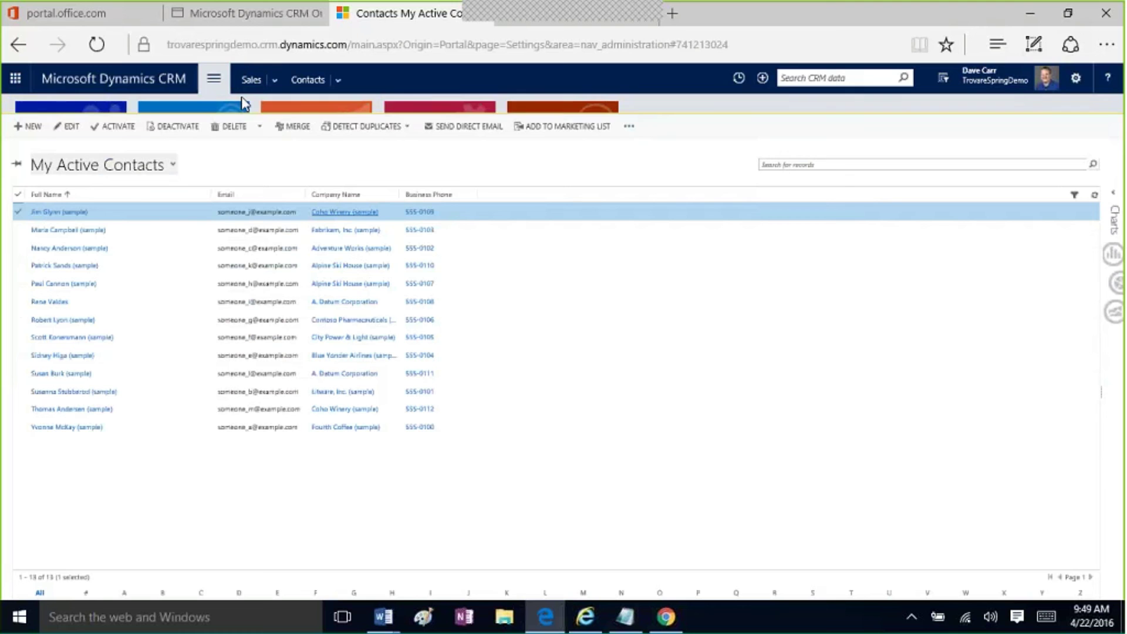
{"action": "left_click", "coordinate": [480, 145]}
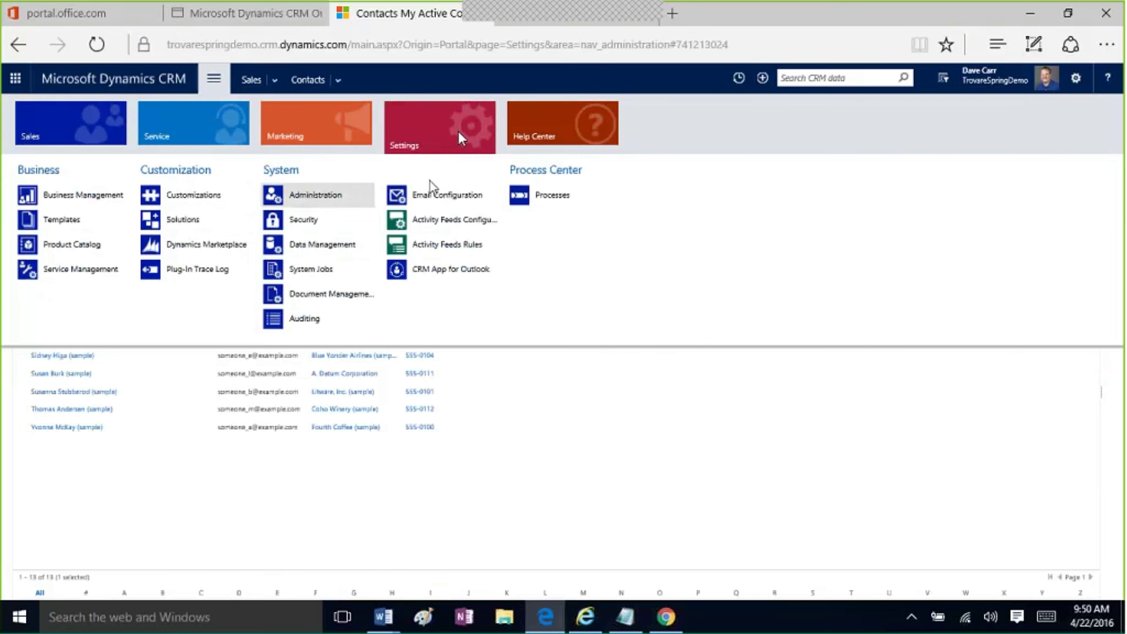
{"action": "left_click", "coordinate": [54, 228]}
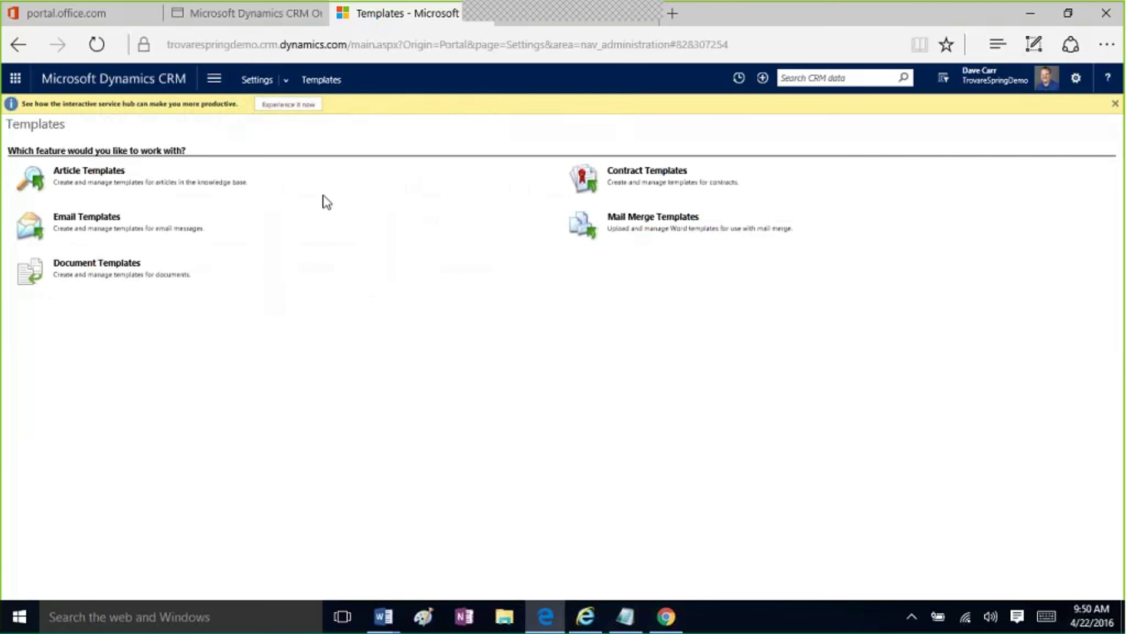
{"action": "left_click", "coordinate": [214, 78]}
{"action": "left_click", "coordinate": [207, 118]}
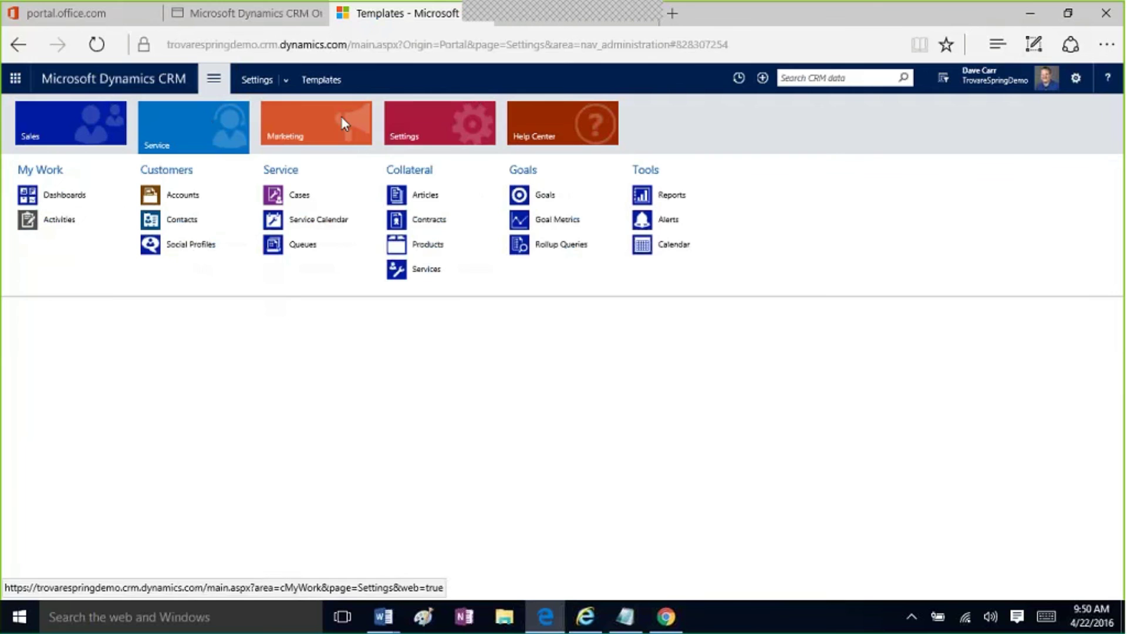
{"action": "left_click", "coordinate": [447, 131]}
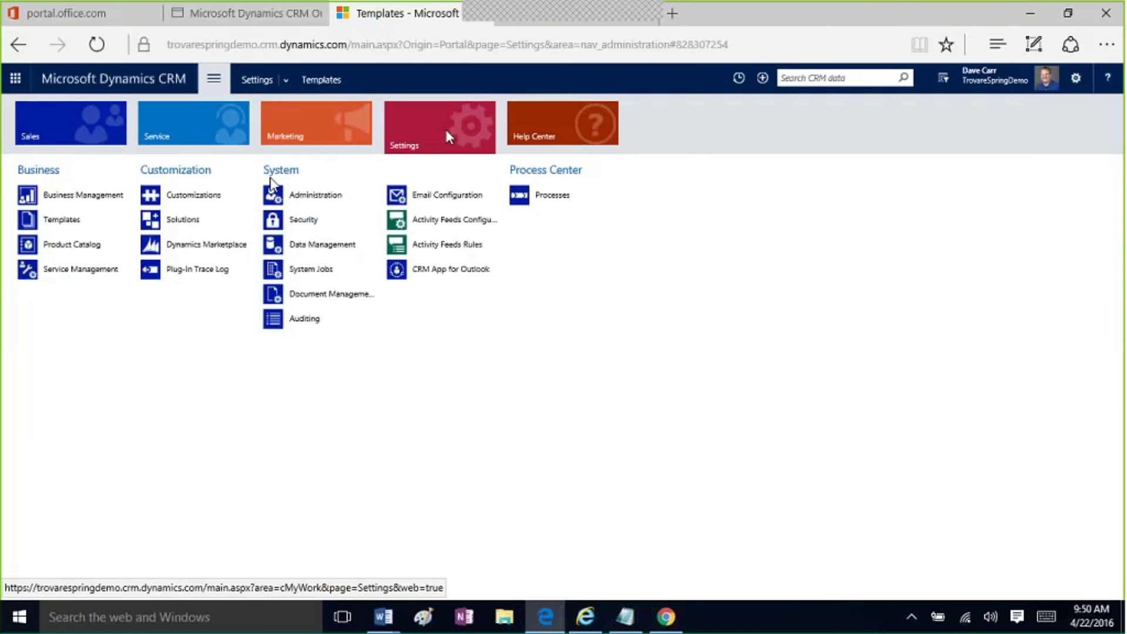
{"action": "left_click", "coordinate": [75, 229]}
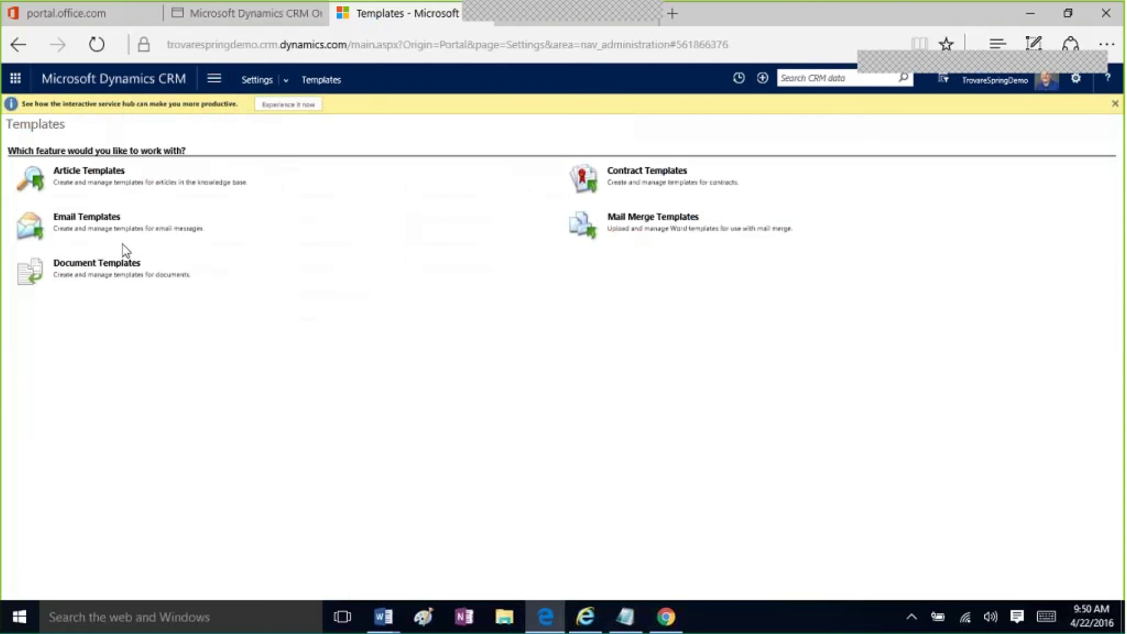
{"action": "left_click", "coordinate": [89, 268]}
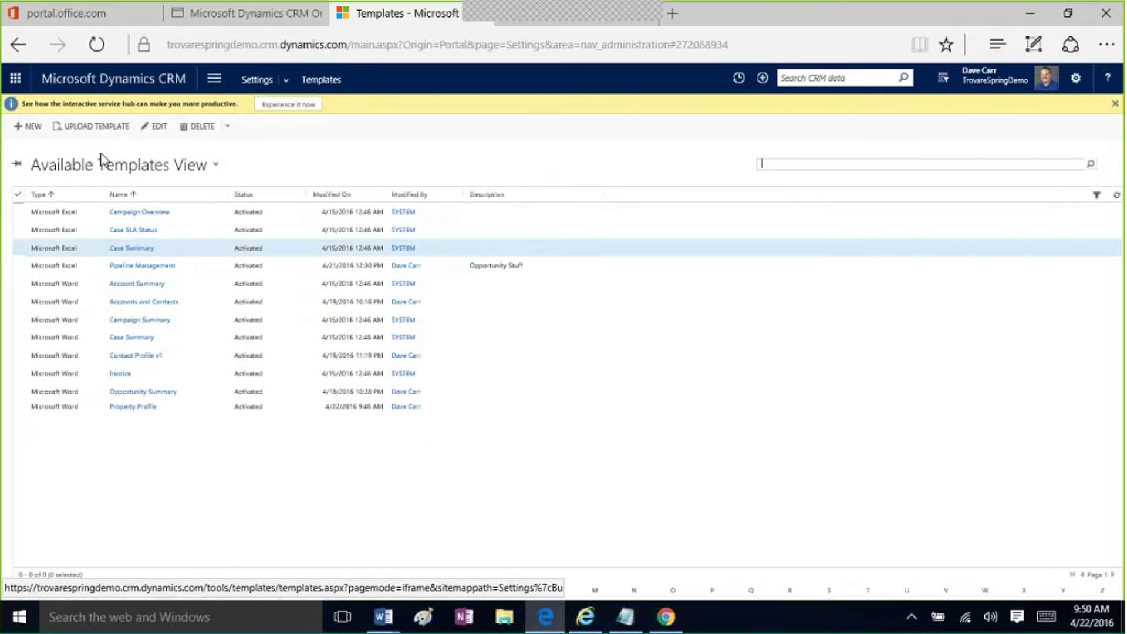
Step: Start a new Word template for the Case entity and proceed to selecting its related entities
{"action": "left_click", "coordinate": [37, 126]}
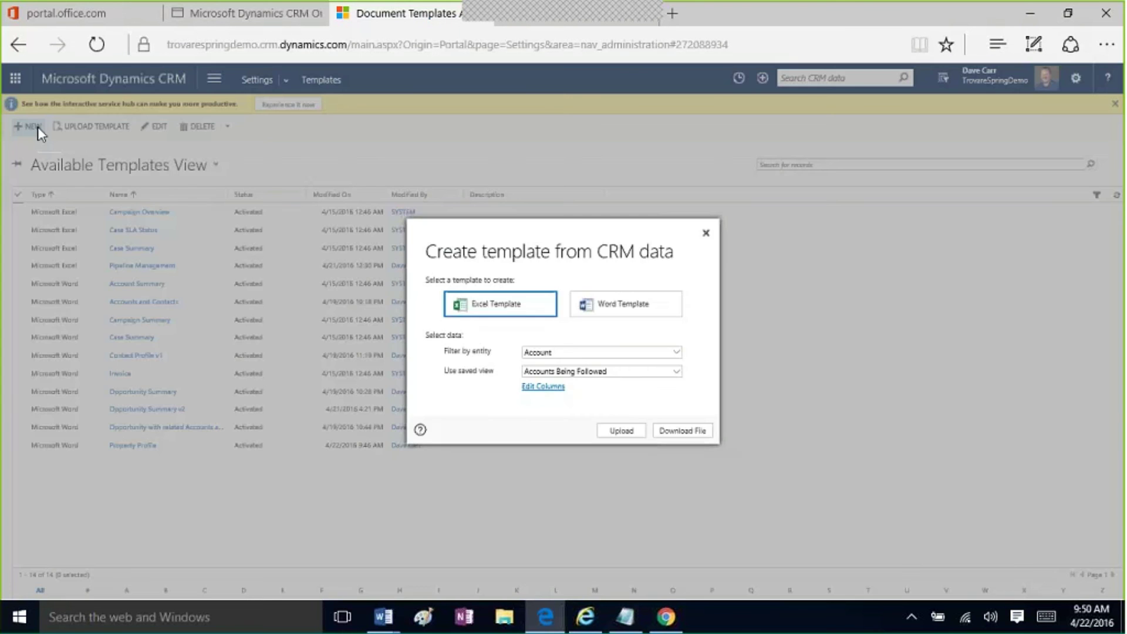
{"action": "left_click", "coordinate": [650, 305]}
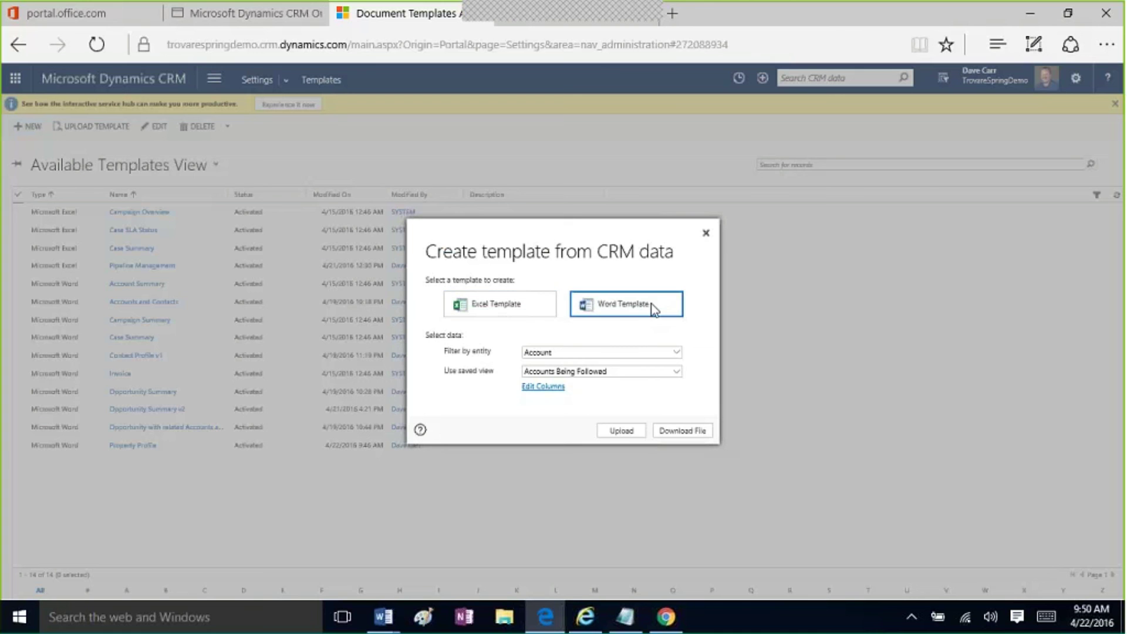
{"action": "left_click", "coordinate": [597, 355]}
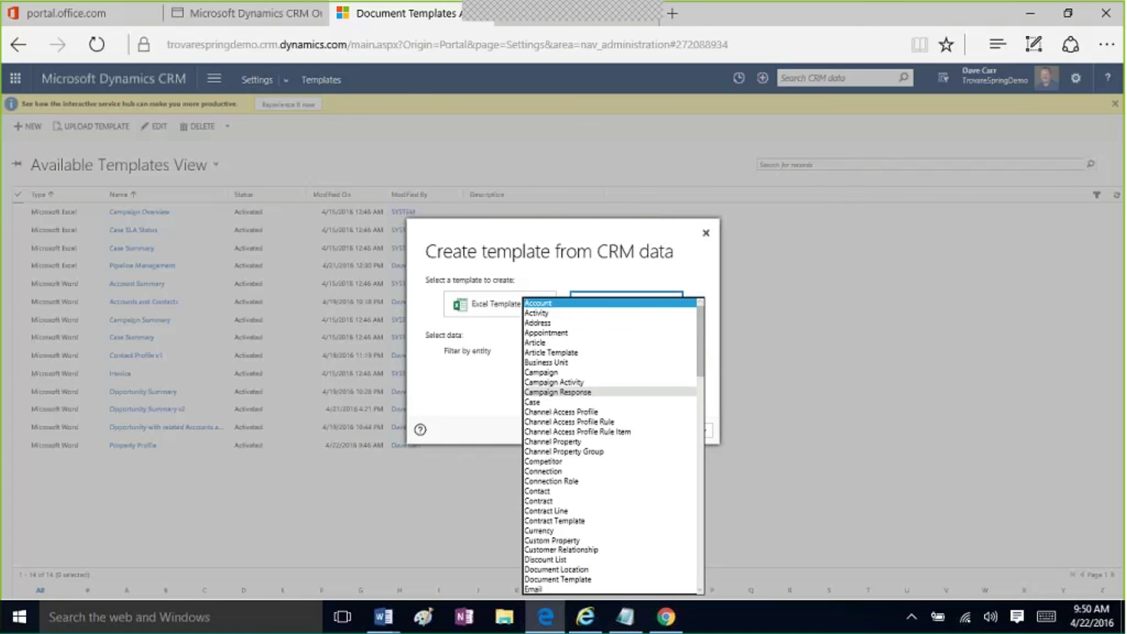
{"action": "left_click", "coordinate": [573, 402]}
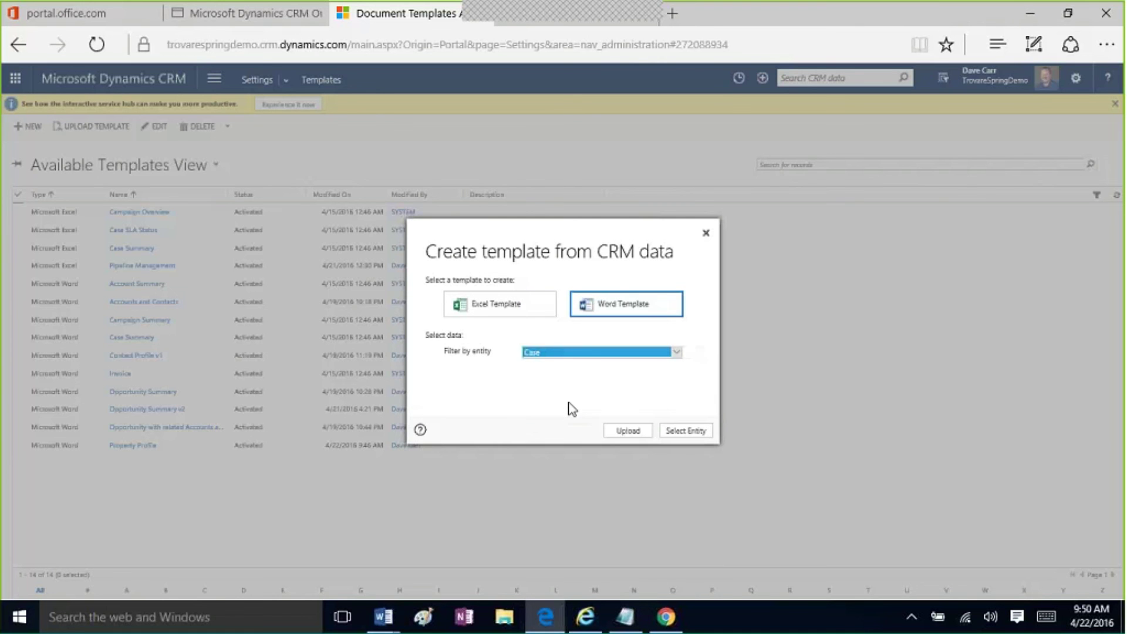
{"action": "left_click", "coordinate": [606, 353]}
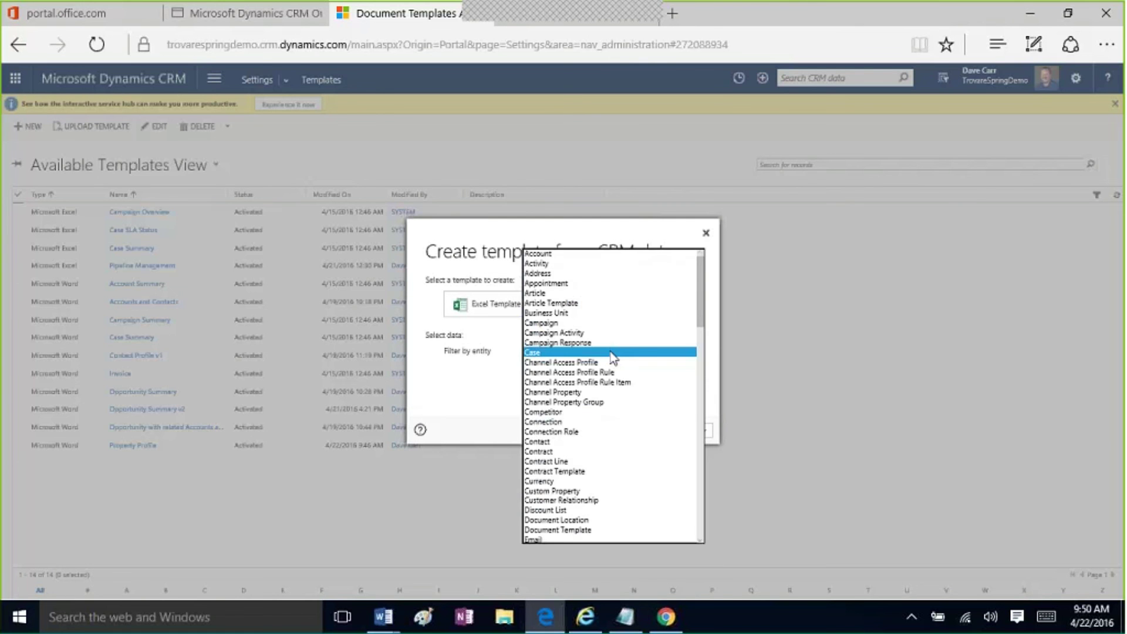
{"action": "left_click", "coordinate": [612, 354]}
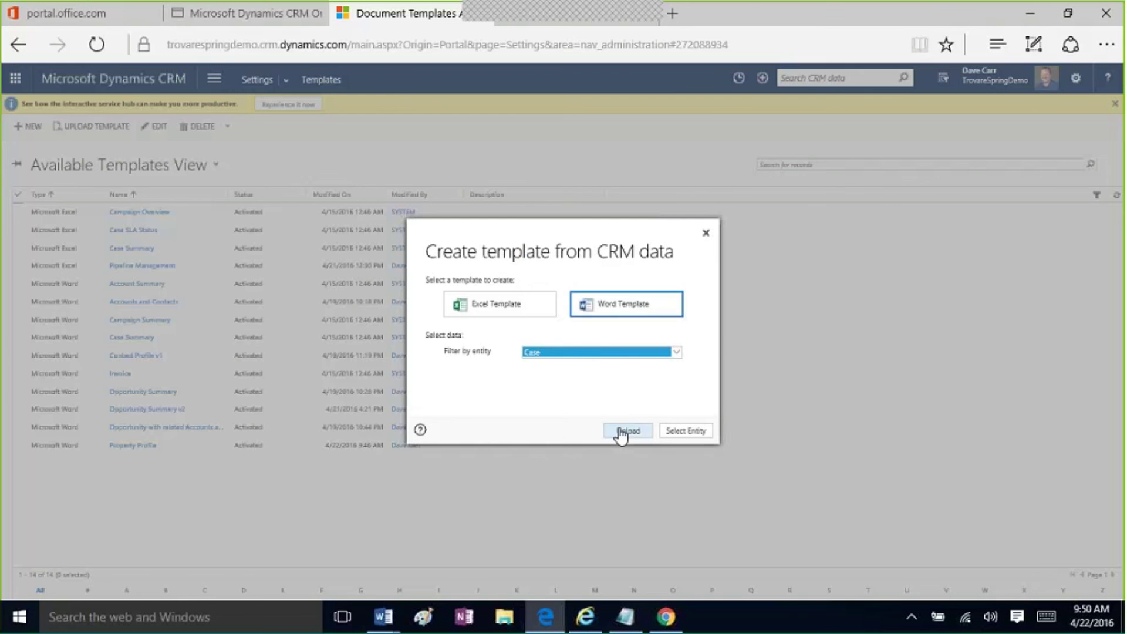
{"action": "left_click", "coordinate": [683, 433]}
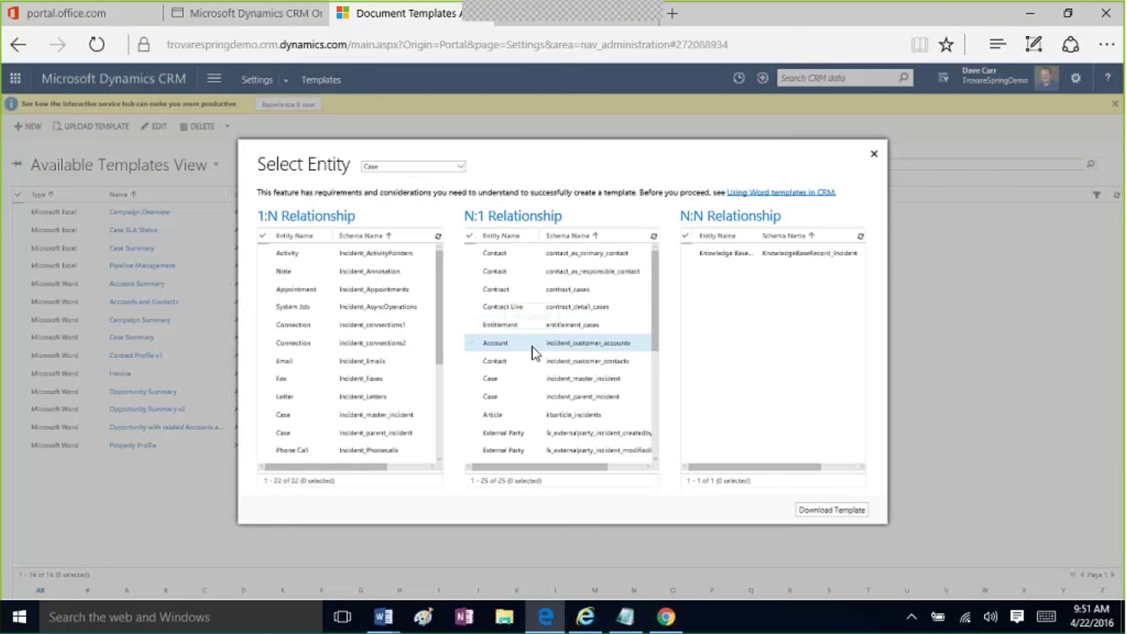
{"action": "left_click", "coordinate": [472, 344]}
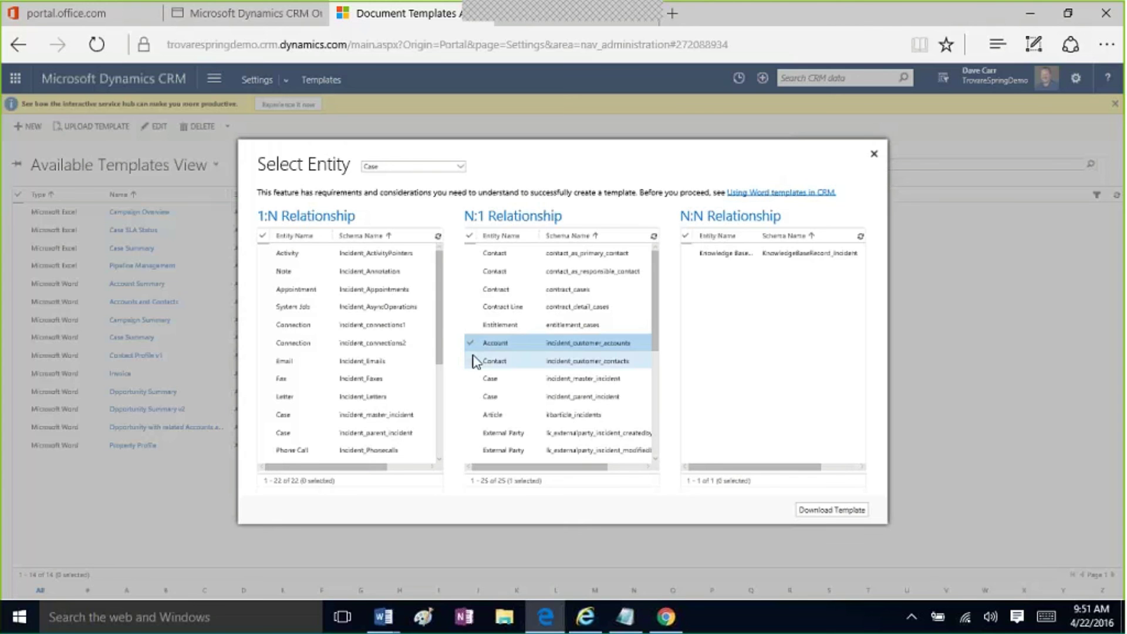
{"action": "left_click", "coordinate": [474, 271]}
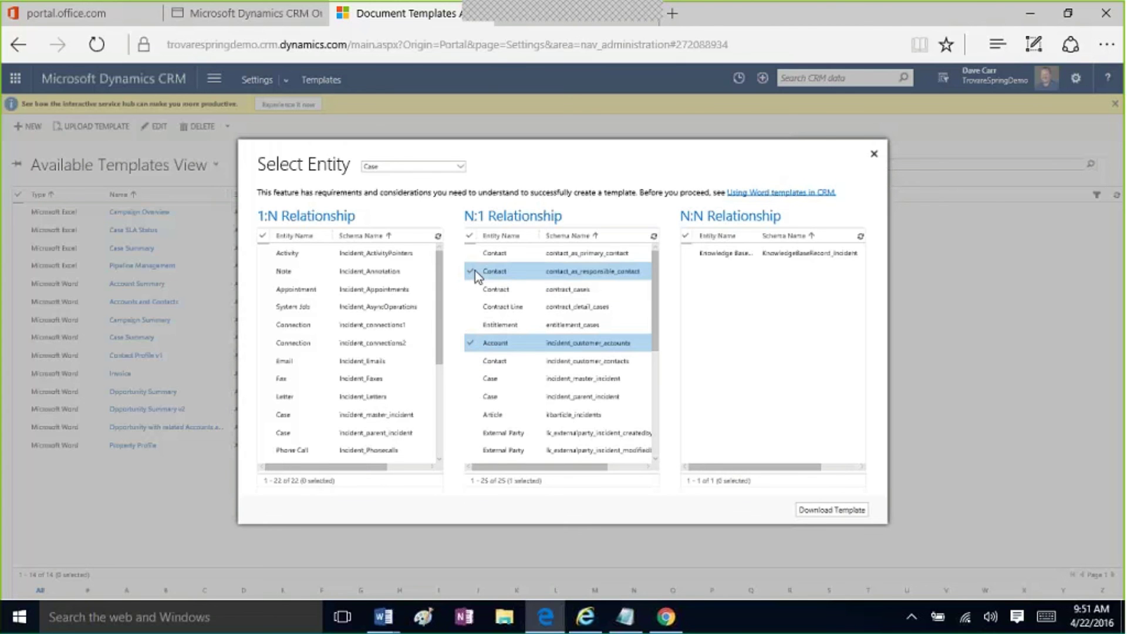
{"action": "left_click", "coordinate": [471, 253]}
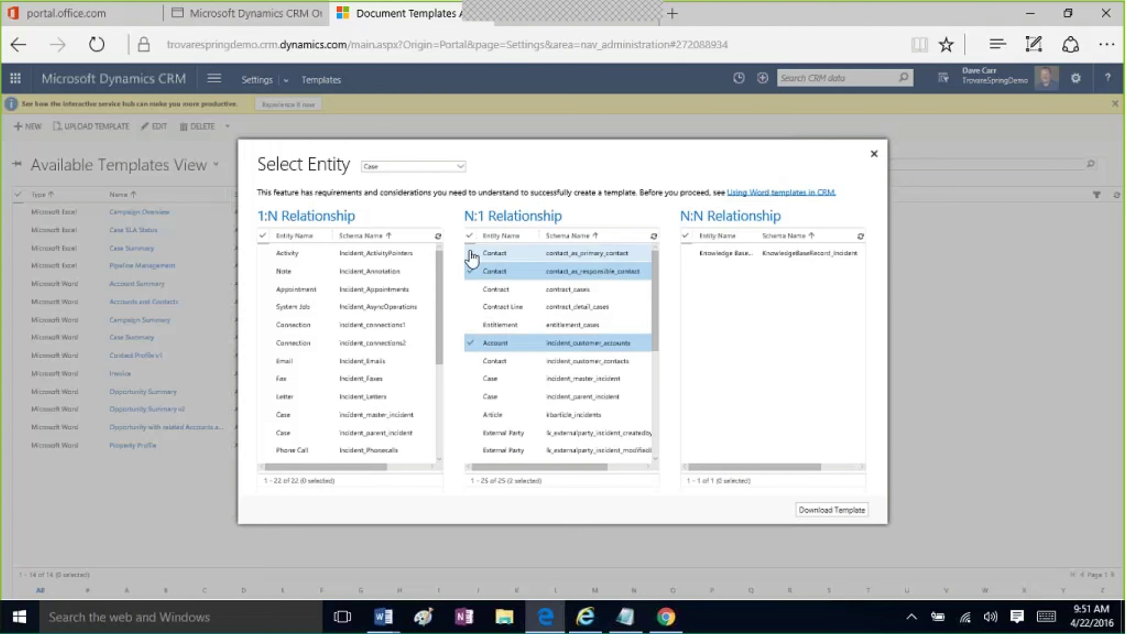
{"action": "left_click", "coordinate": [470, 361]}
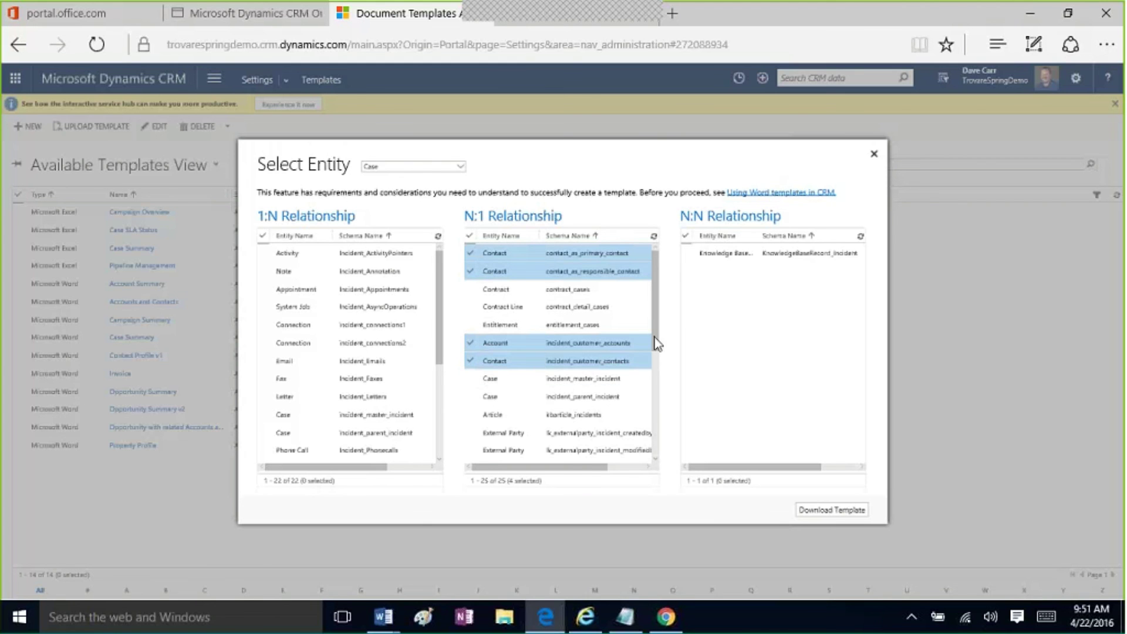
{"action": "scroll", "coordinate": [655, 348], "scroll_direction": "down", "scroll_amount": 1}
{"action": "scroll", "coordinate": [623, 317], "scroll_direction": "up", "scroll_amount": 1}
Step: Sort the N:1 relationships by entity name and select the three Contact relationships: incident_customer_contacts, contact_as_primary_contact and contact_as_responsible_contact
{"action": "left_click", "coordinate": [521, 236]}
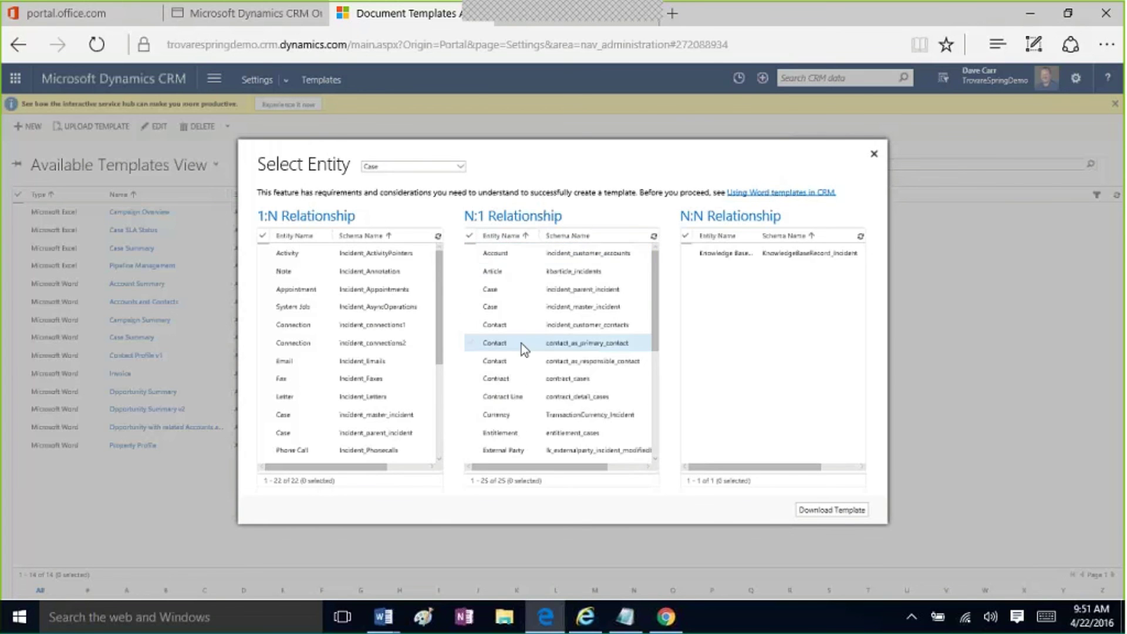
{"action": "left_click", "coordinate": [469, 346]}
{"action": "left_click", "coordinate": [469, 326]}
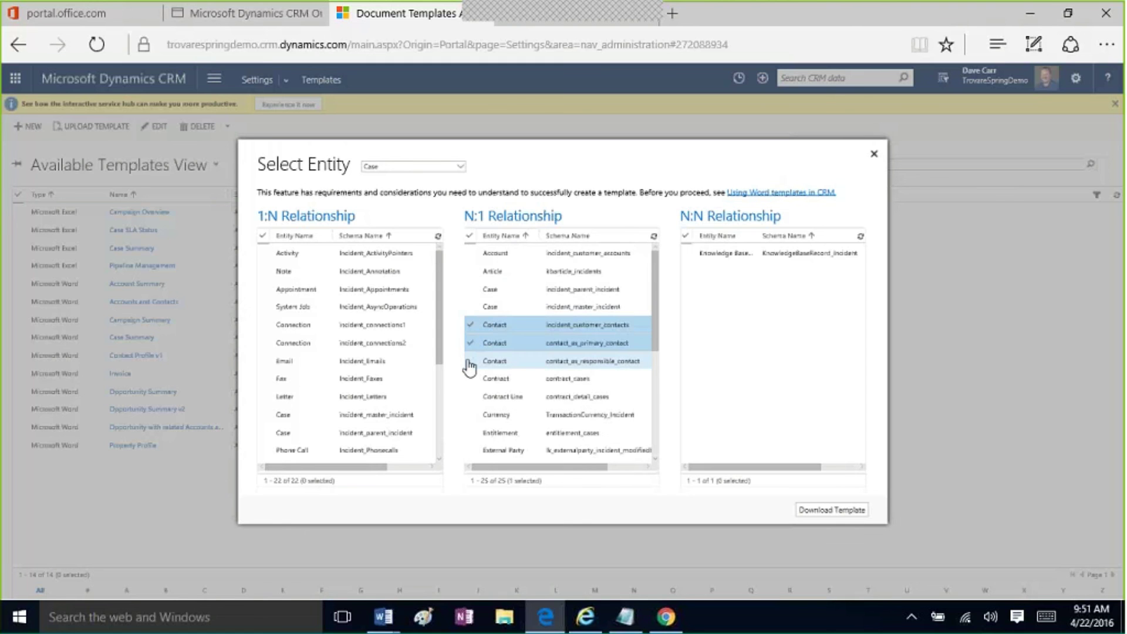
{"action": "left_click", "coordinate": [469, 362]}
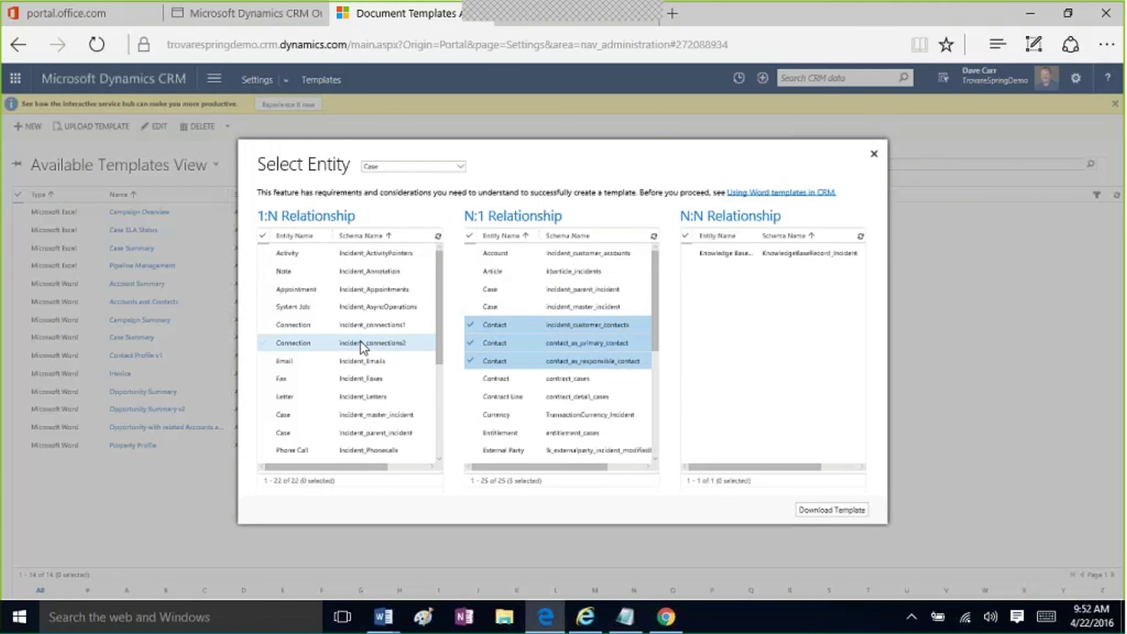
Step: Select the 1:N relationships Case (incident_master_incident) and Phone Call (Incident_Phonecalls), and download the template
{"action": "left_click", "coordinate": [307, 418]}
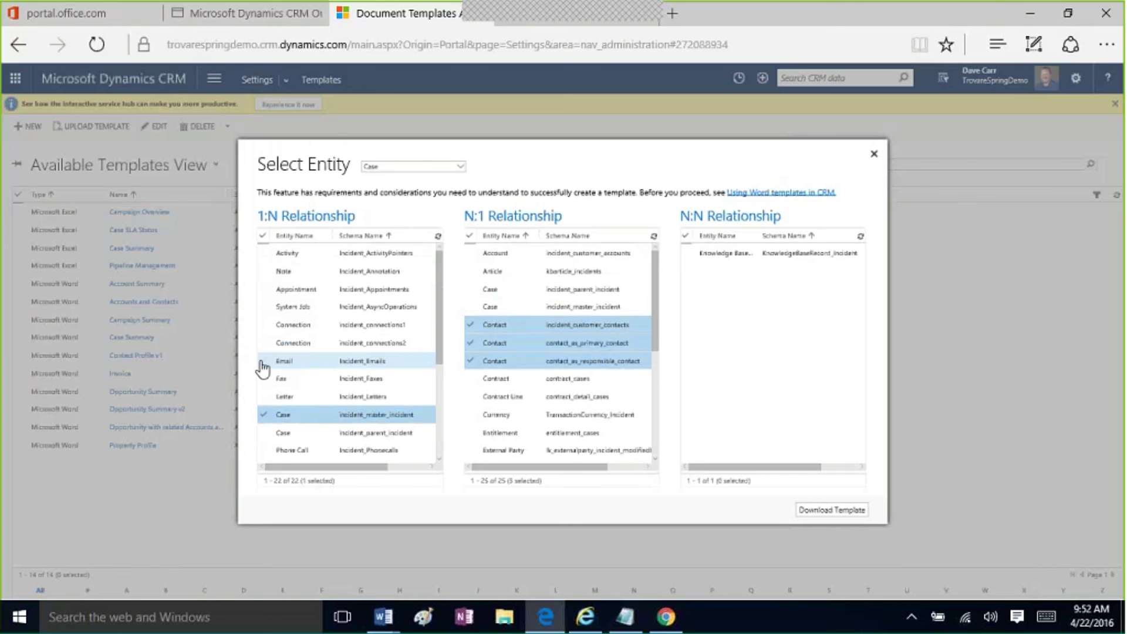
{"action": "left_click", "coordinate": [263, 451]}
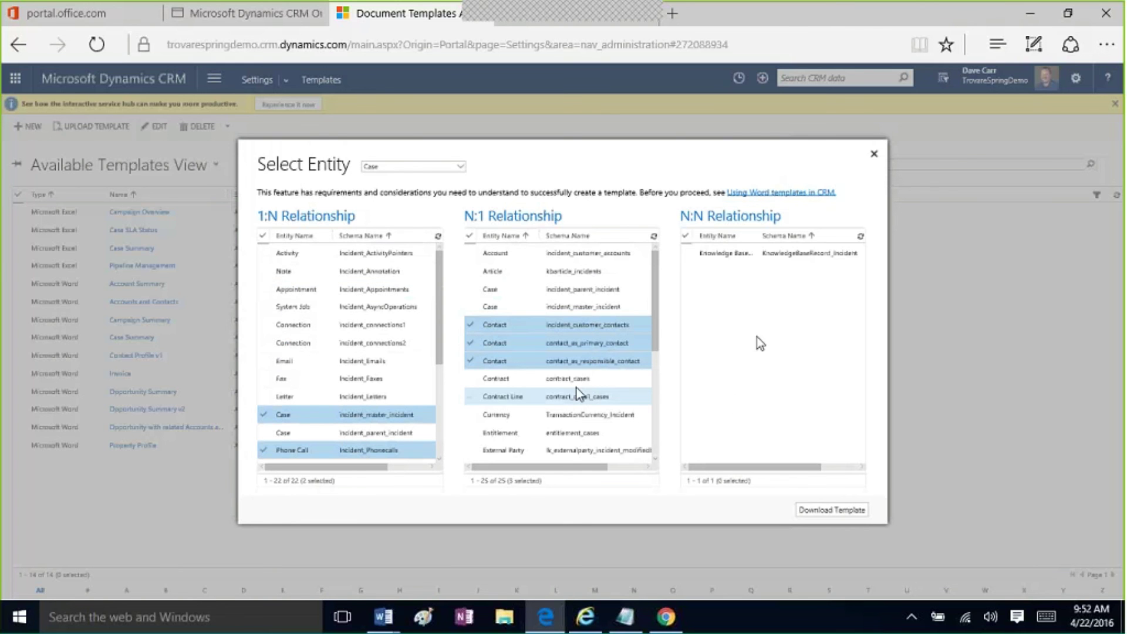
{"action": "left_click", "coordinate": [834, 512]}
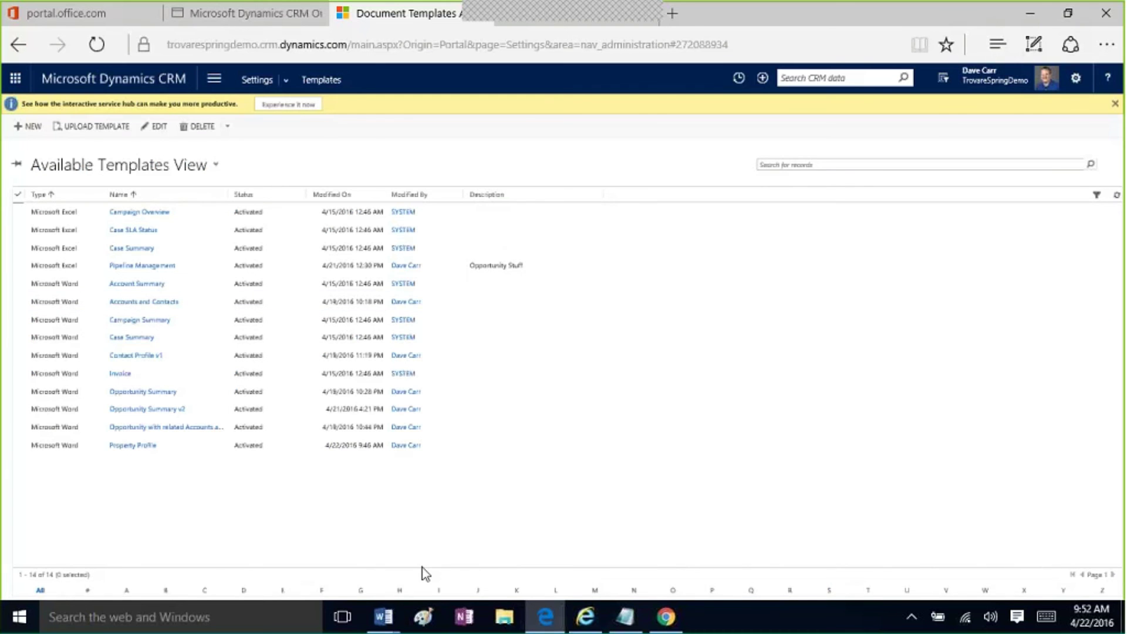
{"action": "mouse_move", "coordinate": [403, 604]}
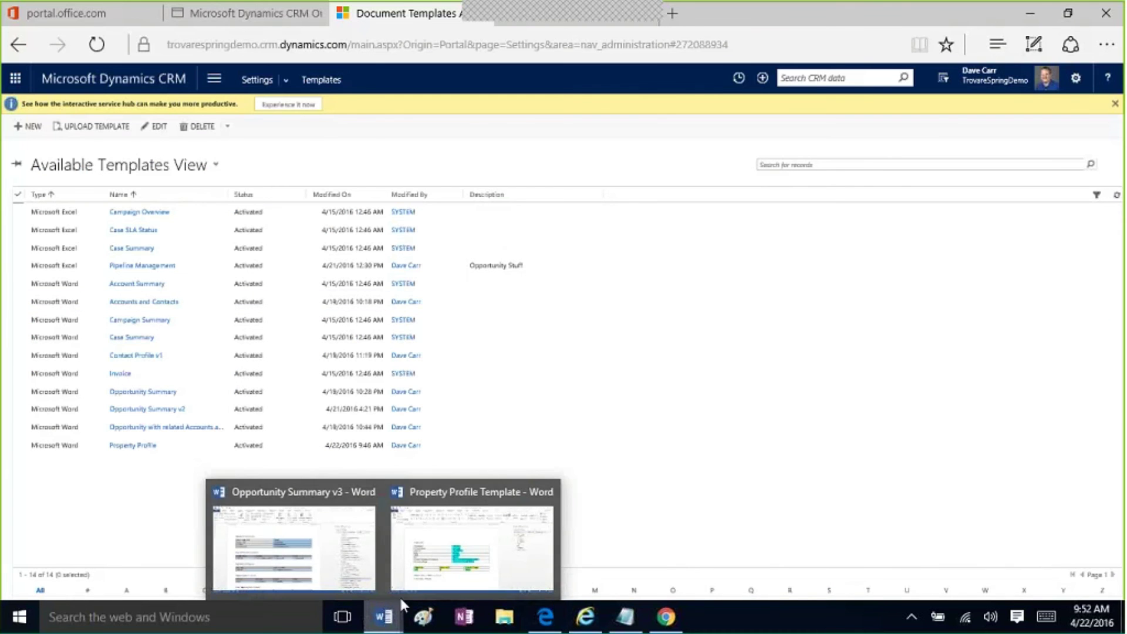
{"action": "left_click", "coordinate": [537, 408]}
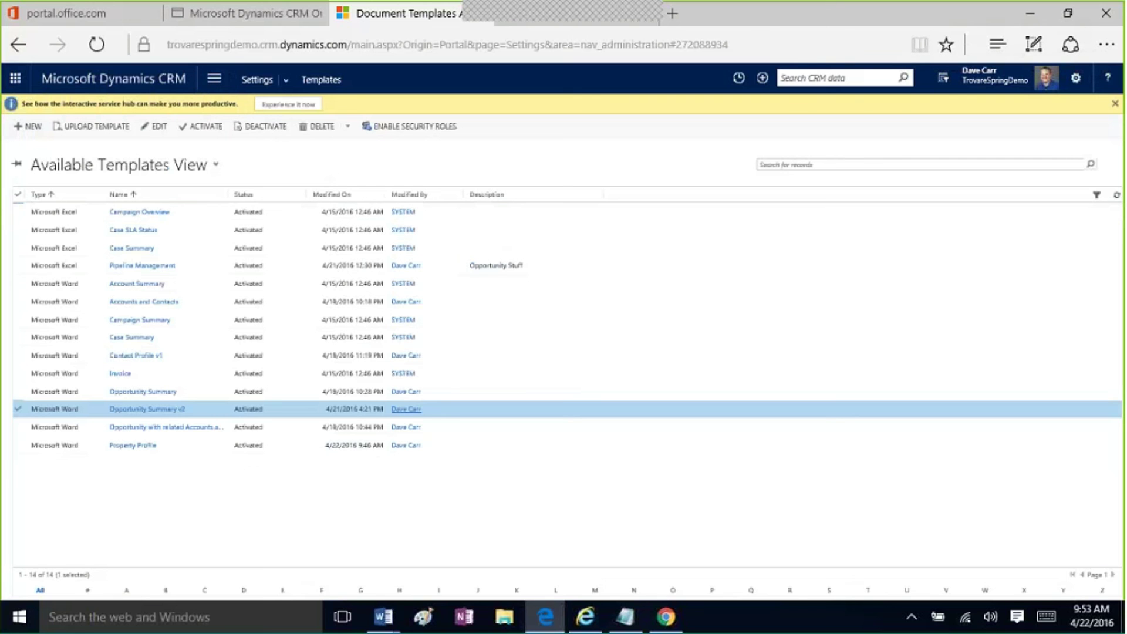
Step: In the Sales area's My Active Contacts list, run the Contact Profile v1 Word template for the first A. Datum Corporation contact
{"action": "left_click", "coordinate": [214, 78]}
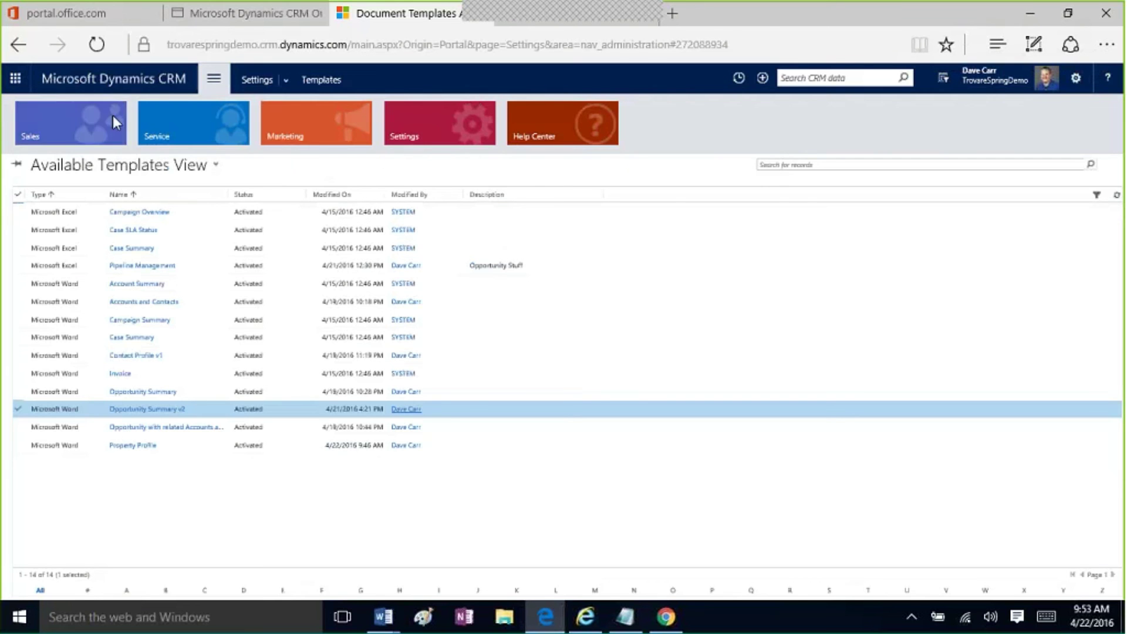
{"action": "left_click", "coordinate": [213, 220]}
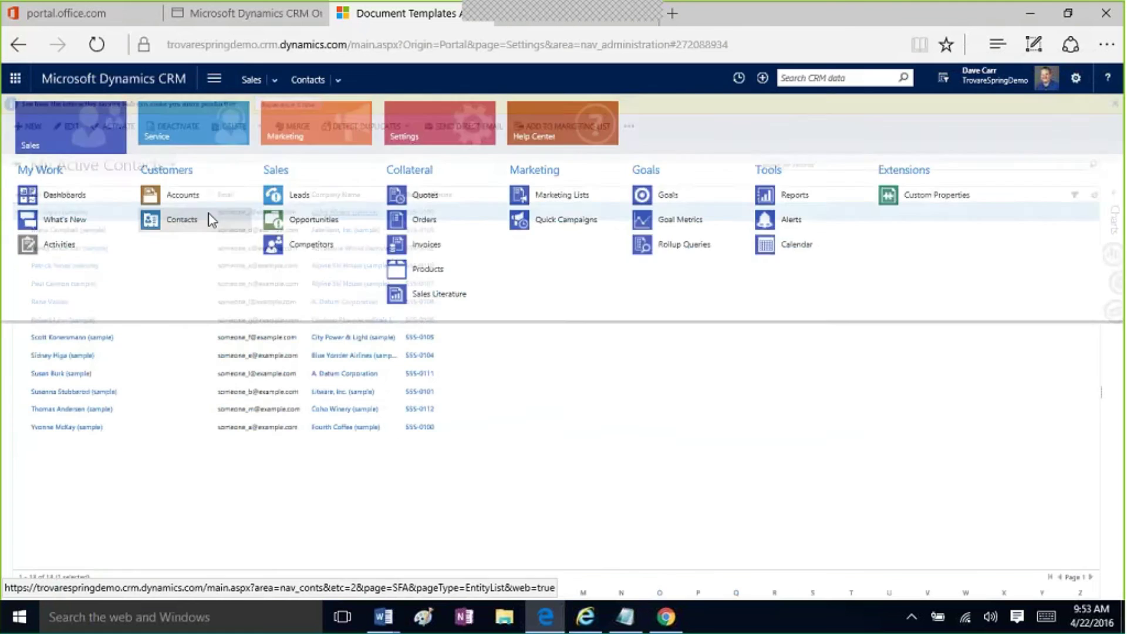
{"action": "left_click", "coordinate": [213, 304]}
{"action": "left_click", "coordinate": [629, 126]}
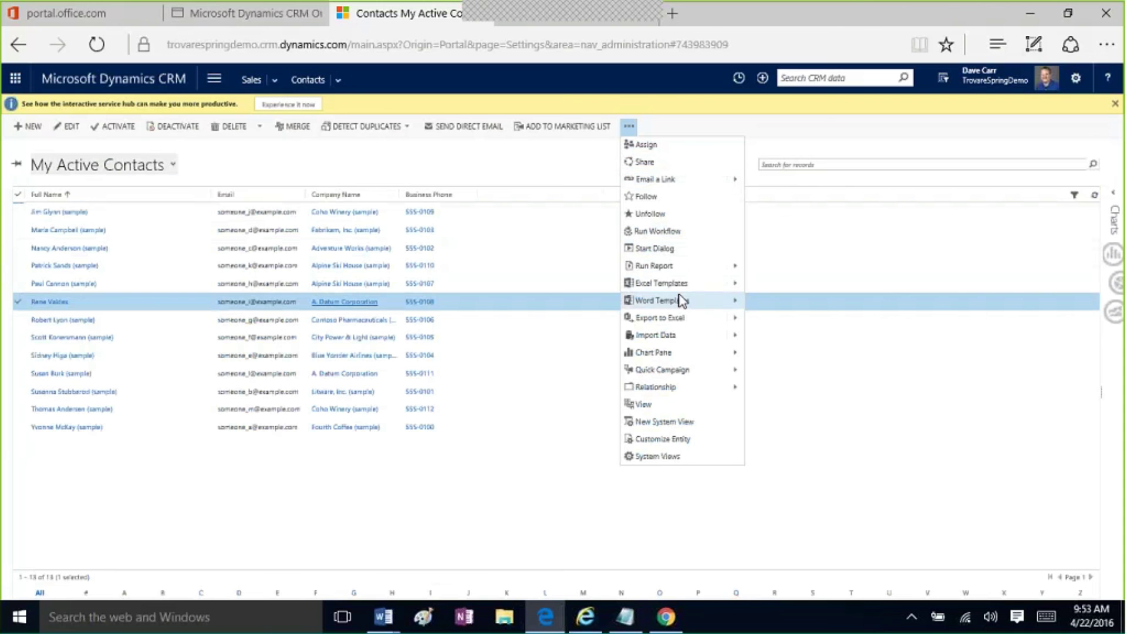
{"action": "mouse_move", "coordinate": [703, 302]}
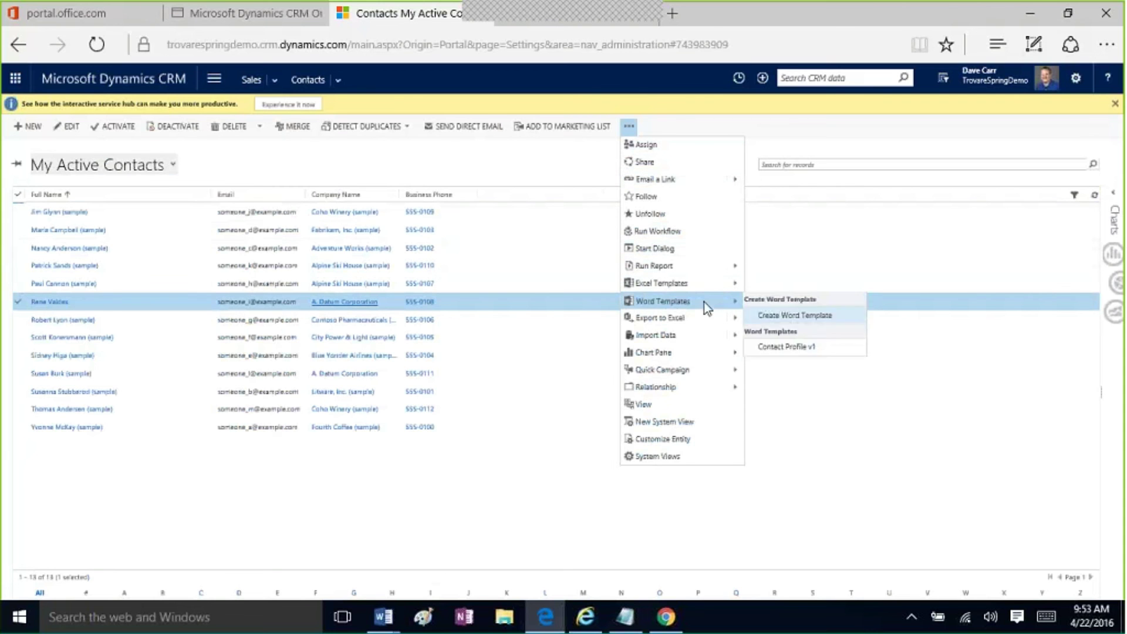
{"action": "left_click", "coordinate": [766, 349]}
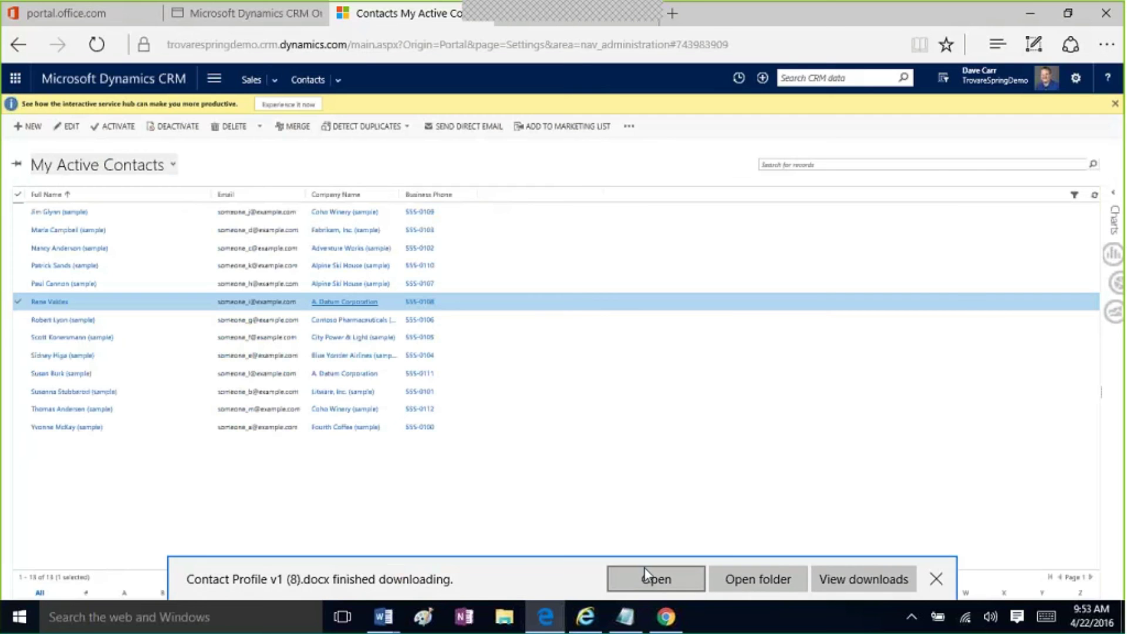
Step: Open the downloaded Contact Profile v1 document, examine its contact tables, close it and switch back to the browser
{"action": "left_click", "coordinate": [645, 570]}
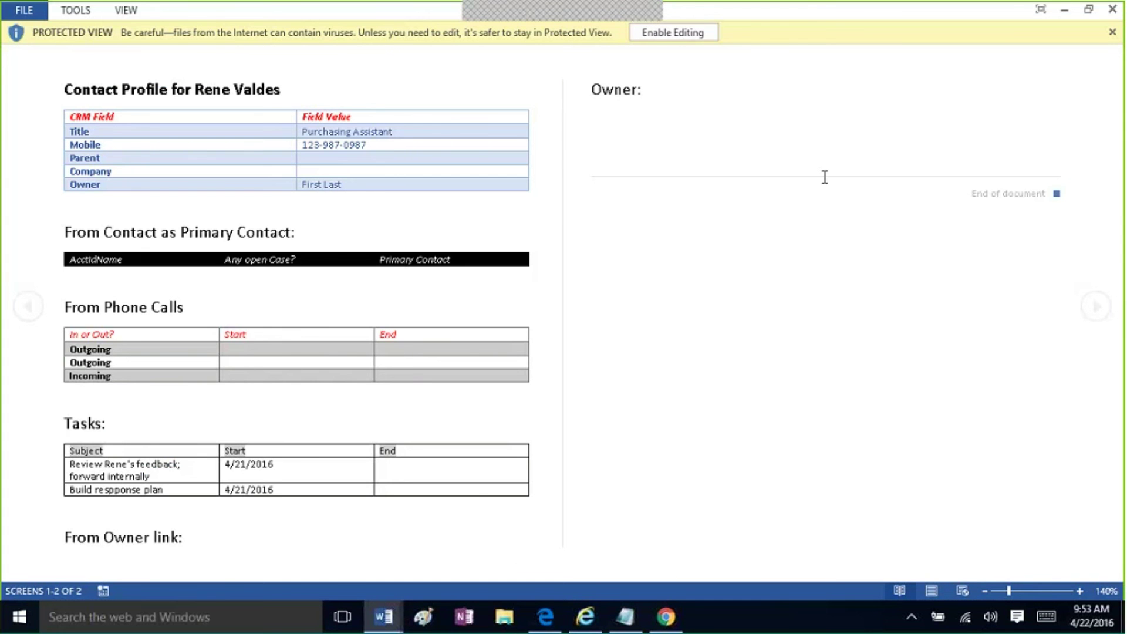
{"action": "left_click", "coordinate": [1111, 9]}
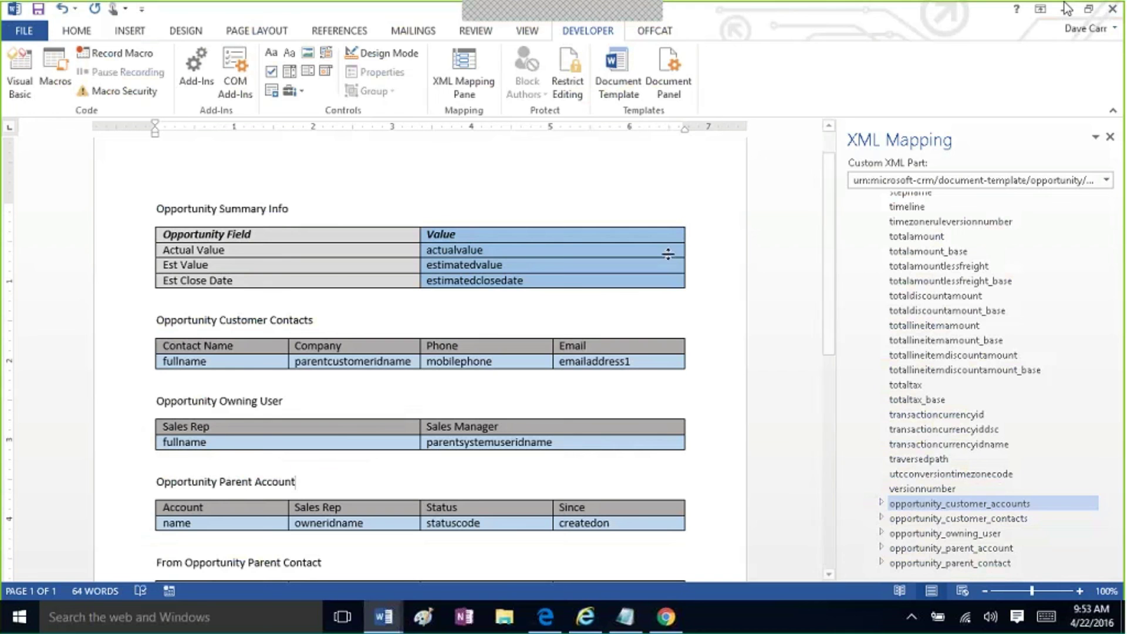
{"action": "key", "text": "alt+Tab"}
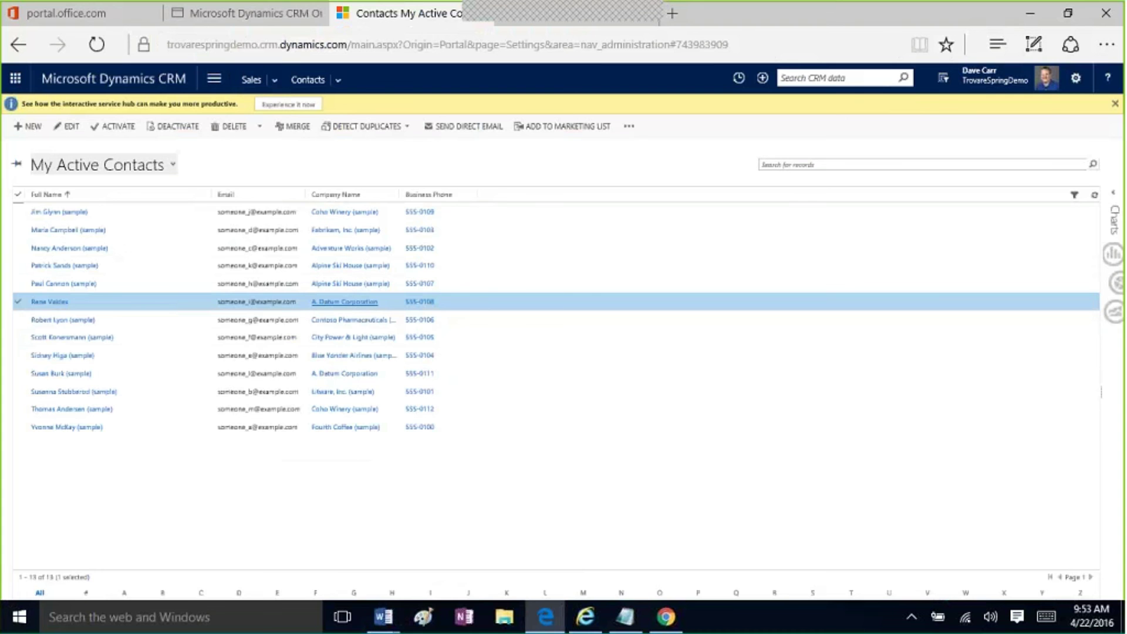
Step: Open the selected contact's record and check the documents attached in its notes
{"action": "double_click", "coordinate": [169, 307]}
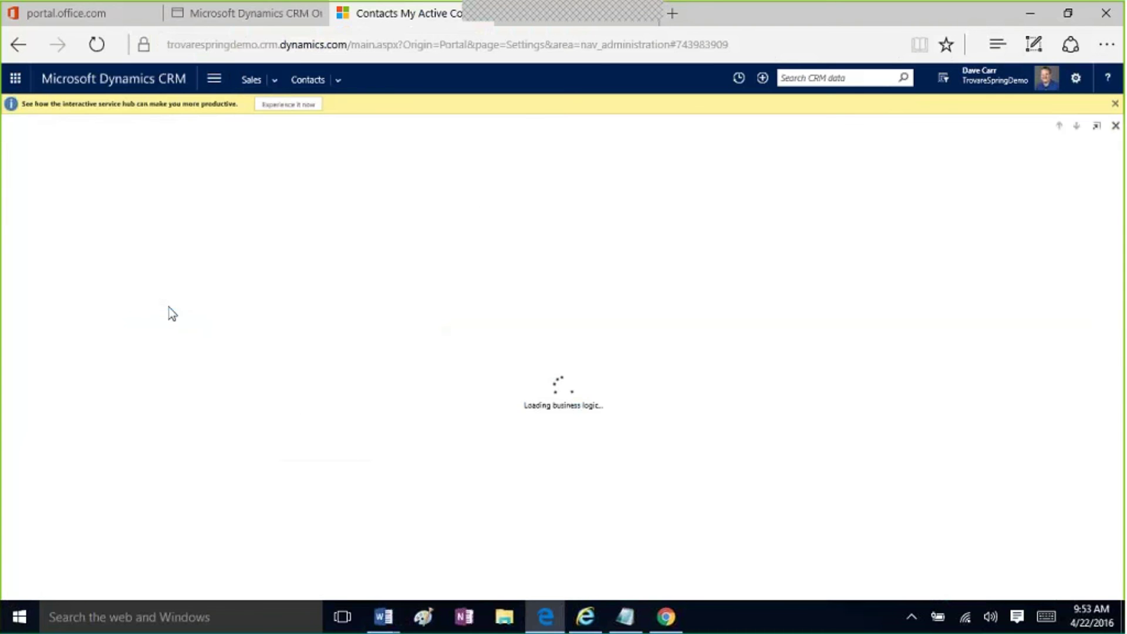
{"action": "left_click", "coordinate": [449, 257]}
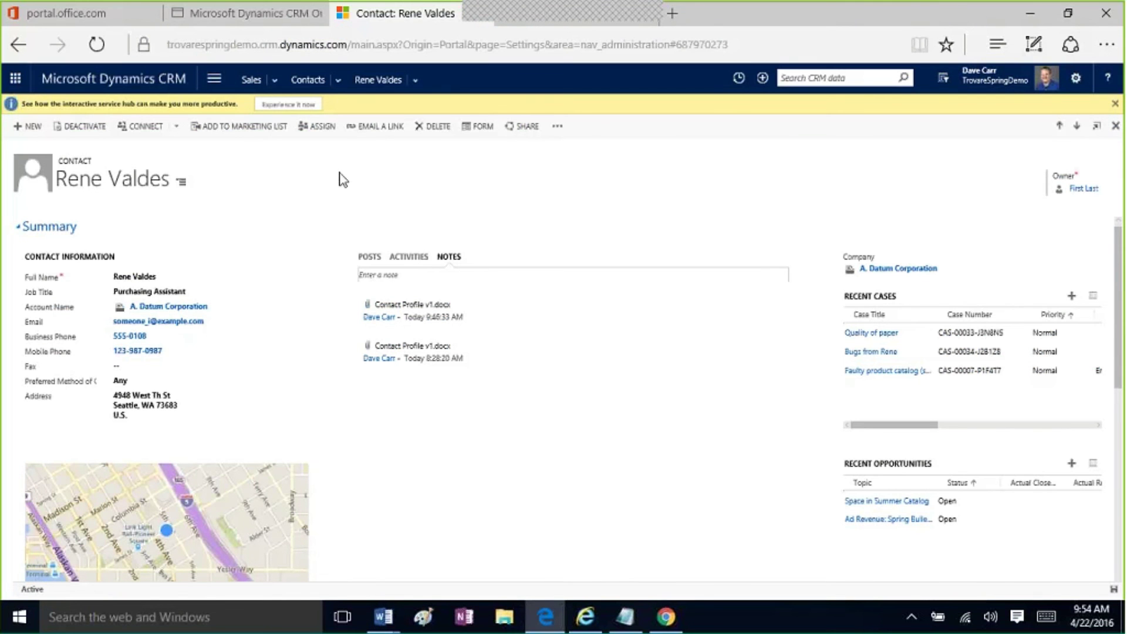
Step: Go to Templates in the Settings area and review the Document Templates list
{"action": "left_click", "coordinate": [214, 78]}
{"action": "left_click", "coordinate": [431, 130]}
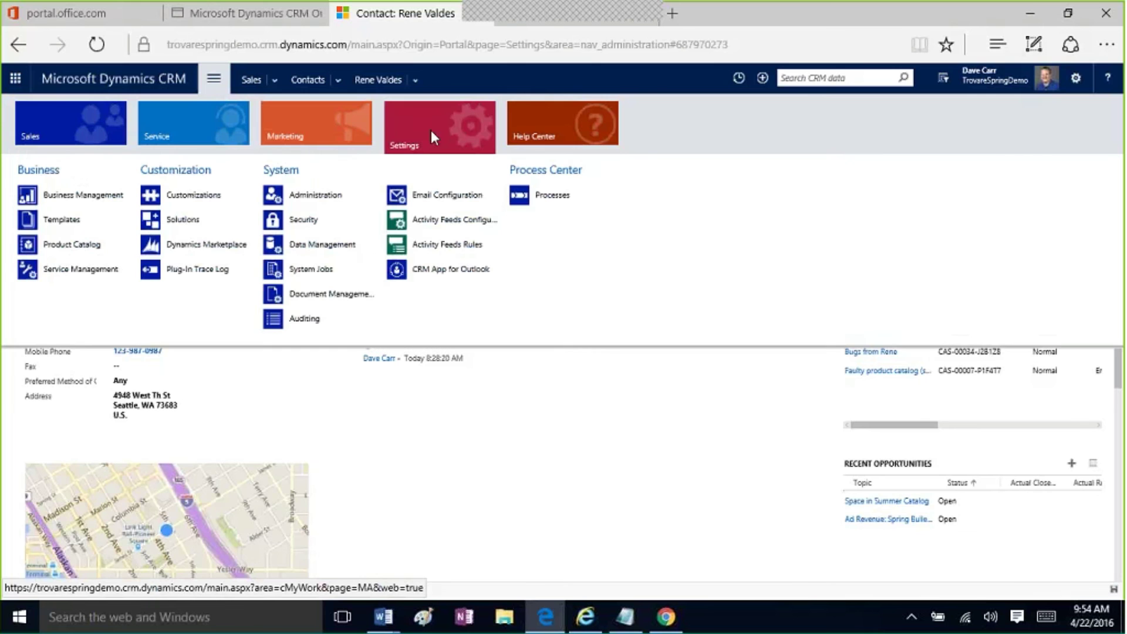
{"action": "left_click", "coordinate": [114, 226]}
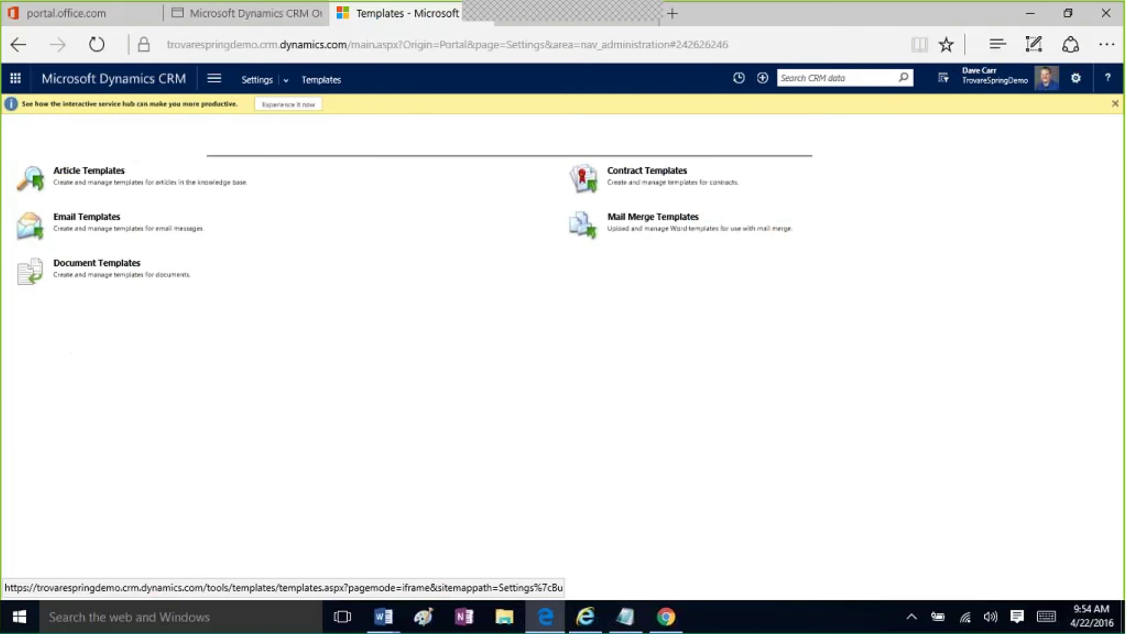
{"action": "left_click", "coordinate": [131, 262]}
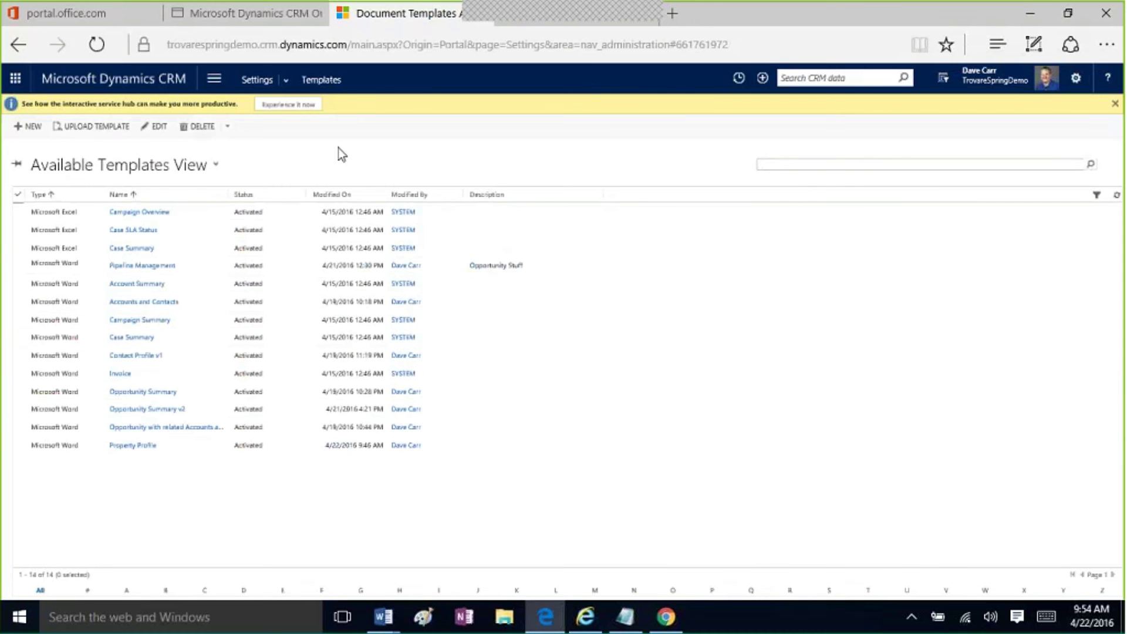
Step: Return to the Contacts list in the Sales area and reopen the first A. Datum Corporation contact's record
{"action": "left_click", "coordinate": [214, 79]}
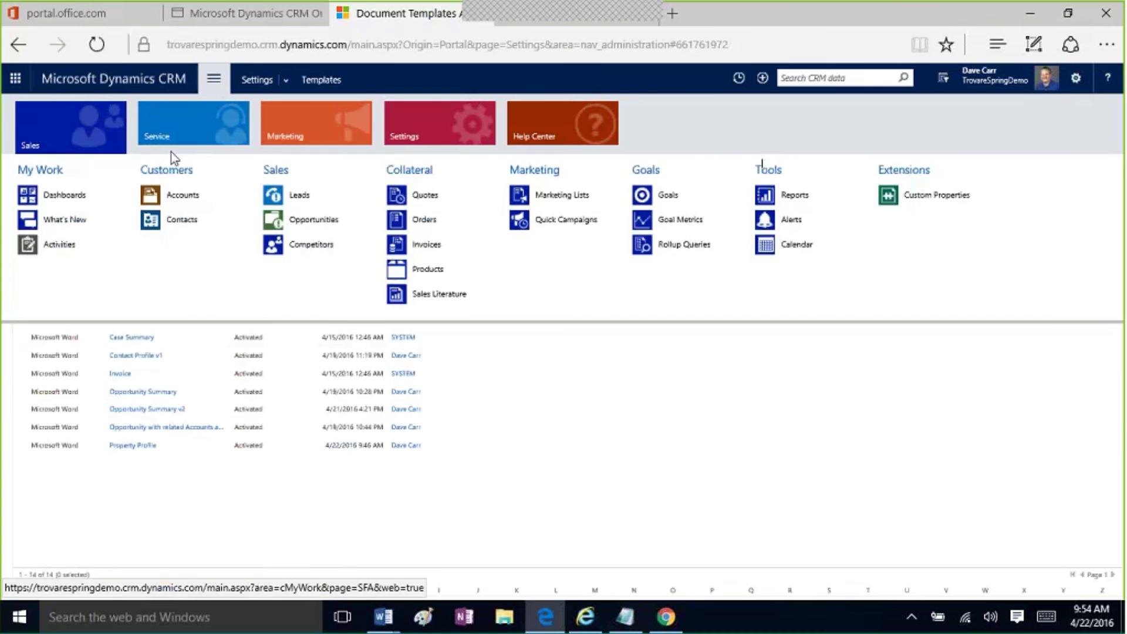
{"action": "left_click", "coordinate": [203, 220]}
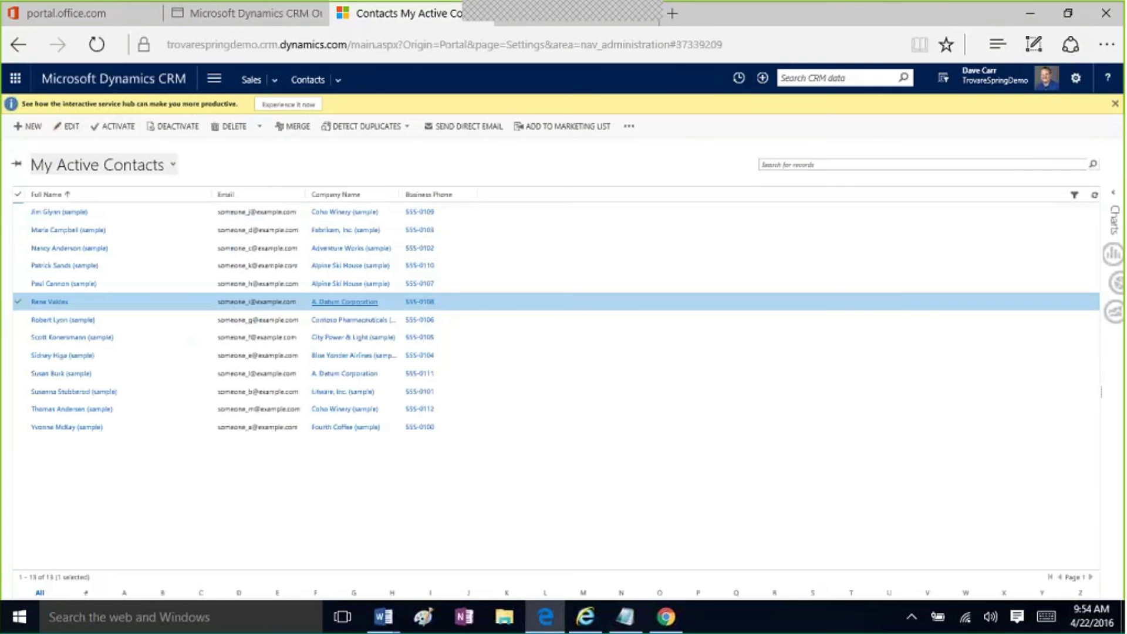
{"action": "double_click", "coordinate": [509, 307]}
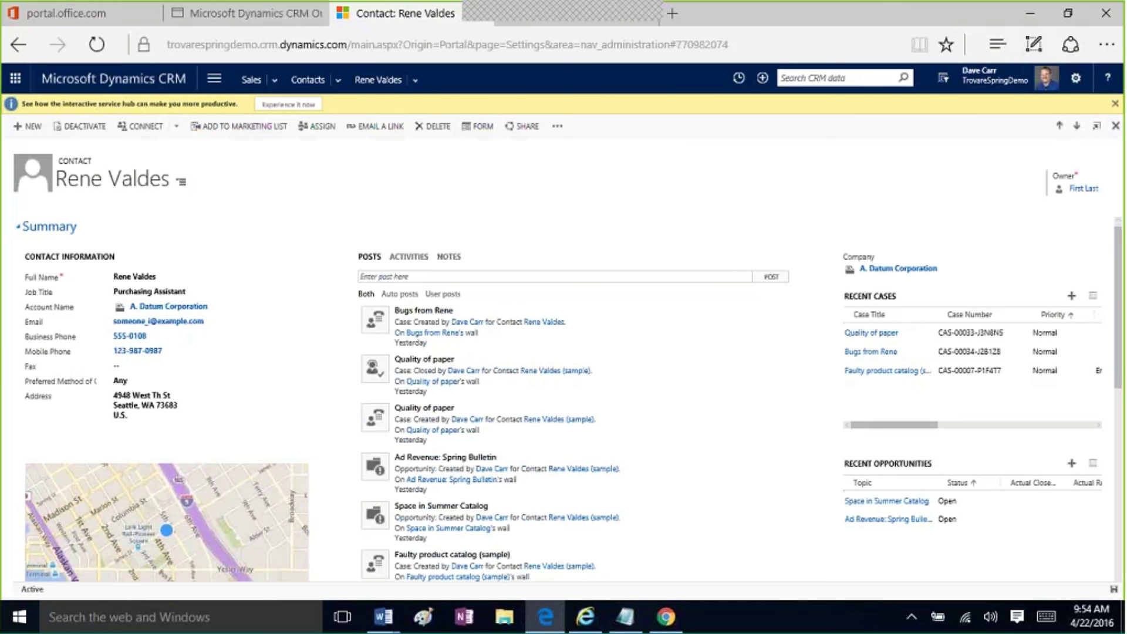
Step: Open the Create Word Template dialog from the contact's record, close it and review the record's Word template options
{"action": "left_click", "coordinate": [557, 127]}
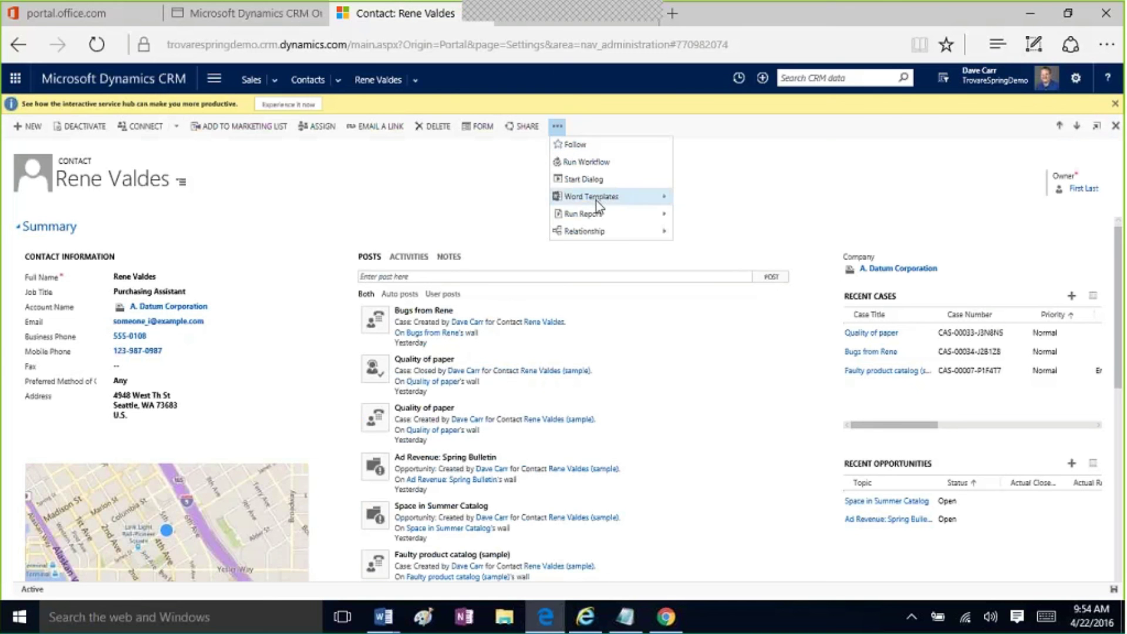
{"action": "mouse_move", "coordinate": [596, 200]}
{"action": "left_click", "coordinate": [713, 213]}
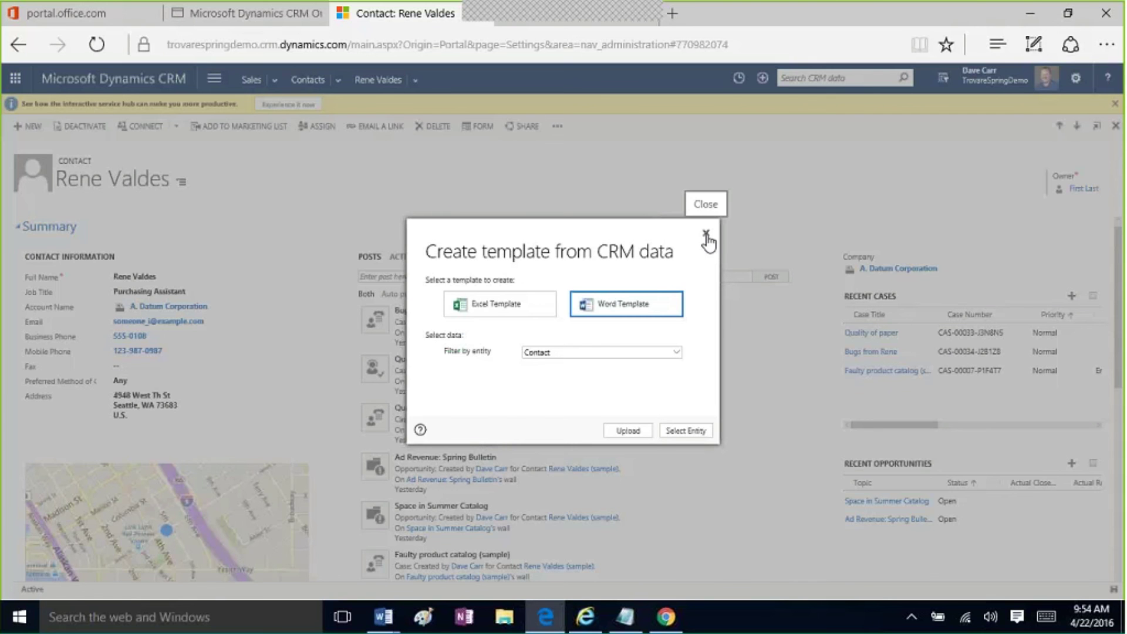
{"action": "left_click", "coordinate": [707, 235]}
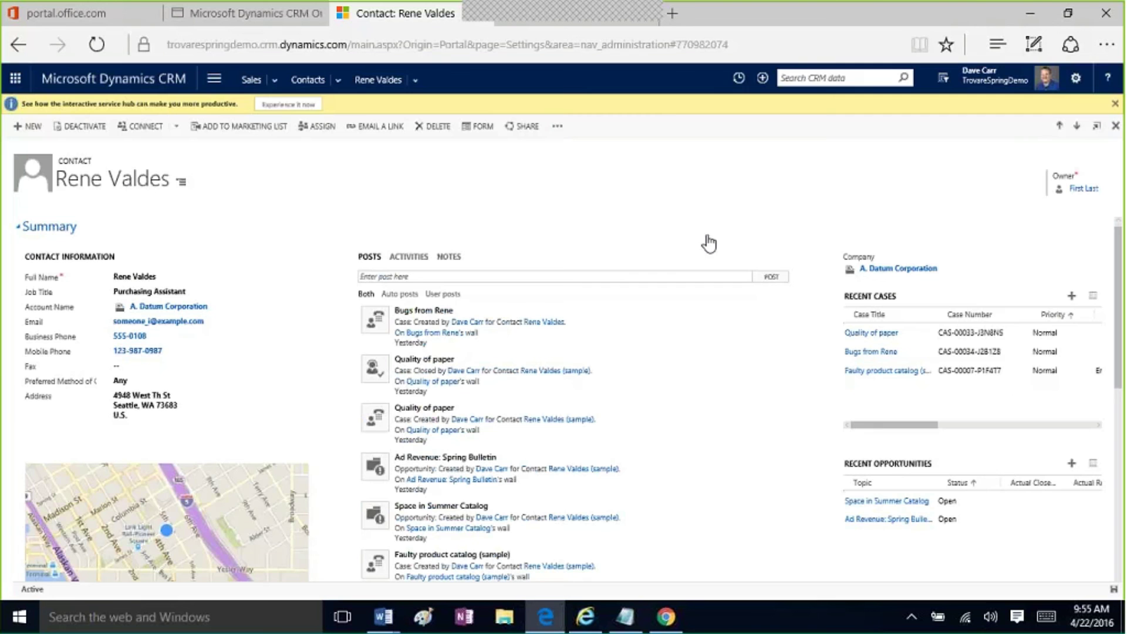
{"action": "left_click", "coordinate": [558, 127]}
{"action": "mouse_move", "coordinate": [611, 200]}
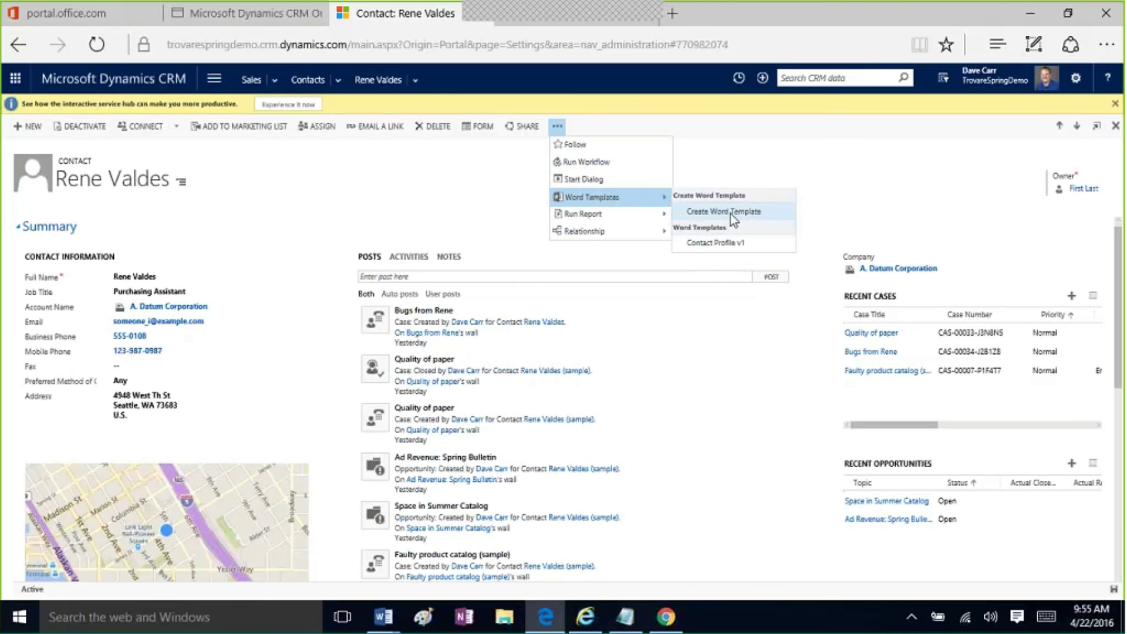
{"action": "left_click", "coordinate": [462, 204]}
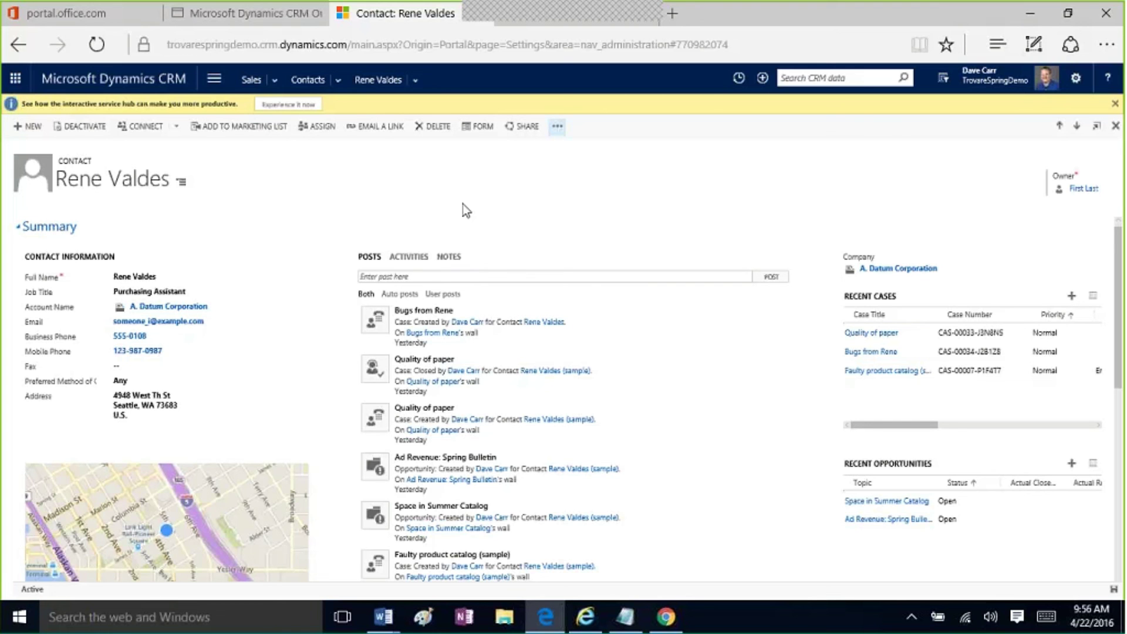
Step: Go to Templates in the Settings area and review the Email Templates, Mail Merge Templates and Document Templates lists
{"action": "left_click", "coordinate": [215, 79]}
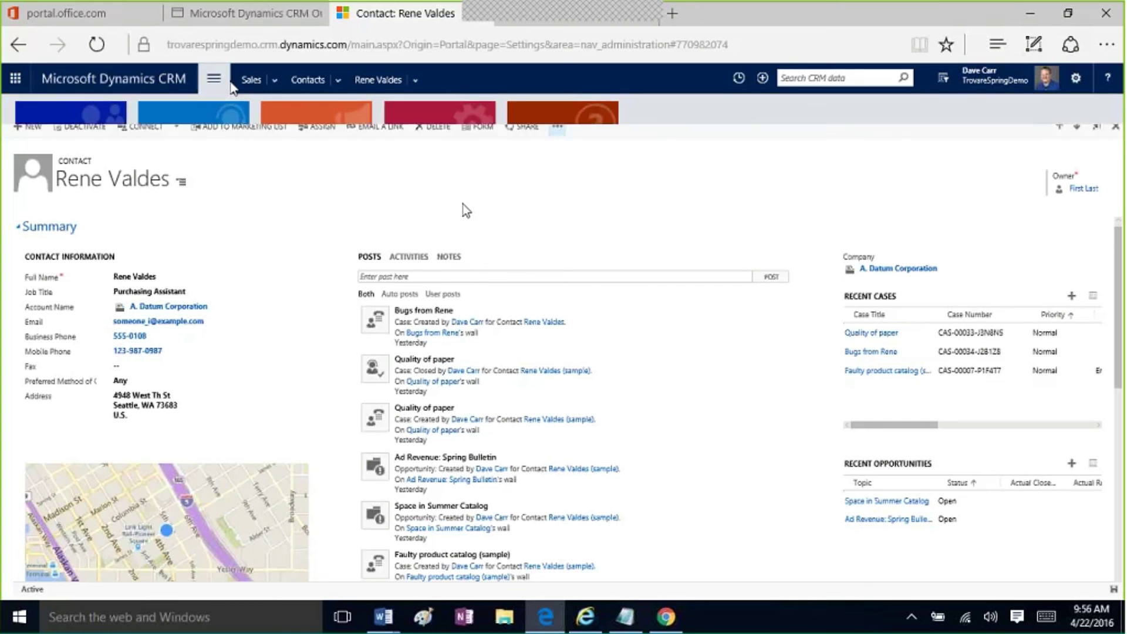
{"action": "left_click", "coordinate": [466, 135]}
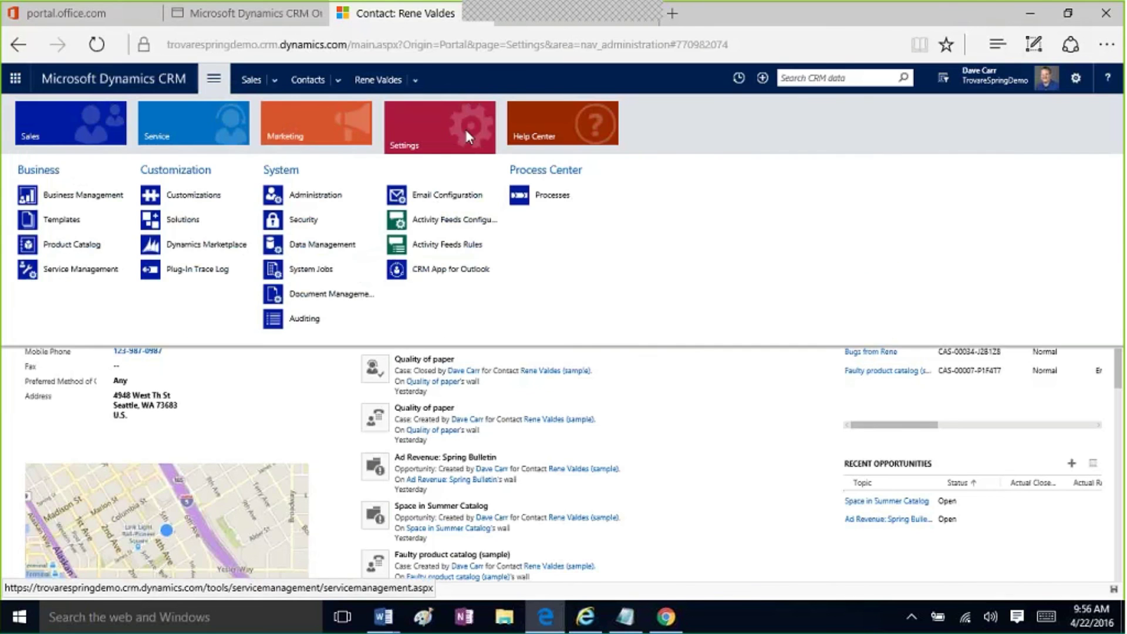
{"action": "left_click", "coordinate": [73, 226]}
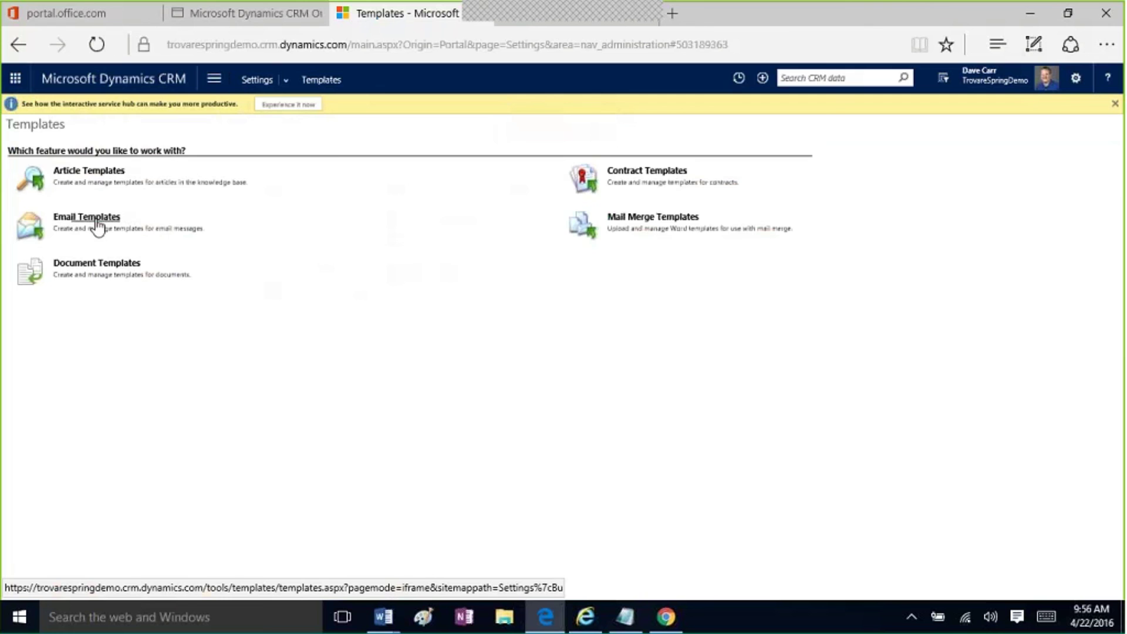
{"action": "left_click", "coordinate": [97, 220]}
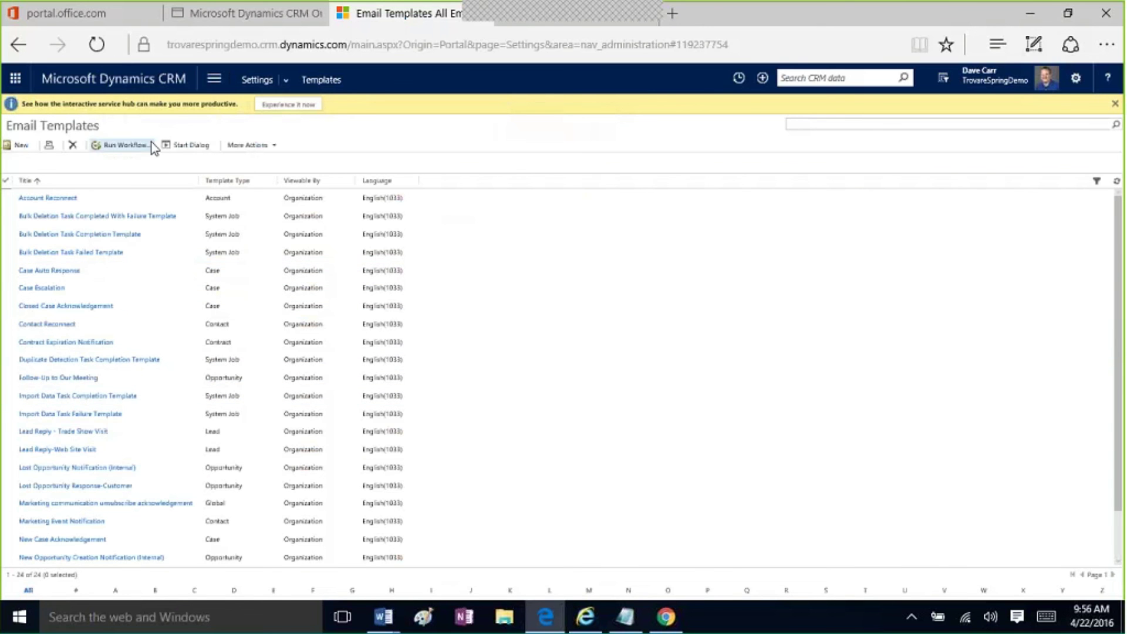
{"action": "left_click", "coordinate": [320, 80]}
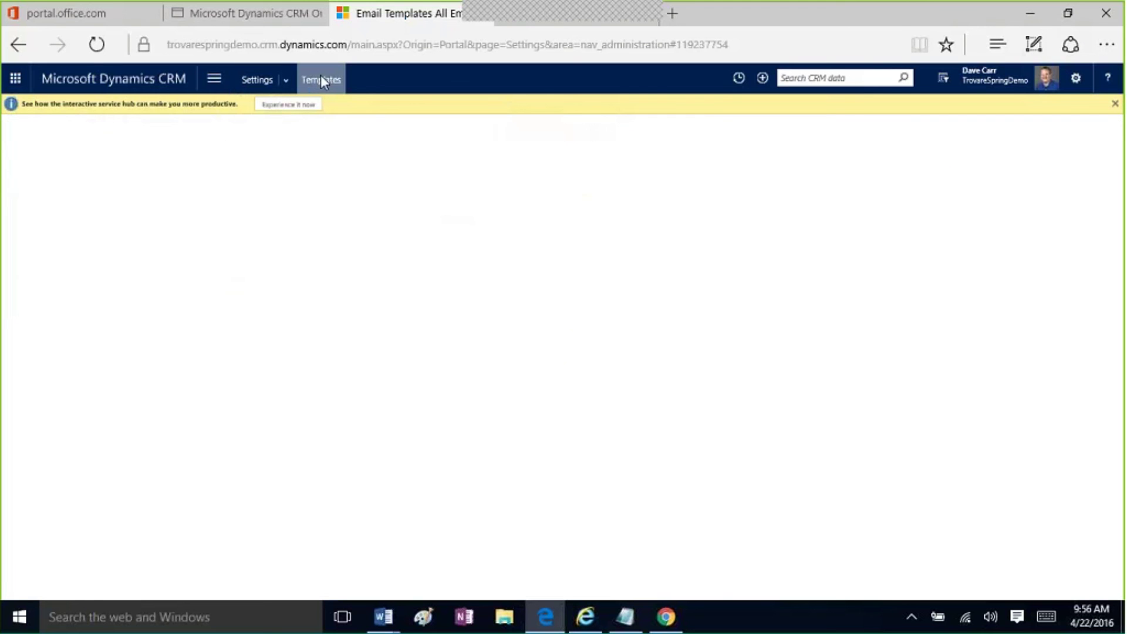
{"action": "left_click", "coordinate": [651, 222]}
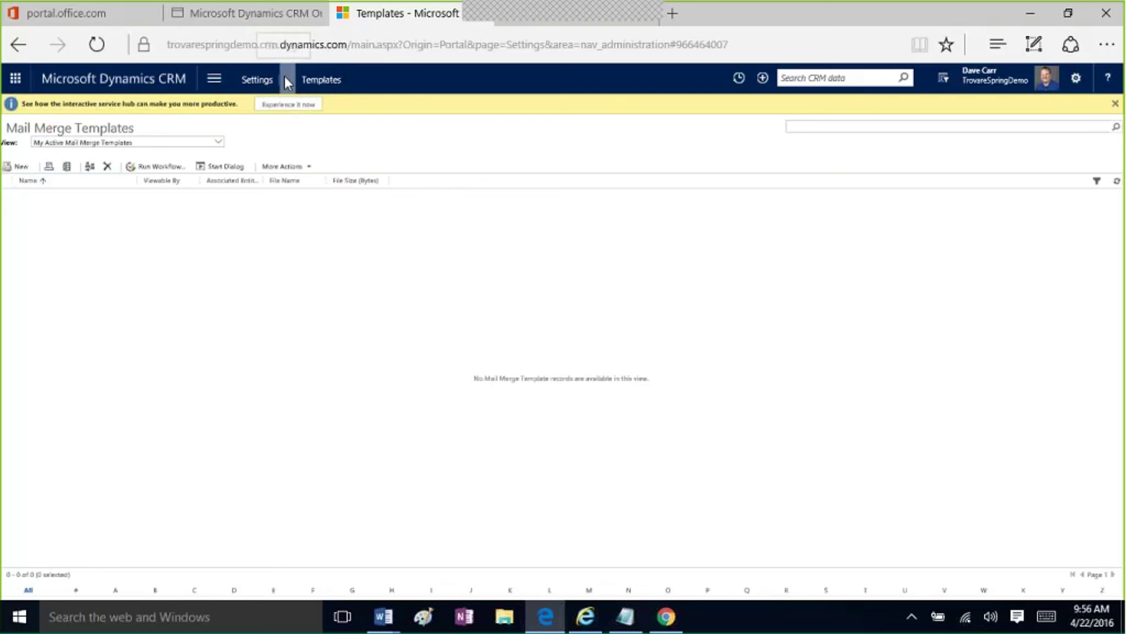
{"action": "left_click", "coordinate": [325, 80]}
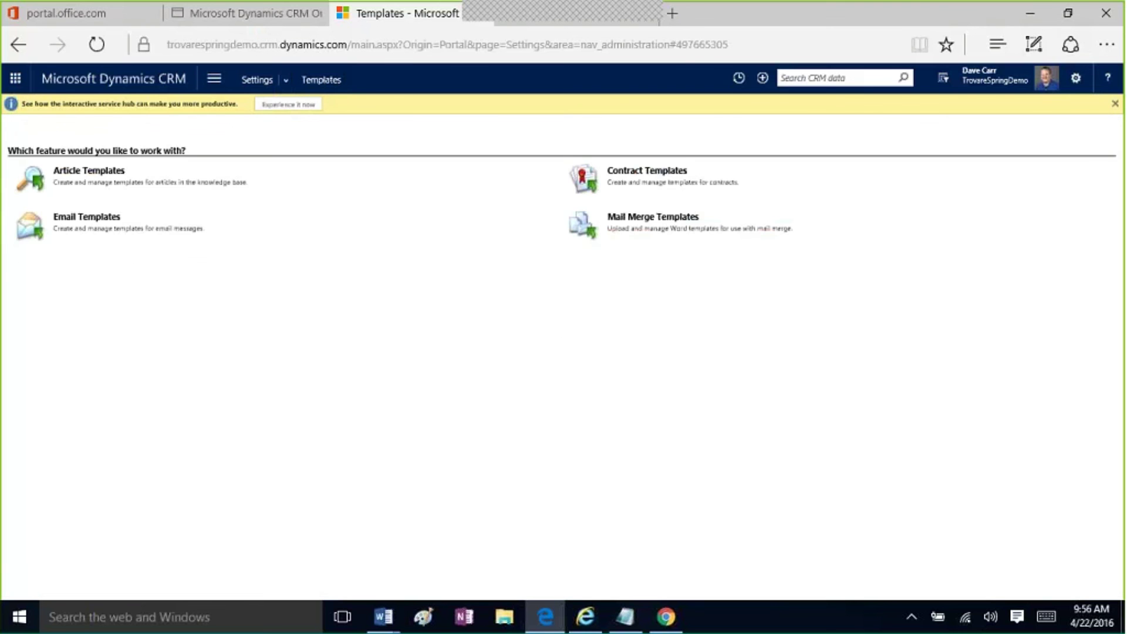
{"action": "left_click", "coordinate": [77, 270]}
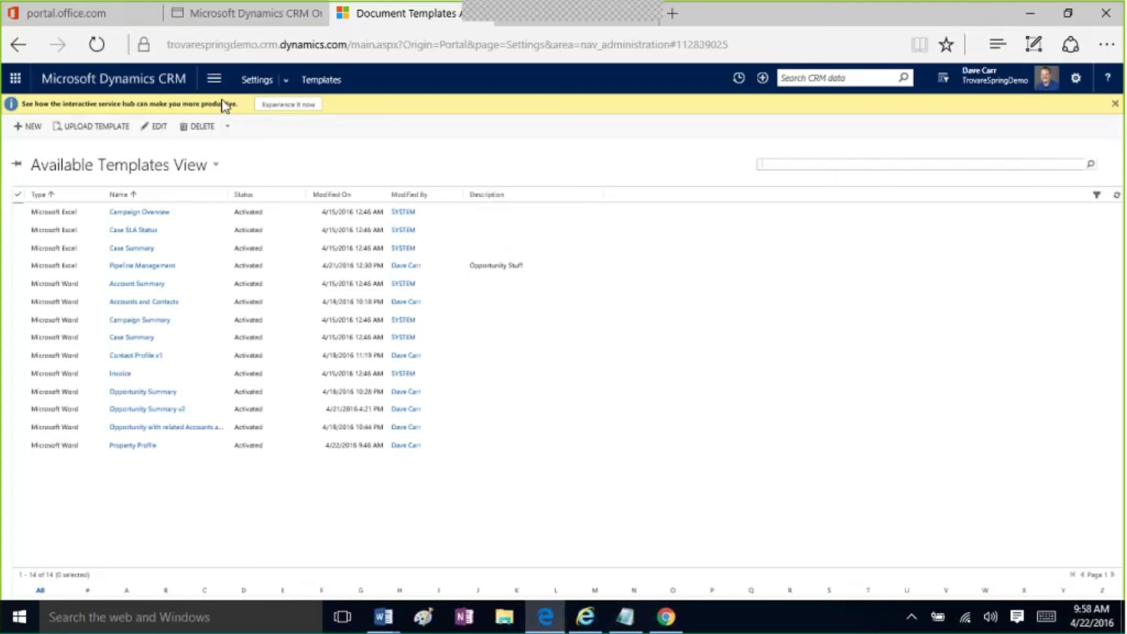
Step: Return to the Contacts list in the Sales area and select all contacts in My Active Contacts
{"action": "left_click", "coordinate": [213, 78]}
{"action": "left_click", "coordinate": [107, 135]}
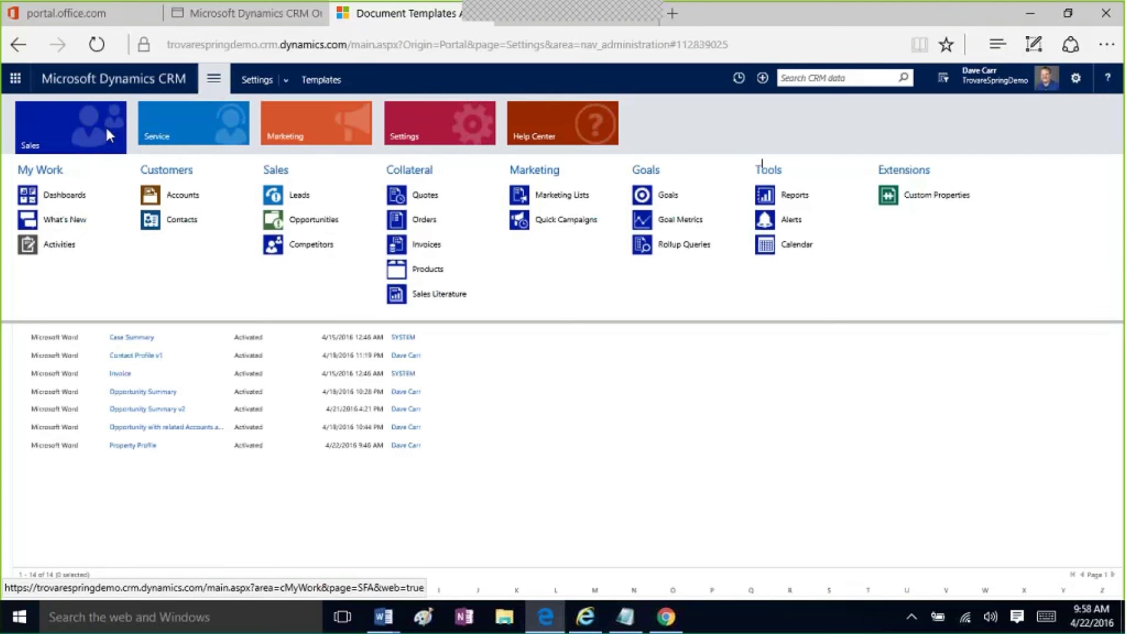
{"action": "left_click", "coordinate": [196, 222]}
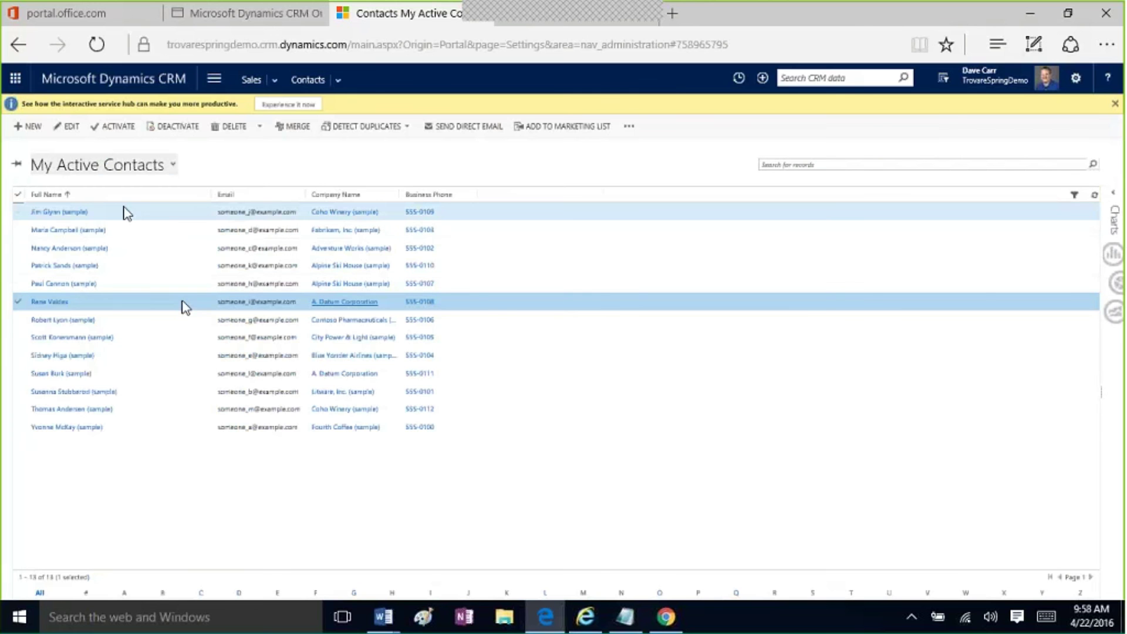
{"action": "left_click", "coordinate": [18, 194]}
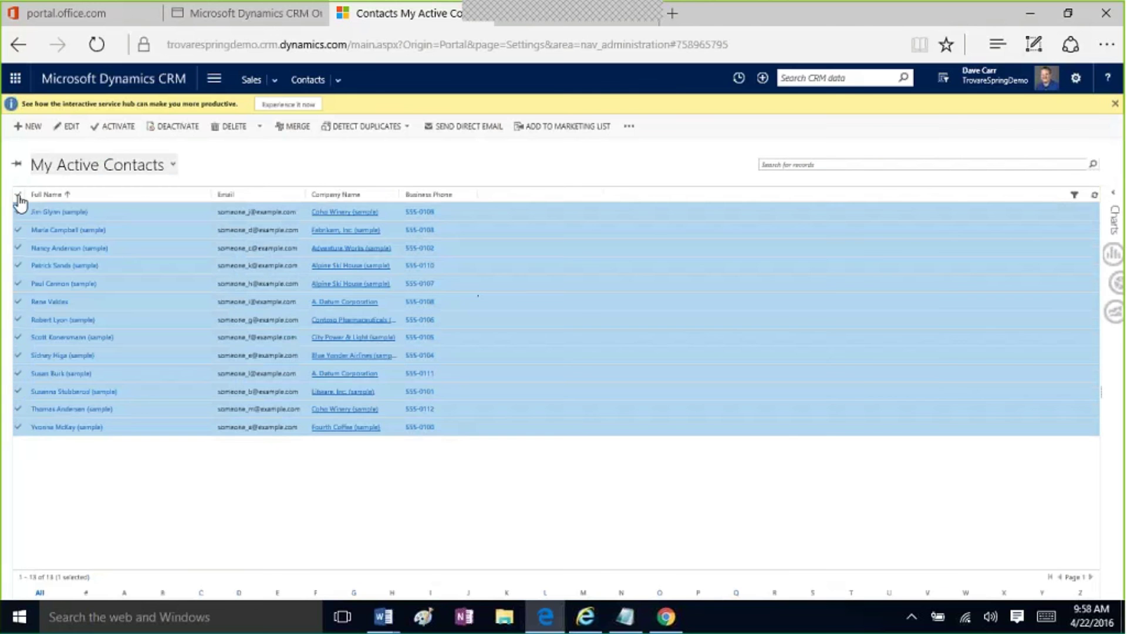
Step: Download an Excel template for the Contact entity using the My Active Contacts view, open the file to examine it, and close it
{"action": "left_click", "coordinate": [631, 127]}
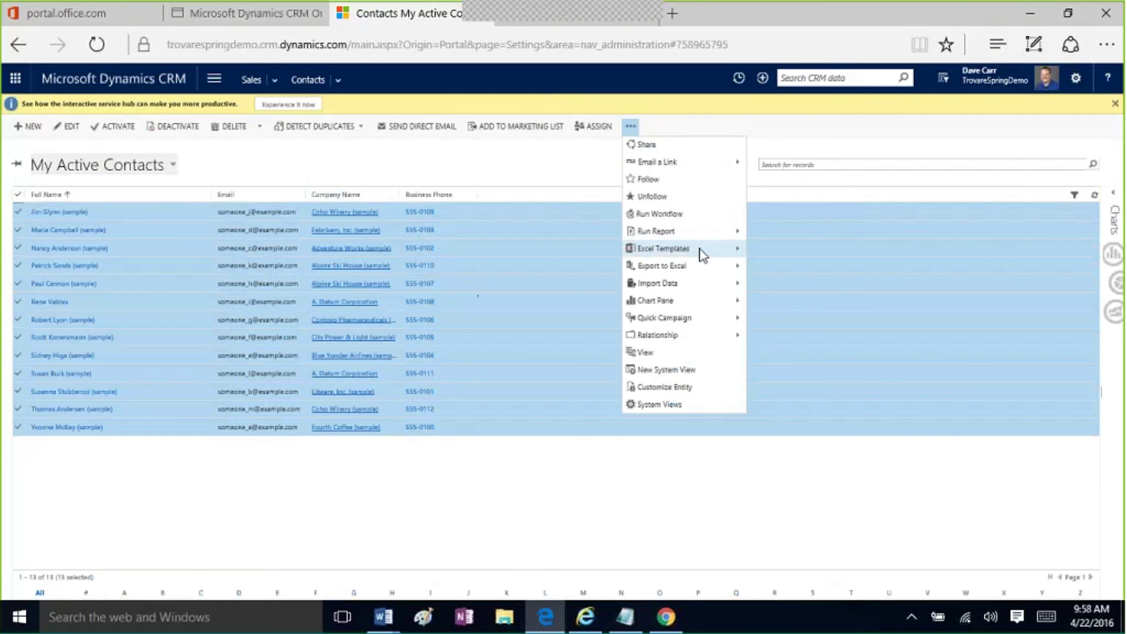
{"action": "mouse_move", "coordinate": [703, 258]}
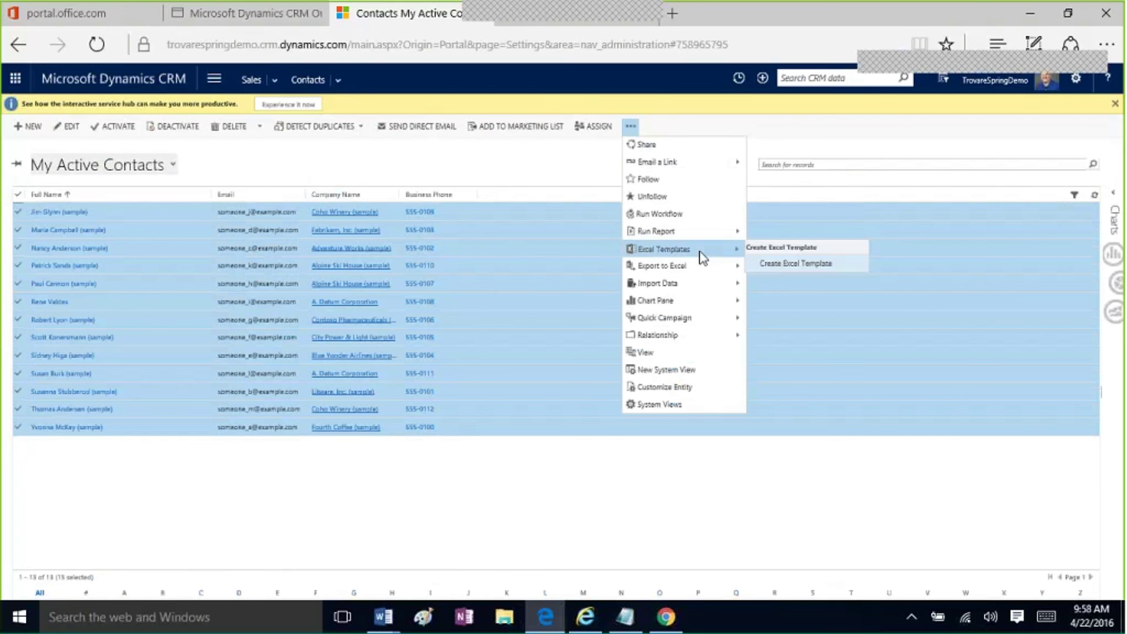
{"action": "left_click", "coordinate": [783, 261]}
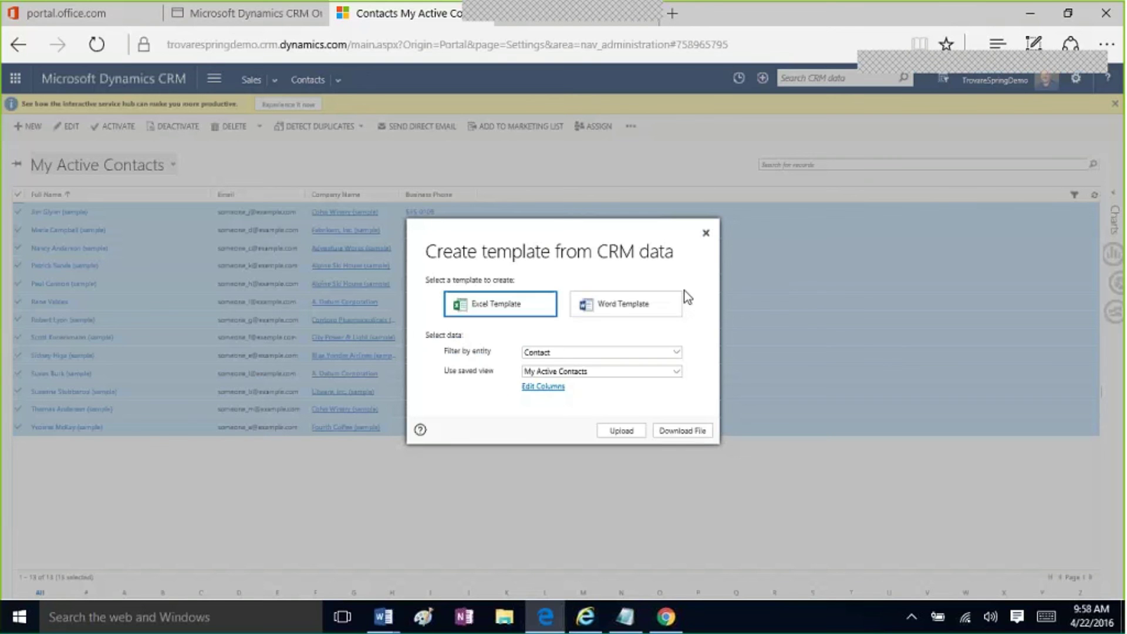
{"action": "left_click", "coordinate": [590, 374]}
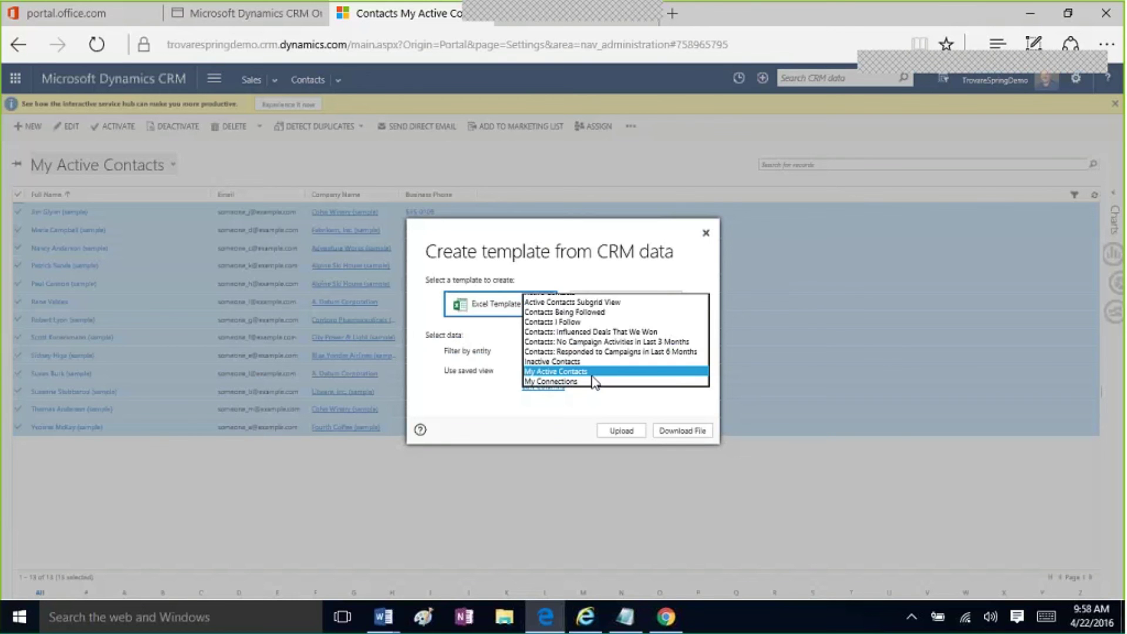
{"action": "left_click", "coordinate": [592, 375]}
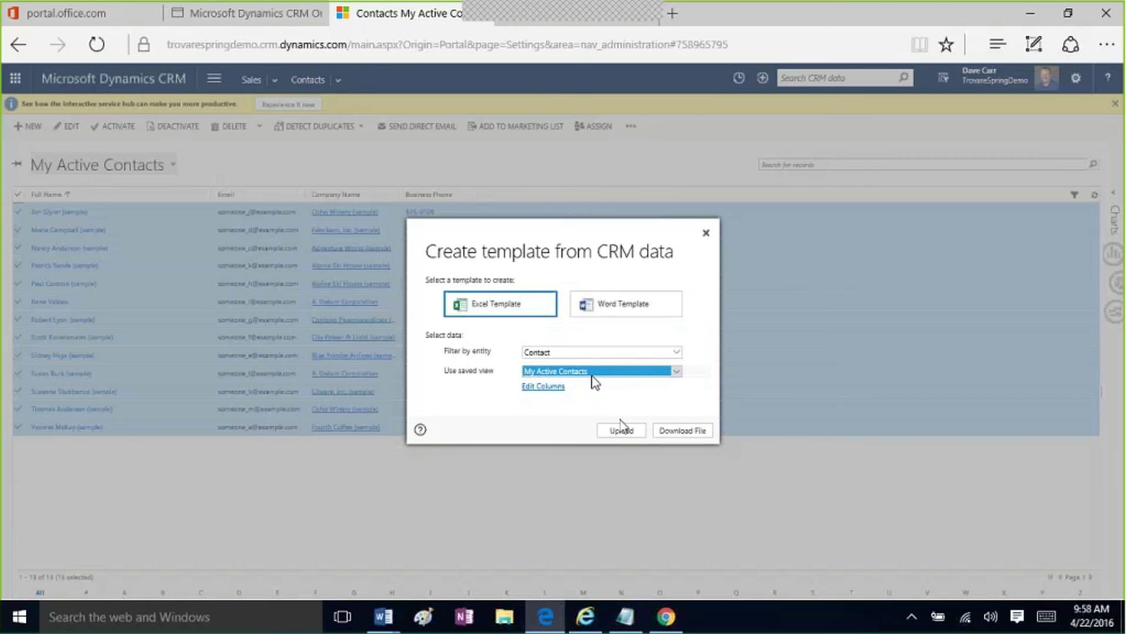
{"action": "left_click", "coordinate": [688, 428]}
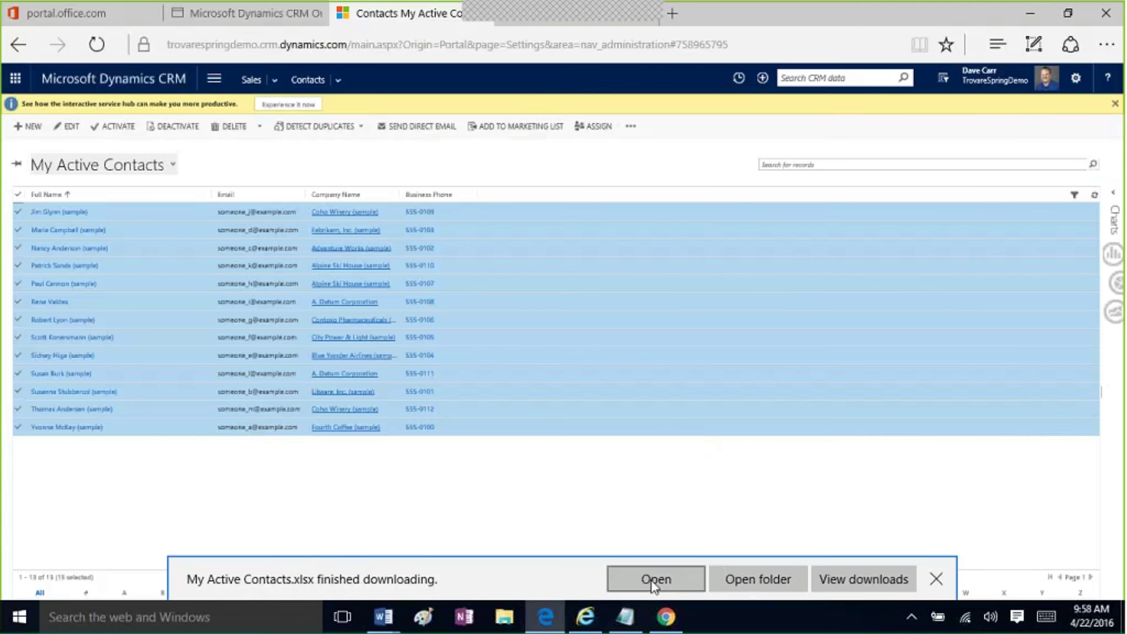
{"action": "left_click", "coordinate": [650, 580]}
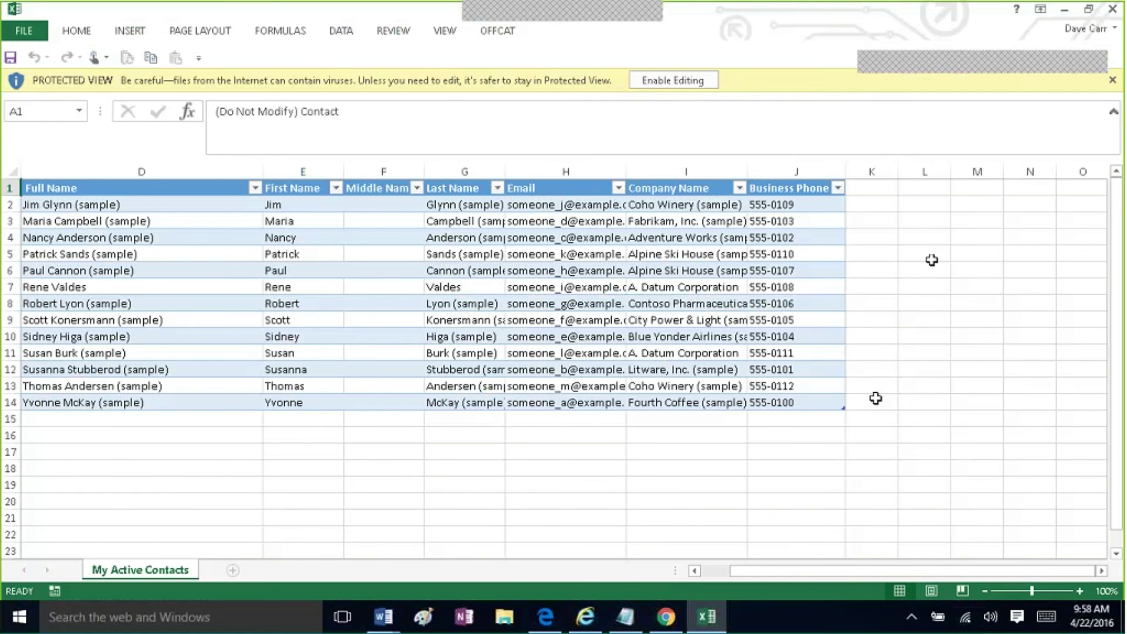
{"action": "left_click", "coordinate": [1113, 9]}
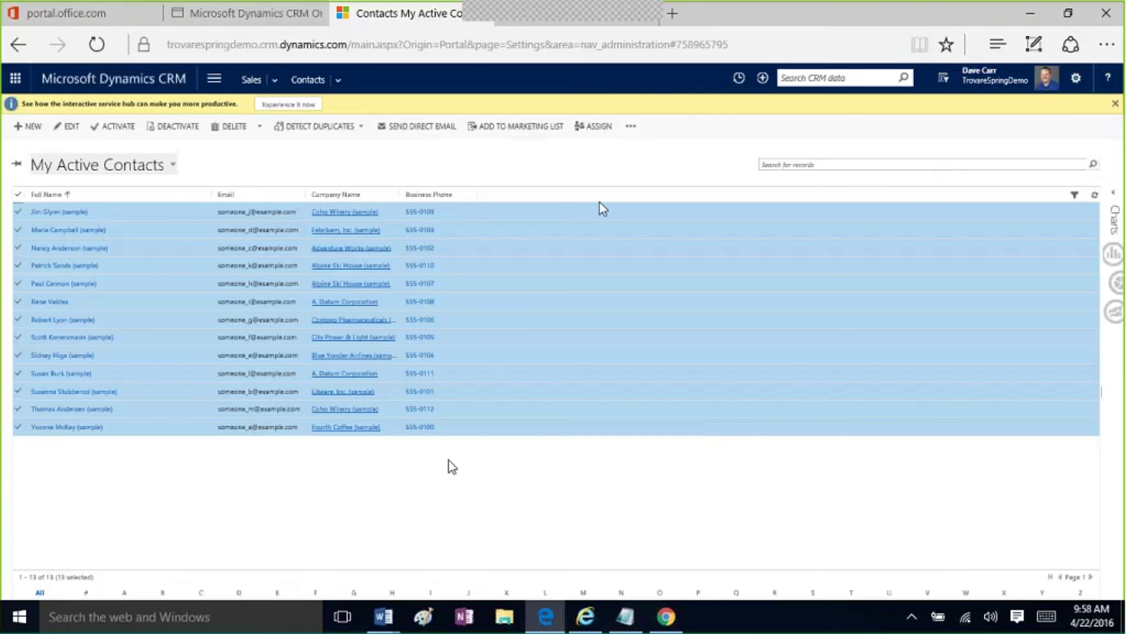
Step: Export the My Active Contacts list to Excel and dismiss the download notification
{"action": "left_click", "coordinate": [631, 126]}
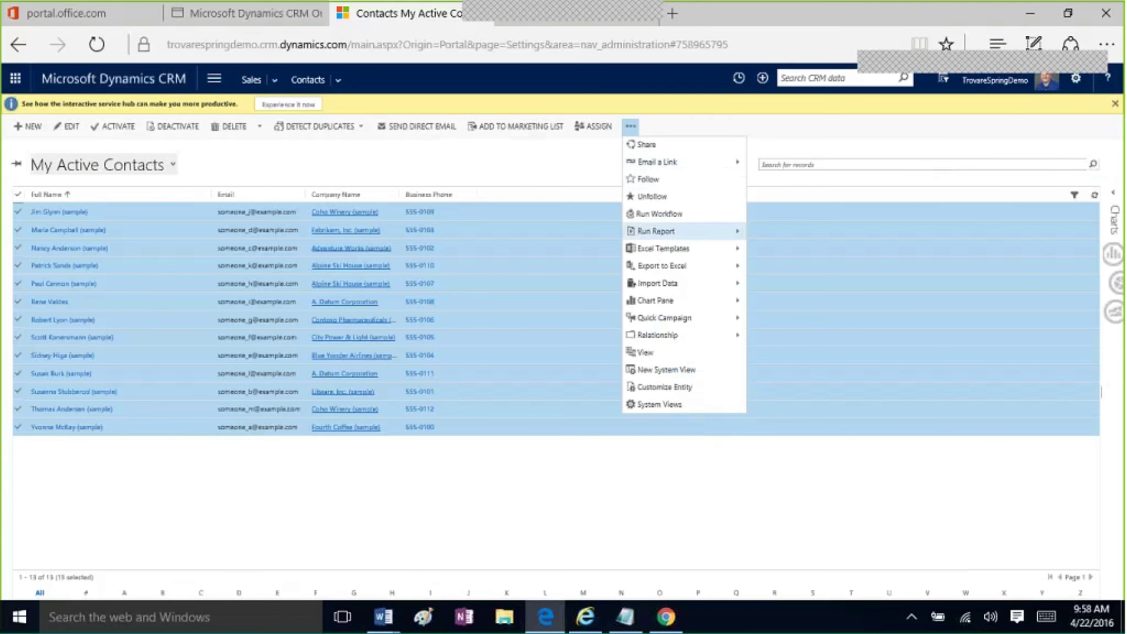
{"action": "left_click", "coordinate": [672, 274]}
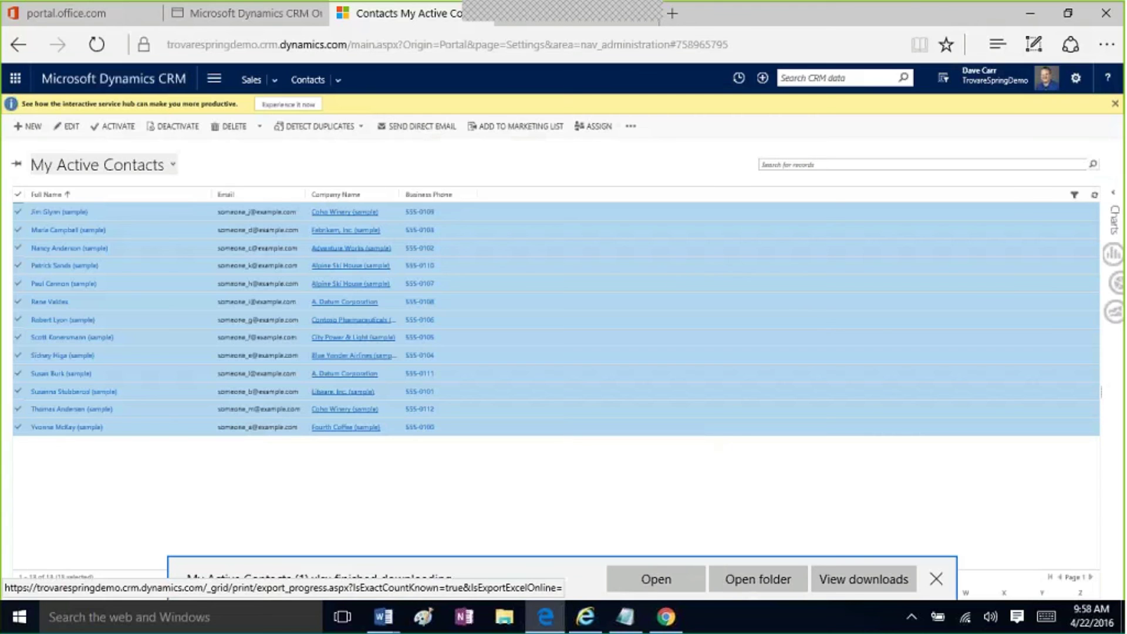
{"action": "left_click", "coordinate": [937, 579]}
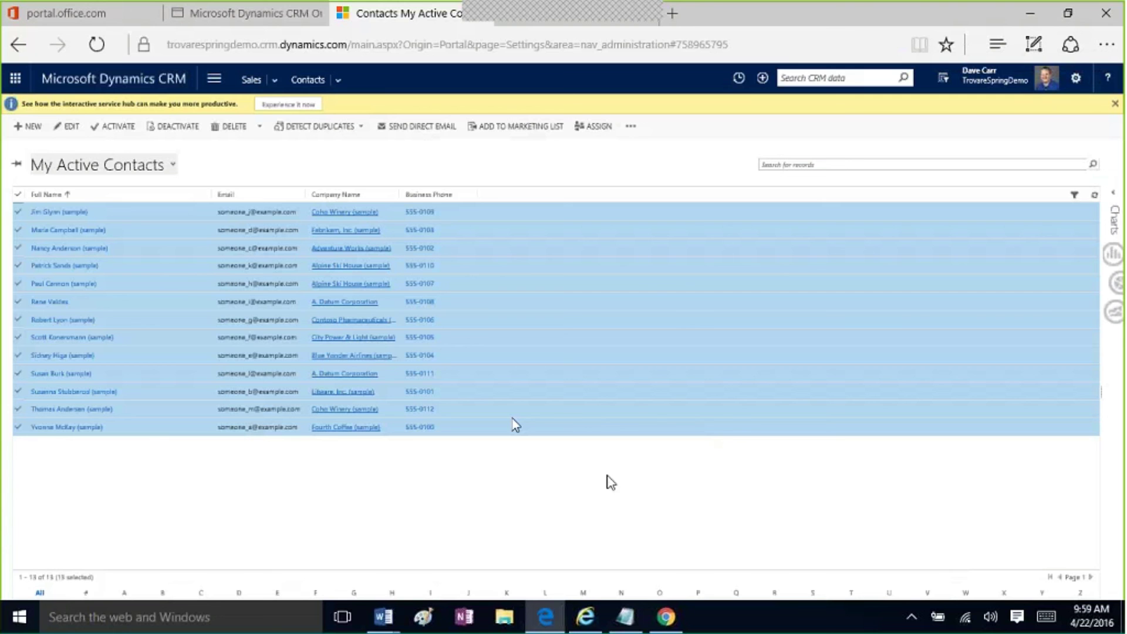
Step: Switch to File Explorer and look through the recently generated Word and Excel files in the Downloads folder
{"action": "double_click", "coordinate": [505, 618]}
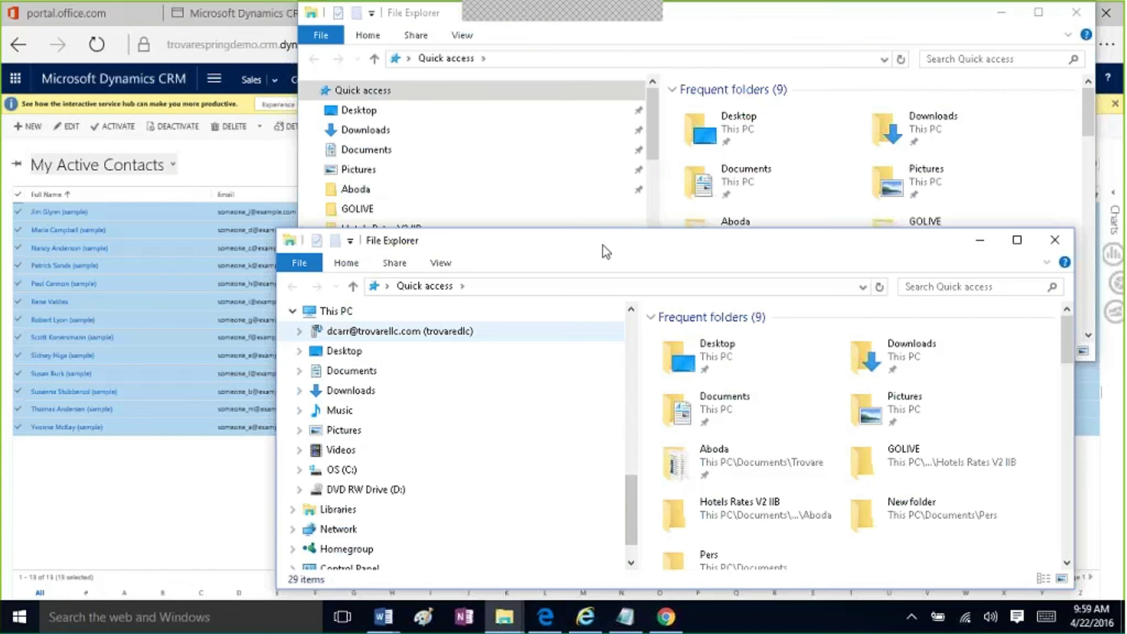
{"action": "left_click", "coordinate": [466, 137]}
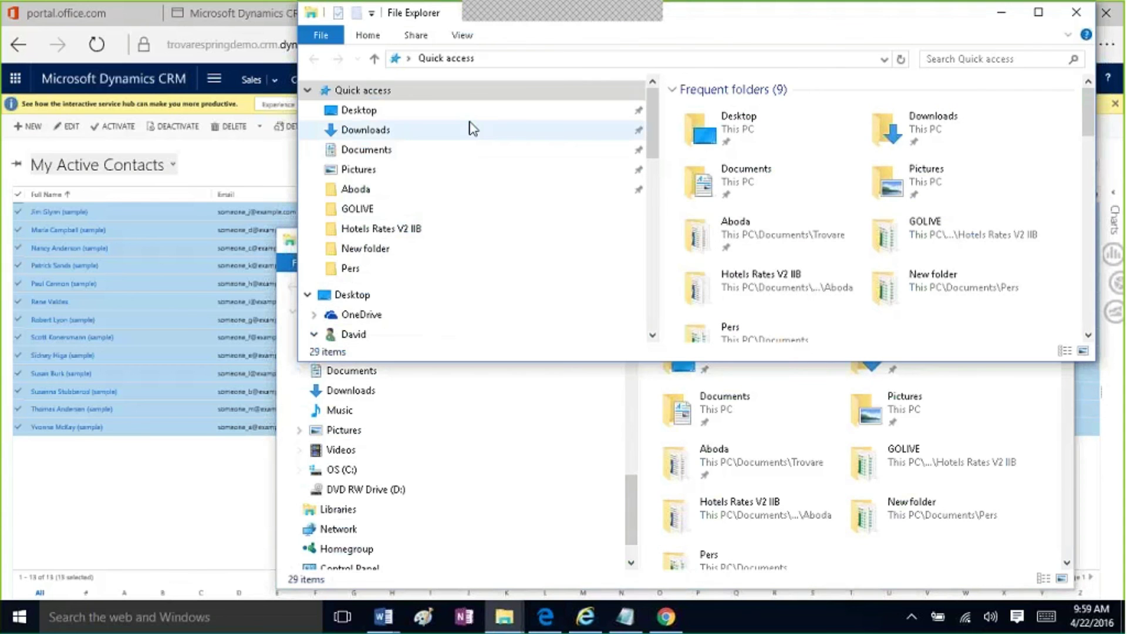
{"action": "left_click", "coordinate": [473, 129]}
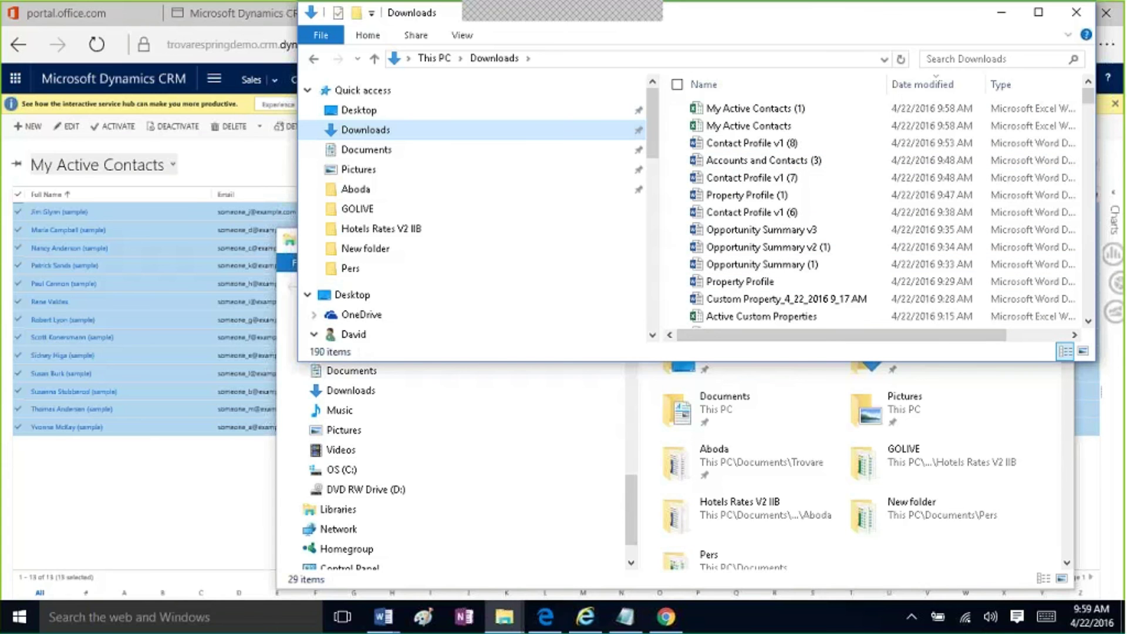
{"action": "left_click", "coordinate": [1088, 321]}
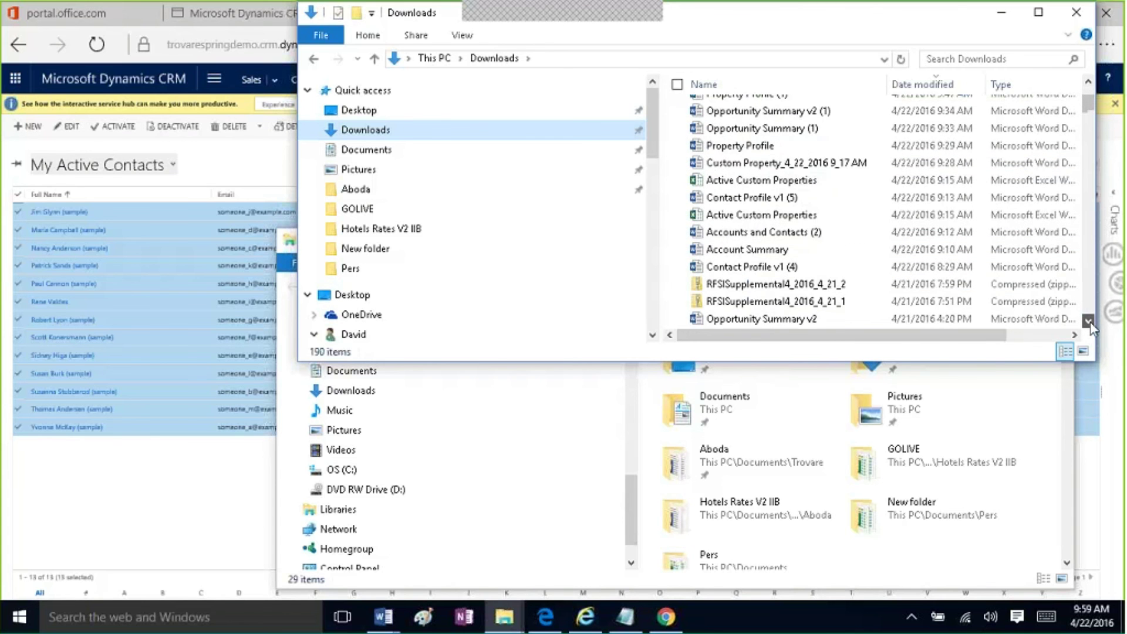
{"action": "scroll", "coordinate": [801, 154], "scroll_direction": "up", "scroll_amount": 3}
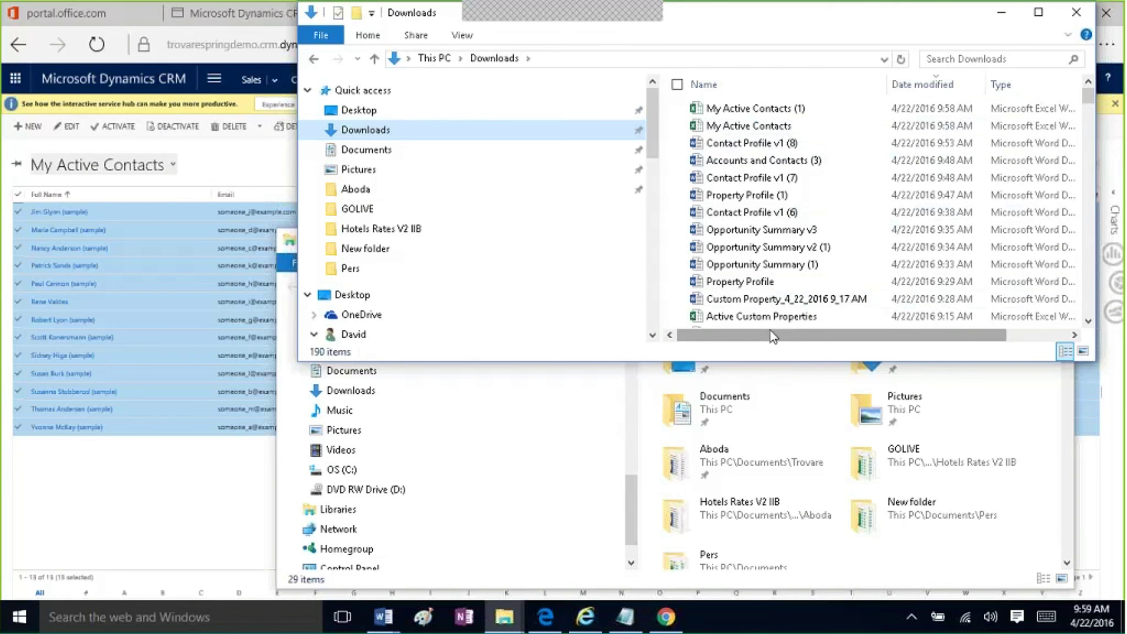
Step: Select Opportunity Summary v3, compare the sizes of the downloaded files, and switch back to the contacts list in the browser
{"action": "left_click", "coordinate": [760, 232]}
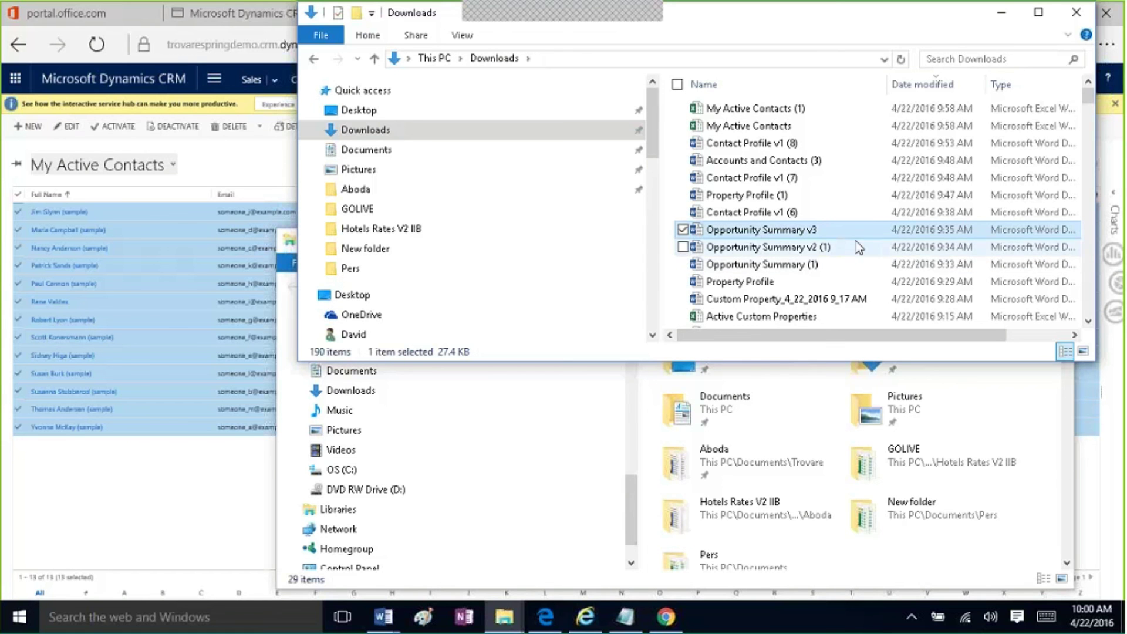
{"action": "left_click_drag", "start_coordinate": [898, 335], "coordinate": [975, 333]}
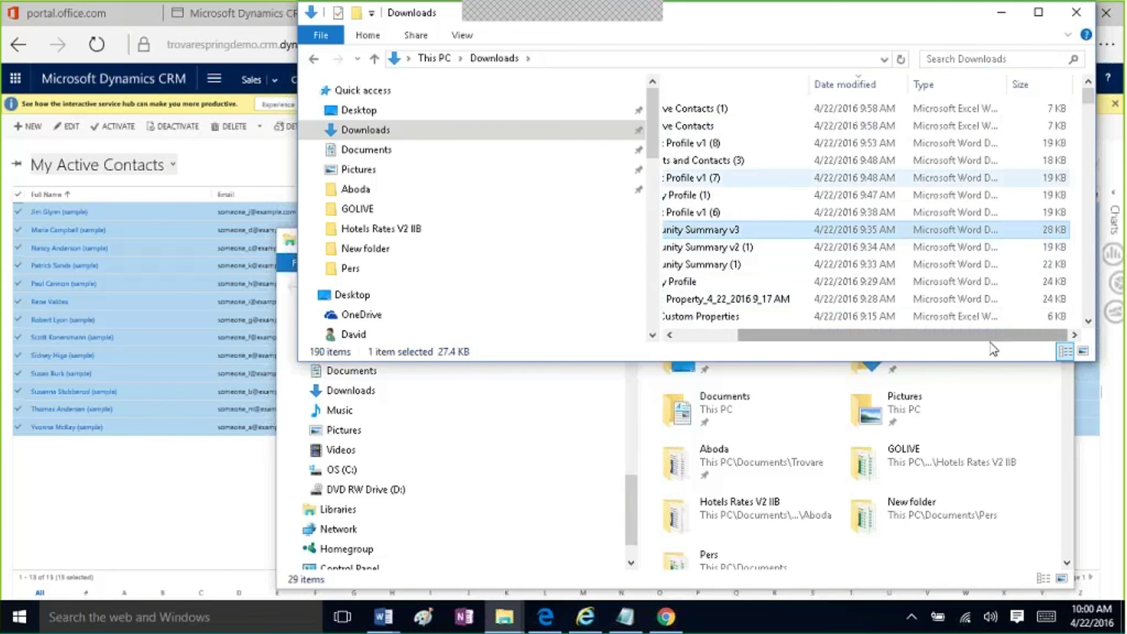
{"action": "left_click_drag", "start_coordinate": [995, 336], "coordinate": [897, 340]}
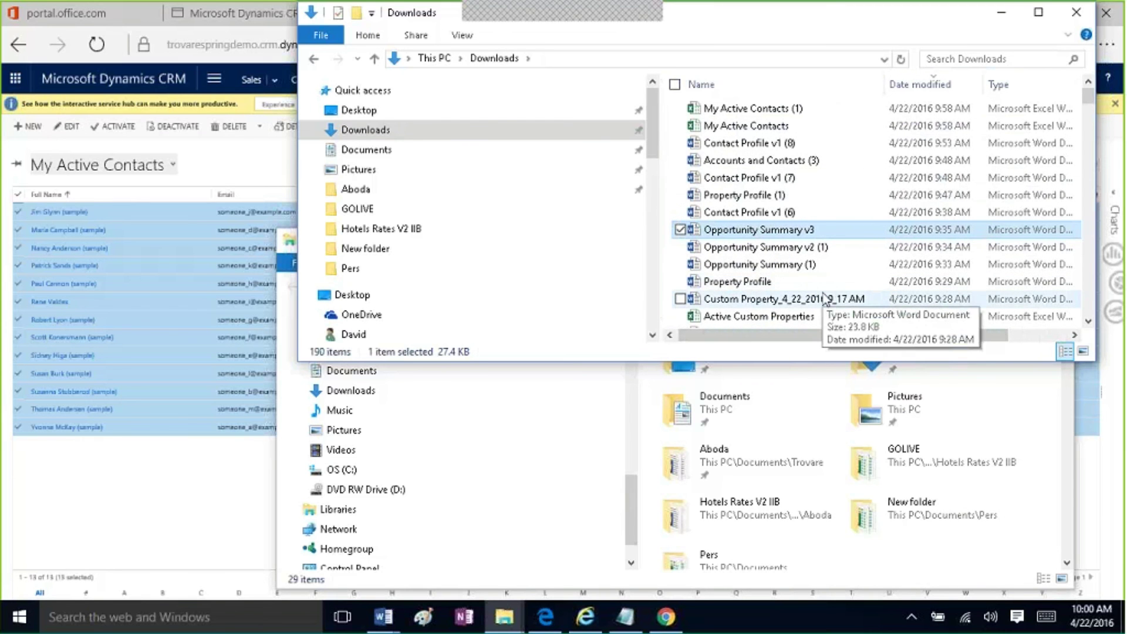
{"action": "left_click_drag", "start_coordinate": [840, 336], "coordinate": [964, 322]}
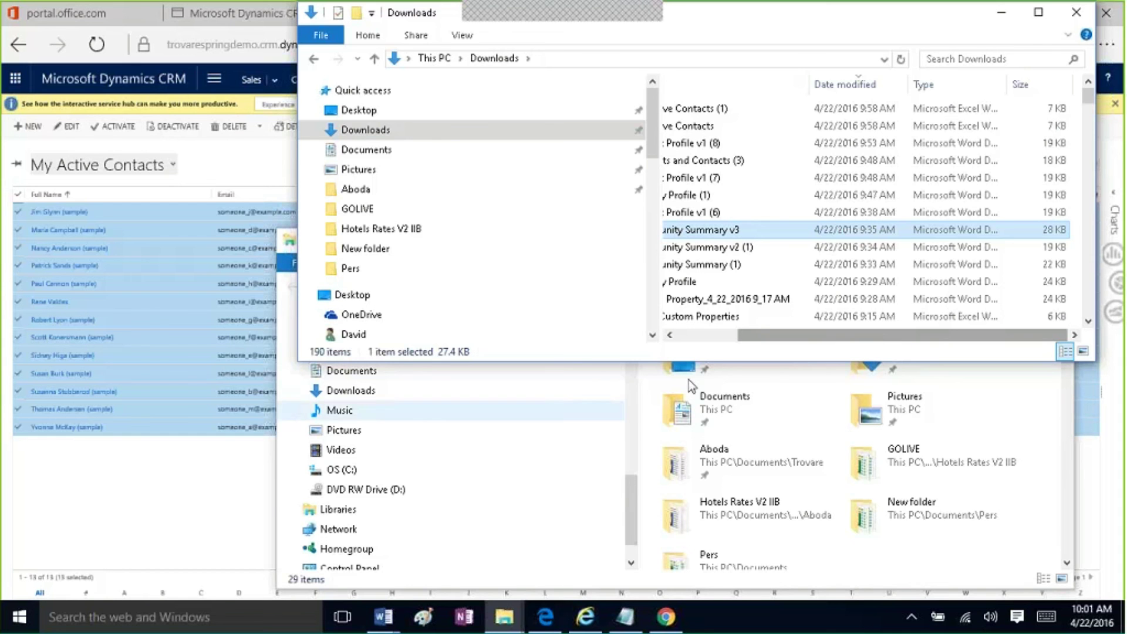
{"action": "left_click", "coordinate": [270, 496]}
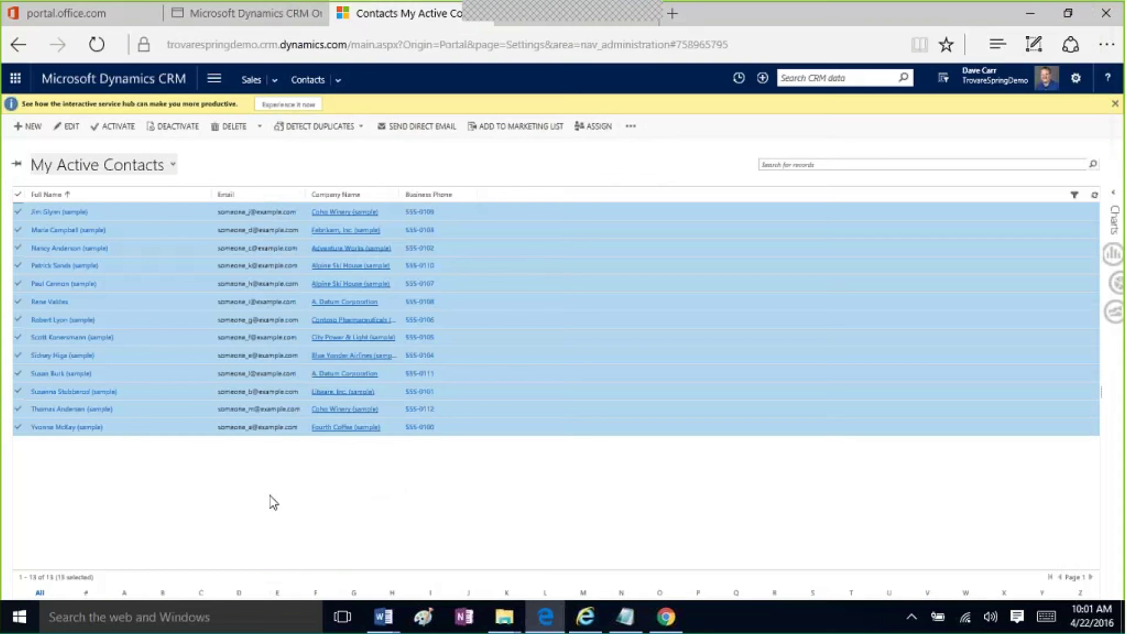